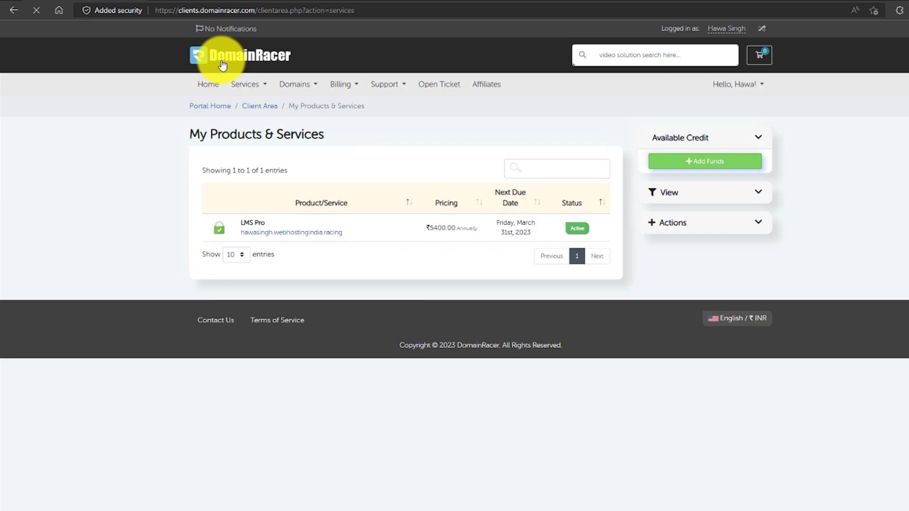
- Go from the DomainRacer home page to the client area and log in to cPanel for the LMS Pro service
{"action": "scroll", "coordinate": [478, 404], "scroll_direction": "down", "scroll_amount": 10}
{"action": "scroll", "coordinate": [478, 403], "scroll_direction": "up", "scroll_amount": 10}
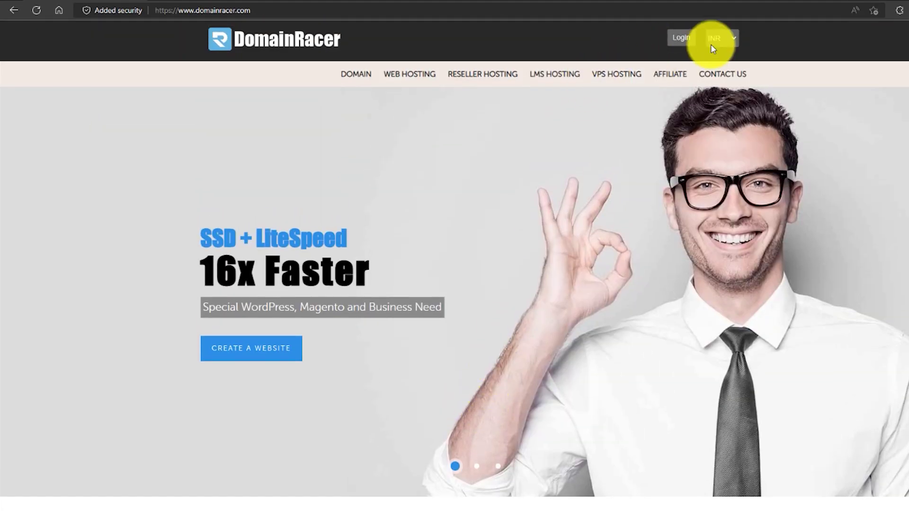
{"action": "left_click", "coordinate": [688, 40]}
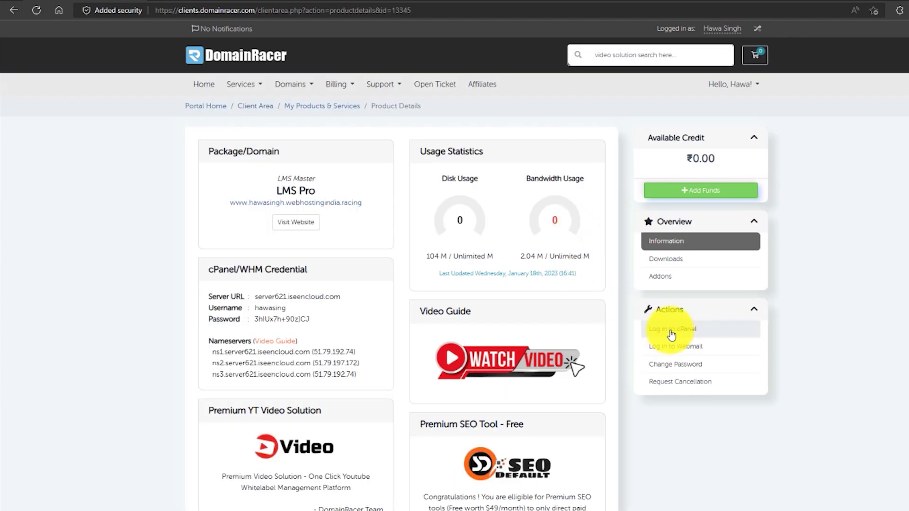
{"action": "left_click", "coordinate": [672, 333]}
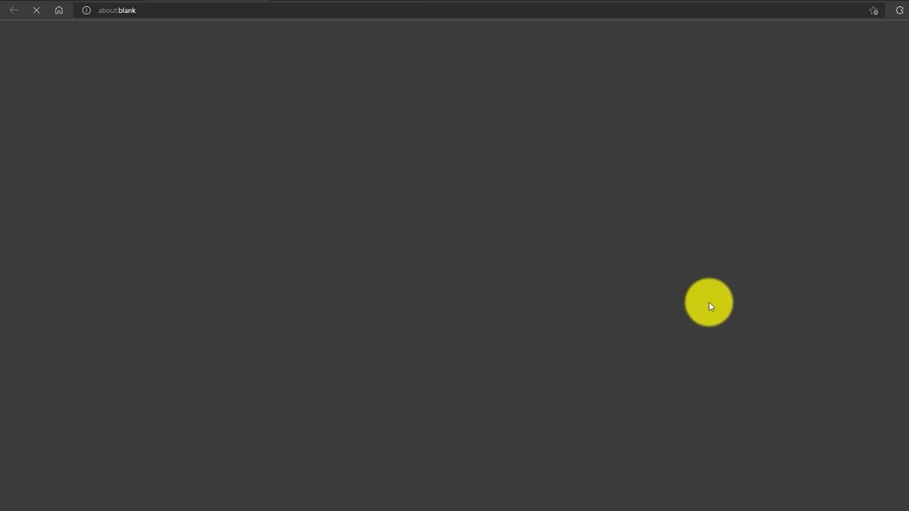
- Open WordPress in the Softaculous Apps Installer and log in to the admin area of the existing installation
{"action": "scroll", "coordinate": [704, 303], "scroll_direction": "down", "scroll_amount": 3}
{"action": "scroll", "coordinate": [704, 302], "scroll_direction": "down", "scroll_amount": 15}
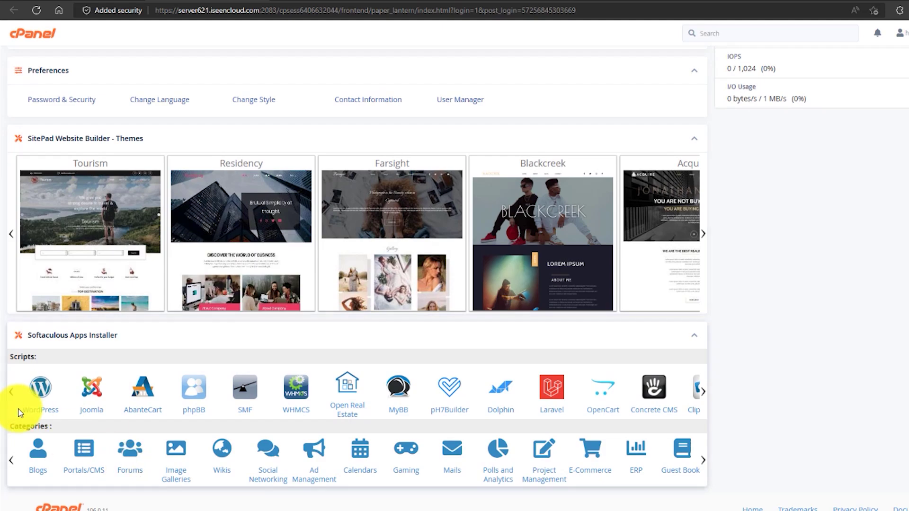
{"action": "left_click", "coordinate": [48, 396]}
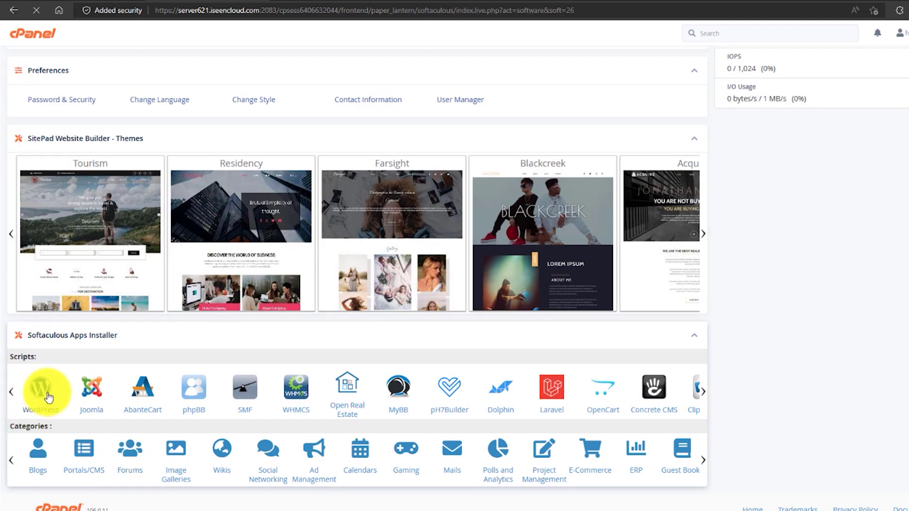
{"action": "scroll", "coordinate": [514, 369], "scroll_direction": "down", "scroll_amount": 6}
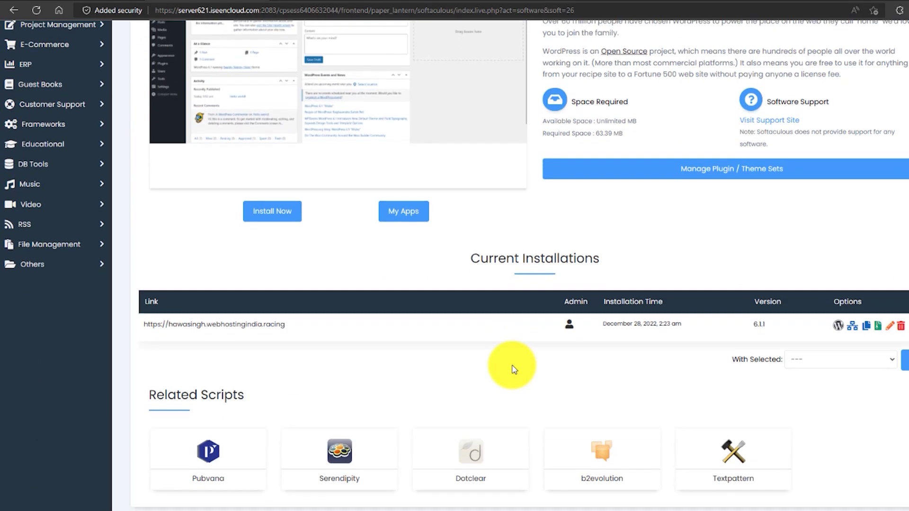
{"action": "left_click", "coordinate": [842, 316]}
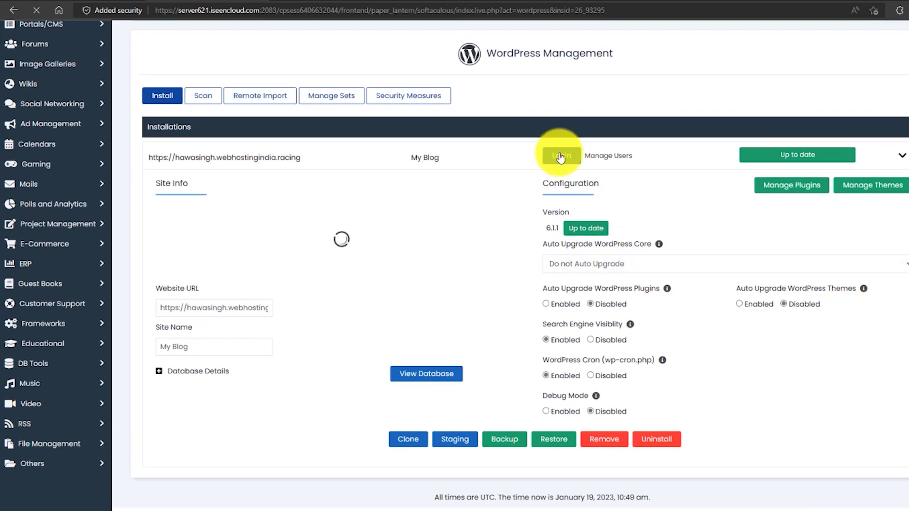
{"action": "left_click", "coordinate": [560, 156]}
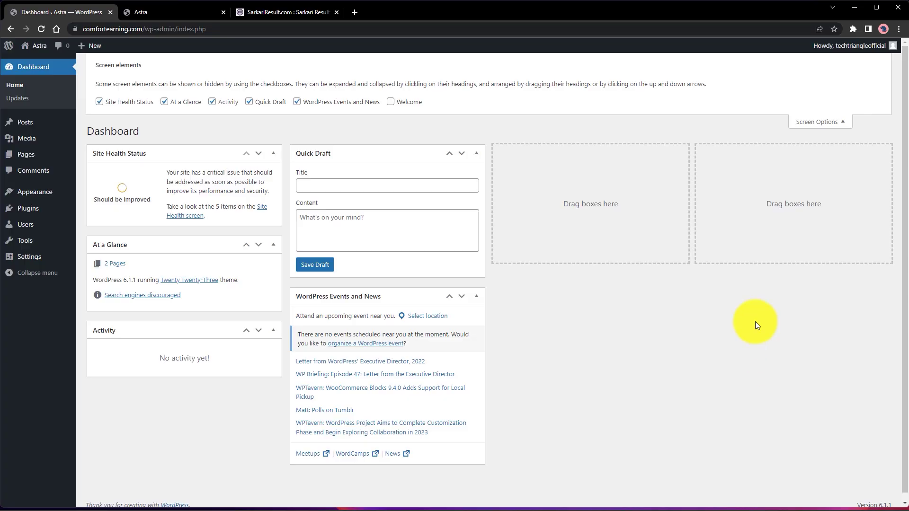
- Check the front page of the Astra site against its WordPress dashboard
{"action": "left_click", "coordinate": [155, 12]}
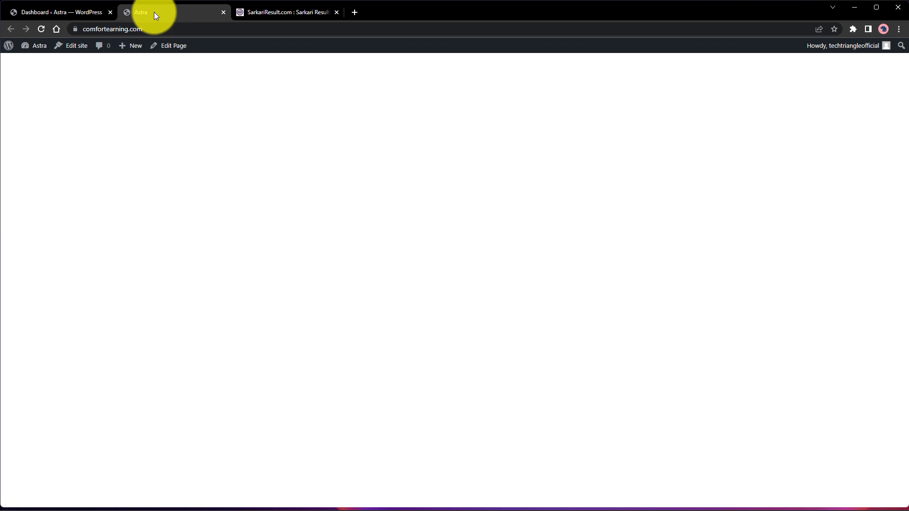
{"action": "left_click", "coordinate": [77, 14]}
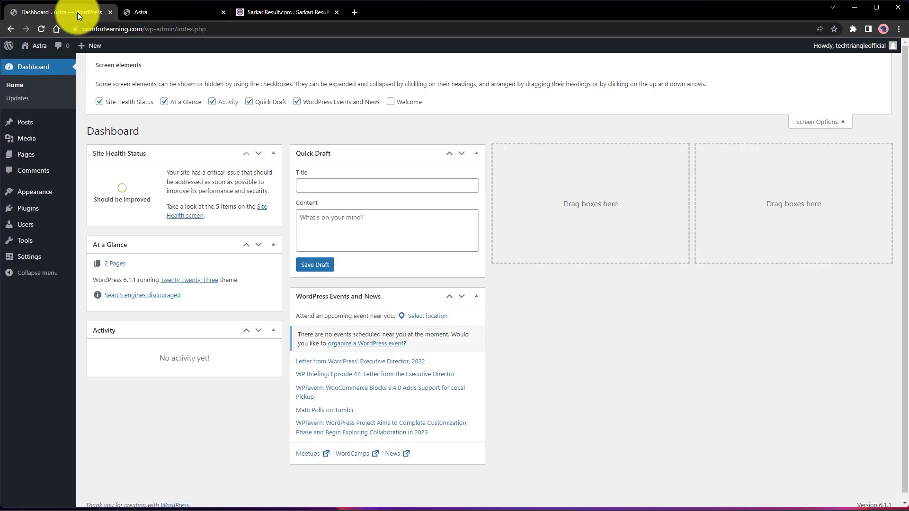
{"action": "left_click", "coordinate": [169, 14]}
- Examine the Sarkari Result home page's header, coloured link buttons and the Result, Admit Card and Latest Jobs columns
{"action": "left_click", "coordinate": [323, 9]}
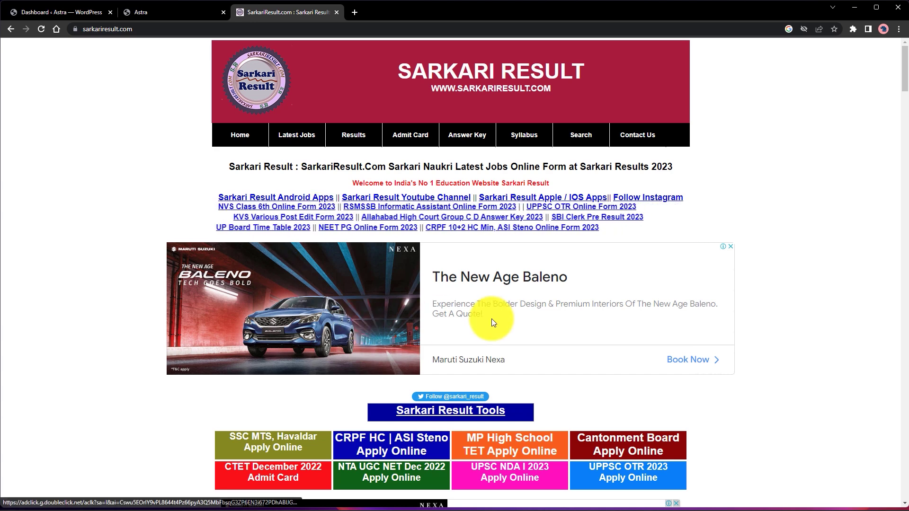
{"action": "scroll", "coordinate": [491, 319], "scroll_direction": "down", "scroll_amount": 3}
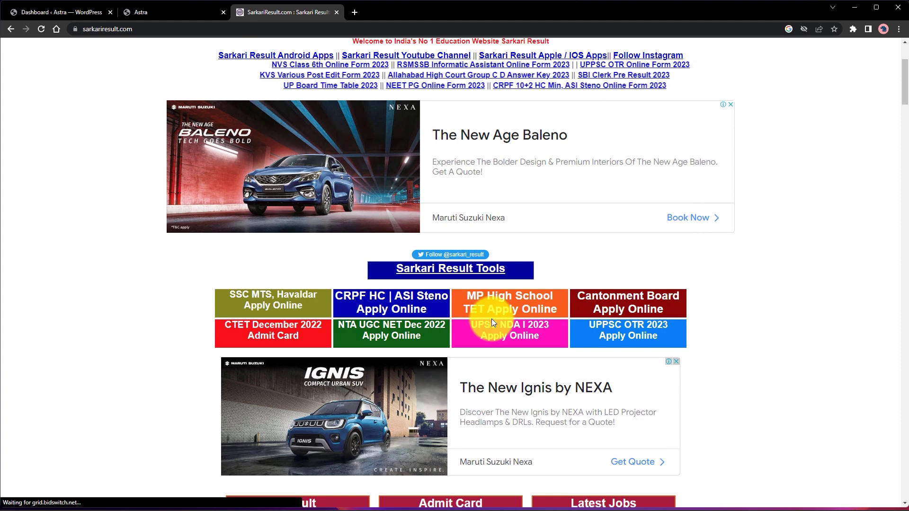
{"action": "scroll", "coordinate": [492, 319], "scroll_direction": "down", "scroll_amount": 3}
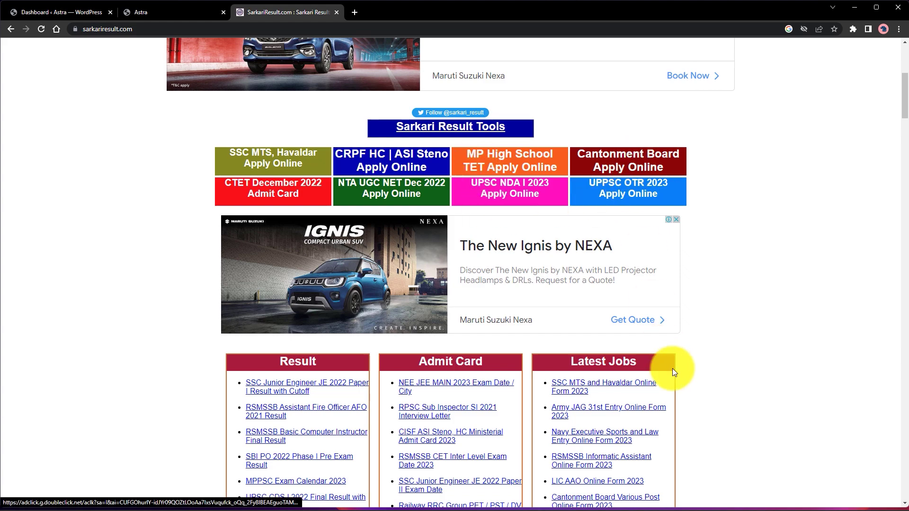
{"action": "scroll", "coordinate": [751, 376], "scroll_direction": "down", "scroll_amount": 4}
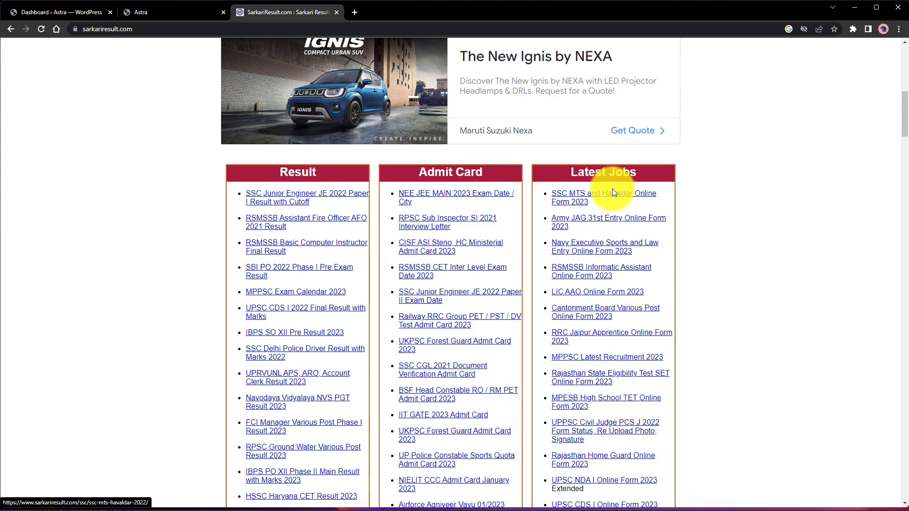
{"action": "scroll", "coordinate": [679, 288], "scroll_direction": "down", "scroll_amount": 15}
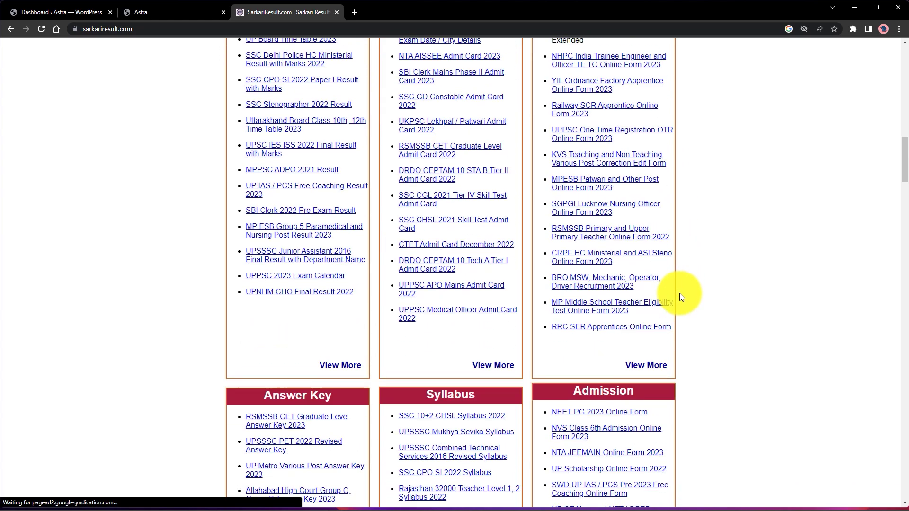
{"action": "scroll", "coordinate": [680, 295], "scroll_direction": "down", "scroll_amount": 6}
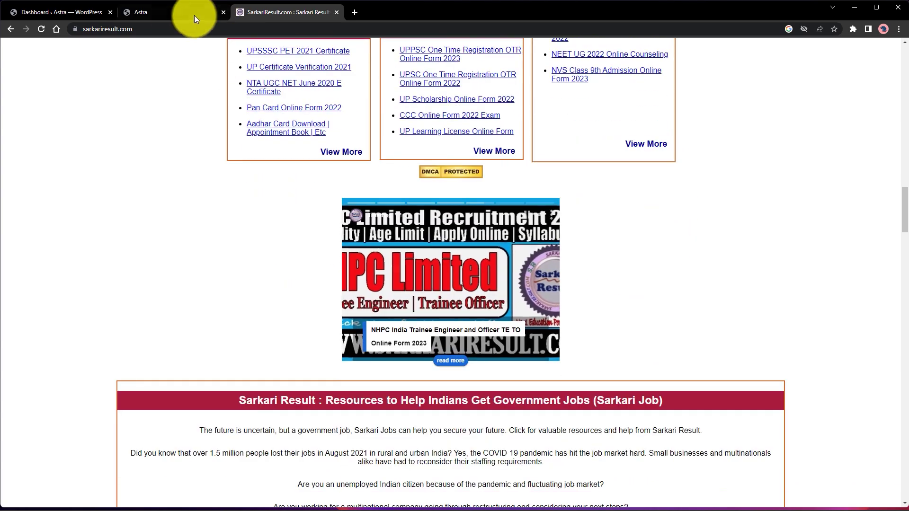
- Glance at the Astra site's front page, and examine the article sections and footer of the Sarkari Result home page
{"action": "left_click", "coordinate": [171, 18]}
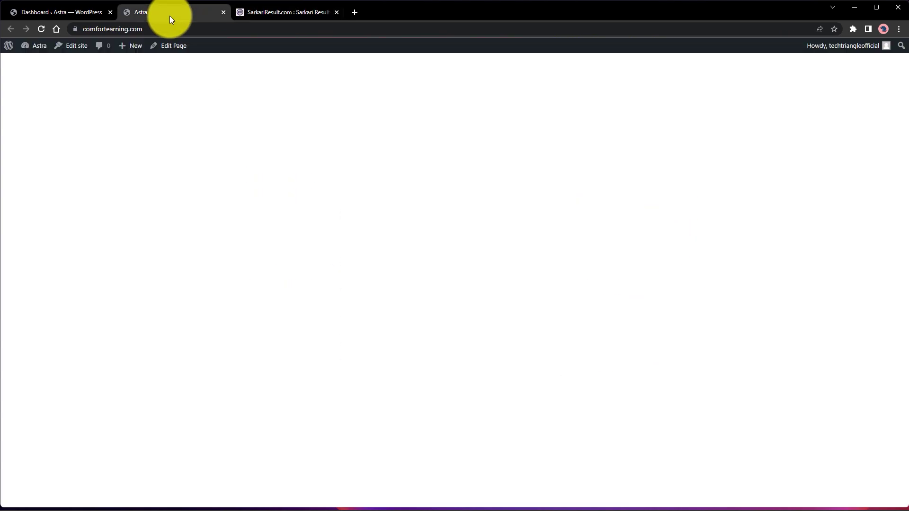
{"action": "left_click", "coordinate": [240, 9]}
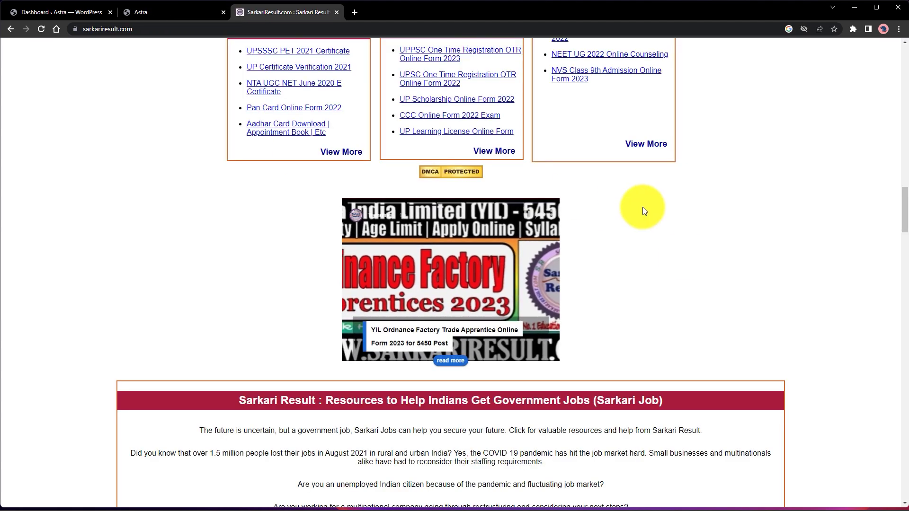
{"action": "scroll", "coordinate": [695, 273], "scroll_direction": "down", "scroll_amount": 5}
{"action": "left_click_drag", "start_coordinate": [327, 194], "coordinate": [457, 247]}
{"action": "scroll", "coordinate": [446, 297], "scroll_direction": "down", "scroll_amount": 6}
{"action": "left_click_drag", "start_coordinate": [346, 237], "coordinate": [457, 290]}
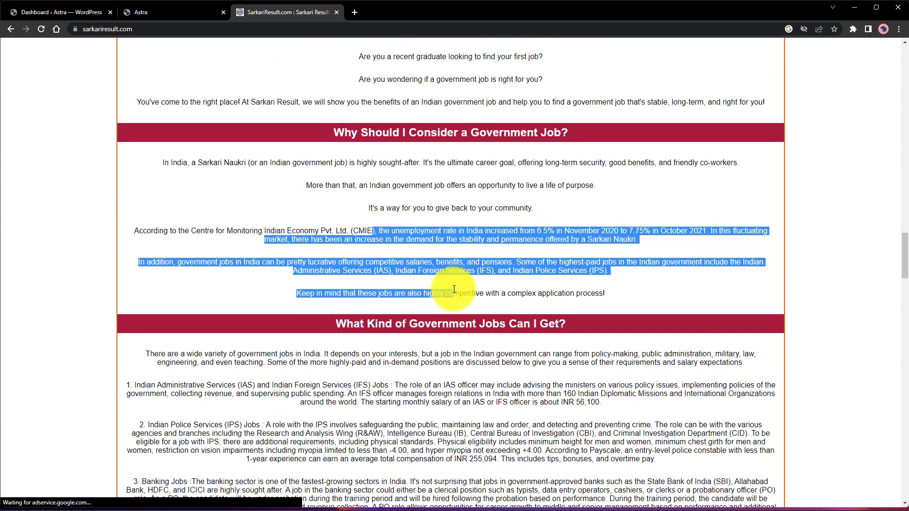
{"action": "scroll", "coordinate": [457, 290], "scroll_direction": "down", "scroll_amount": 10}
{"action": "scroll", "coordinate": [493, 301], "scroll_direction": "down", "scroll_amount": 6}
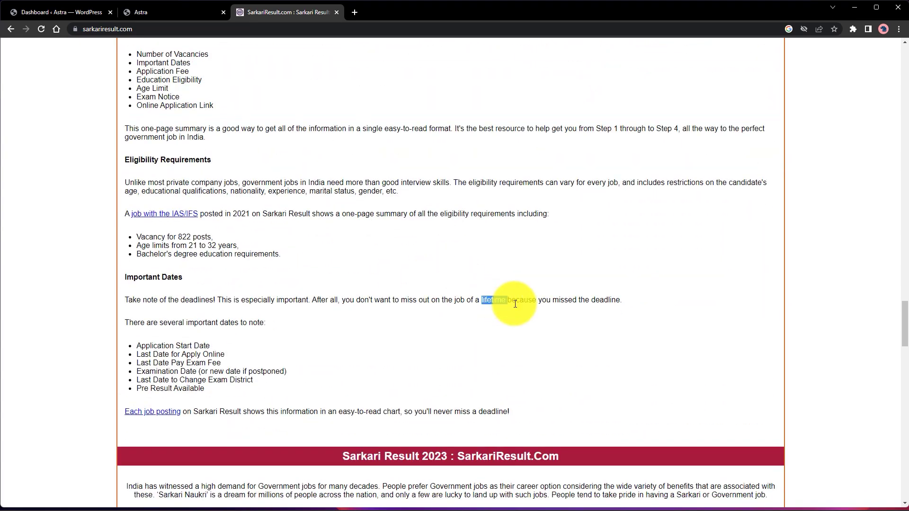
{"action": "scroll", "coordinate": [555, 310], "scroll_direction": "down", "scroll_amount": 20}
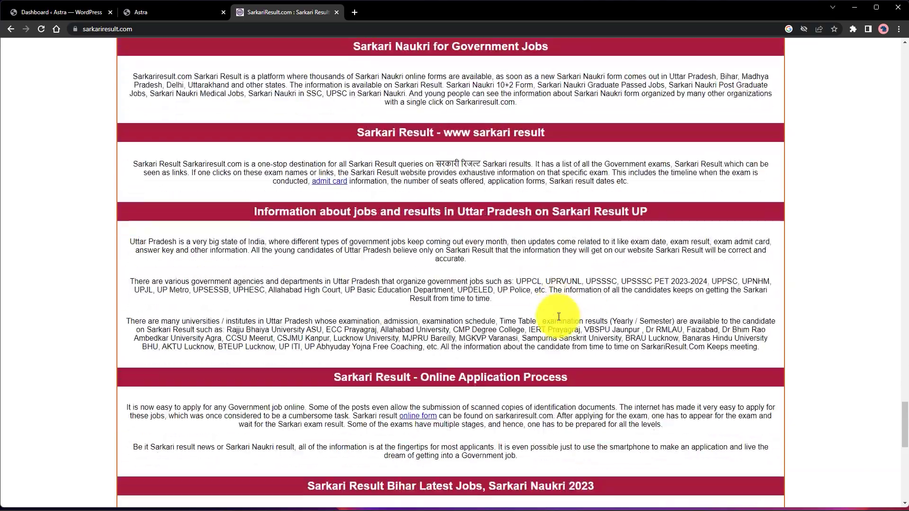
{"action": "scroll", "coordinate": [558, 316], "scroll_direction": "down", "scroll_amount": 10}
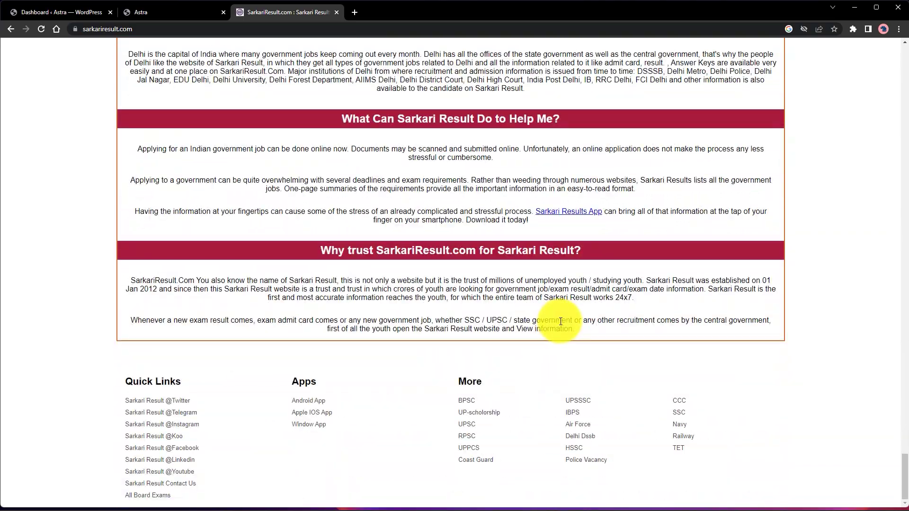
{"action": "scroll", "coordinate": [560, 322], "scroll_direction": "up", "scroll_amount": 20}
{"action": "scroll", "coordinate": [562, 314], "scroll_direction": "up", "scroll_amount": 20}
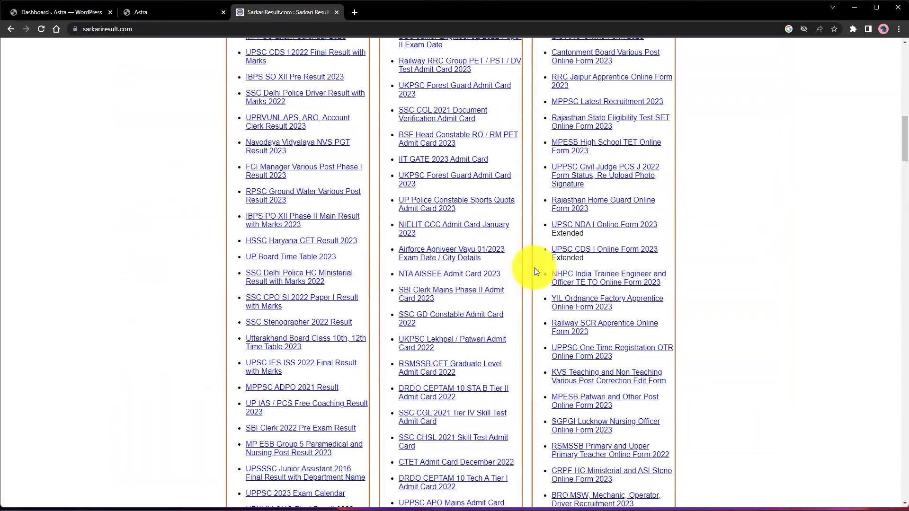
{"action": "scroll", "coordinate": [535, 268], "scroll_direction": "up", "scroll_amount": 12}
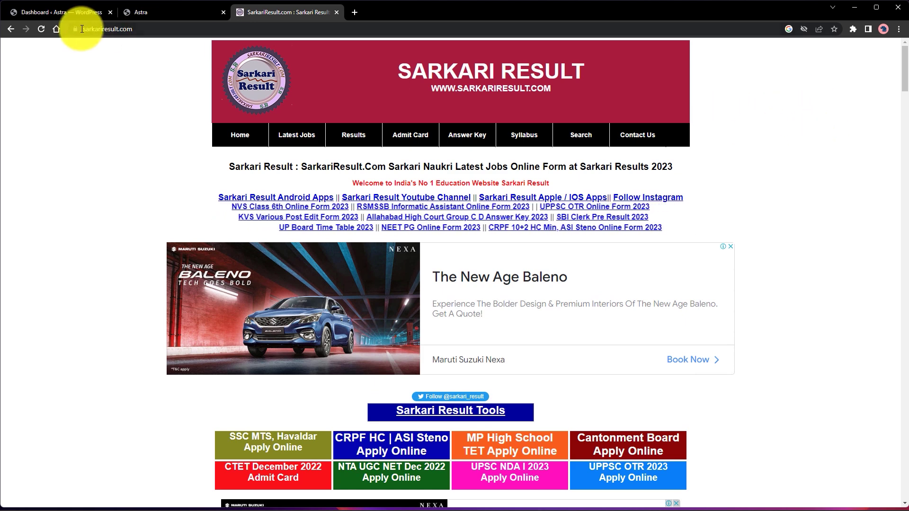
- Hide the Site Health Status, At a Glance, Activity, Quick Draft, and WordPress Events and News boxes on the WordPress dashboard
{"action": "left_click", "coordinate": [39, 19]}
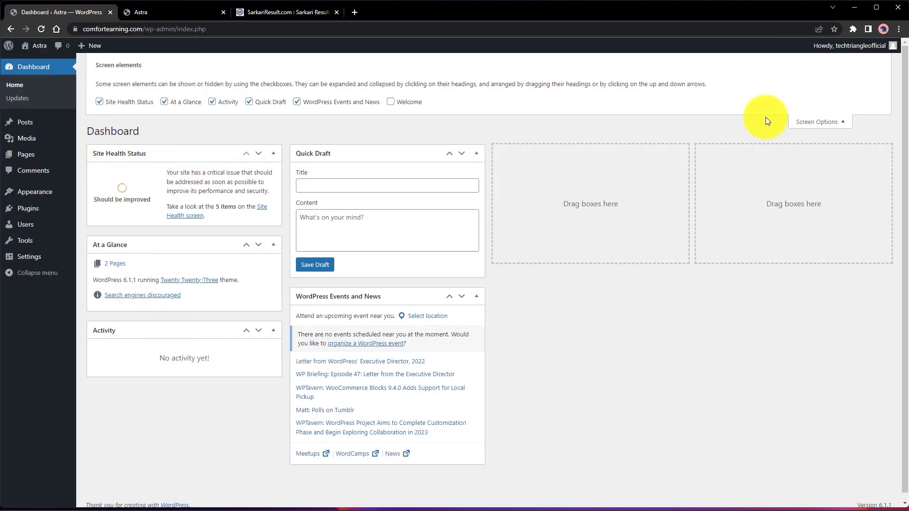
{"action": "left_click", "coordinate": [825, 124]}
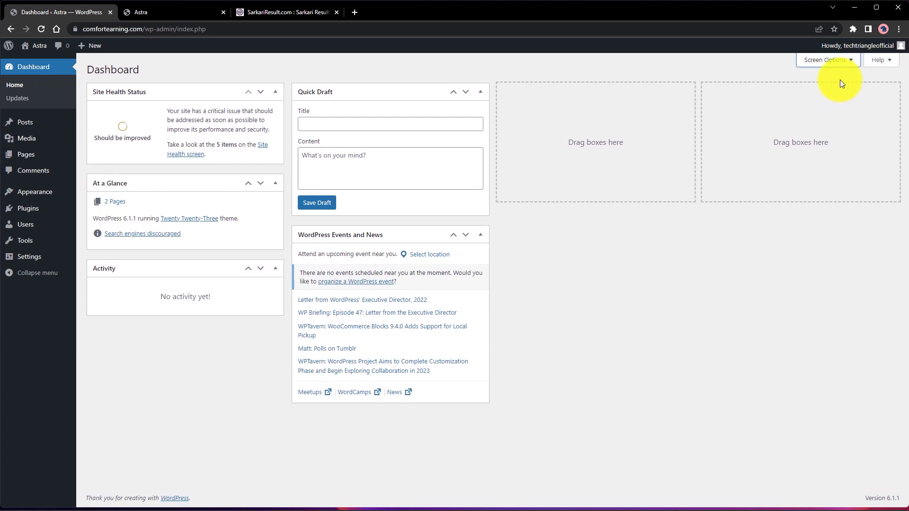
{"action": "left_click", "coordinate": [837, 59]}
{"action": "left_click", "coordinate": [108, 104]}
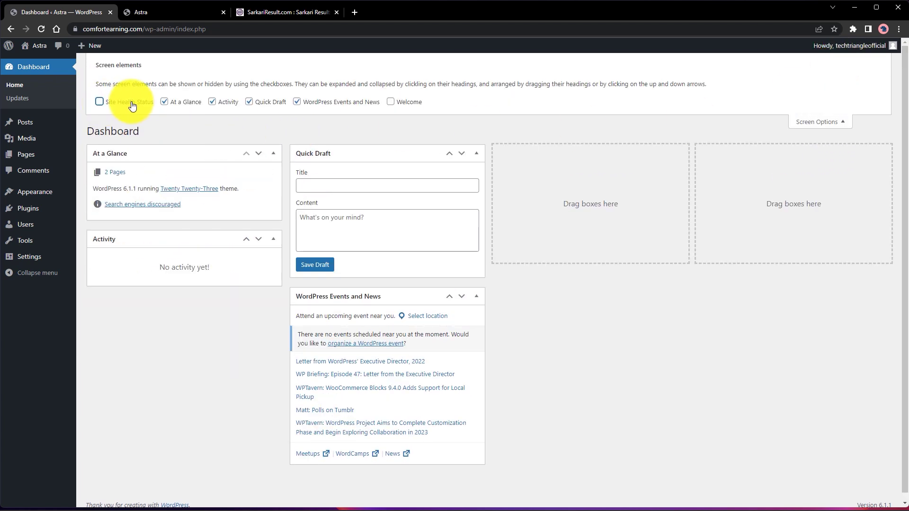
{"action": "left_click", "coordinate": [157, 102]}
{"action": "left_click", "coordinate": [170, 104]}
{"action": "left_click", "coordinate": [114, 107]}
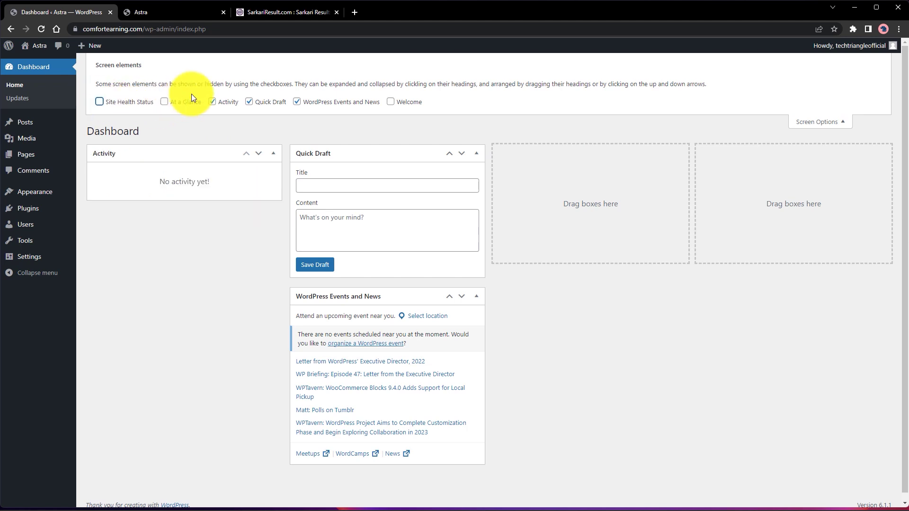
{"action": "left_click", "coordinate": [212, 103]}
{"action": "left_click", "coordinate": [259, 103]}
{"action": "left_click", "coordinate": [295, 103]}
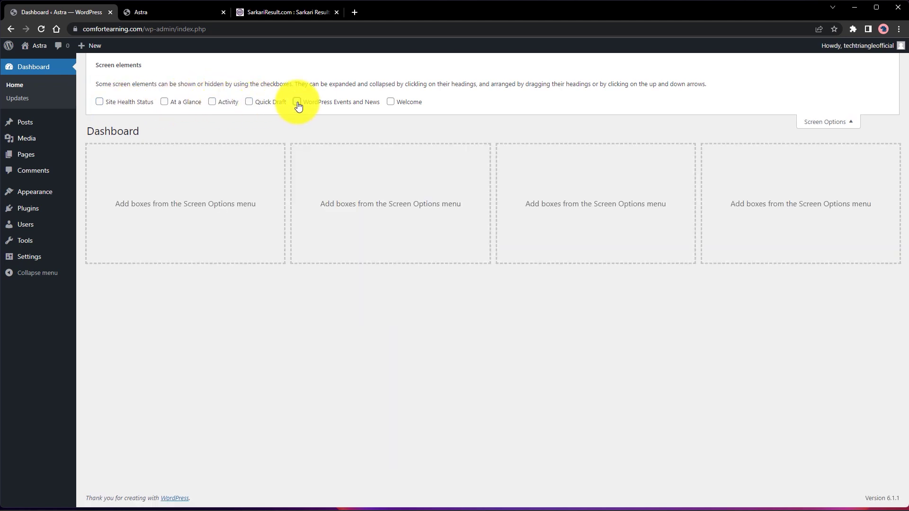
{"action": "left_click", "coordinate": [824, 122]}
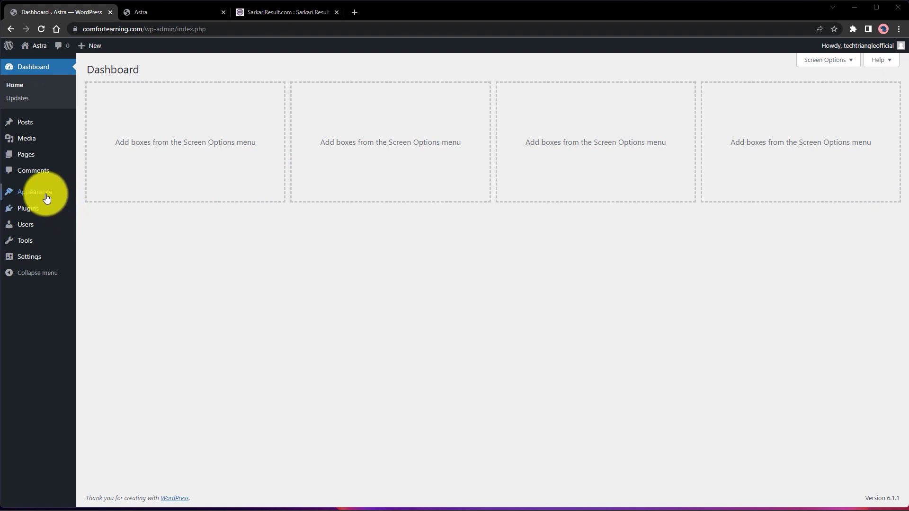
- Install the Astra theme from the popular themes in the WordPress theme directory
{"action": "mouse_move", "coordinate": [47, 198]}
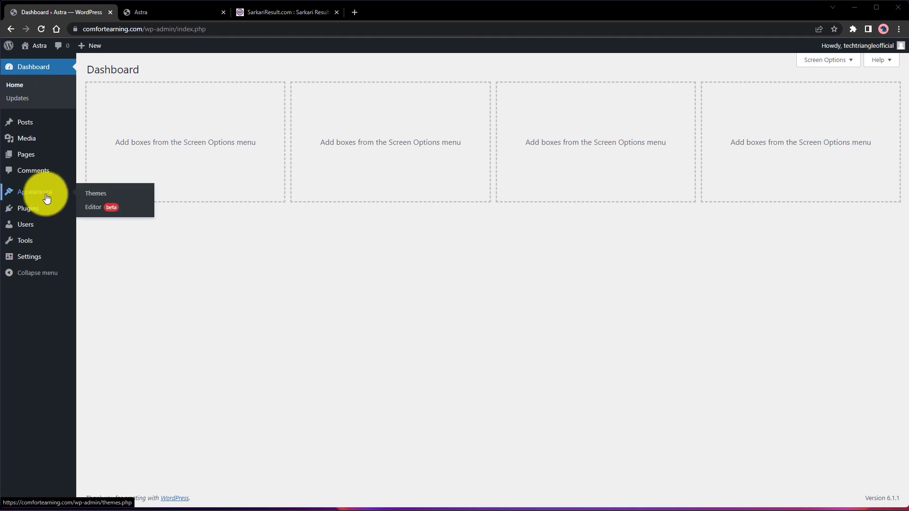
{"action": "left_click", "coordinate": [97, 196]}
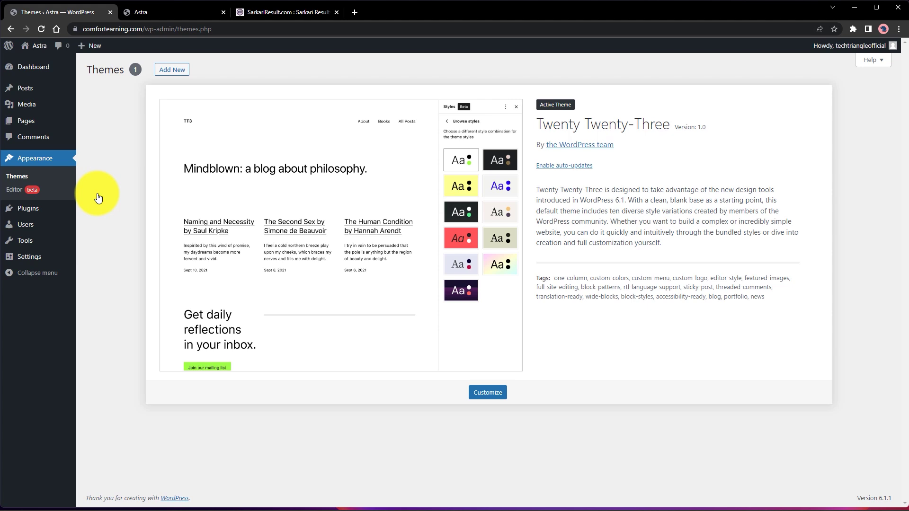
{"action": "left_click", "coordinate": [172, 71]}
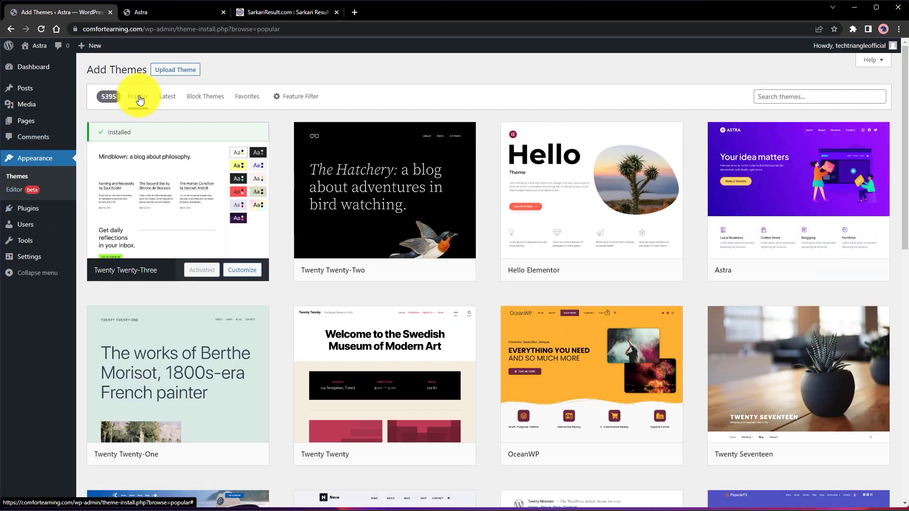
{"action": "mouse_move", "coordinate": [830, 188]}
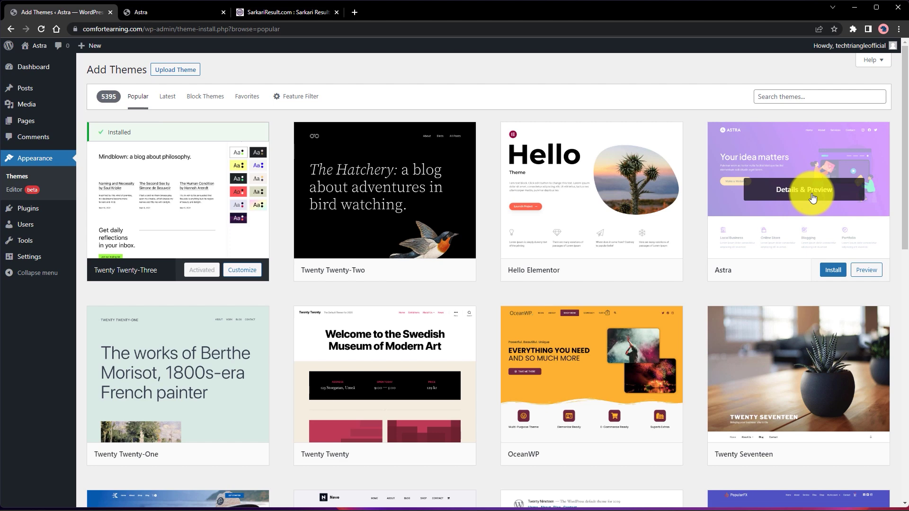
{"action": "left_click", "coordinate": [832, 273]}
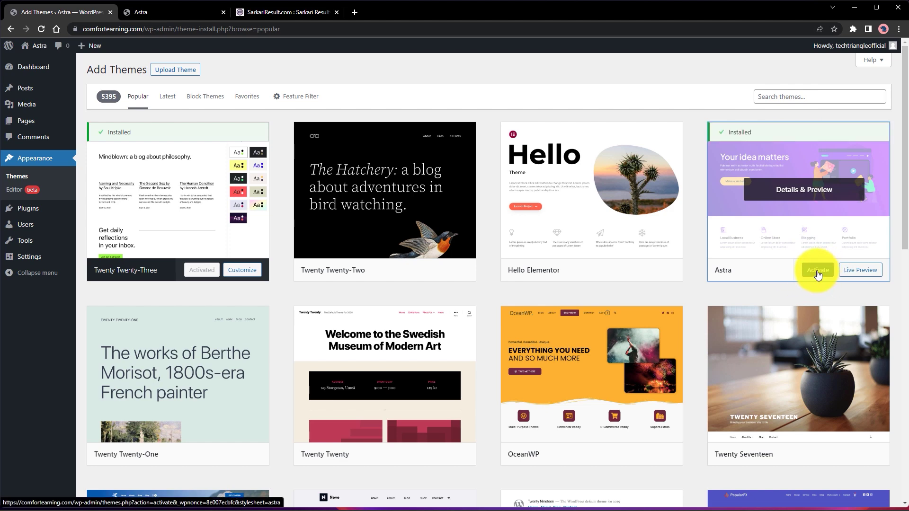
- Activate the installed Astra theme and look over its customization sections, including Breadcrumb
{"action": "left_click", "coordinate": [818, 271]}
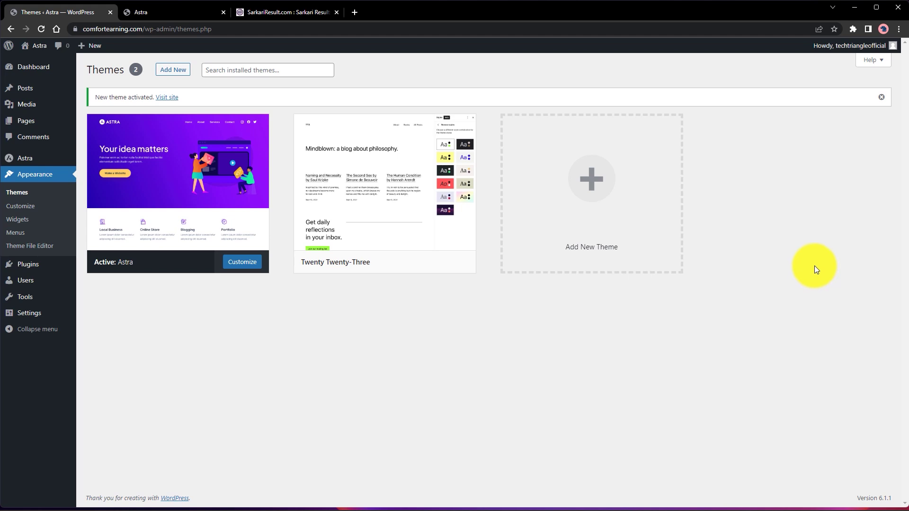
{"action": "left_click", "coordinate": [239, 263]}
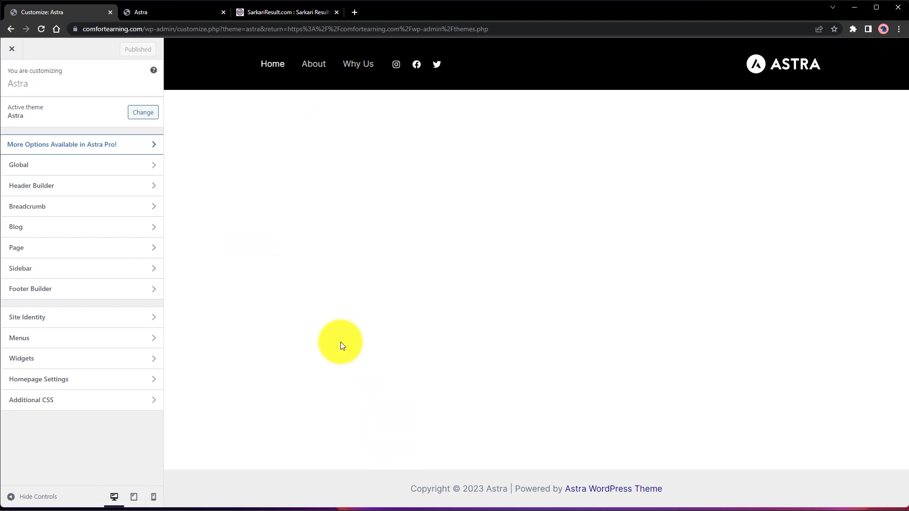
{"action": "left_click", "coordinate": [70, 207]}
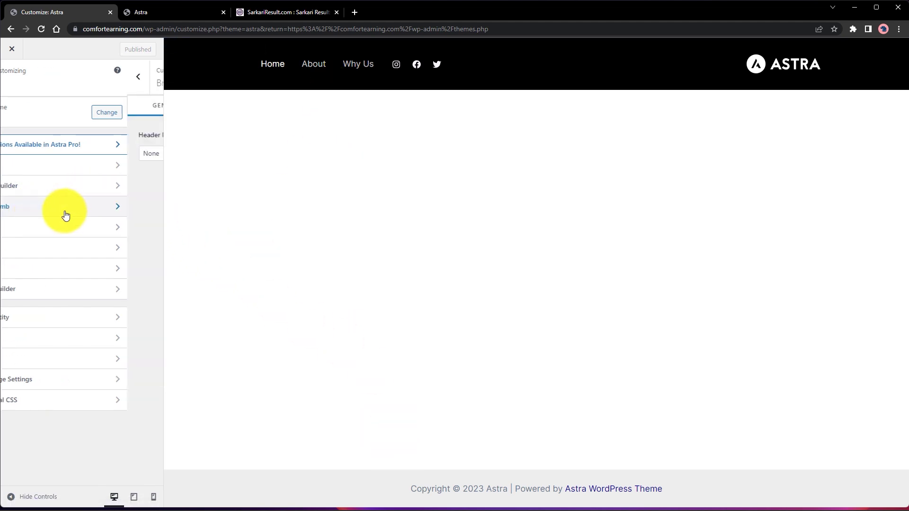
{"action": "left_click", "coordinate": [11, 76]}
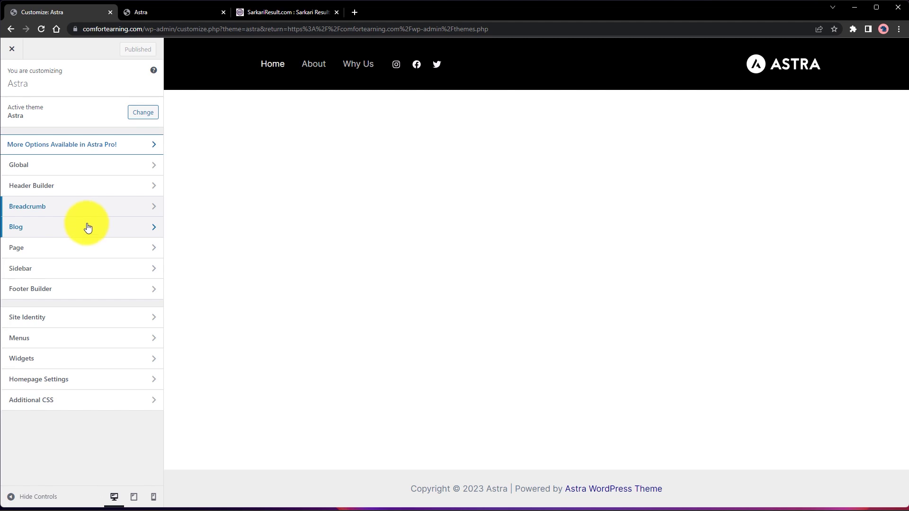
{"action": "left_click", "coordinate": [11, 52]}
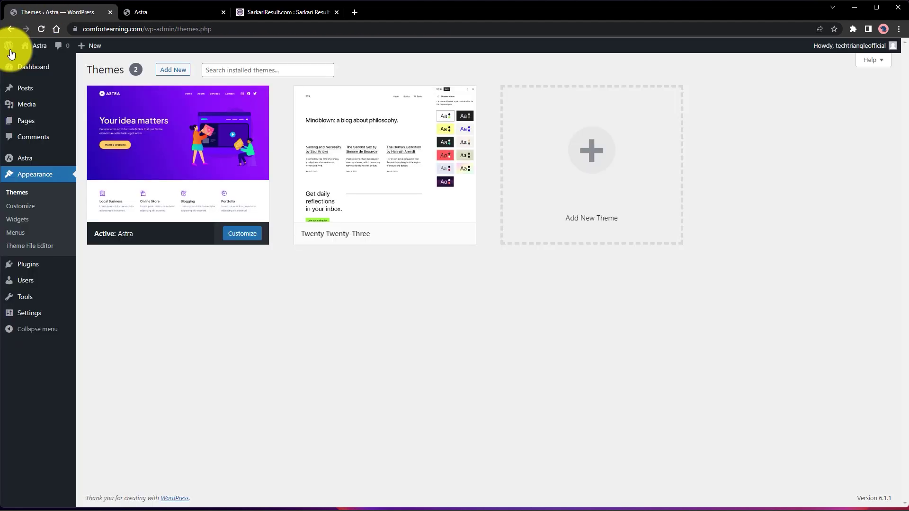
- Search the plugin directory for "list category posts", and install and activate the List category posts plugin
{"action": "left_click", "coordinate": [25, 264]}
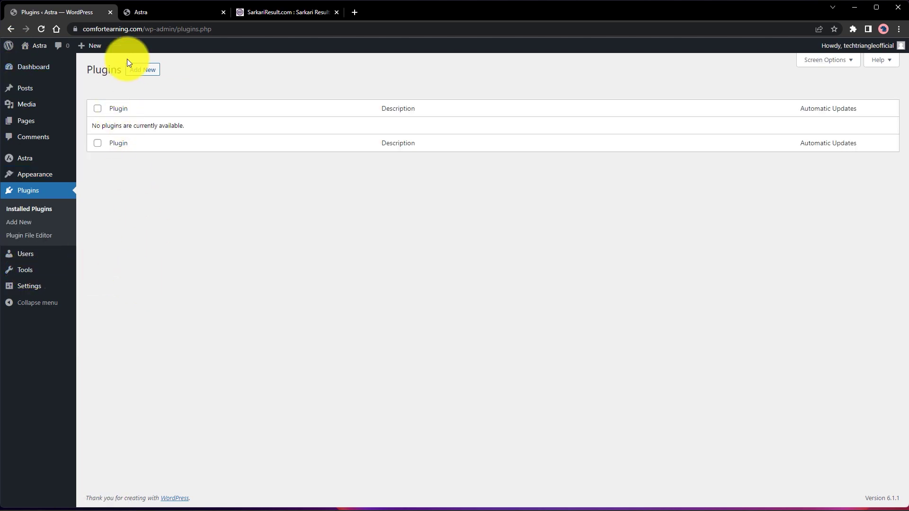
{"action": "left_click", "coordinate": [141, 74]}
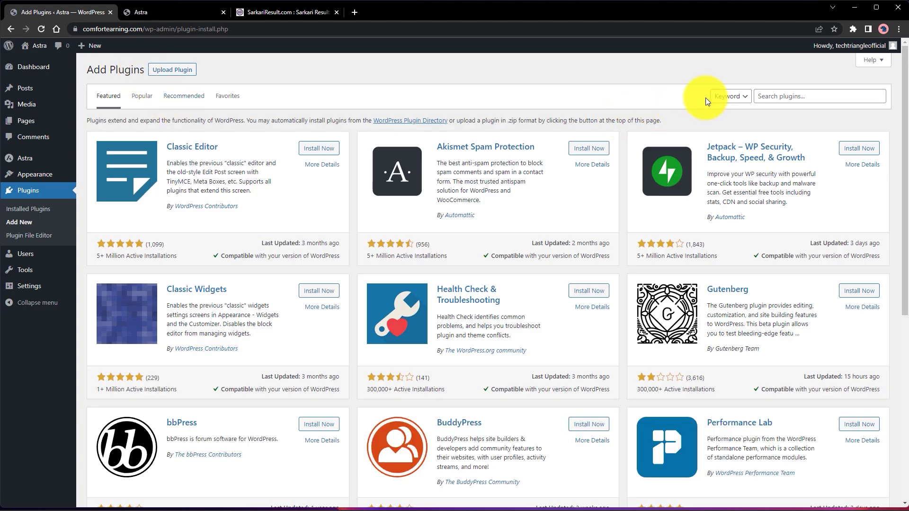
{"action": "left_click", "coordinate": [794, 94]}
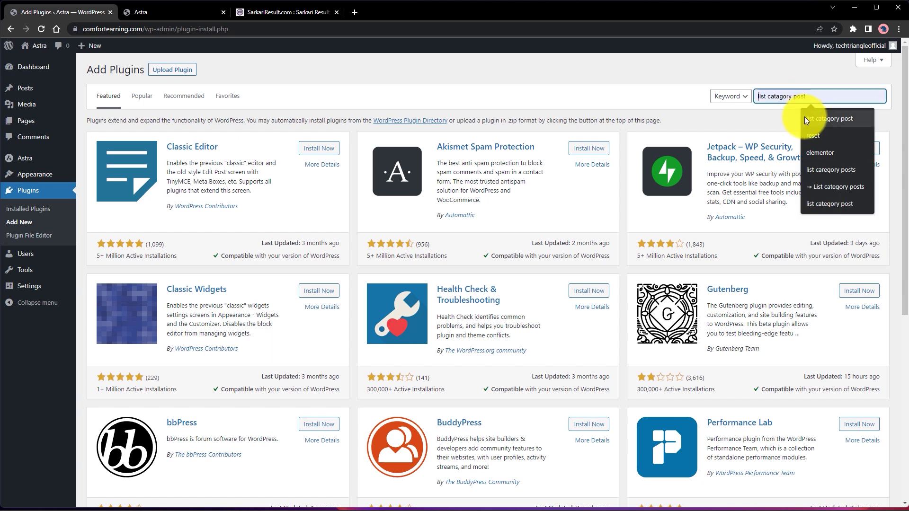
{"action": "left_click", "coordinate": [815, 169]}
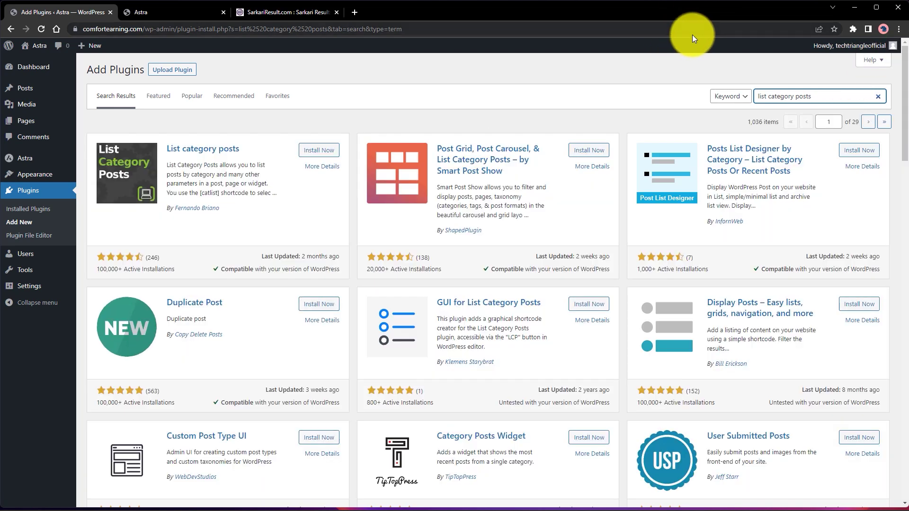
{"action": "left_click", "coordinate": [311, 155]}
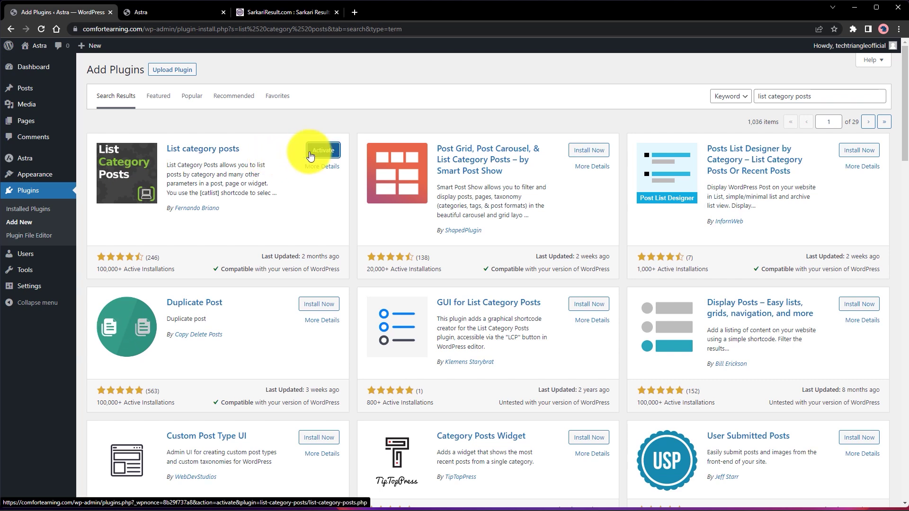
{"action": "middle_click", "coordinate": [311, 156]}
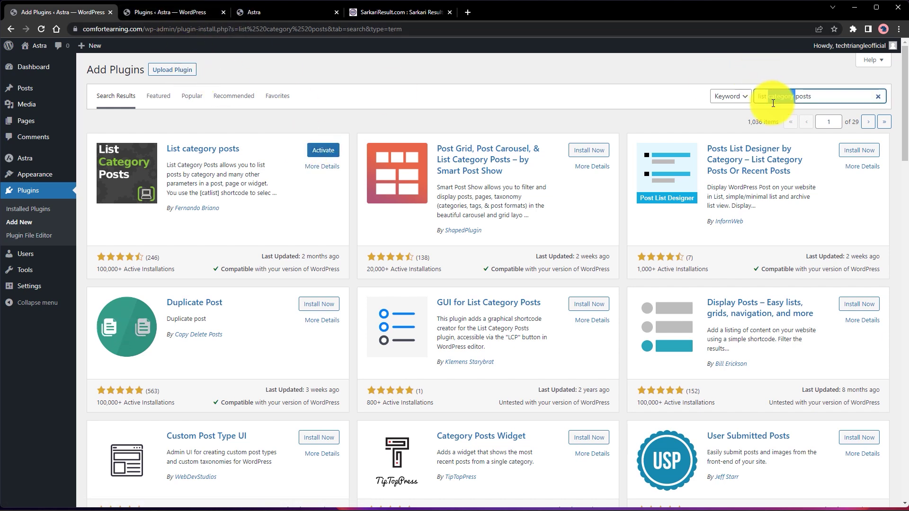
- Search the plugin directory for "elementor" and install the Elementor Website Builder plugin
{"action": "type", "text": "e"}
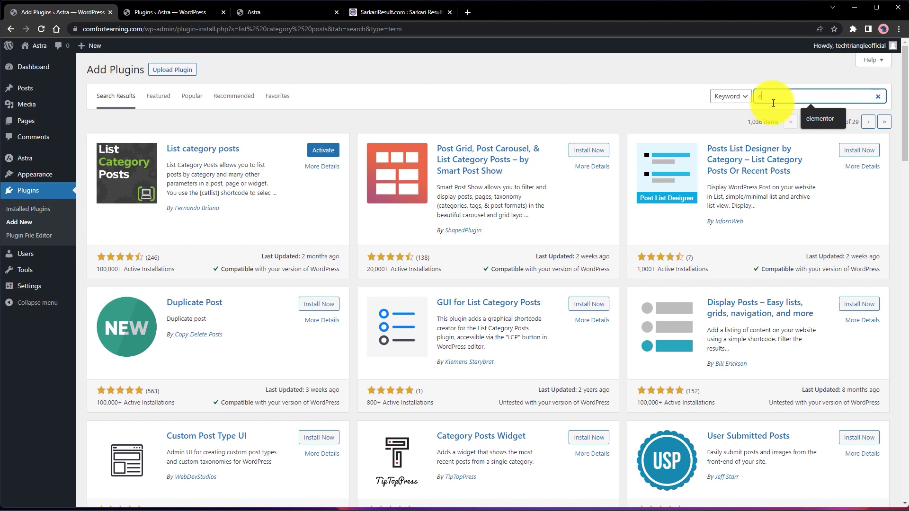
{"action": "type", "text": "lementor"}
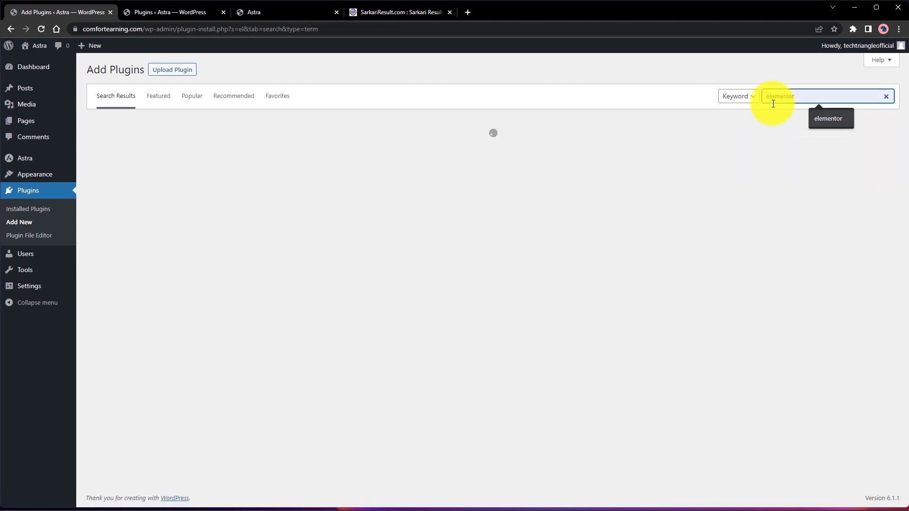
{"action": "key", "text": "Return"}
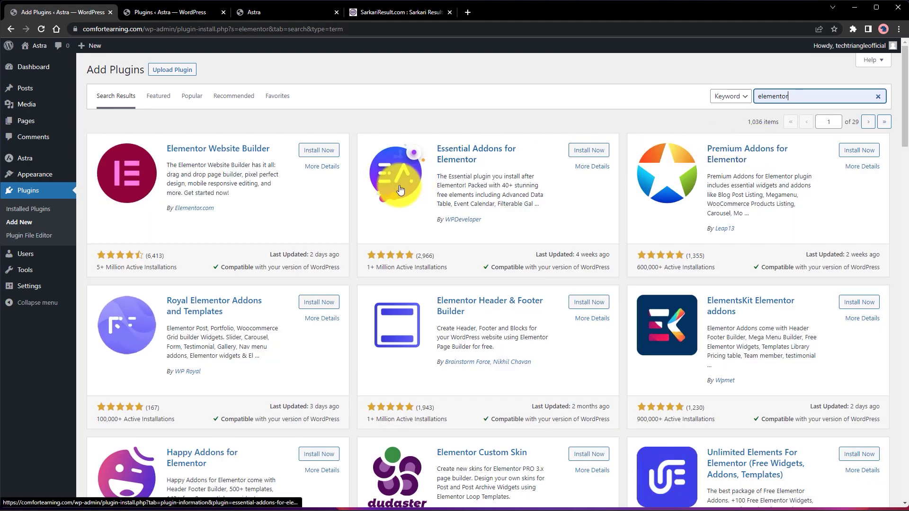
{"action": "left_click", "coordinate": [327, 151]}
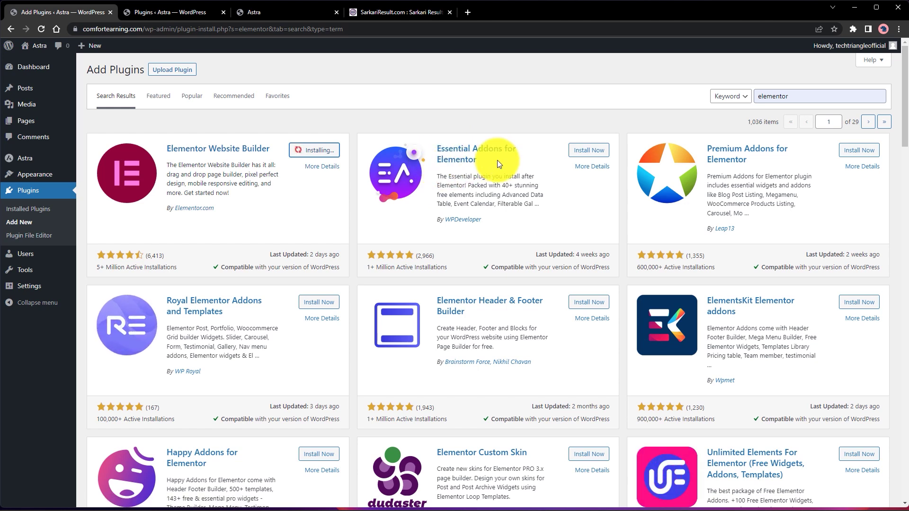
- Install and activate Essential Addons for Elementor, and activate the Elementor plugin it requires
{"action": "left_click", "coordinate": [577, 153]}
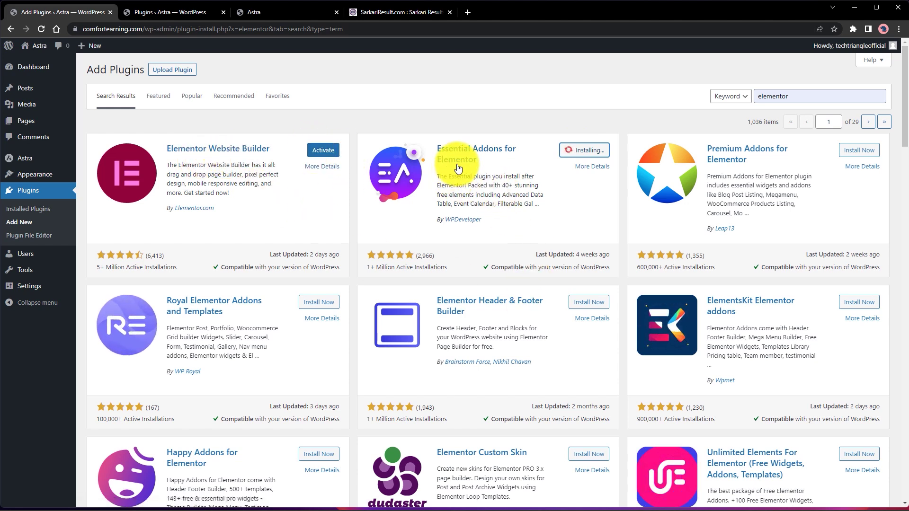
{"action": "left_click", "coordinate": [587, 151]}
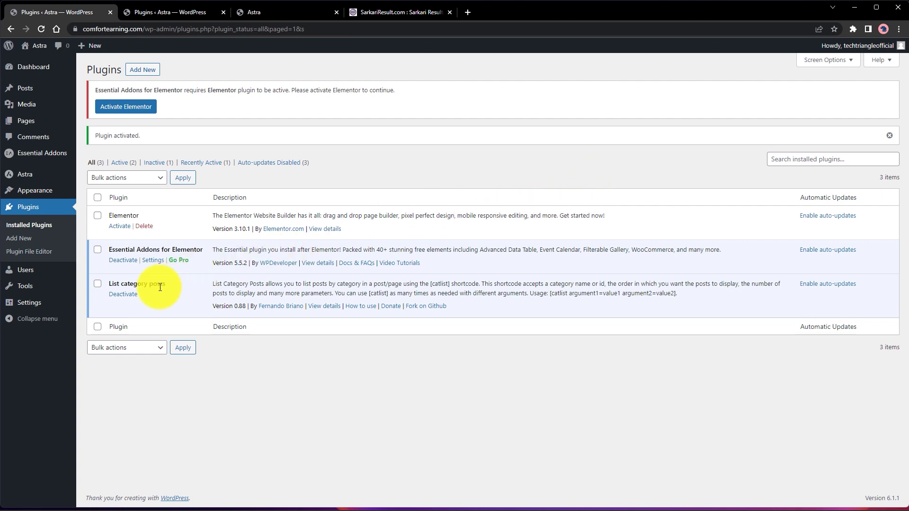
{"action": "left_click", "coordinate": [127, 233]}
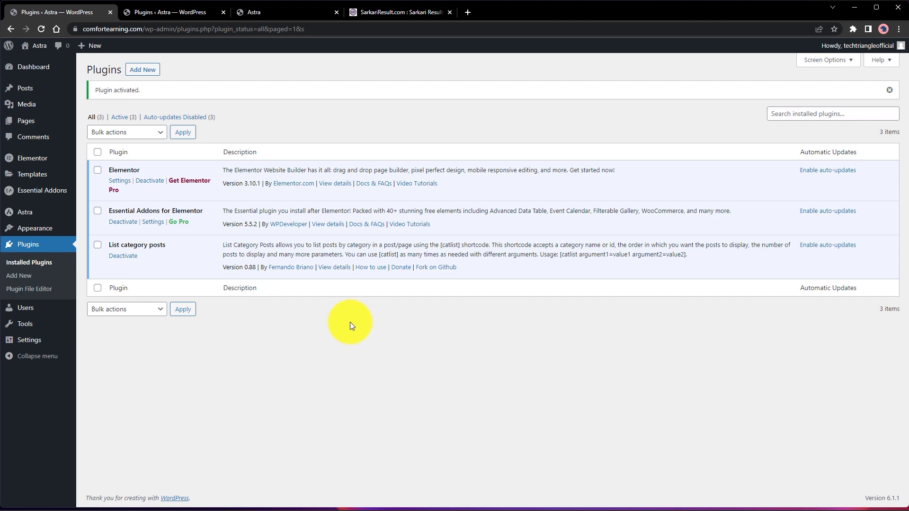
- In the Astra site's primary header row, place the Site Title & Logo in the centre and the Social element at the right end
{"action": "left_click", "coordinate": [275, 14]}
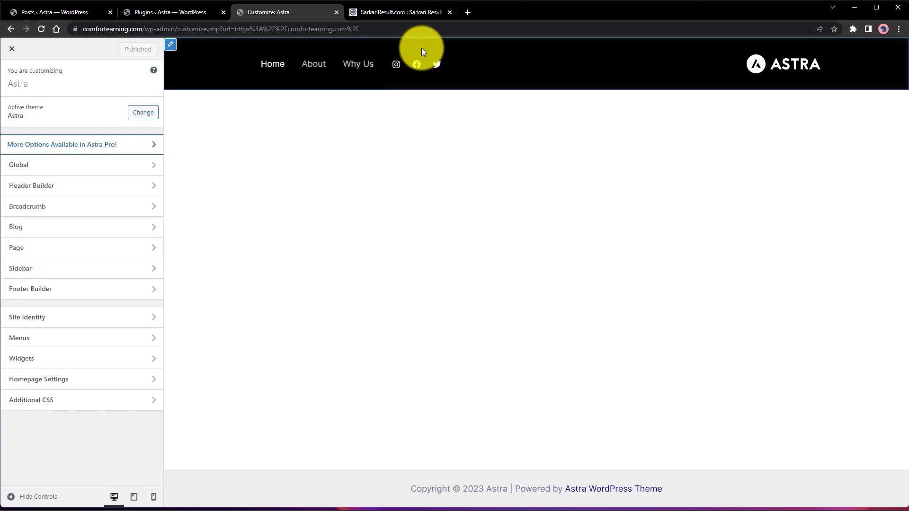
{"action": "left_click", "coordinate": [171, 46]}
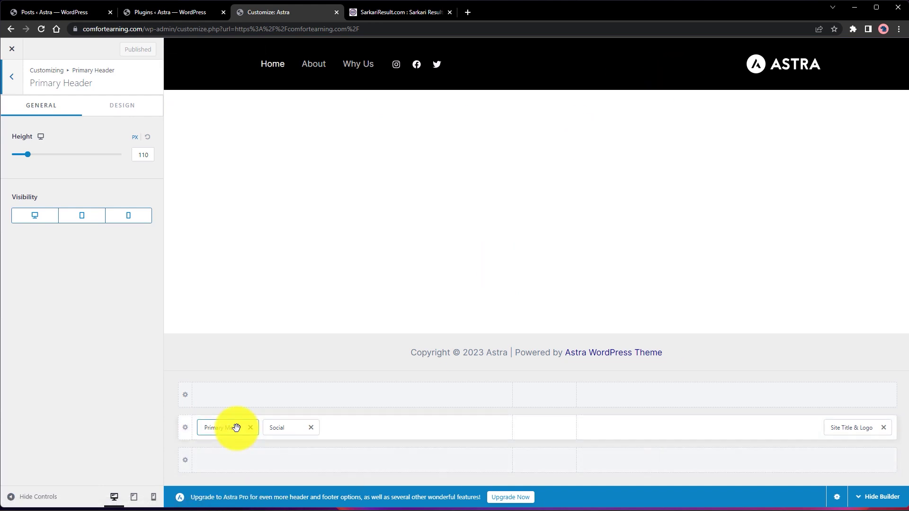
{"action": "left_click_drag", "start_coordinate": [261, 429], "coordinate": [544, 427]}
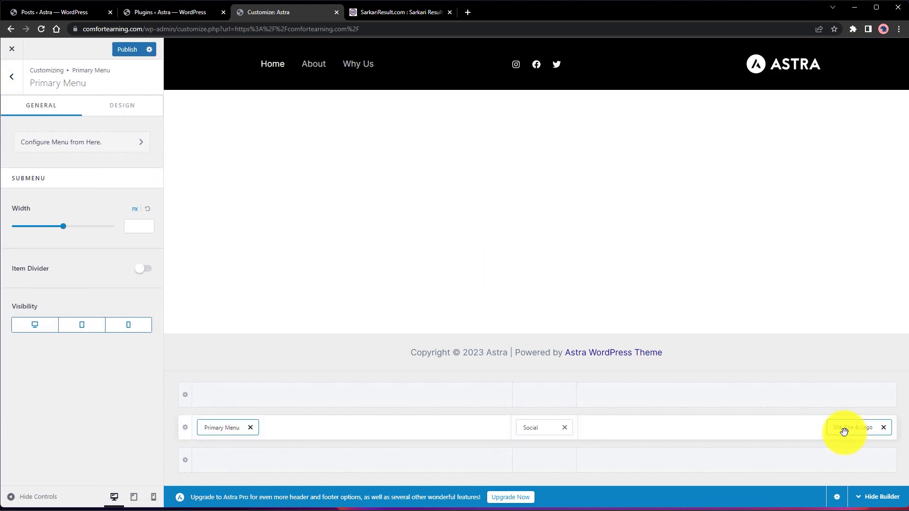
{"action": "left_click", "coordinate": [844, 430]}
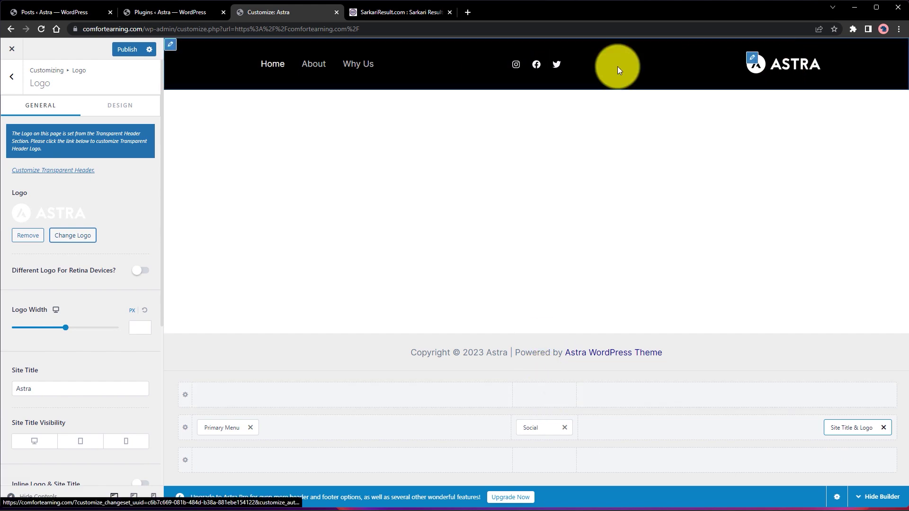
{"action": "left_click_drag", "start_coordinate": [867, 432], "coordinate": [833, 436]}
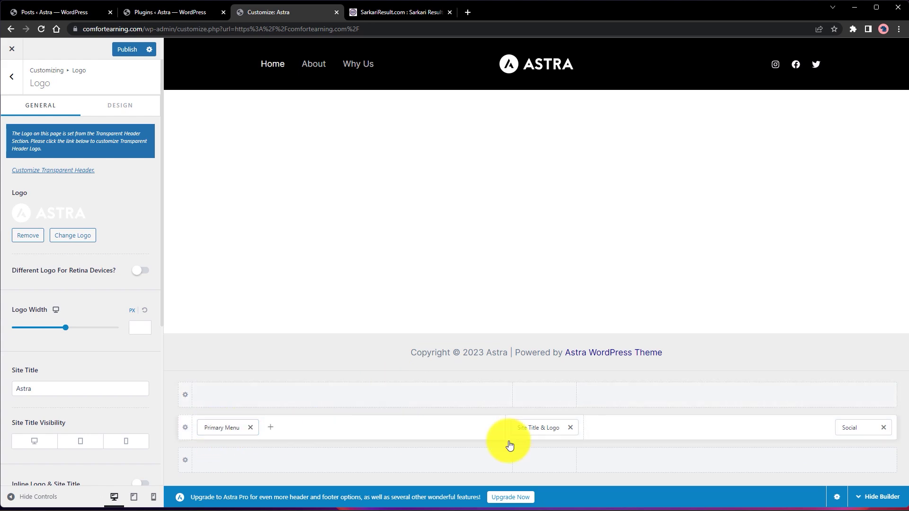
- Move the Primary Menu beside the Social element and the Site Title & Logo to the header's left end, and publish the header
{"action": "left_click", "coordinate": [235, 428]}
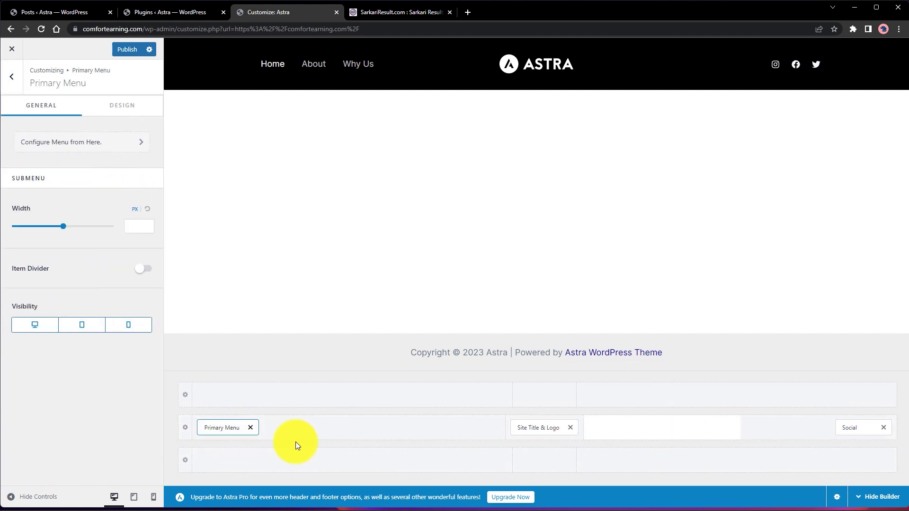
{"action": "left_click_drag", "start_coordinate": [219, 427], "coordinate": [792, 438]}
{"action": "left_click_drag", "start_coordinate": [540, 428], "coordinate": [215, 432]}
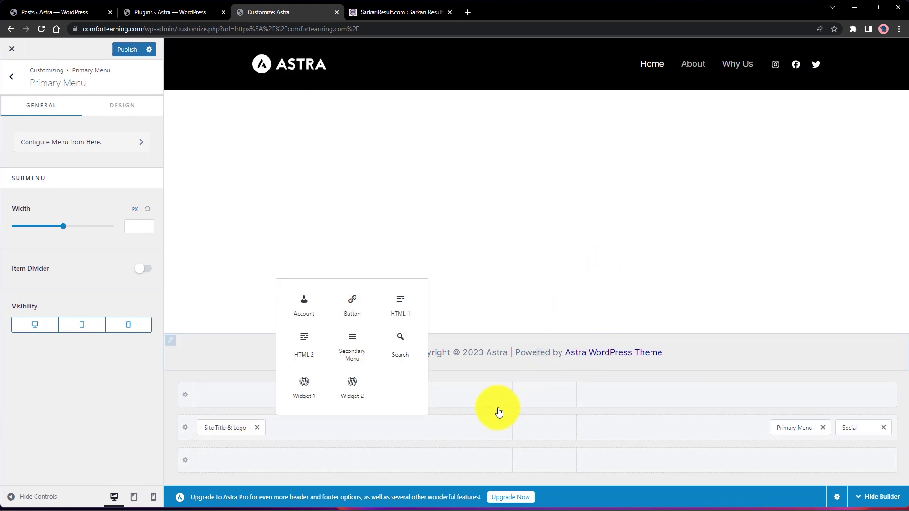
{"action": "left_click", "coordinate": [73, 389]}
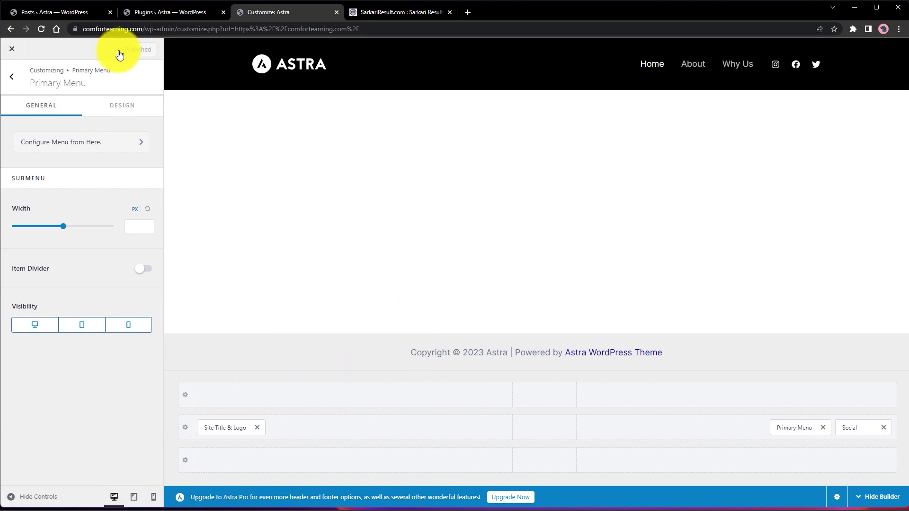
- Replace the footer's copyright text with "Copyright by Comfort Earning" and publish the change
{"action": "left_click", "coordinate": [12, 77]}
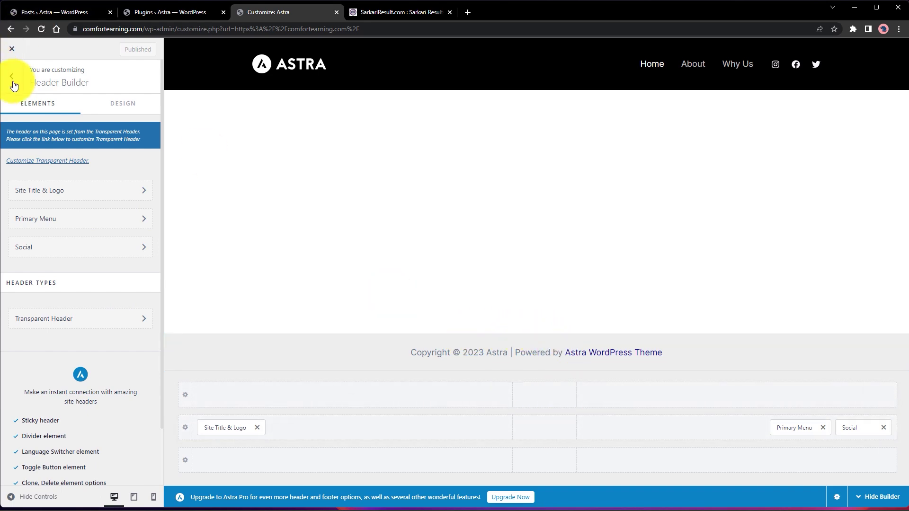
{"action": "left_click", "coordinate": [14, 80]}
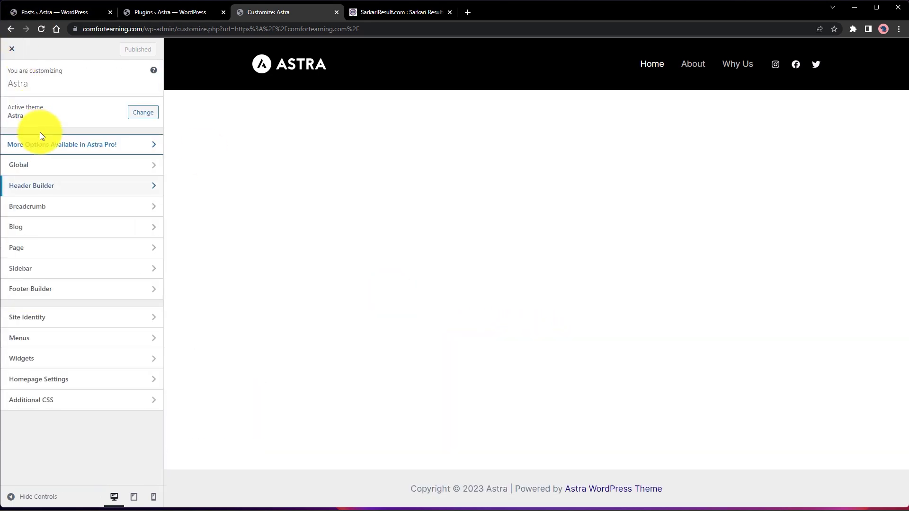
{"action": "left_click", "coordinate": [77, 291]}
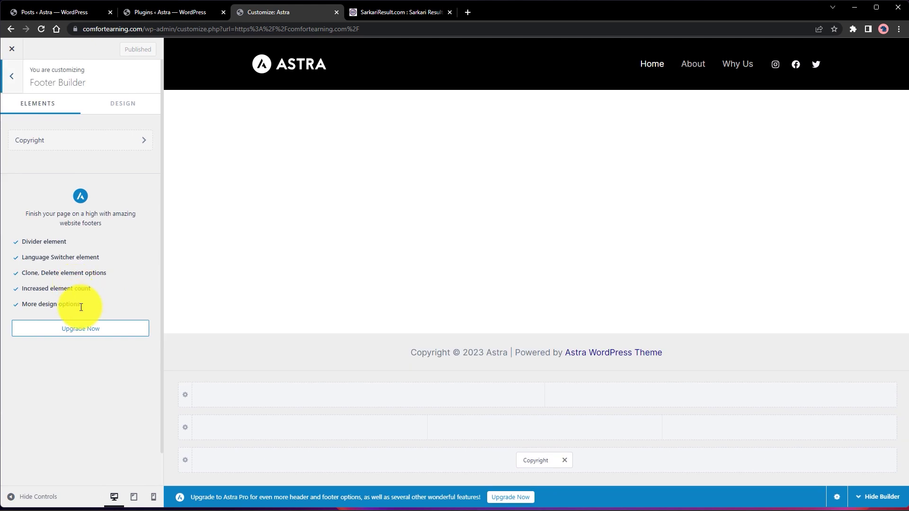
{"action": "left_click", "coordinate": [96, 140]}
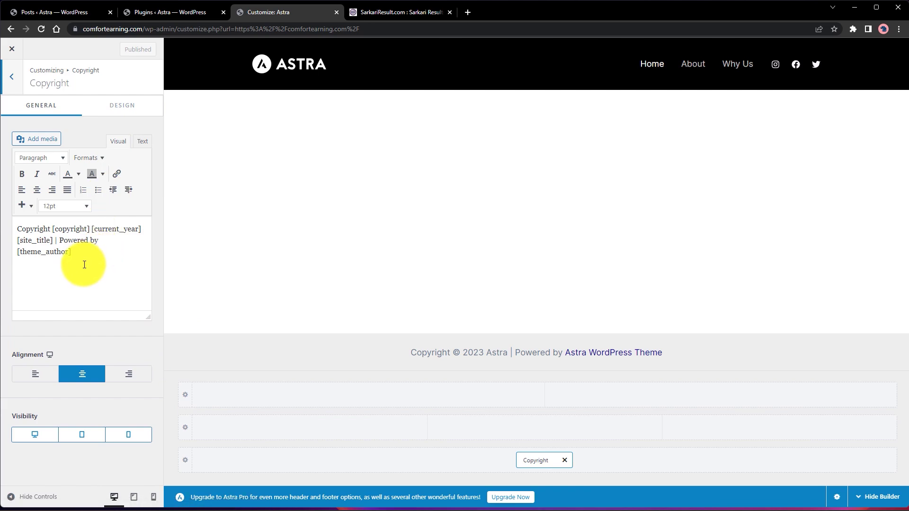
{"action": "left_click_drag", "start_coordinate": [53, 228], "coordinate": [86, 240]}
{"action": "left_click_drag", "start_coordinate": [84, 240], "coordinate": [95, 257]}
{"action": "left_click", "coordinate": [67, 239]}
{"action": "left_click", "coordinate": [67, 256]}
{"action": "left_click_drag", "start_coordinate": [51, 229], "coordinate": [66, 257]}
{"action": "key", "text": "BackSpace"}
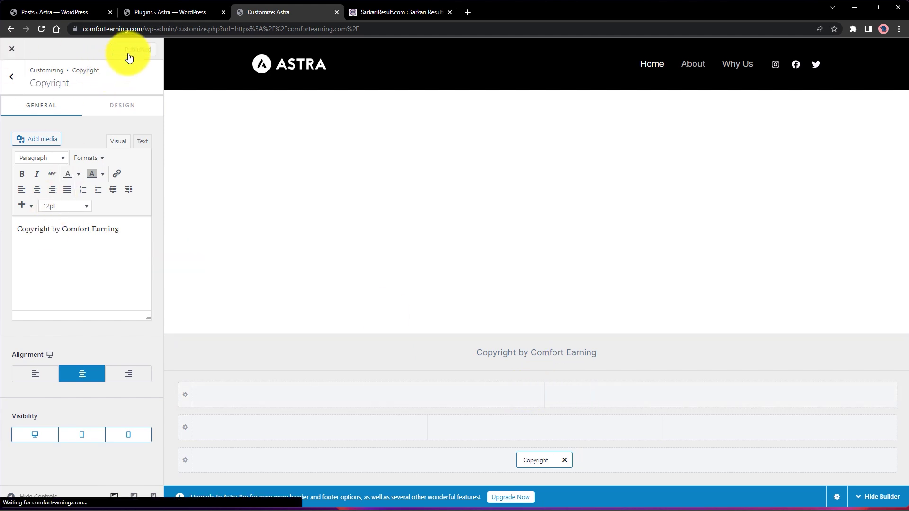
{"action": "left_click", "coordinate": [9, 80]}
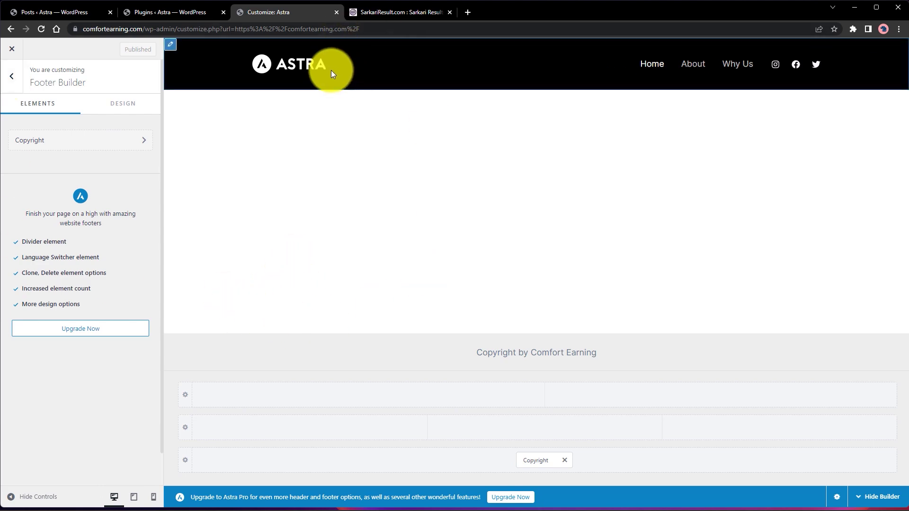
- Examine the Sarkari Result home page's link buttons, listing columns, article sections, footer links and header menu
{"action": "left_click", "coordinate": [385, 11]}
{"action": "scroll", "coordinate": [587, 399], "scroll_direction": "down", "scroll_amount": 20}
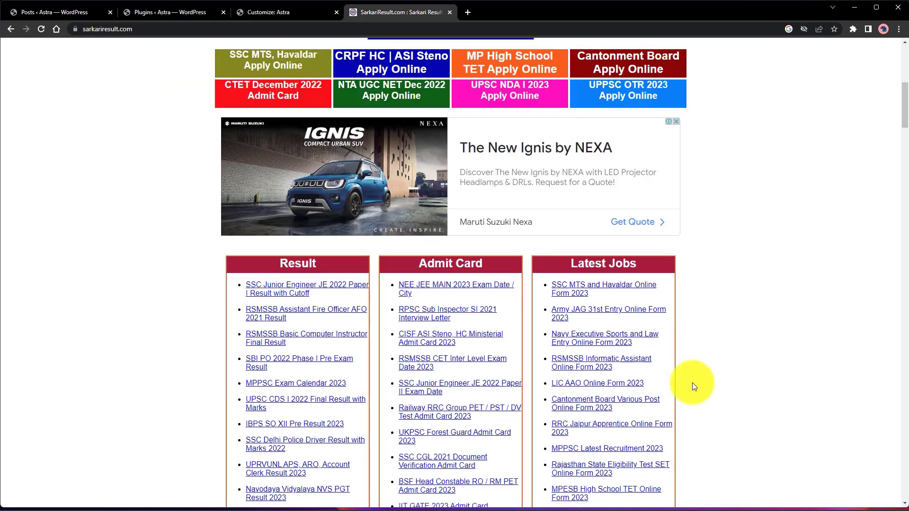
{"action": "left_click_drag", "start_coordinate": [903, 195], "coordinate": [884, 506]}
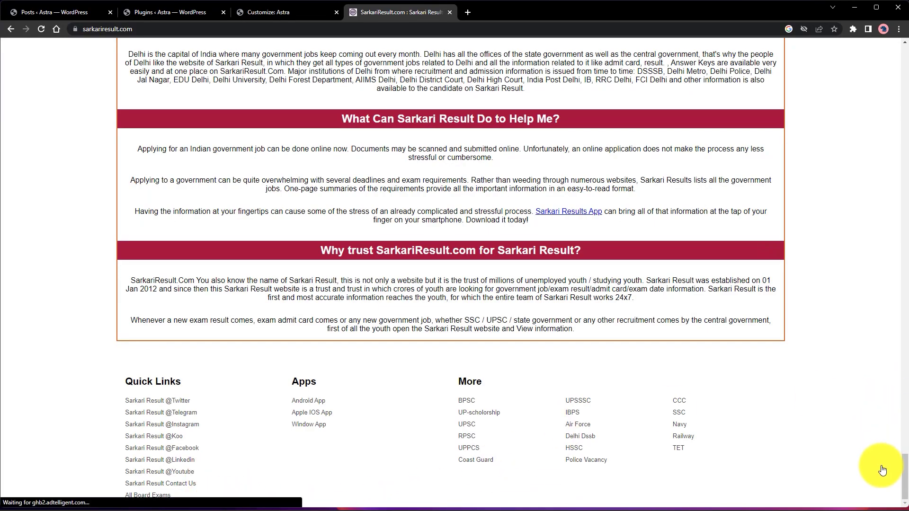
{"action": "left_click_drag", "start_coordinate": [903, 477], "coordinate": [893, 44]}
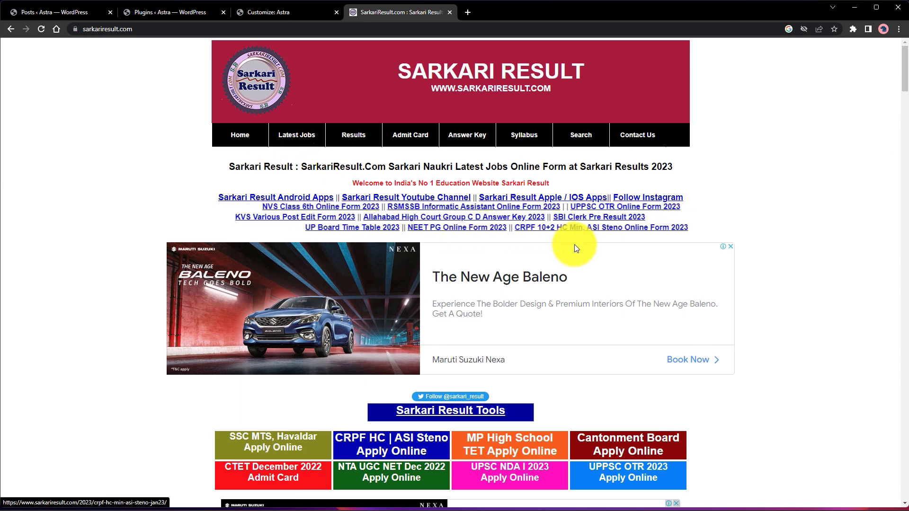
- Open the Astra site's Home page in the Elementor editor and delete its empty three-column section
{"action": "left_click", "coordinate": [306, 13]}
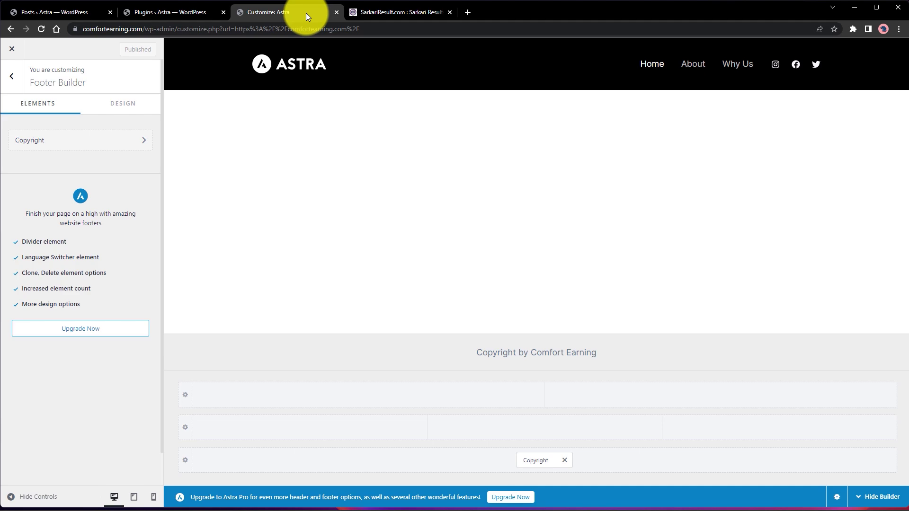
{"action": "left_click", "coordinate": [11, 76]}
{"action": "left_click", "coordinate": [13, 51]}
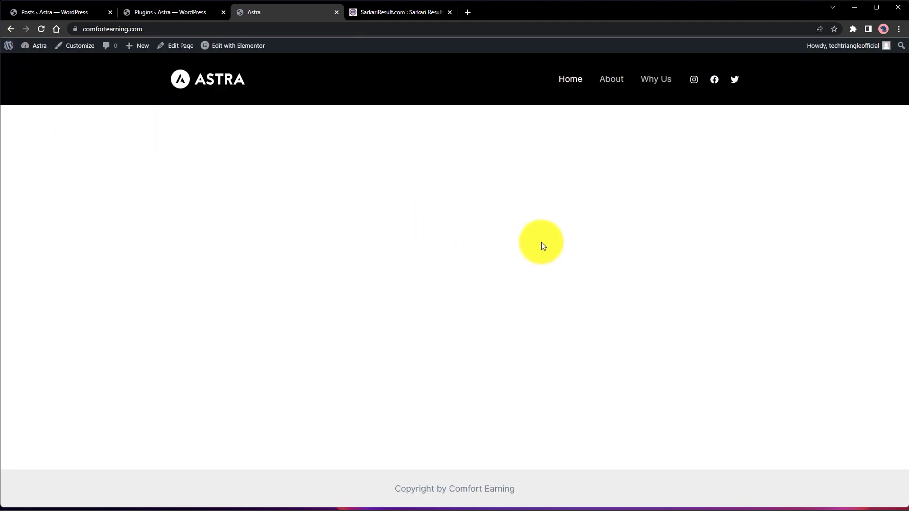
{"action": "mouse_move", "coordinate": [225, 47]}
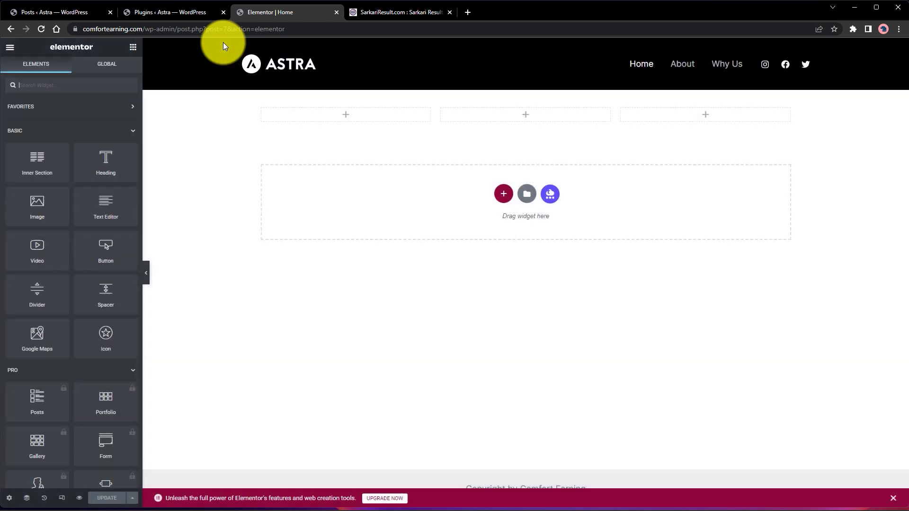
{"action": "left_click", "coordinate": [543, 104]}
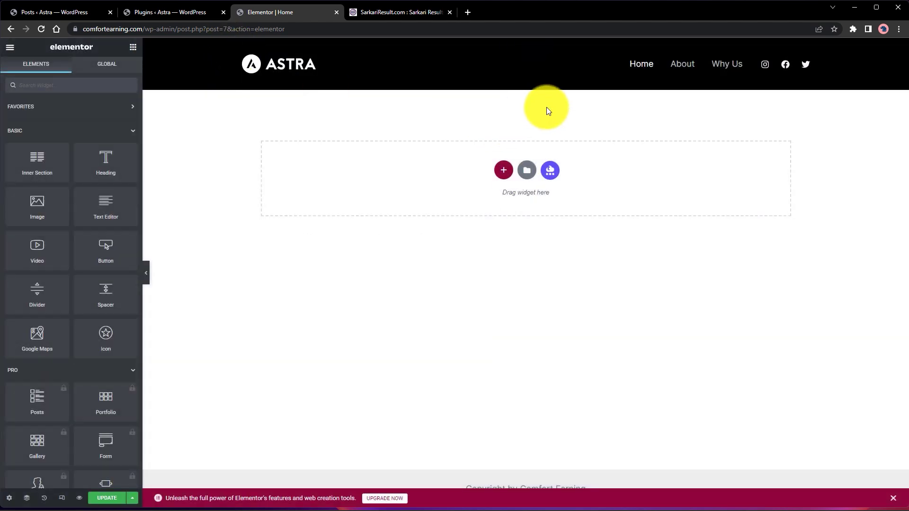
- Add a section with six equal columns to the Home page
{"action": "left_click", "coordinate": [408, 9]}
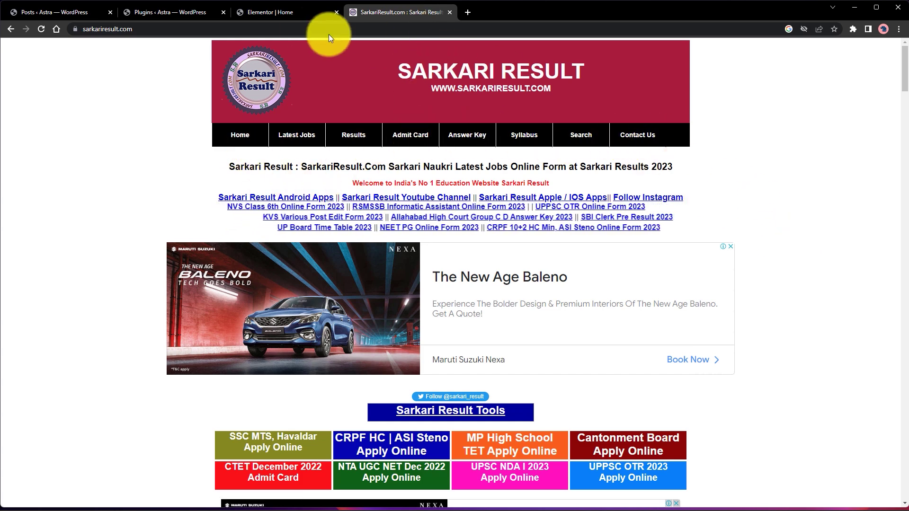
{"action": "left_click", "coordinate": [297, 13]}
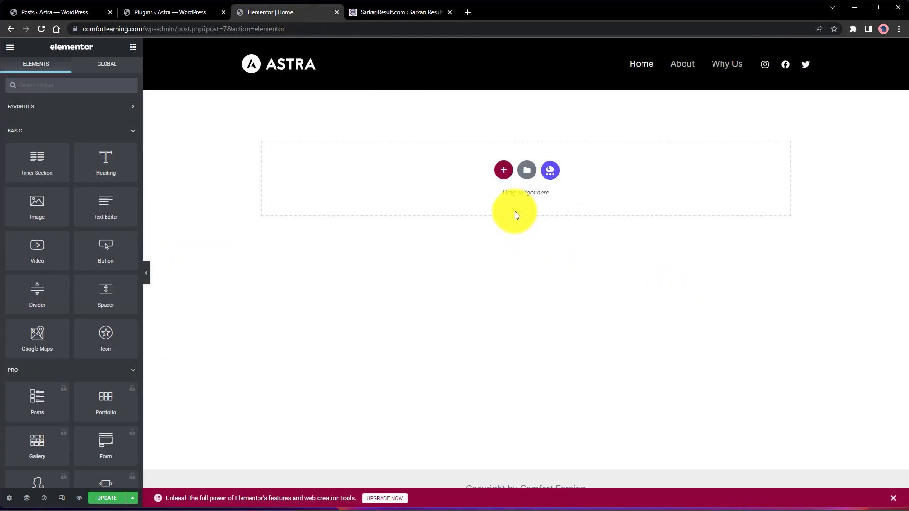
{"action": "left_click", "coordinate": [503, 171]}
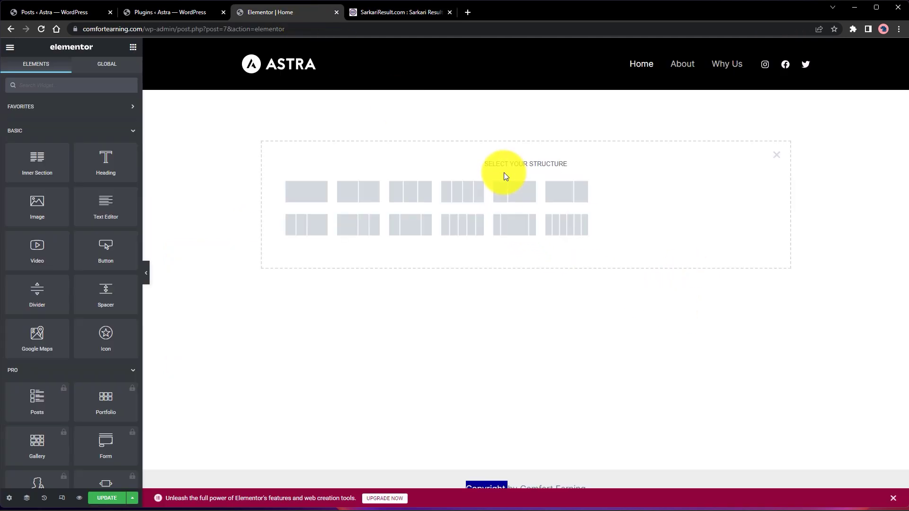
{"action": "left_click", "coordinate": [561, 234]}
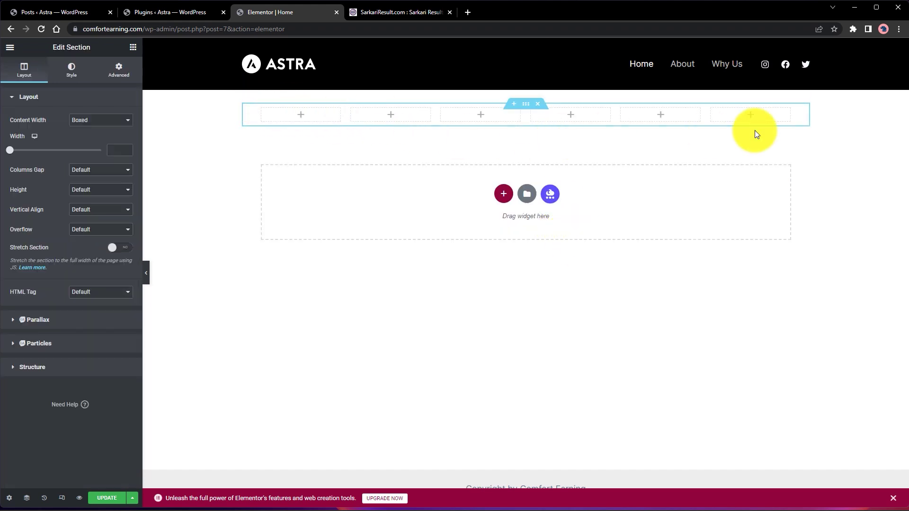
{"action": "left_click", "coordinate": [67, 79]}
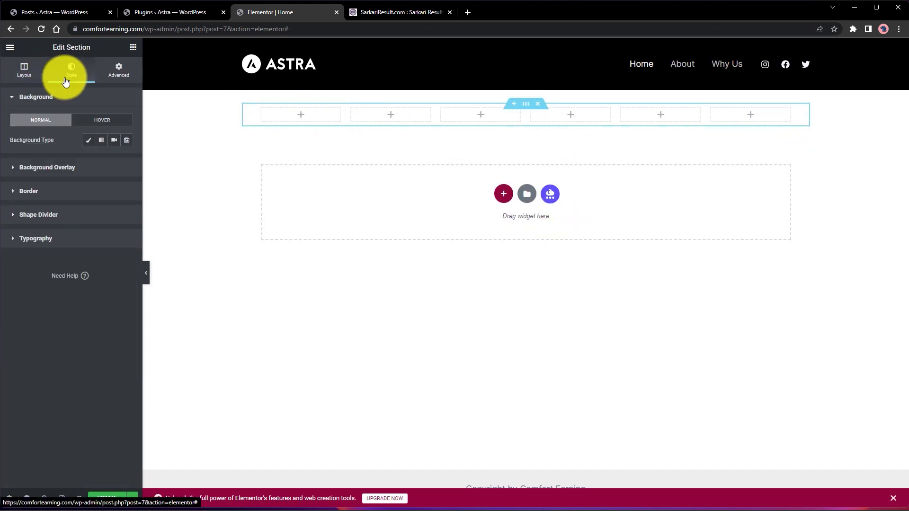
{"action": "left_click", "coordinate": [22, 72]}
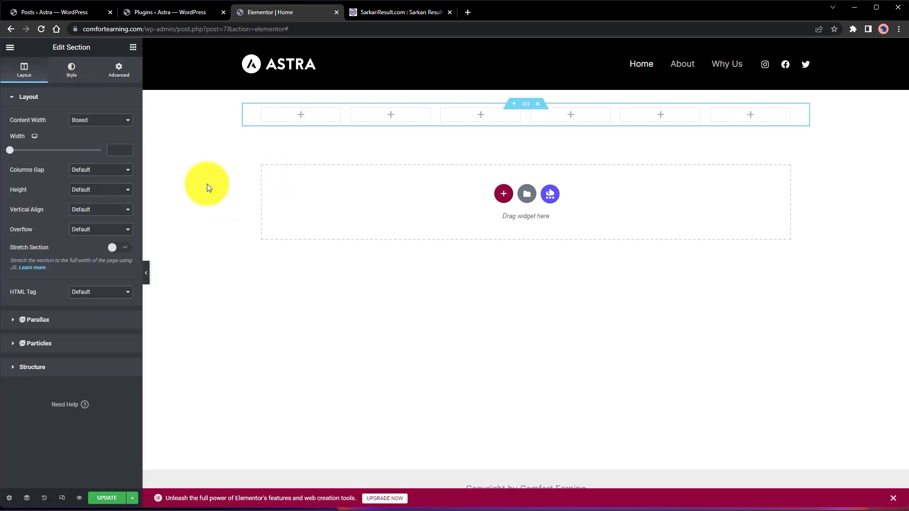
- Place a Heading widget in the section's first column and set its text to "Latest Jobs"
{"action": "left_click", "coordinate": [10, 47]}
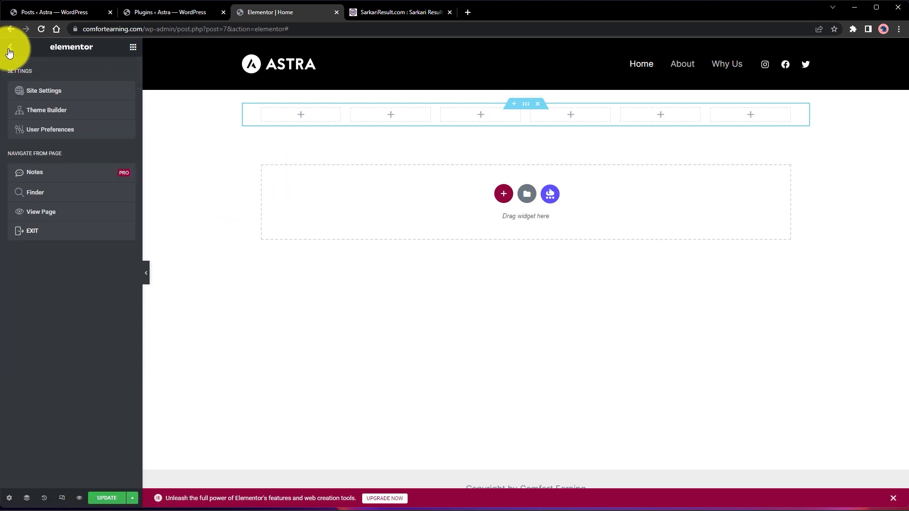
{"action": "left_click", "coordinate": [9, 49]}
{"action": "left_click", "coordinate": [375, 14]}
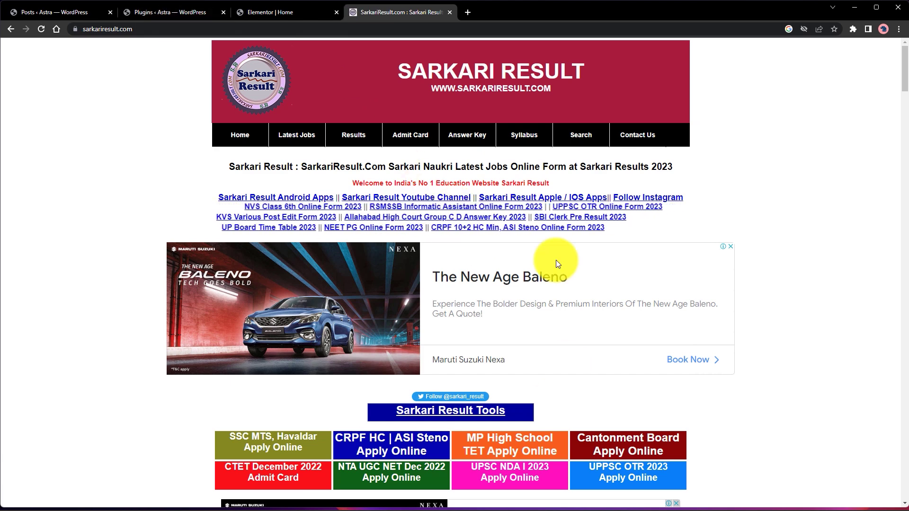
{"action": "left_click", "coordinate": [149, 15]}
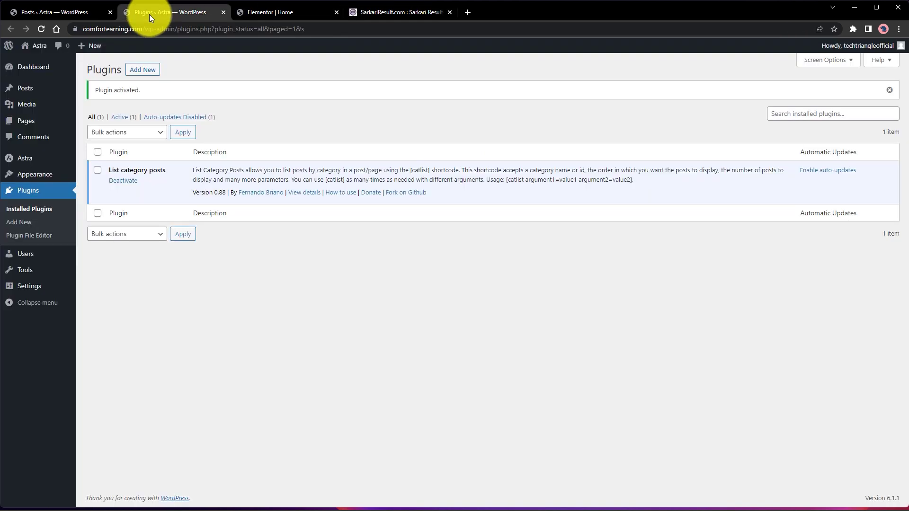
{"action": "left_click", "coordinate": [254, 18]}
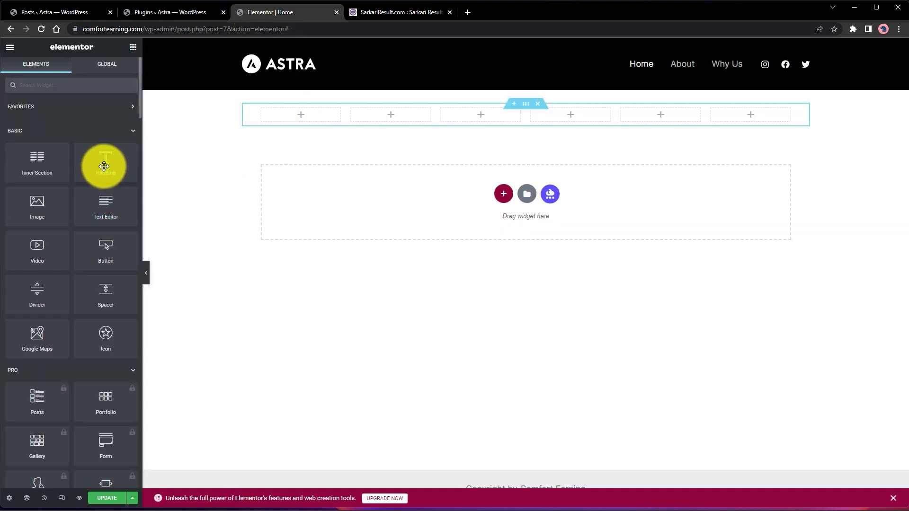
{"action": "left_click_drag", "start_coordinate": [106, 170], "coordinate": [306, 120]}
{"action": "triple_click", "coordinate": [306, 162]}
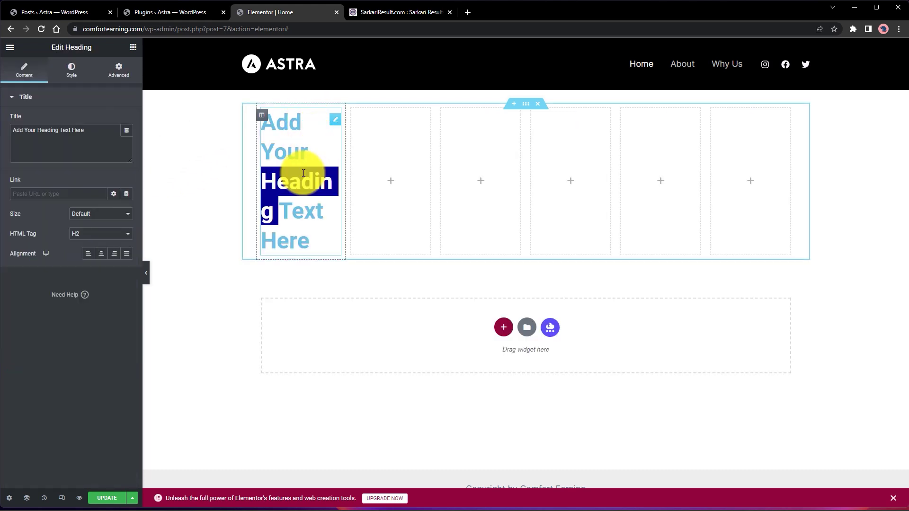
{"action": "type", "text": "La"}
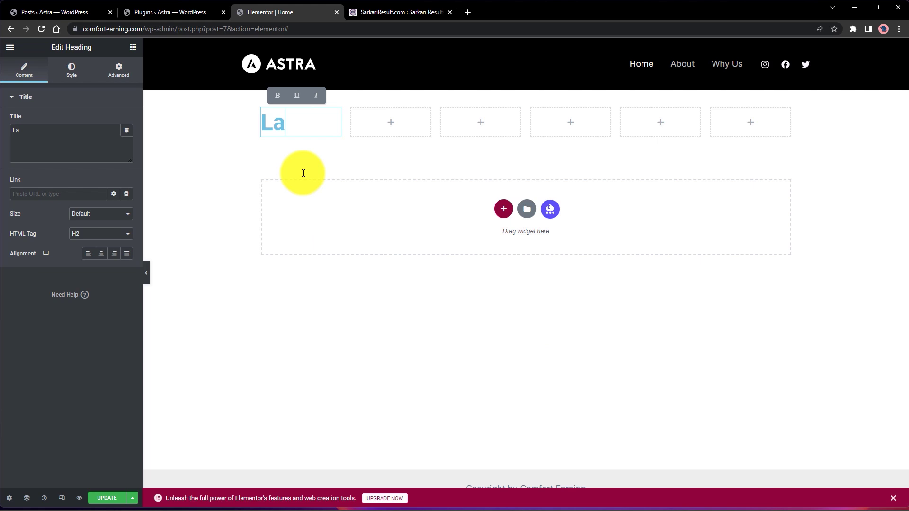
{"action": "type", "text": "test Jobs"}
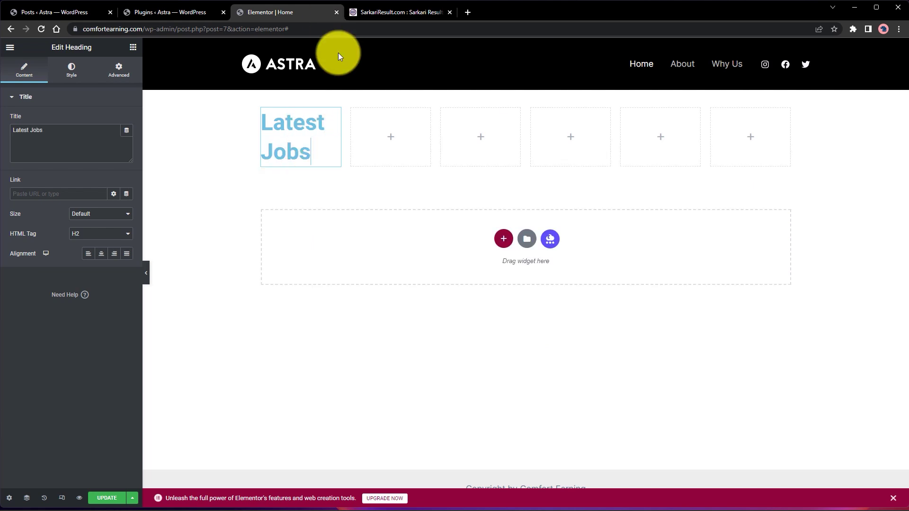
- Make the first column's heading a centred H3 and retitle it "LATEST JOBS"
{"action": "key", "text": "ctrl+a"}
{"action": "left_click", "coordinate": [108, 236]}
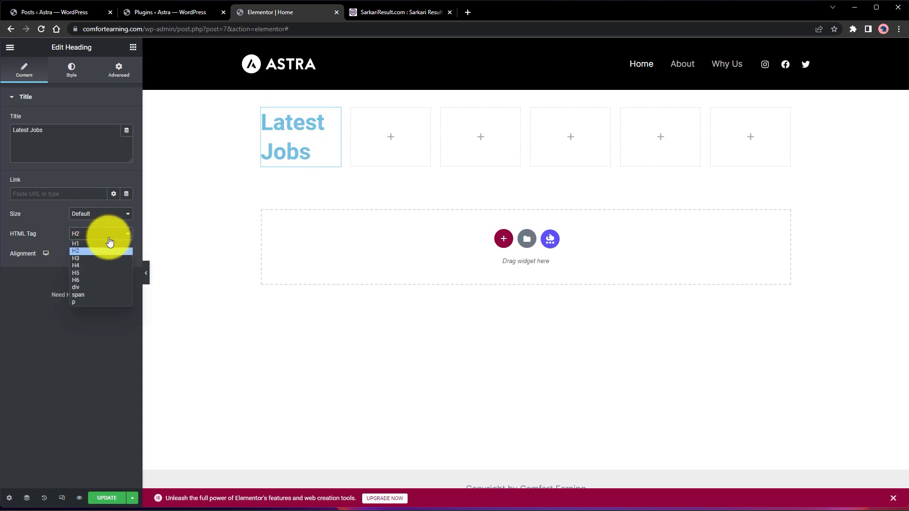
{"action": "left_click", "coordinate": [96, 236]}
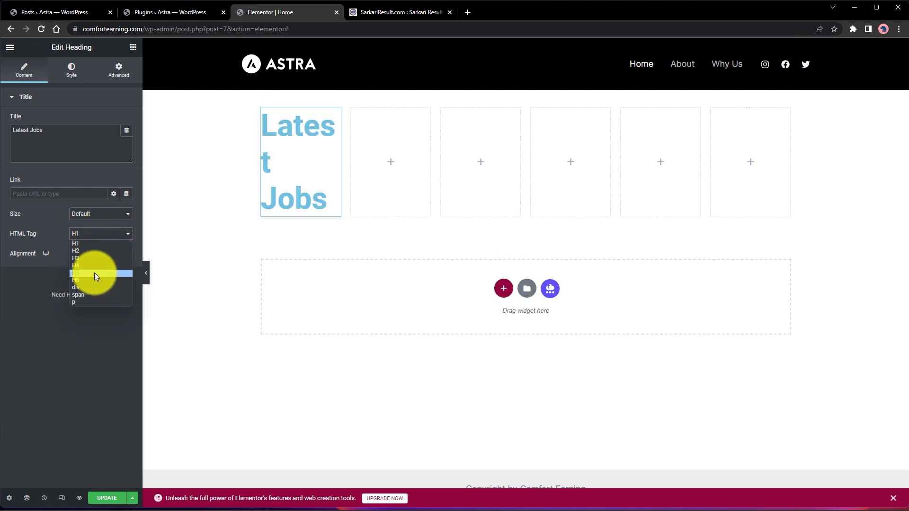
{"action": "left_click", "coordinate": [95, 269]}
{"action": "left_click", "coordinate": [108, 235]}
{"action": "left_click", "coordinate": [109, 258]}
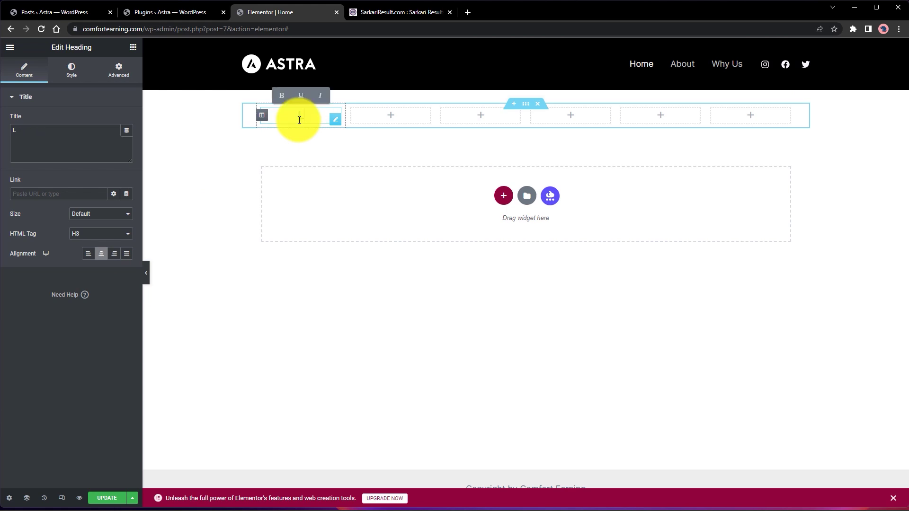
{"action": "type", "text": "TEST JOBS"}
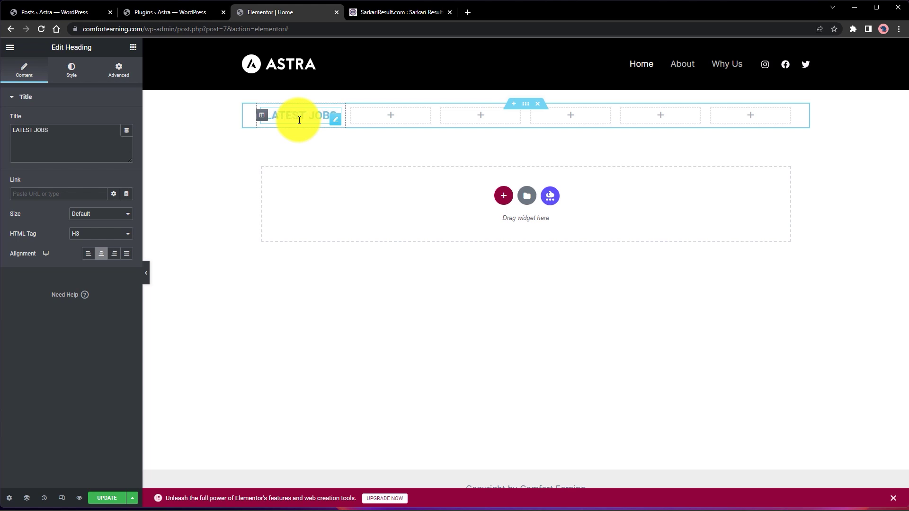
- Enable a Classic background for the LATEST JOBS heading and open its custom colour for editing
{"action": "left_click", "coordinate": [64, 68]}
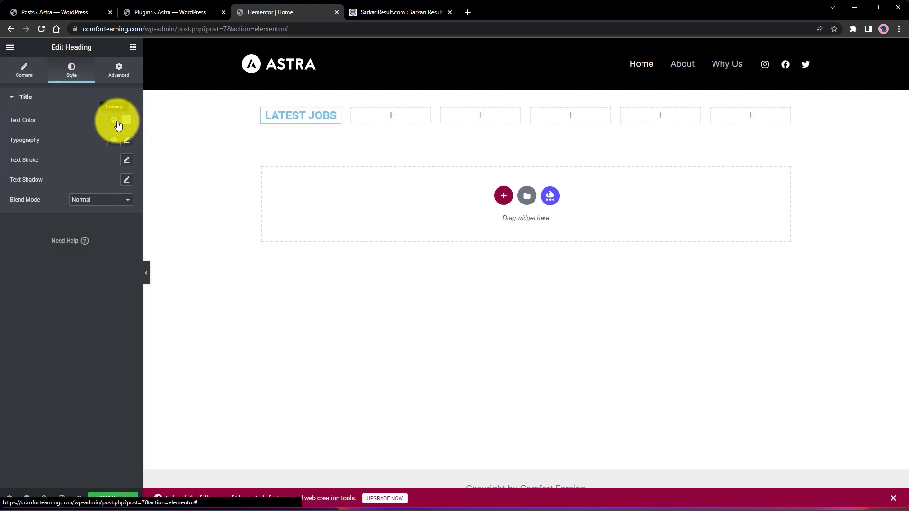
{"action": "left_click", "coordinate": [119, 69]}
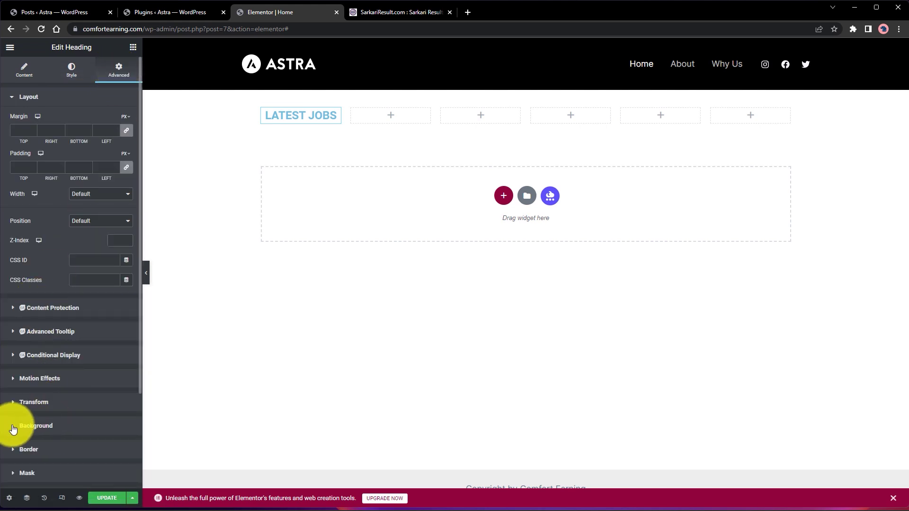
{"action": "left_click", "coordinate": [14, 427]}
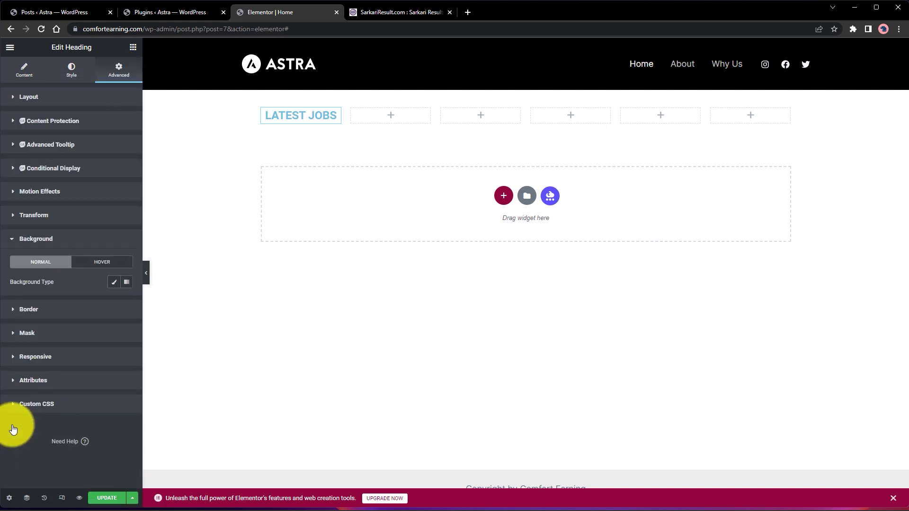
{"action": "left_click", "coordinate": [119, 284]}
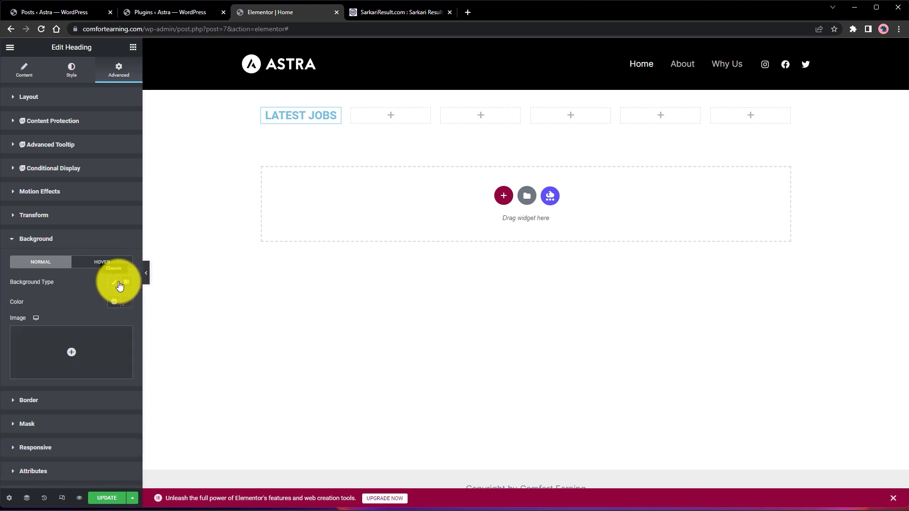
{"action": "left_click", "coordinate": [127, 303]}
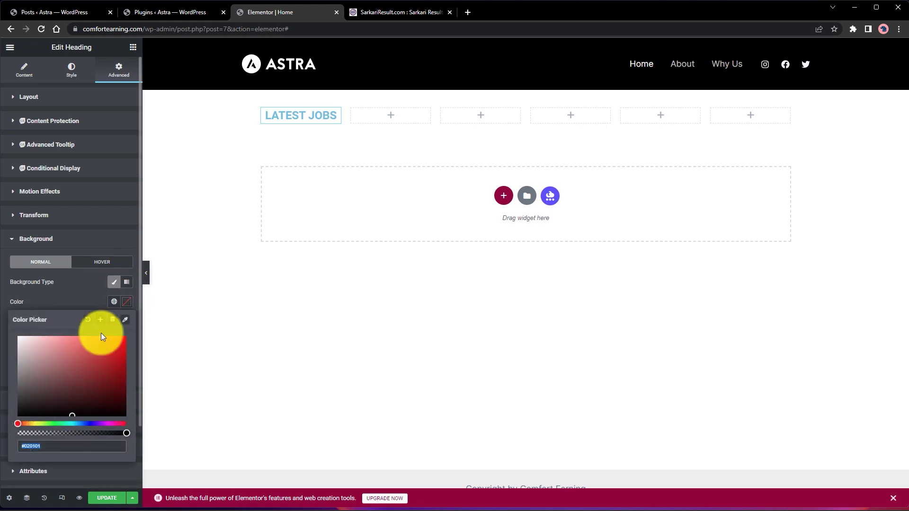
- Try the Primary global colour as the LATEST JOBS heading's background
{"action": "left_click", "coordinate": [157, 325]}
{"action": "left_click", "coordinate": [104, 294]}
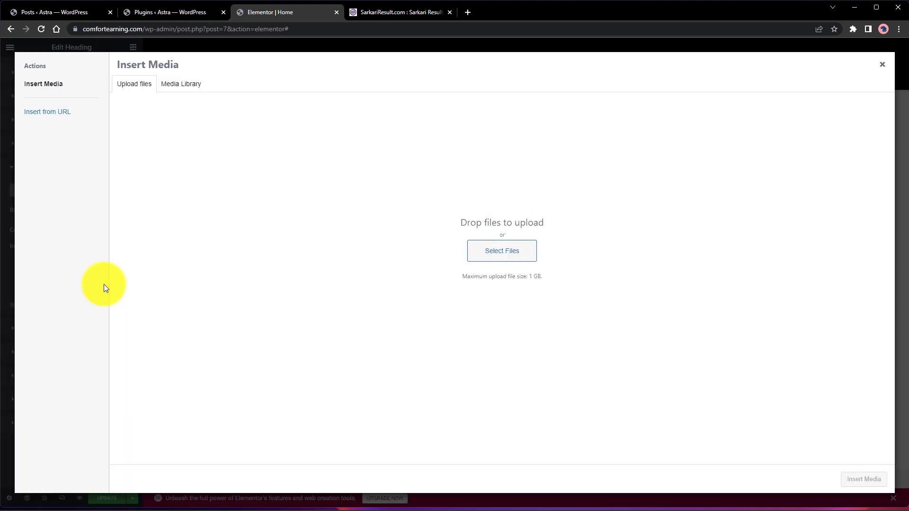
{"action": "left_click", "coordinate": [882, 65]}
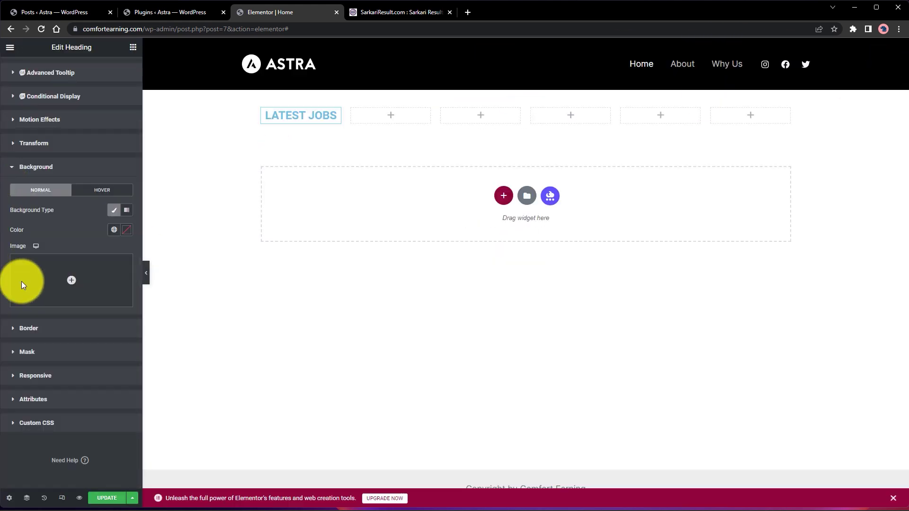
{"action": "left_click", "coordinate": [114, 231]}
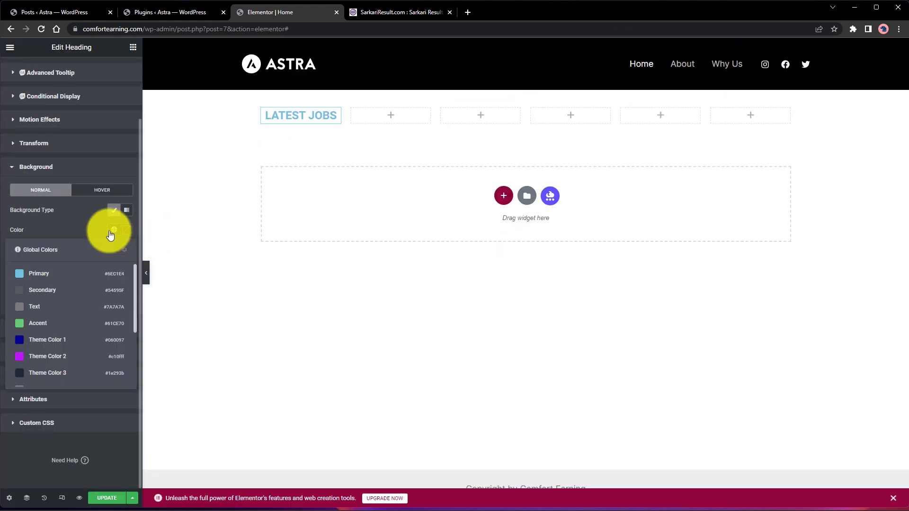
{"action": "left_click", "coordinate": [46, 279]}
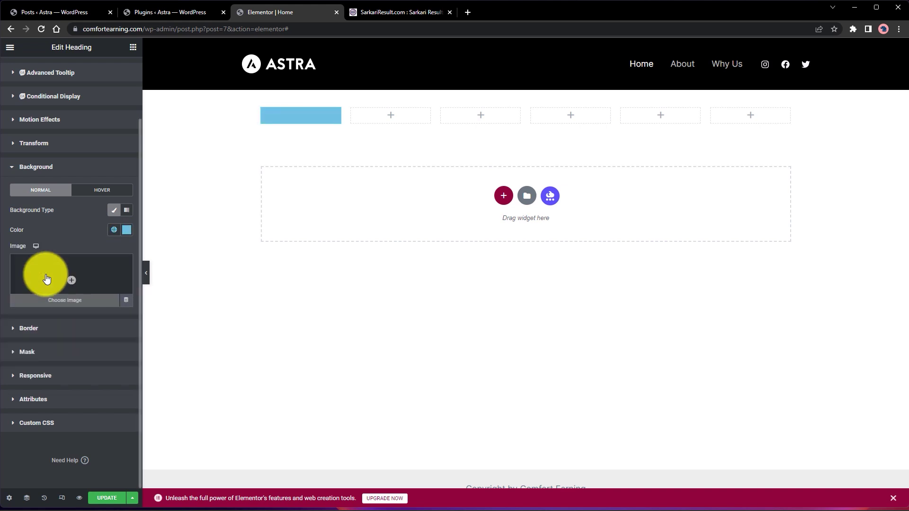
- Set the LATEST JOBS heading's background colour to red, #FF0000
{"action": "left_click", "coordinate": [127, 229]}
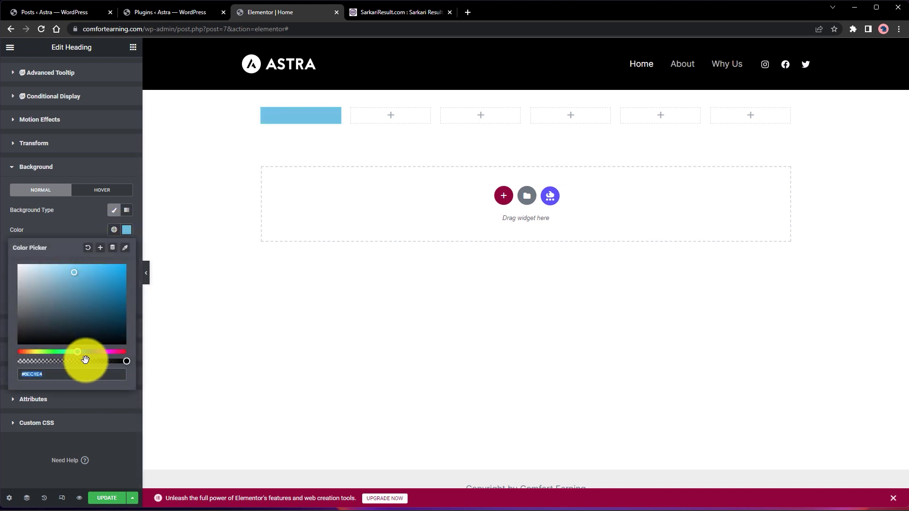
{"action": "left_click_drag", "start_coordinate": [79, 352], "coordinate": [131, 349]}
{"action": "mouse_move", "coordinate": [69, 269]}
{"action": "left_mouse_down"}
{"action": "mouse_move", "coordinate": [105, 273]}
{"action": "mouse_move", "coordinate": [148, 252]}
{"action": "left_mouse_up"}
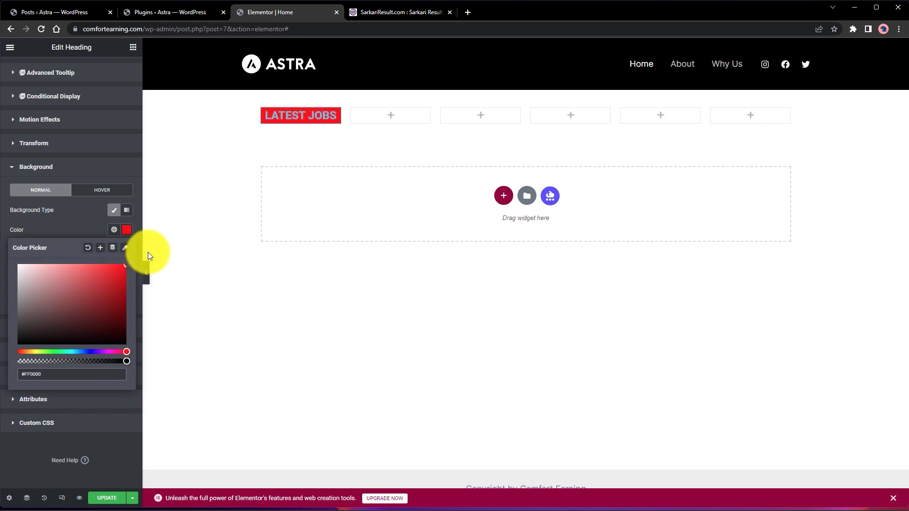
{"action": "left_click_drag", "start_coordinate": [106, 319], "coordinate": [136, 264]}
{"action": "left_click", "coordinate": [131, 228]}
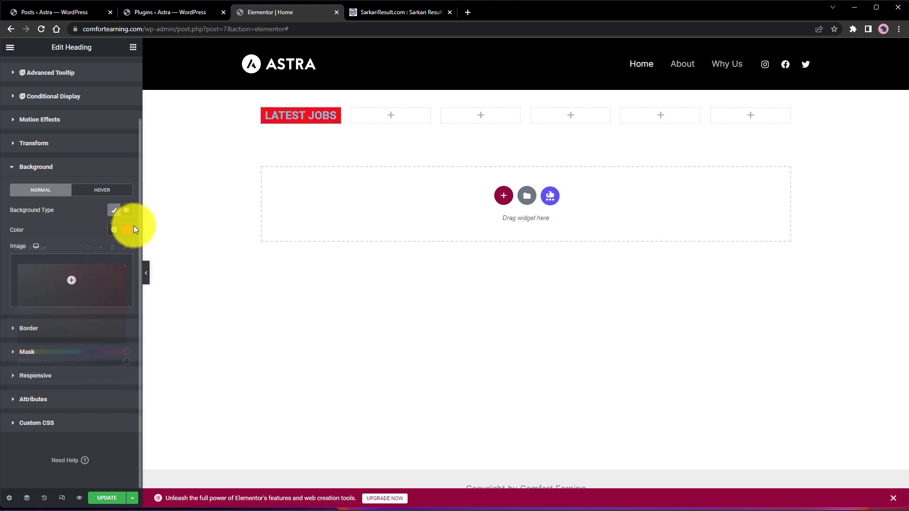
- Set the LATEST JOBS heading's text colour to white
{"action": "scroll", "coordinate": [65, 133], "scroll_direction": "up", "scroll_amount": 5}
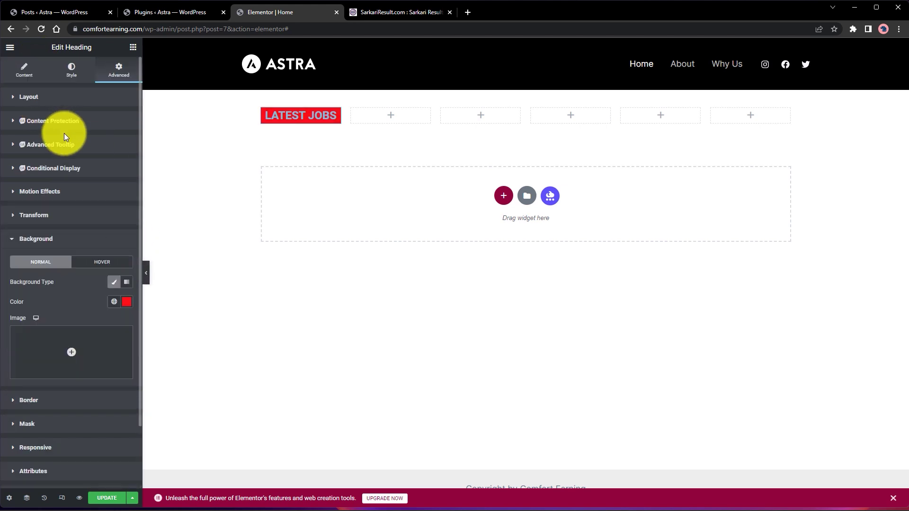
{"action": "left_click", "coordinate": [24, 71]}
{"action": "left_click", "coordinate": [59, 72]}
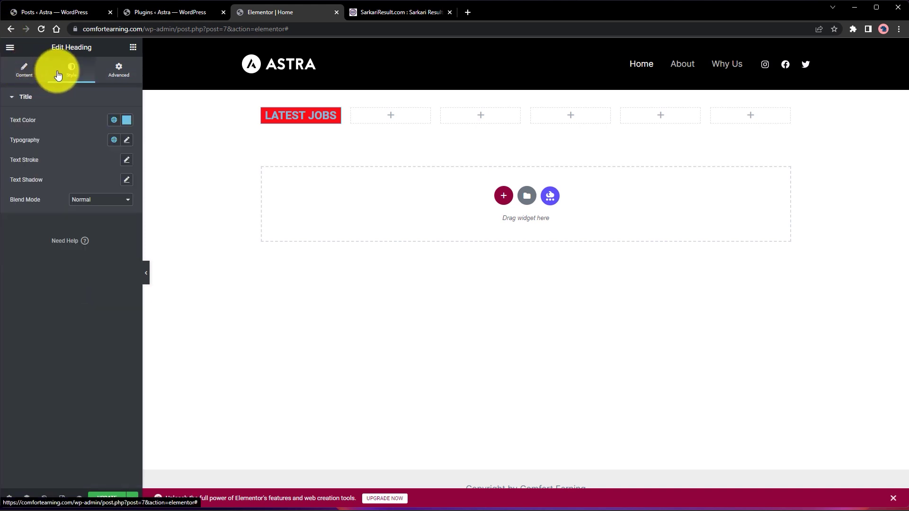
{"action": "left_click", "coordinate": [123, 124]}
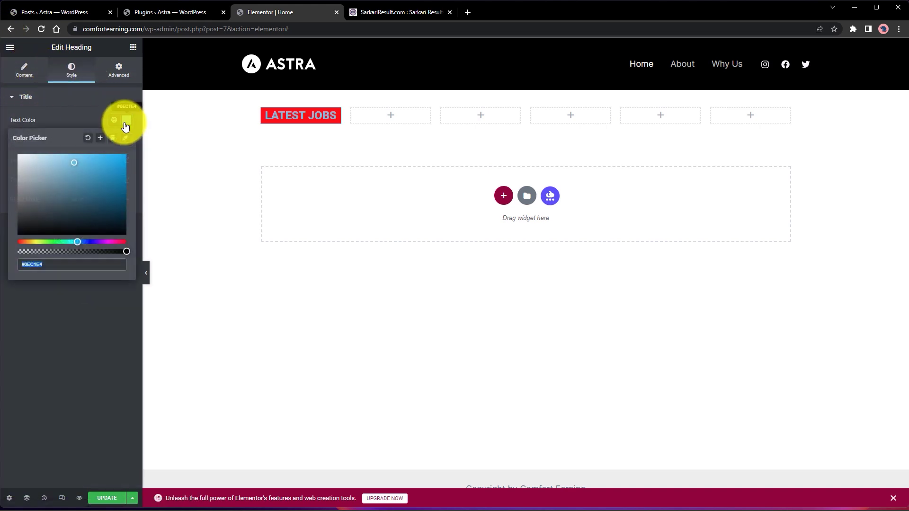
{"action": "left_click_drag", "start_coordinate": [45, 172], "coordinate": [15, 160]}
{"action": "left_click", "coordinate": [6, 129]}
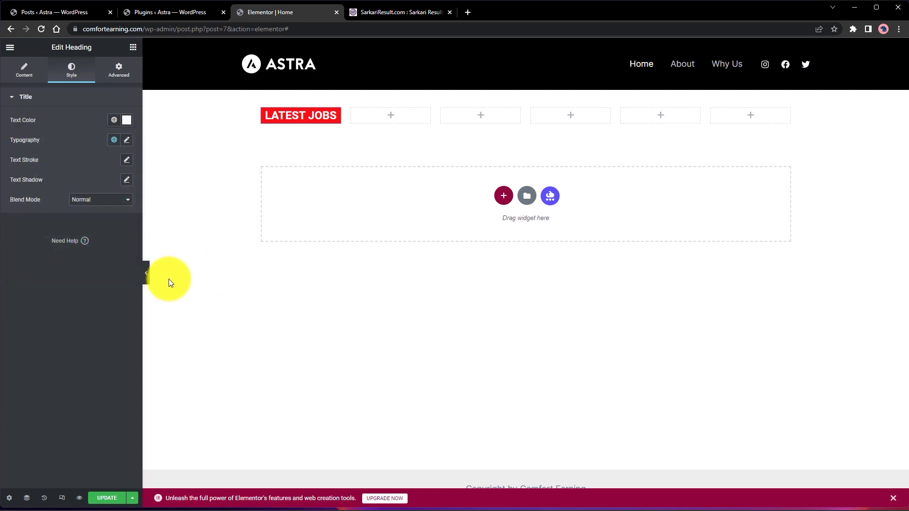
- Copy the styled LATEST JOBS heading and paste it into each of the five empty columns of the row
{"action": "left_click", "coordinate": [393, 11]}
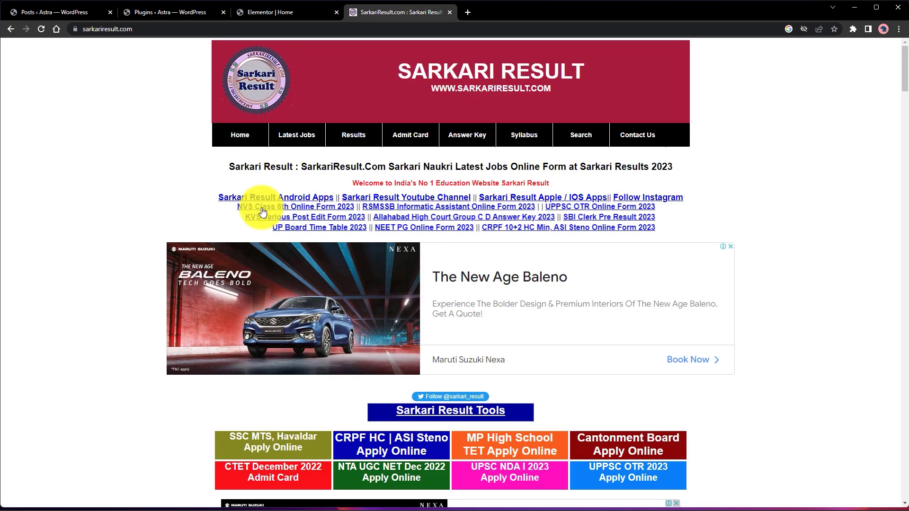
{"action": "left_click", "coordinate": [292, 15]}
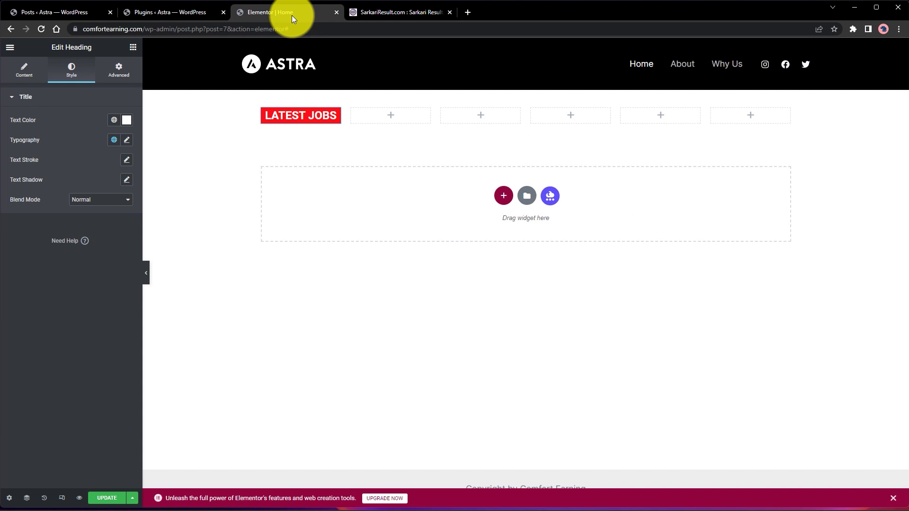
{"action": "right_click", "coordinate": [311, 116]}
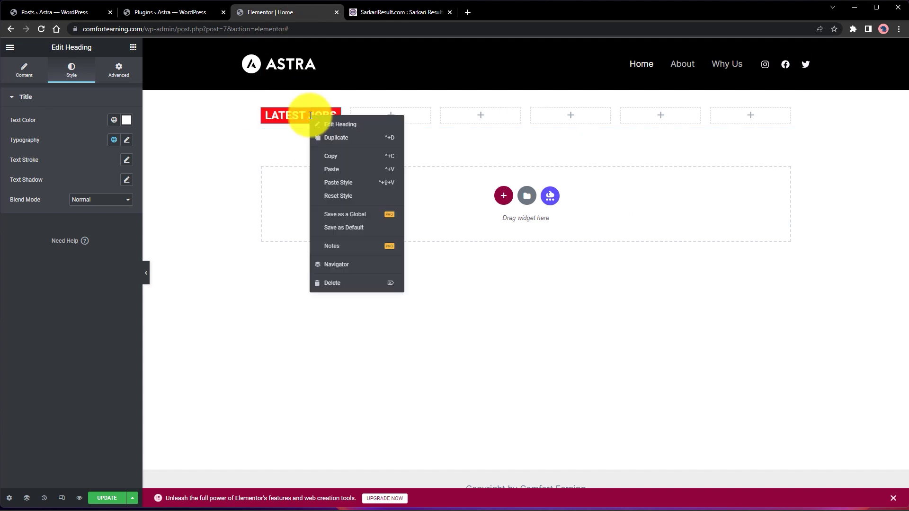
{"action": "left_click", "coordinate": [325, 156]}
{"action": "right_click", "coordinate": [380, 117]}
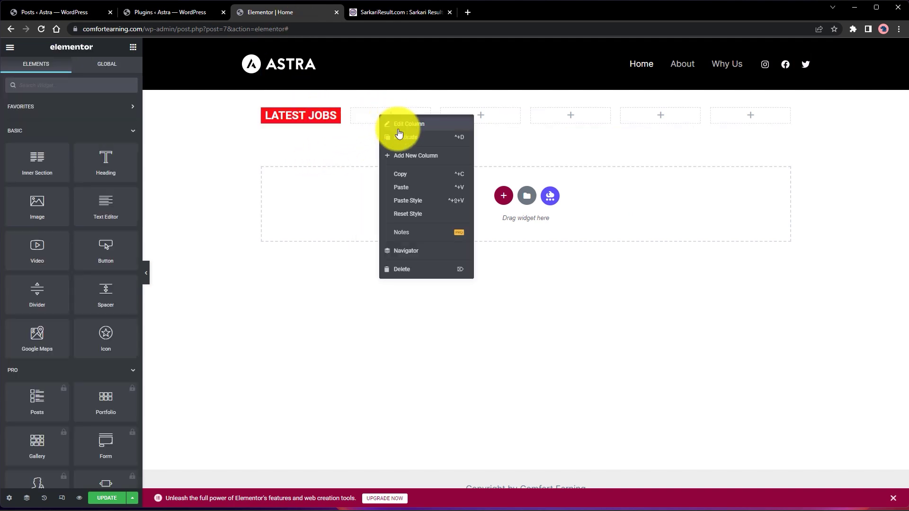
{"action": "left_click", "coordinate": [408, 187]}
{"action": "right_click", "coordinate": [483, 120]}
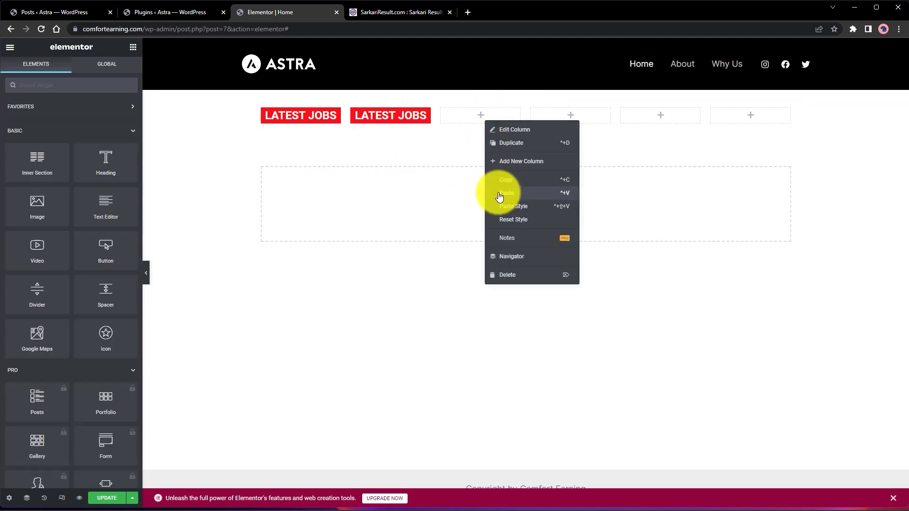
{"action": "left_click", "coordinate": [503, 189]}
{"action": "right_click", "coordinate": [555, 117]}
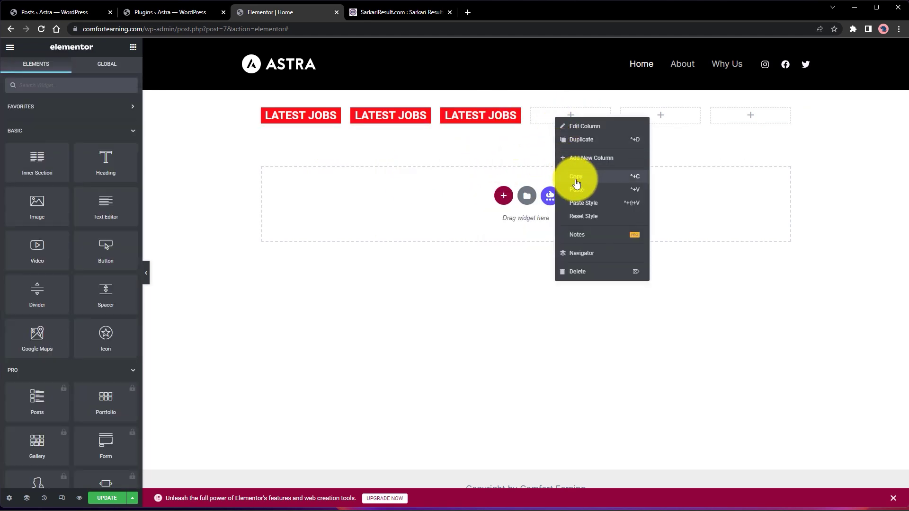
{"action": "left_click", "coordinate": [575, 188]}
{"action": "right_click", "coordinate": [643, 112]}
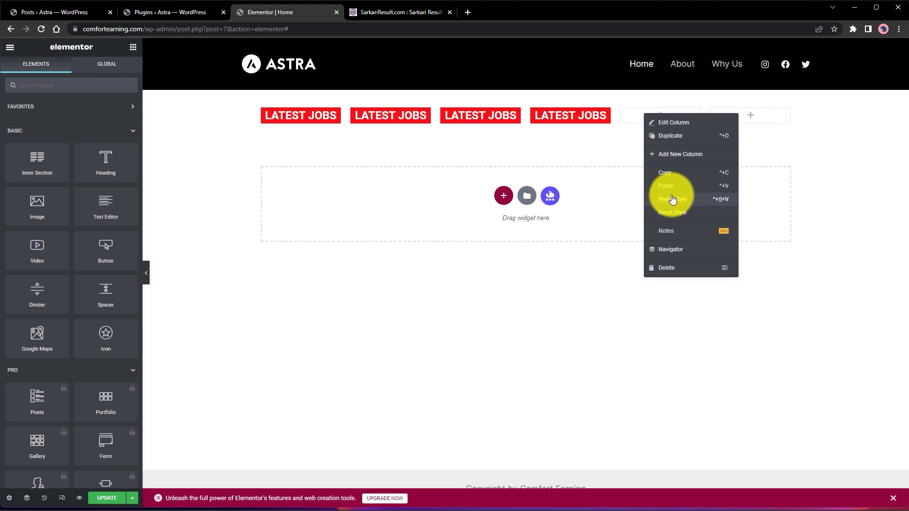
{"action": "left_click", "coordinate": [668, 189]}
{"action": "right_click", "coordinate": [737, 116]}
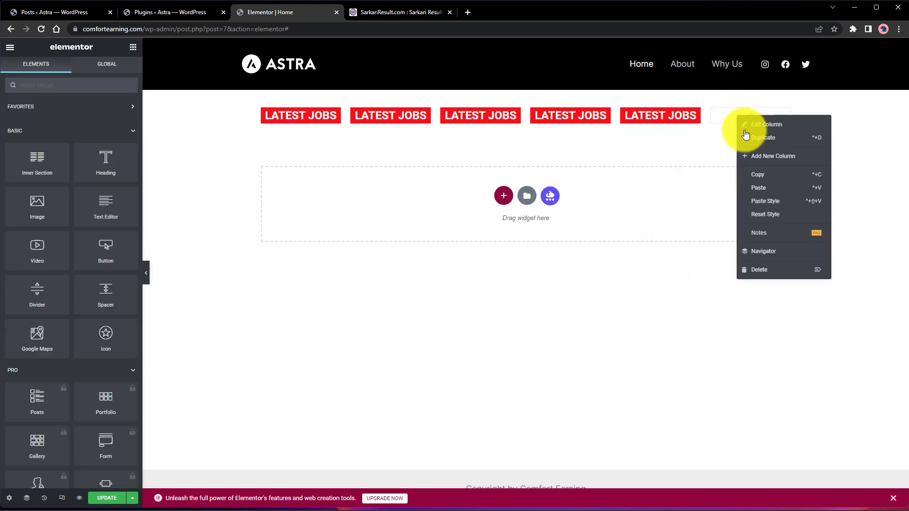
{"action": "left_click", "coordinate": [756, 189]}
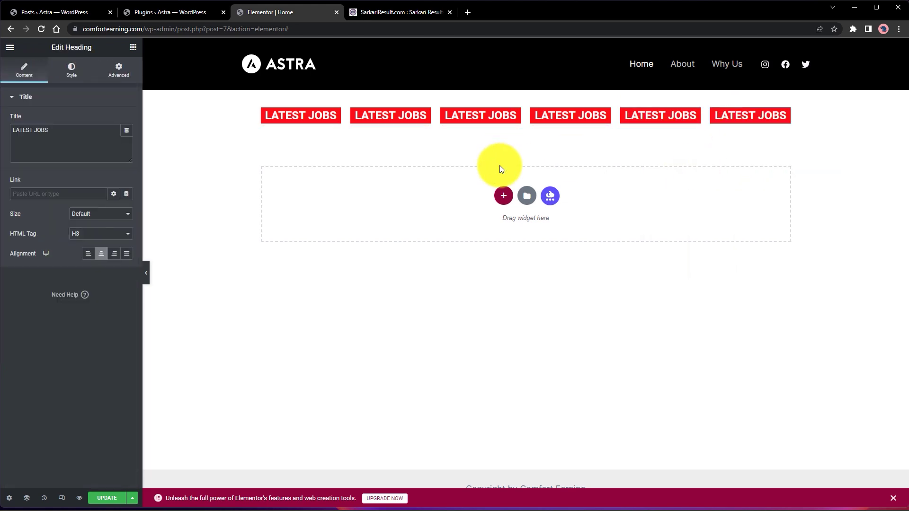
- Following the SarkariResult.com menu, retitle the second, third and fourth column headings "RESULT", "ADMIT CARD" and "ANSWER KEY"
{"action": "left_click", "coordinate": [375, 15]}
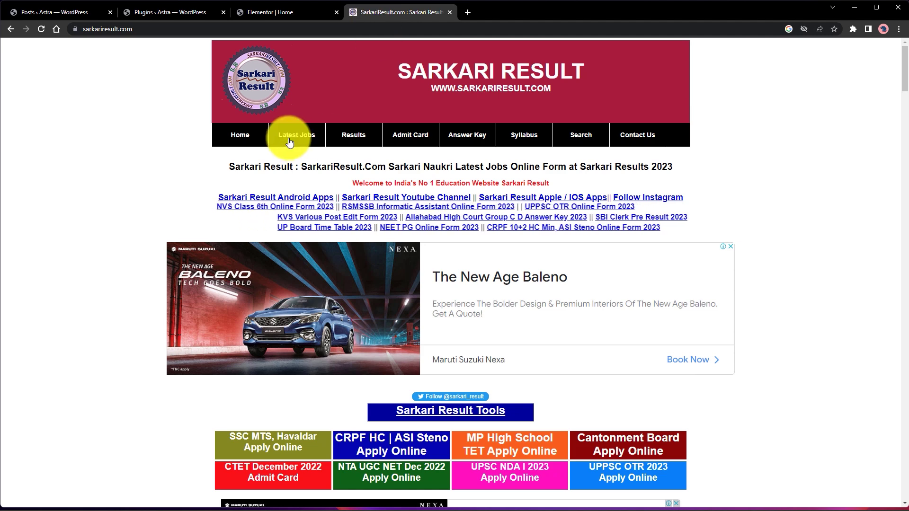
{"action": "left_click", "coordinate": [301, 13]}
{"action": "left_click", "coordinate": [403, 119]}
{"action": "triple_click", "coordinate": [405, 117]}
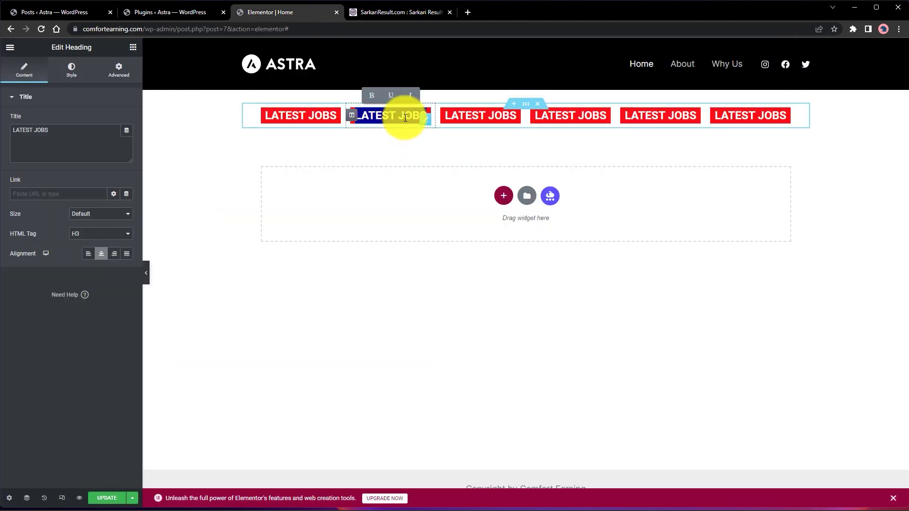
{"action": "type", "text": "RESULT"}
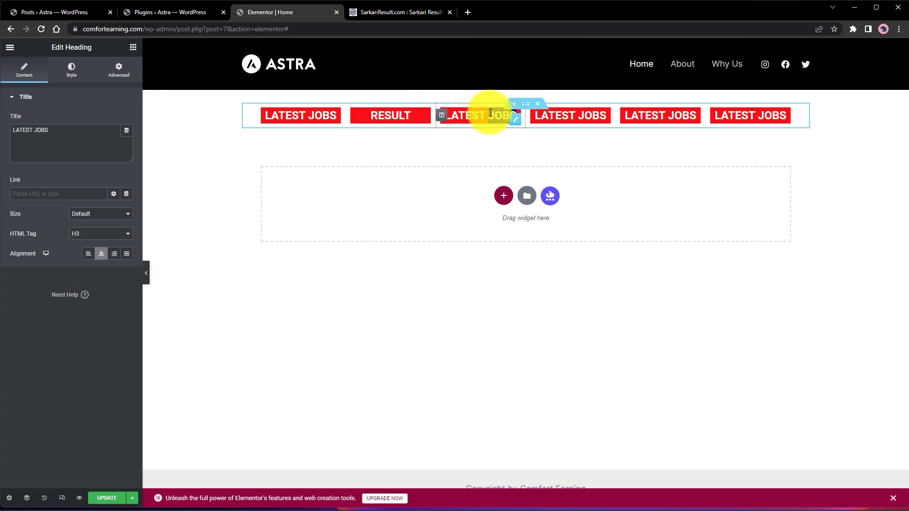
{"action": "triple_click", "coordinate": [490, 113]}
{"action": "type", "text": "ADMIT CARD"}
{"action": "triple_click", "coordinate": [567, 115]}
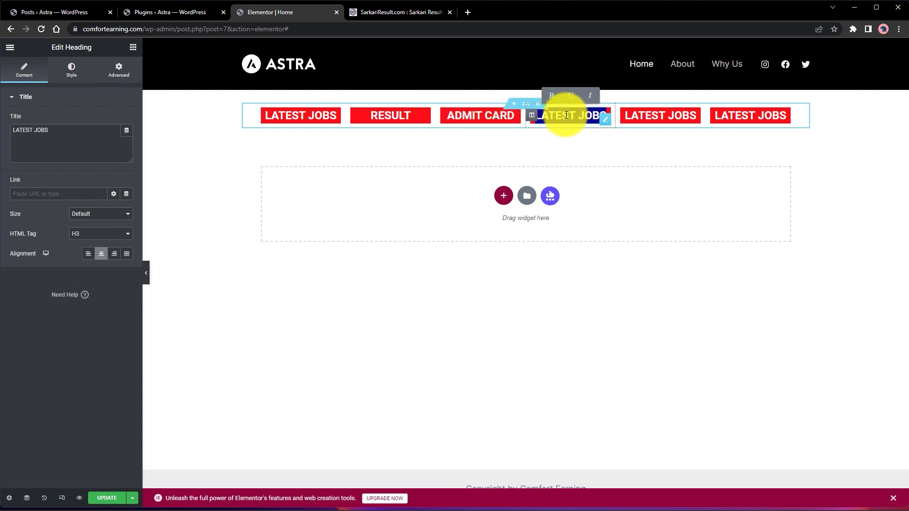
{"action": "type", "text": "ANSWER KEY"}
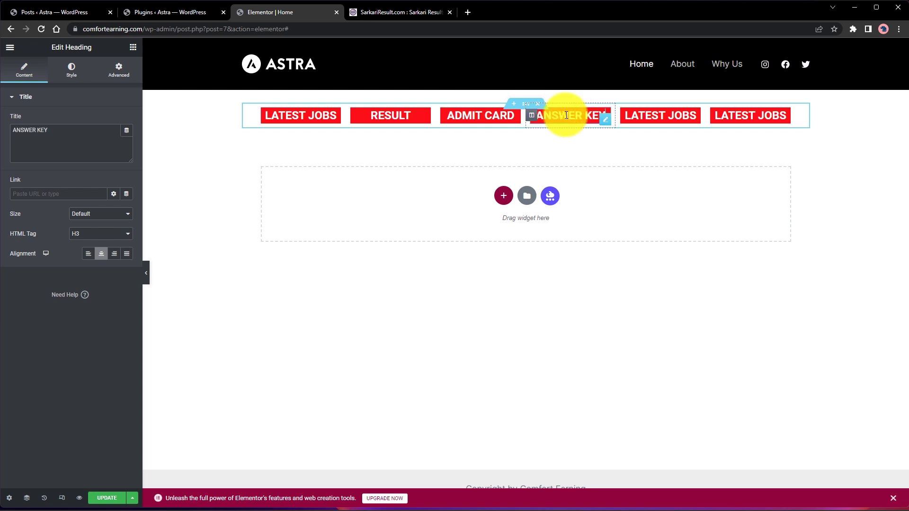
- Check the reference site's menu and retitle the fifth and sixth column headings "SYLLABUS" and "CONTACT US"
{"action": "left_click", "coordinate": [420, 13]}
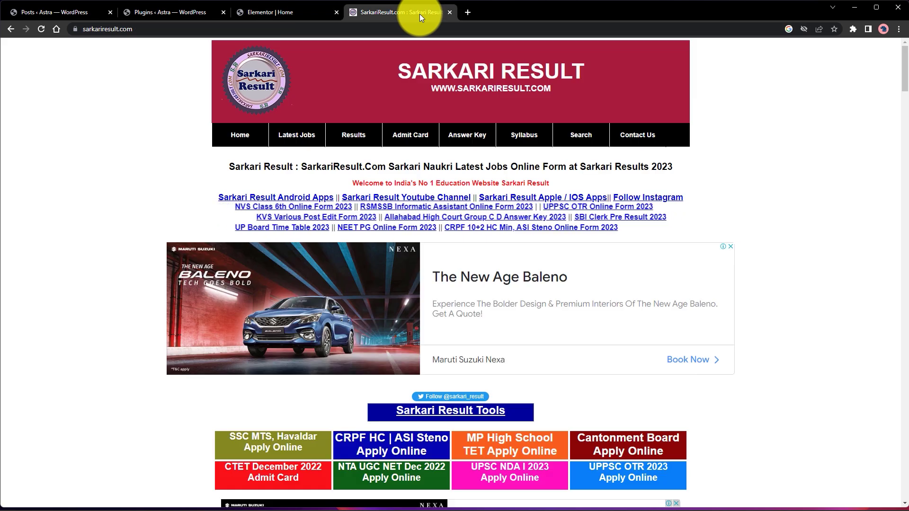
{"action": "left_click", "coordinate": [298, 13]}
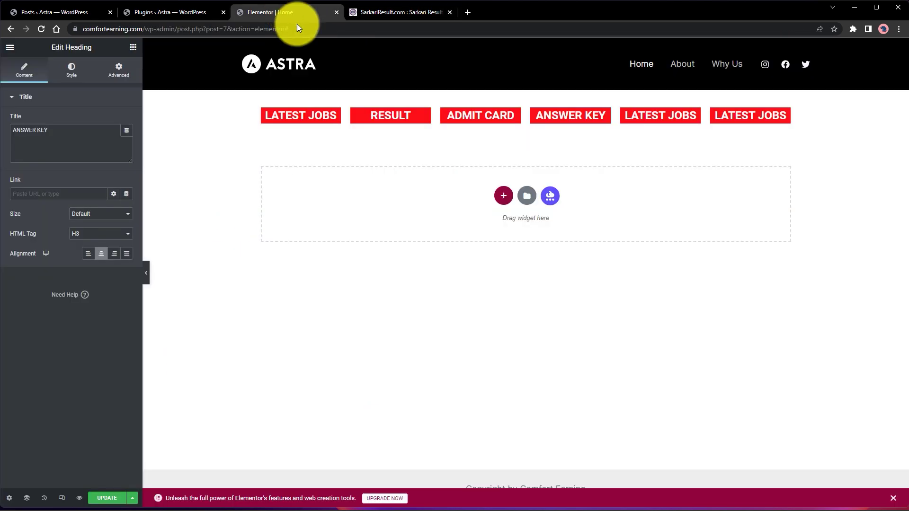
{"action": "left_click", "coordinate": [666, 116]}
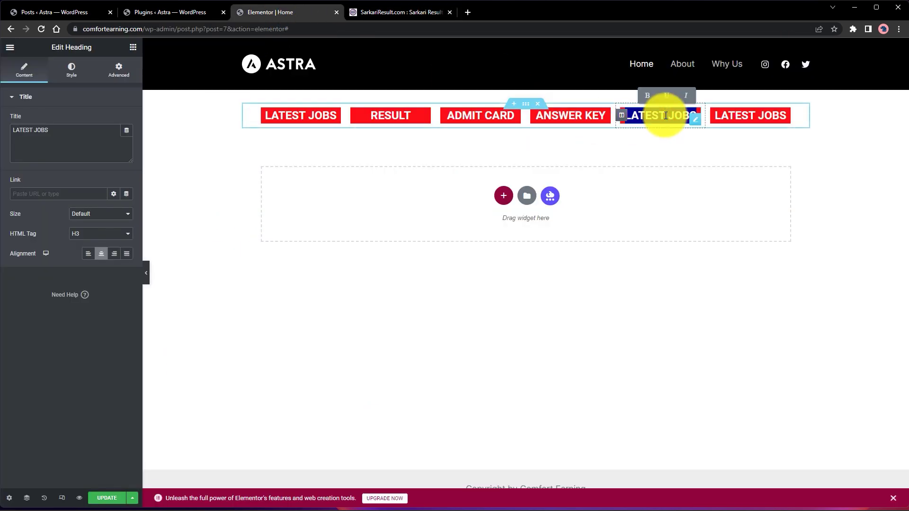
{"action": "type", "text": "SYLLABUS"}
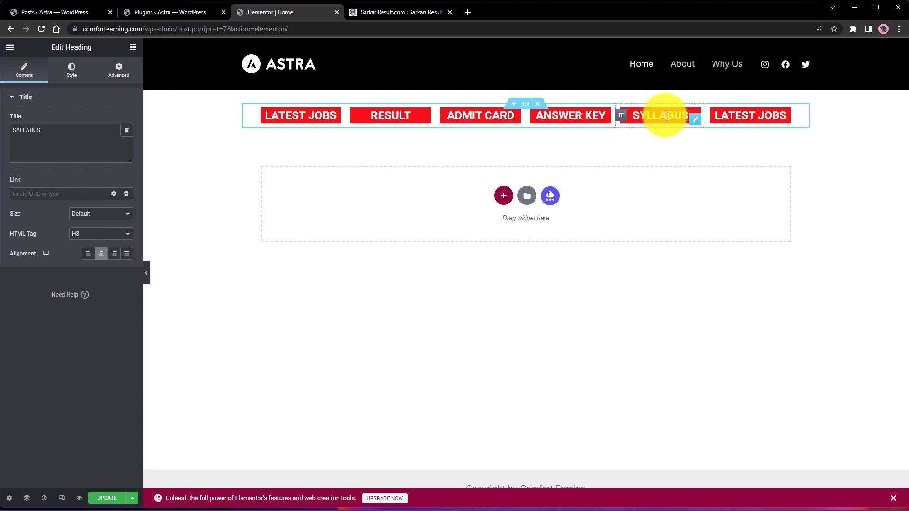
{"action": "triple_click", "coordinate": [752, 118]}
{"action": "type", "text": "CONTE"}
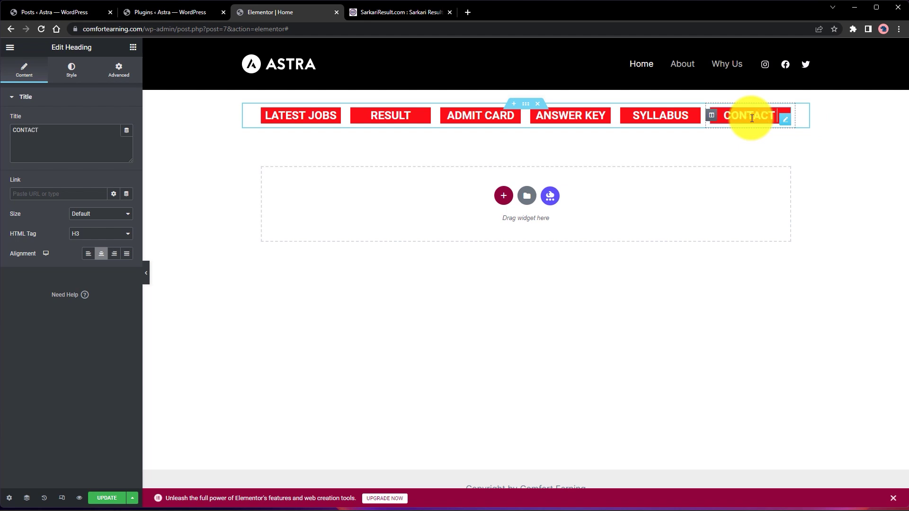
{"action": "left_click", "coordinate": [746, 209]}
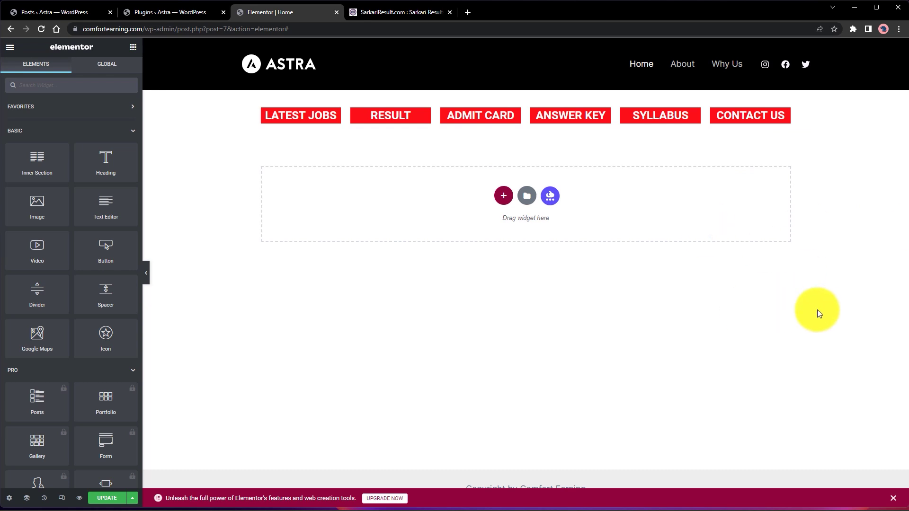
- Set the RESULT heading's background to the global colour Theme Color 1
{"action": "left_click", "coordinate": [334, 117]}
{"action": "left_click", "coordinate": [371, 121]}
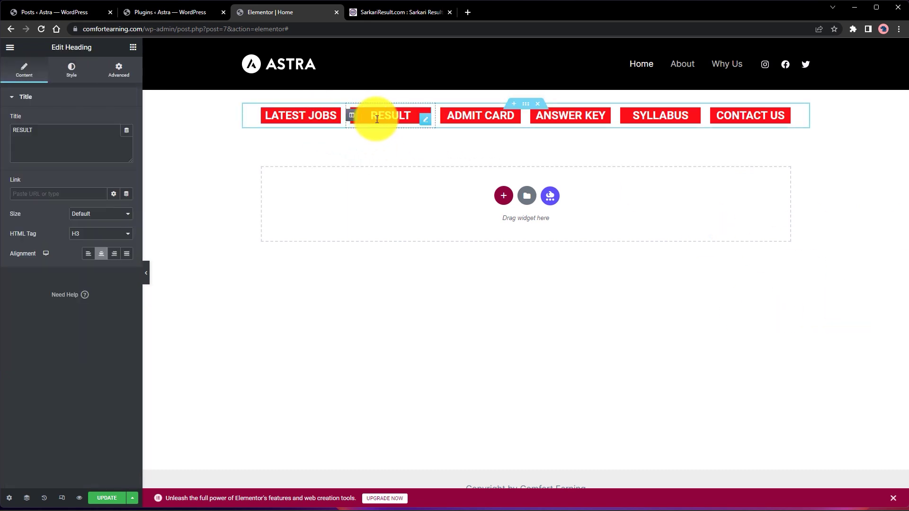
{"action": "left_click", "coordinate": [117, 71]}
{"action": "scroll", "coordinate": [75, 361], "scroll_direction": "down", "scroll_amount": 3}
{"action": "left_click", "coordinate": [11, 308]}
{"action": "left_click", "coordinate": [125, 303]}
{"action": "left_click", "coordinate": [113, 306]}
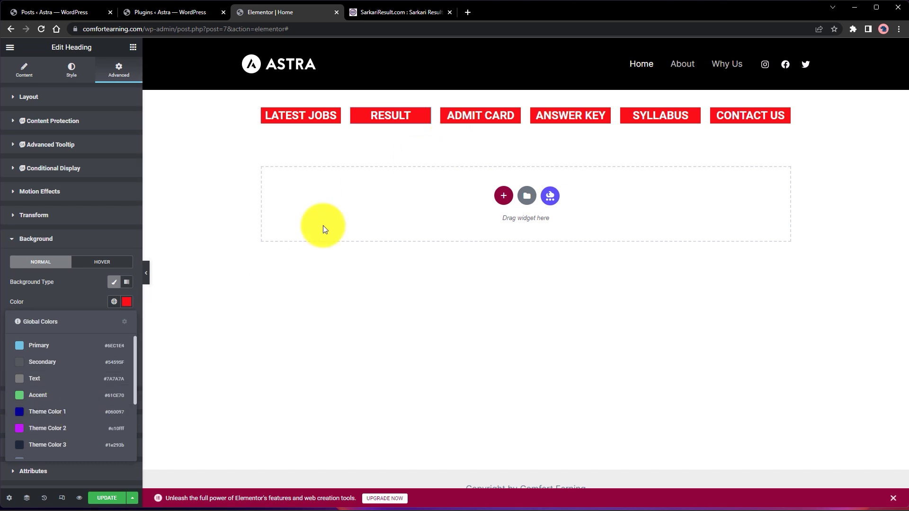
{"action": "left_click", "coordinate": [20, 413]}
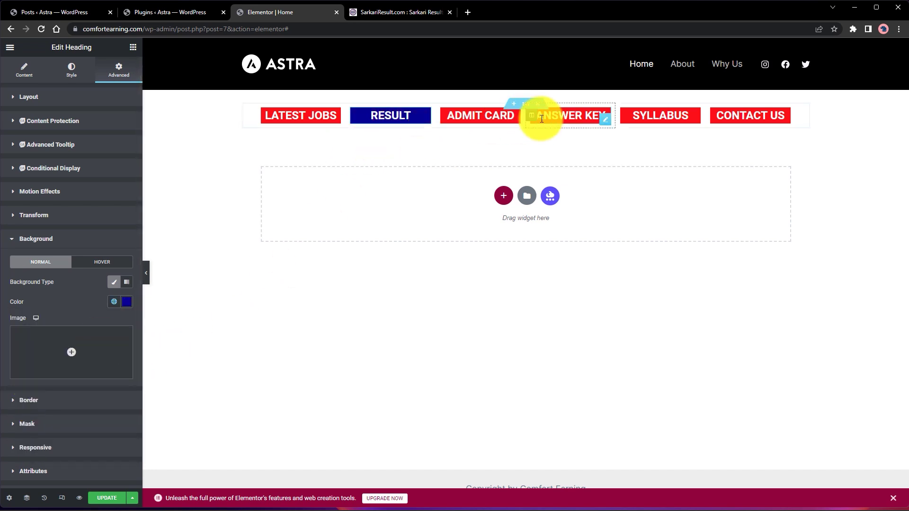
- Set the ANSWER KEY heading's background to the global colour Theme Color 1
{"action": "left_click", "coordinate": [558, 118]}
{"action": "left_click", "coordinate": [119, 70]}
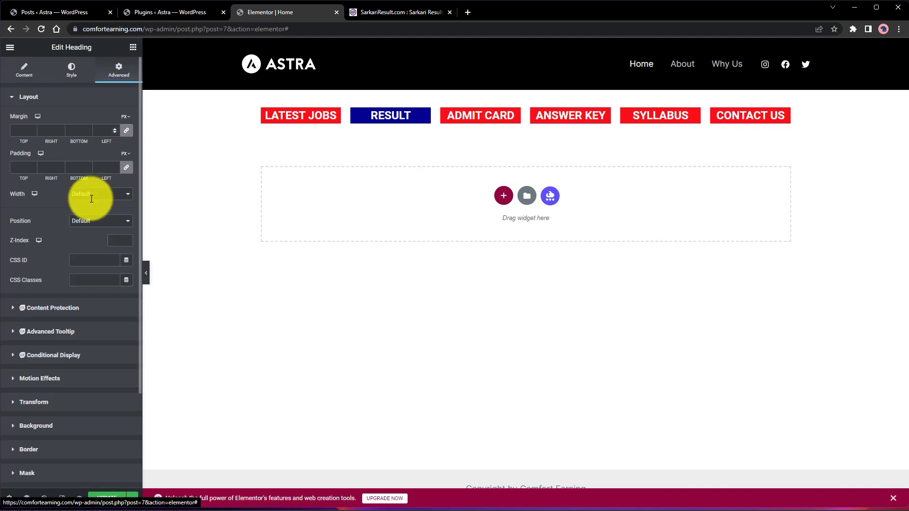
{"action": "left_click", "coordinate": [10, 427]}
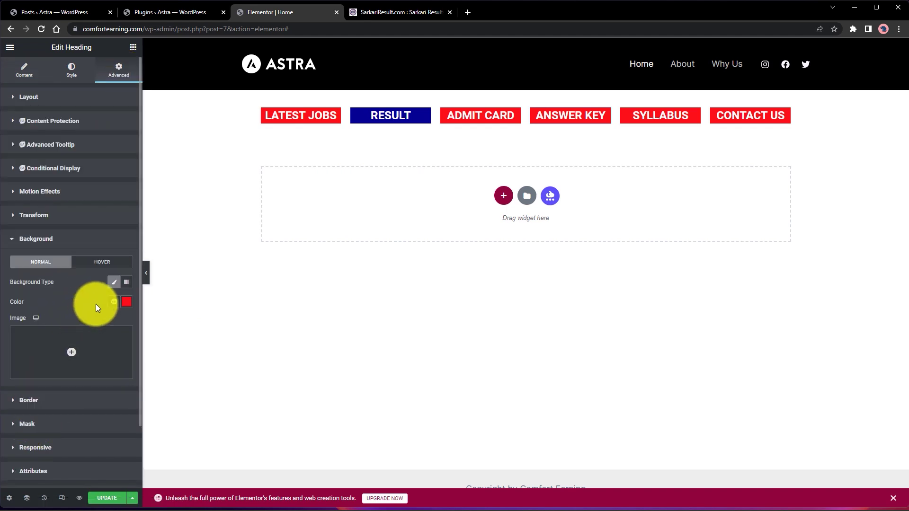
{"action": "left_click", "coordinate": [117, 305]}
{"action": "left_click", "coordinate": [26, 416]}
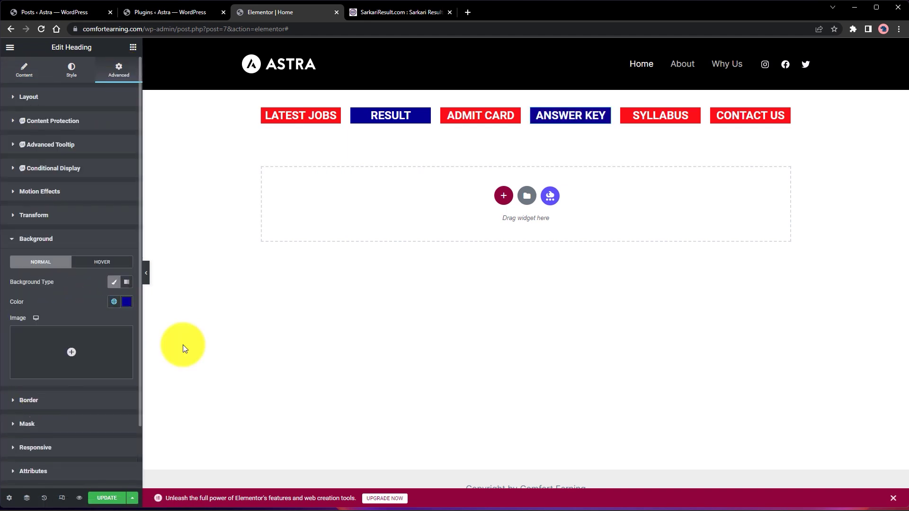
- Set the CONTACT US heading's background to the global colour Theme Color 1 and deselect the heading
{"action": "left_click", "coordinate": [756, 116]}
{"action": "left_click", "coordinate": [113, 72]}
{"action": "scroll", "coordinate": [65, 422], "scroll_direction": "down", "scroll_amount": 3}
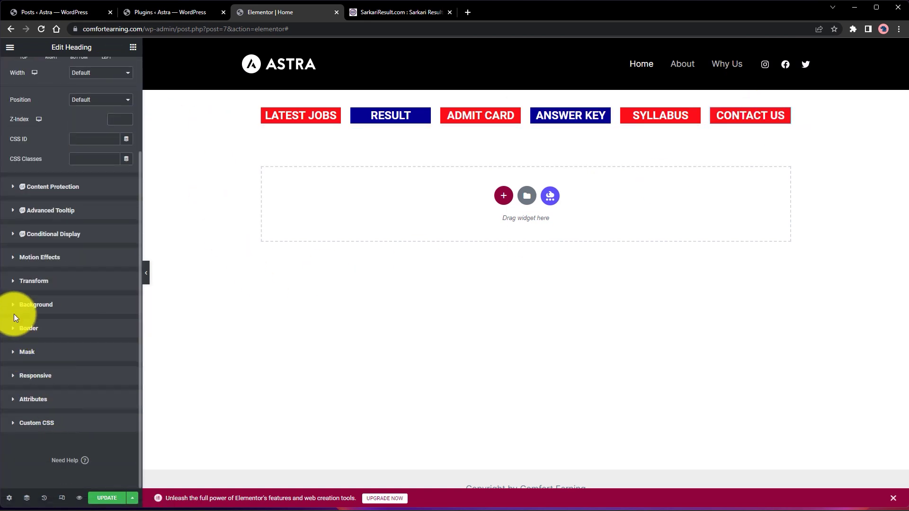
{"action": "left_click", "coordinate": [13, 309]}
{"action": "left_click", "coordinate": [115, 302]}
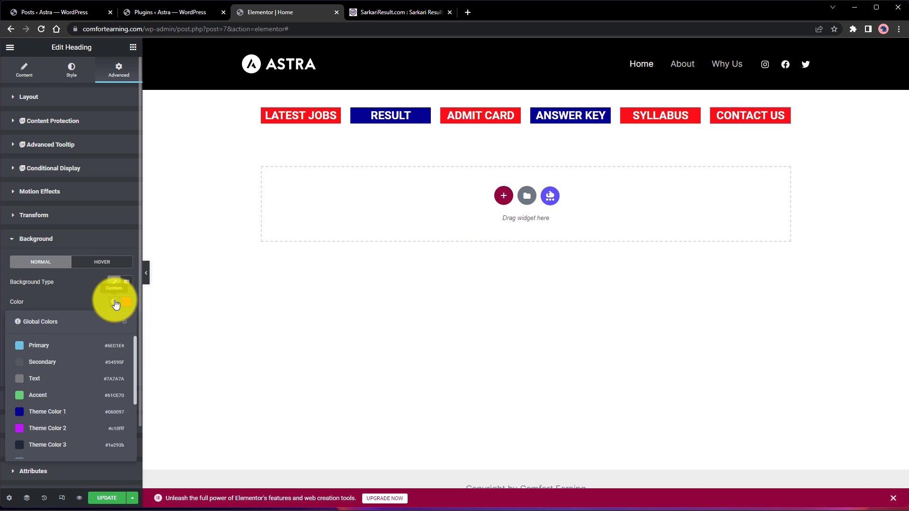
{"action": "left_click", "coordinate": [25, 408]}
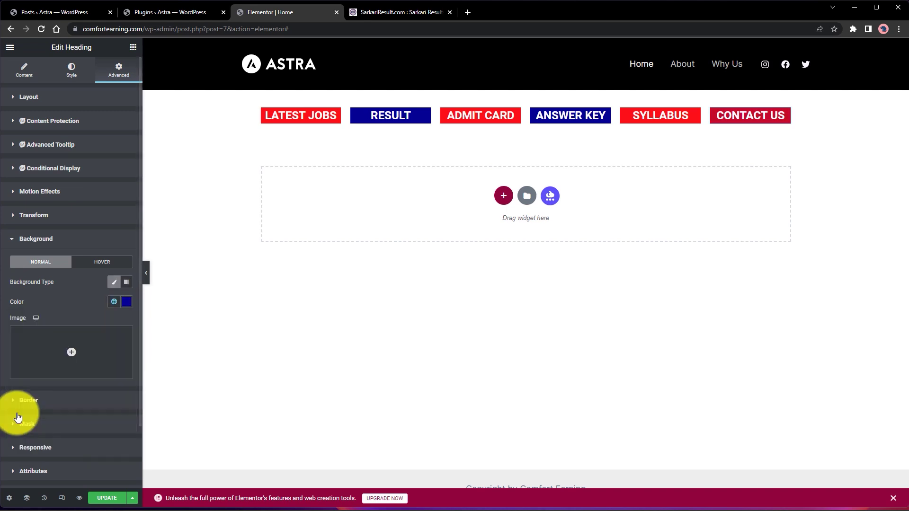
{"action": "left_click", "coordinate": [861, 213]}
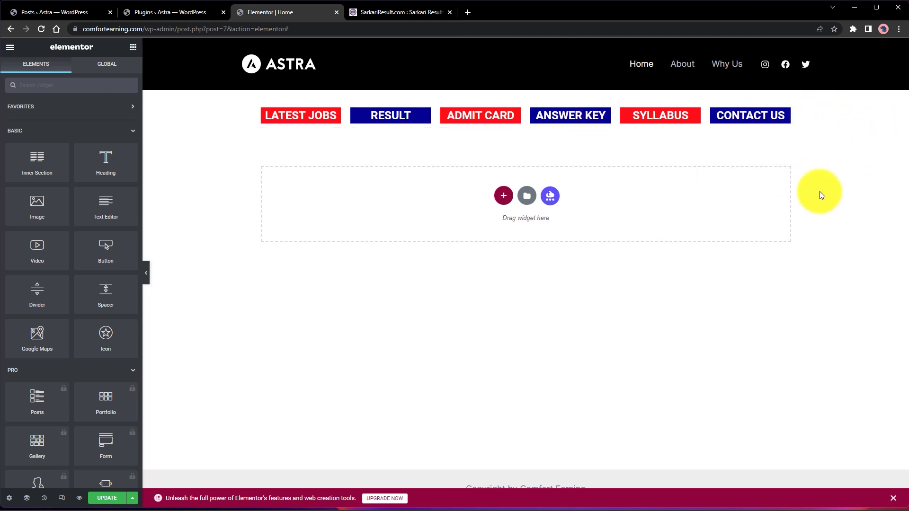
- Check the intro text on the SarkariResult reference site and add a single-column section below the Home page's coloured headings
{"action": "left_click", "coordinate": [369, 7]}
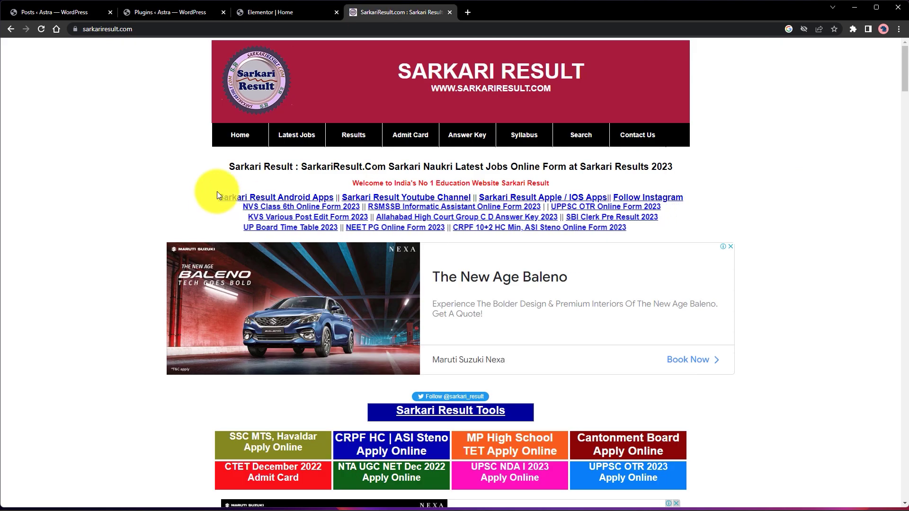
{"action": "left_click_drag", "start_coordinate": [230, 168], "coordinate": [769, 190]}
{"action": "left_click", "coordinate": [795, 197]}
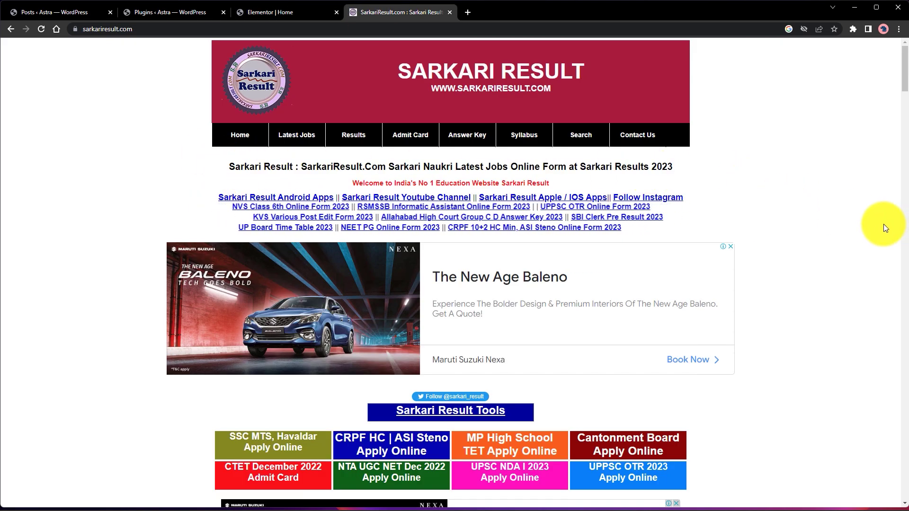
{"action": "left_click", "coordinate": [258, 13]}
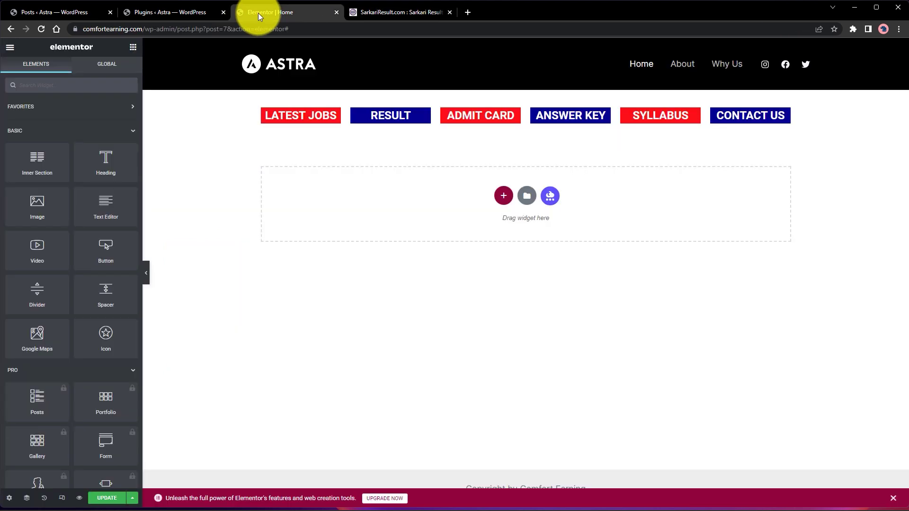
{"action": "left_click", "coordinate": [503, 196]}
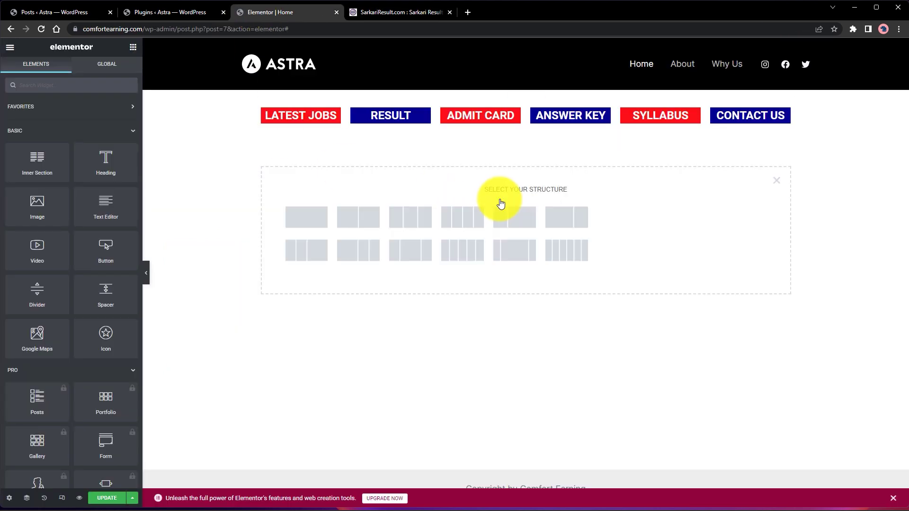
{"action": "left_click", "coordinate": [310, 226]}
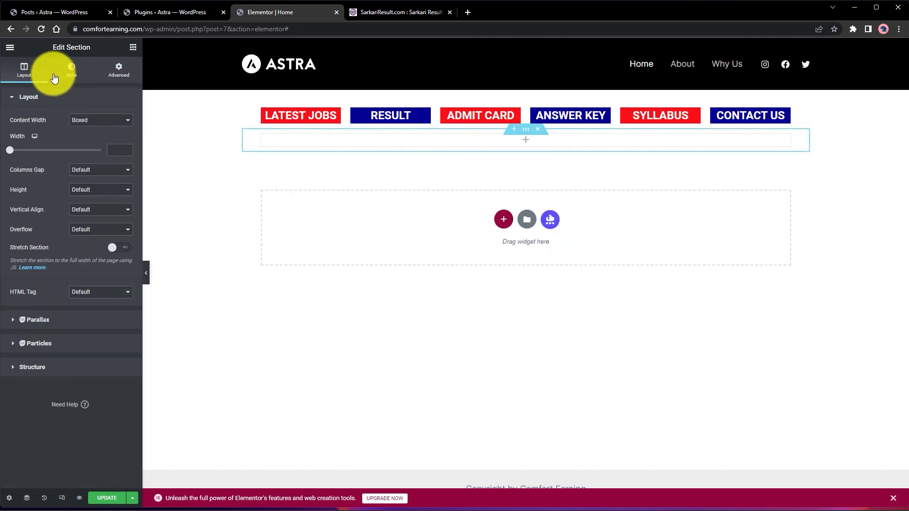
- Place a Text Editor widget in the new single-column section below the headings
{"action": "left_click", "coordinate": [14, 46]}
{"action": "left_click", "coordinate": [13, 46]}
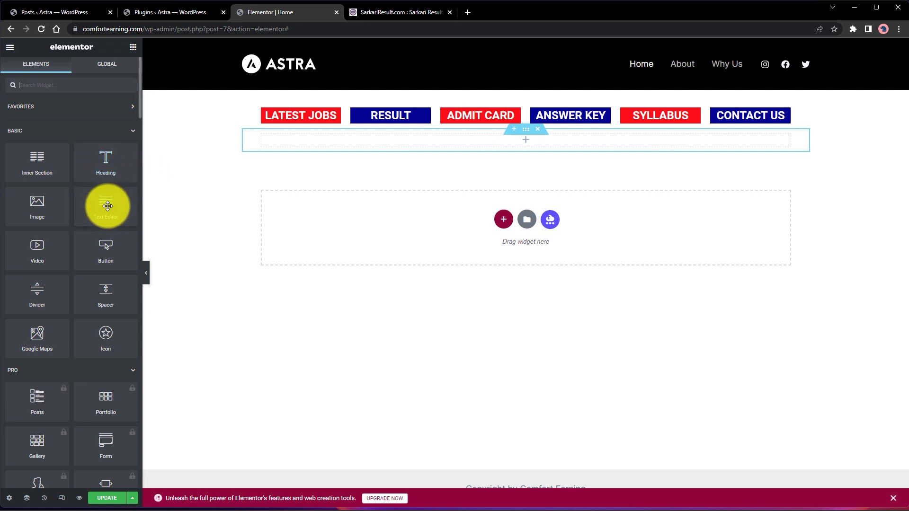
{"action": "left_click_drag", "start_coordinate": [107, 207], "coordinate": [498, 140]}
{"action": "left_click_drag", "start_coordinate": [101, 208], "coordinate": [519, 146]}
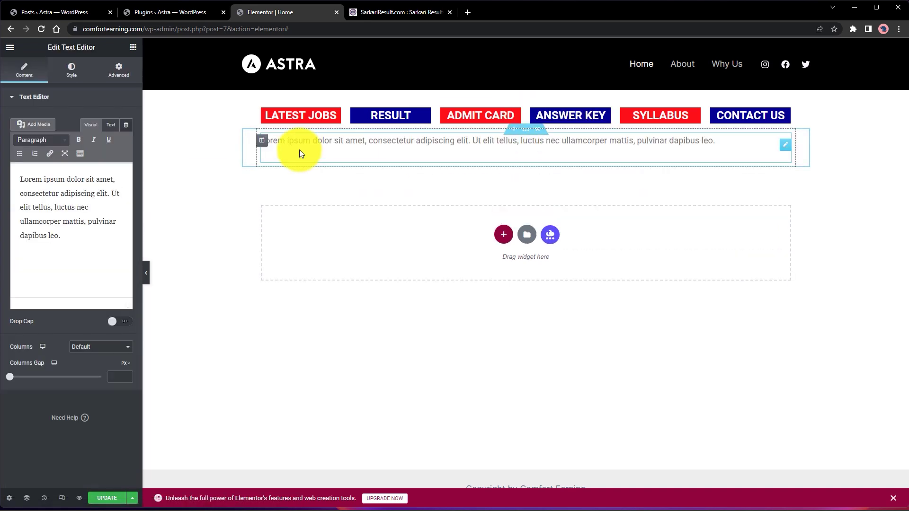
- Replace placeholder with "This website is specially made for those students who want to get updated regarding latest jobs, results, admit card, answer key, syllabus, contact us etc..."
{"action": "triple_click", "coordinate": [298, 143]}
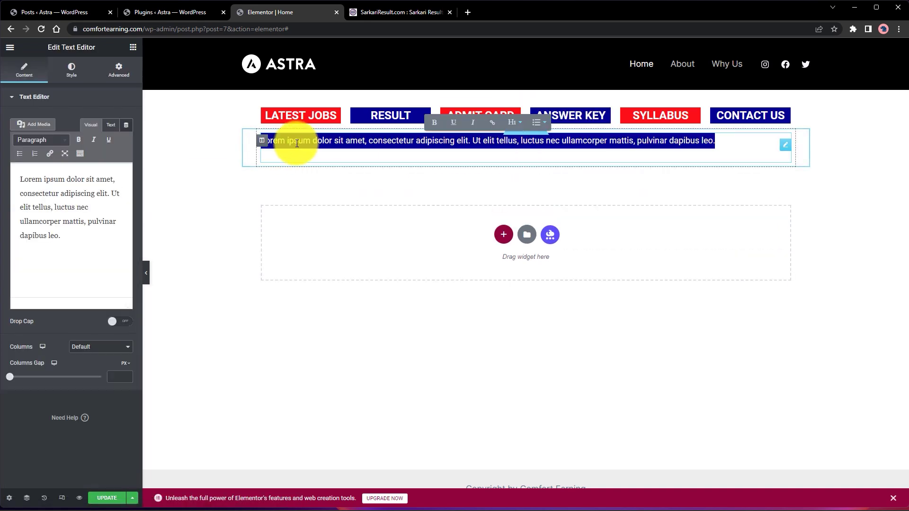
{"action": "left_click", "coordinate": [408, 13]}
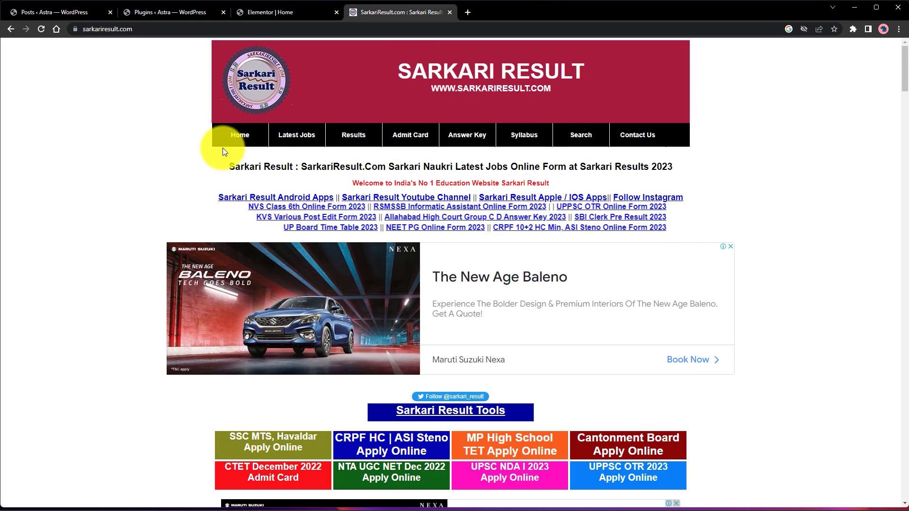
{"action": "left_click_drag", "start_coordinate": [228, 167], "coordinate": [675, 169]}
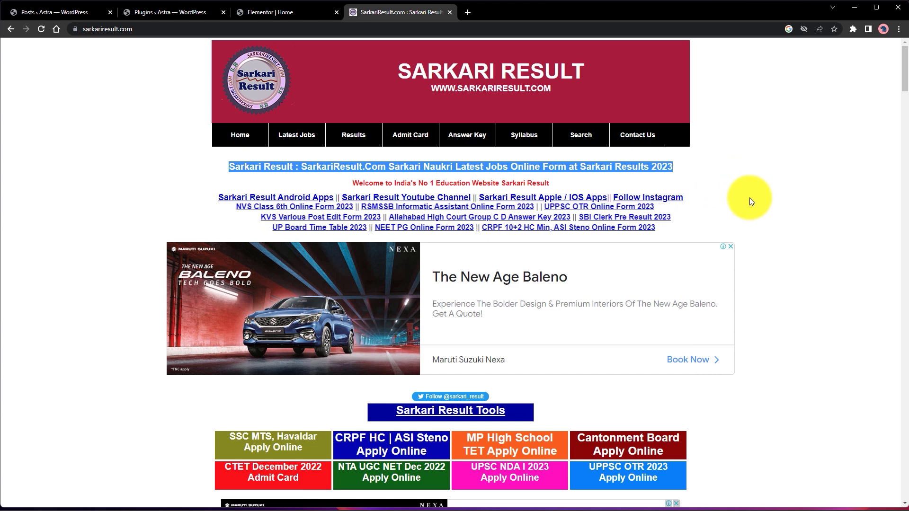
{"action": "left_click", "coordinate": [245, 7]}
{"action": "left_click", "coordinate": [335, 145]}
{"action": "key", "text": "ctrl+a"}
{"action": "type", "text": "This website is specially made for those students who want to get updated regarding latest jobs, results, admit card, answer key, syllabus, contact us etc..."}
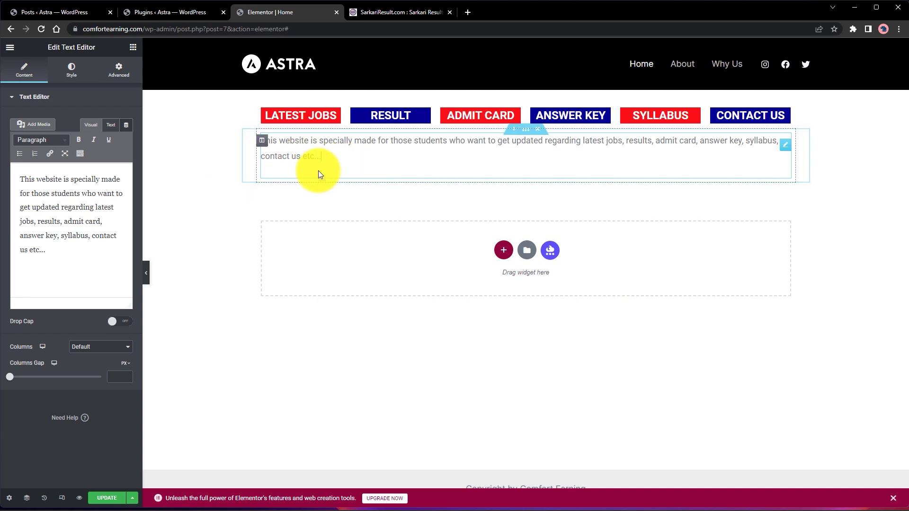
{"action": "left_click", "coordinate": [330, 158]}
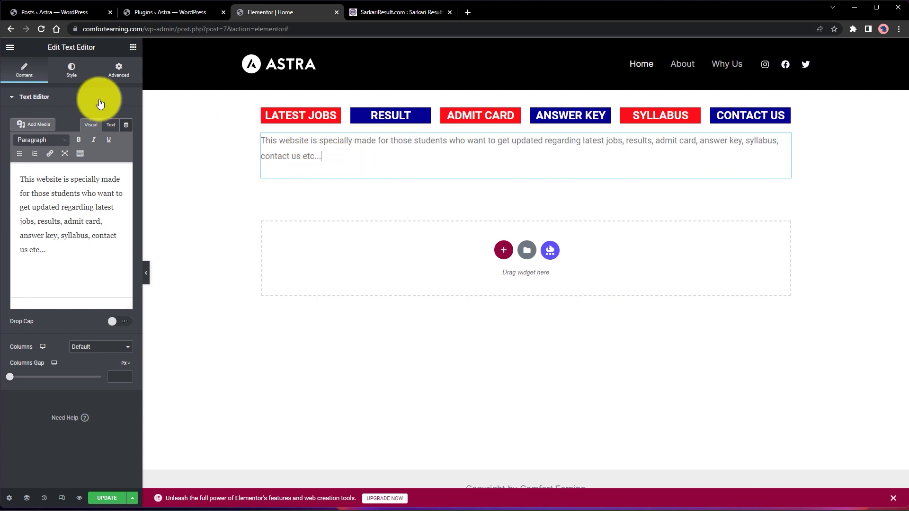
- Try black as the intro paragraph's text colour, undo the change and deselect the paragraph
{"action": "left_click", "coordinate": [73, 69]}
{"action": "left_click", "coordinate": [126, 140]}
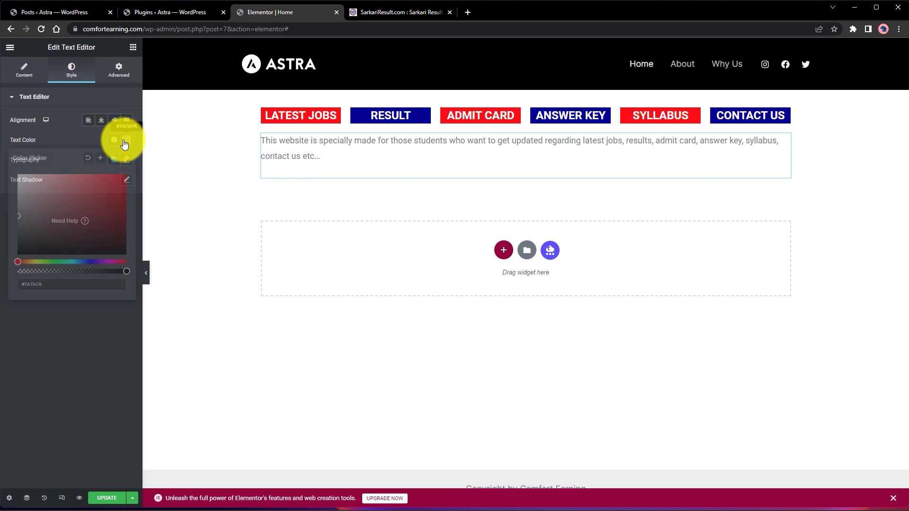
{"action": "mouse_move", "coordinate": [22, 228]}
{"action": "left_mouse_down"}
{"action": "mouse_move", "coordinate": [89, 252]}
{"action": "mouse_move", "coordinate": [115, 247]}
{"action": "left_mouse_up"}
{"action": "left_click", "coordinate": [127, 257]}
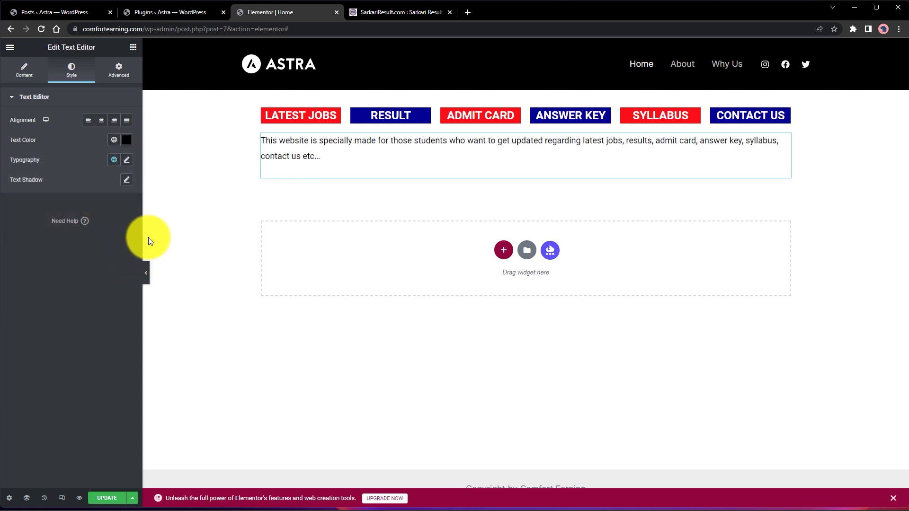
{"action": "key", "text": "ctrl+z"}
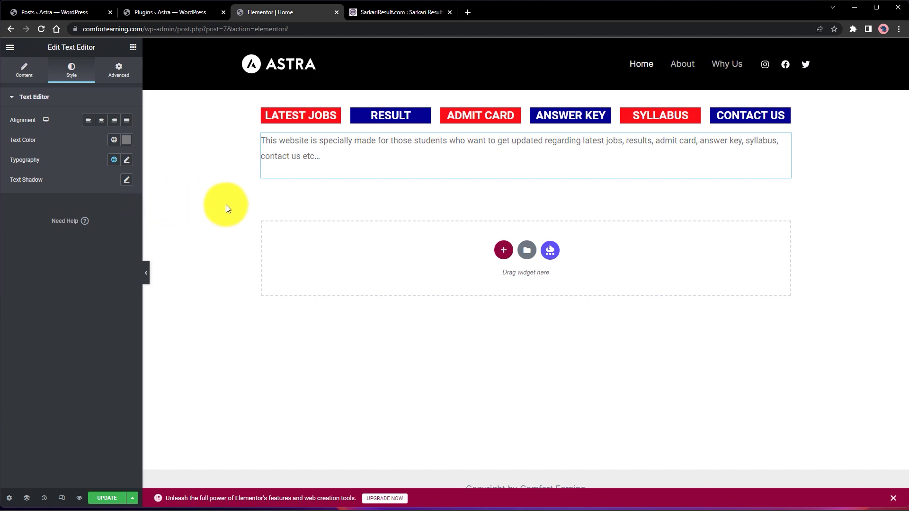
{"action": "left_click", "coordinate": [875, 223]}
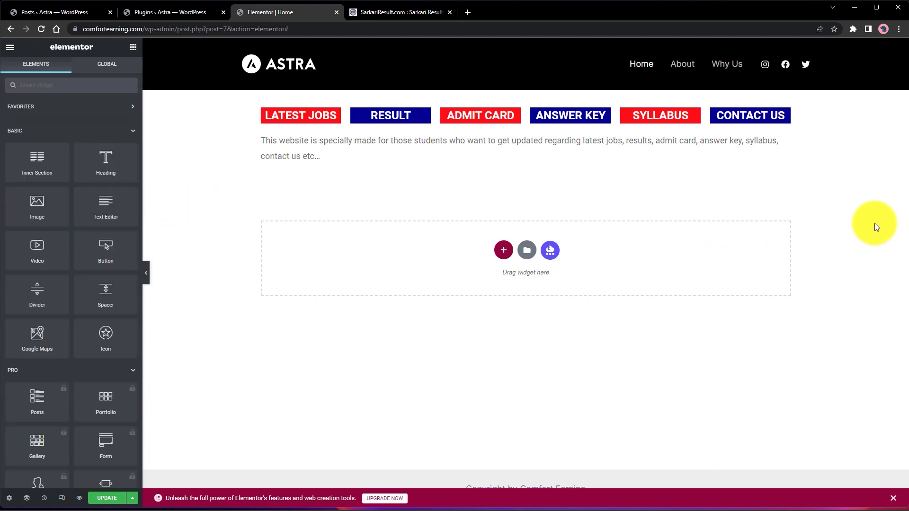
- Compare with the reference site's centred intro, centre-align the Home page's intro paragraph and deselect it
{"action": "left_click", "coordinate": [402, 18]}
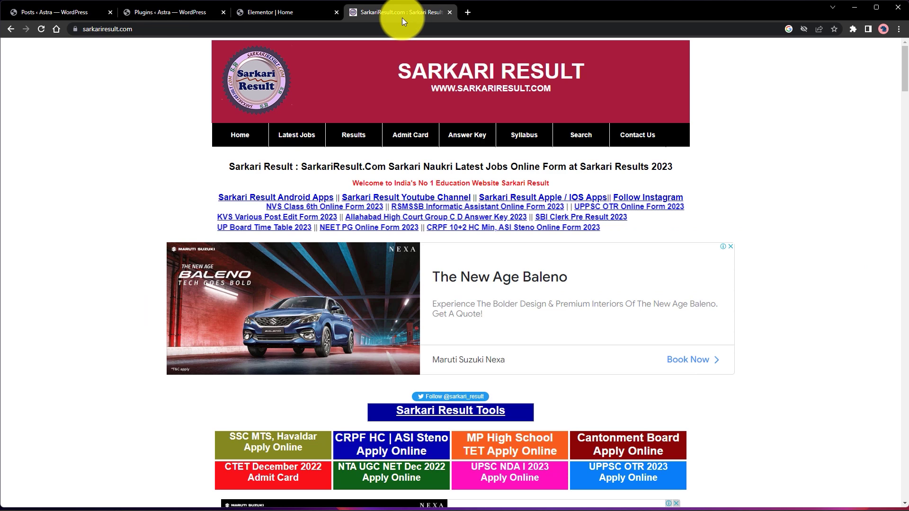
{"action": "left_click", "coordinate": [271, 11]}
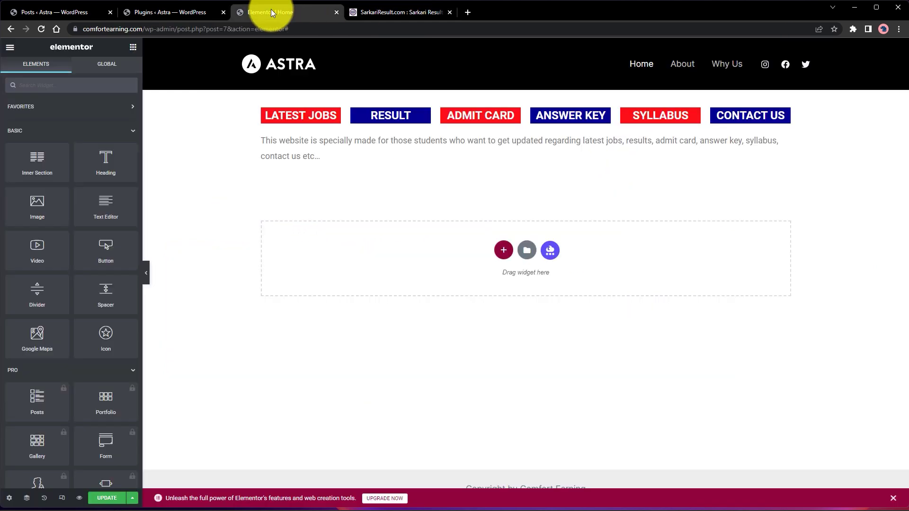
{"action": "left_click", "coordinate": [407, 146]}
{"action": "left_click", "coordinate": [102, 120]}
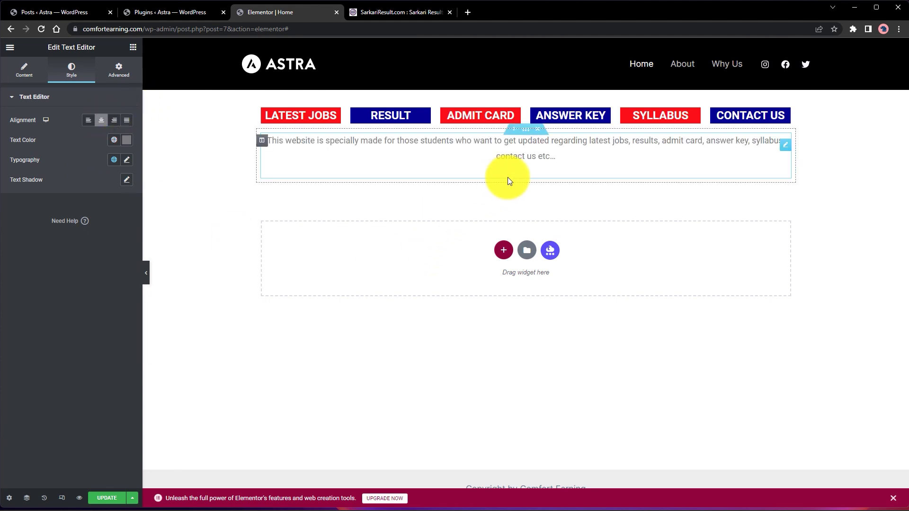
{"action": "left_click", "coordinate": [871, 214]}
- Check the red welcome line on the reference site and duplicate the intro paragraph's Text Editor widget
{"action": "left_click", "coordinate": [425, 14]}
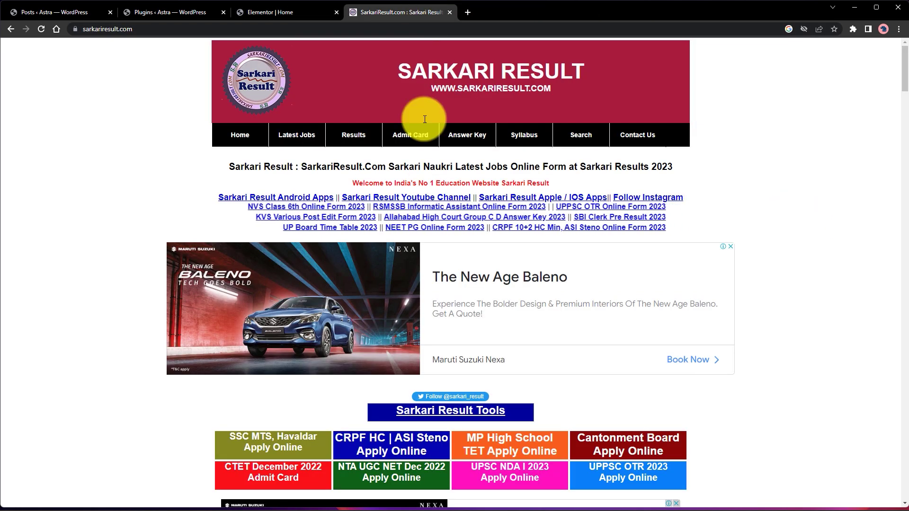
{"action": "left_click_drag", "start_coordinate": [362, 183], "coordinate": [563, 185]}
{"action": "left_click", "coordinate": [800, 223]}
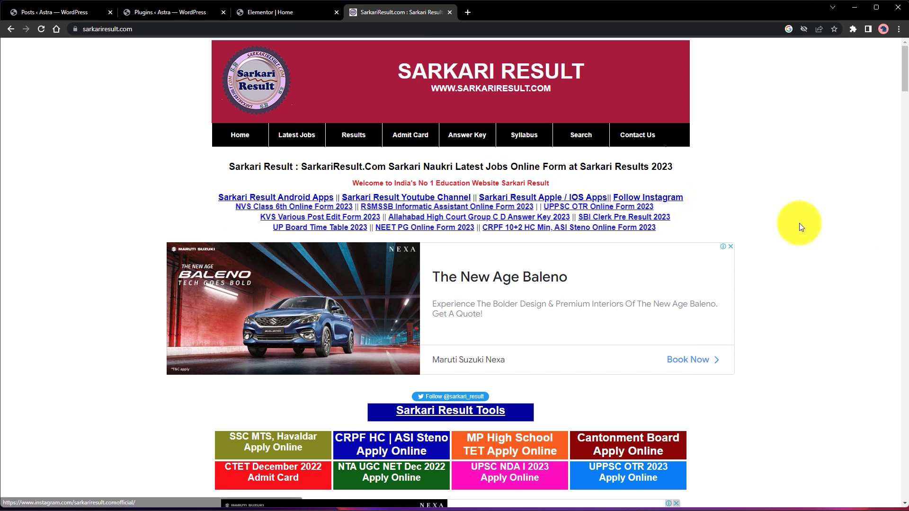
{"action": "left_click", "coordinate": [297, 11]}
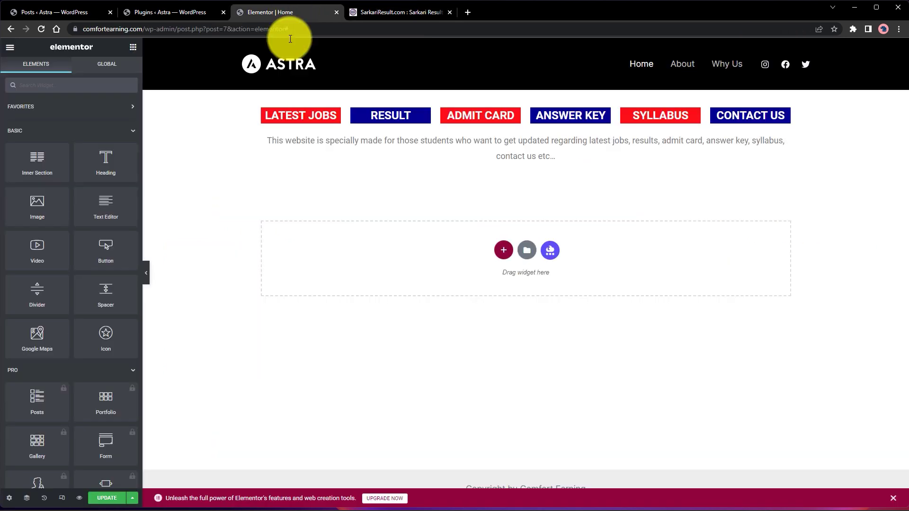
{"action": "right_click", "coordinate": [526, 150]}
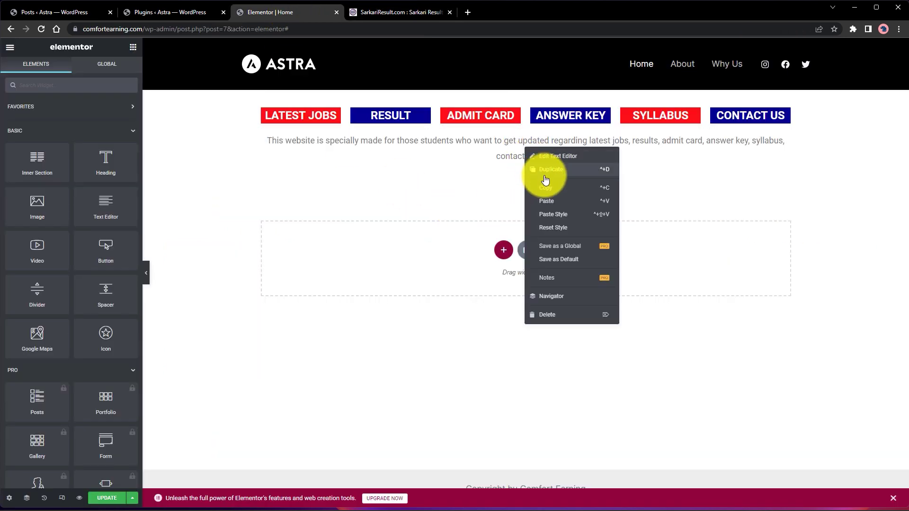
{"action": "left_click", "coordinate": [548, 173]}
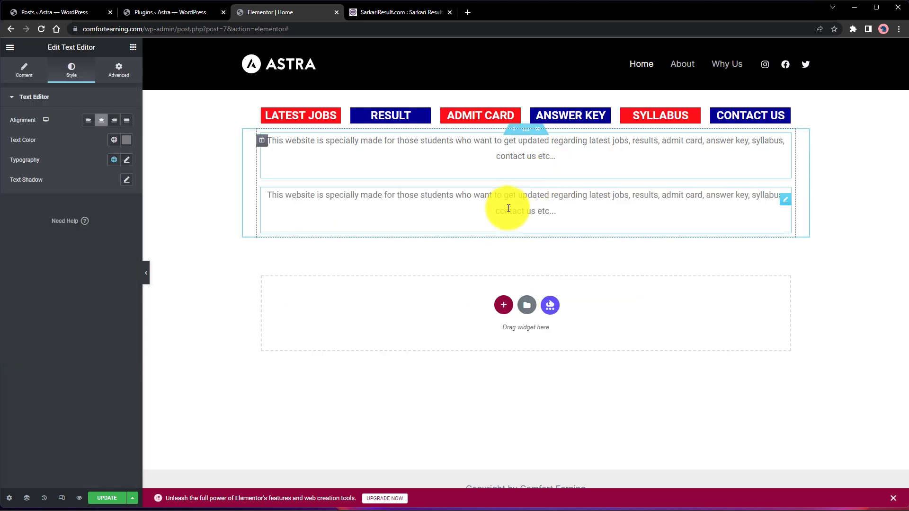
- Trim the duplicated paragraph to "regarding latest jobs, results, admit card, answer key, syllabus, contact us etc..." by deleting its opening words
{"action": "left_click", "coordinate": [534, 209]}
{"action": "triple_click", "coordinate": [537, 209]}
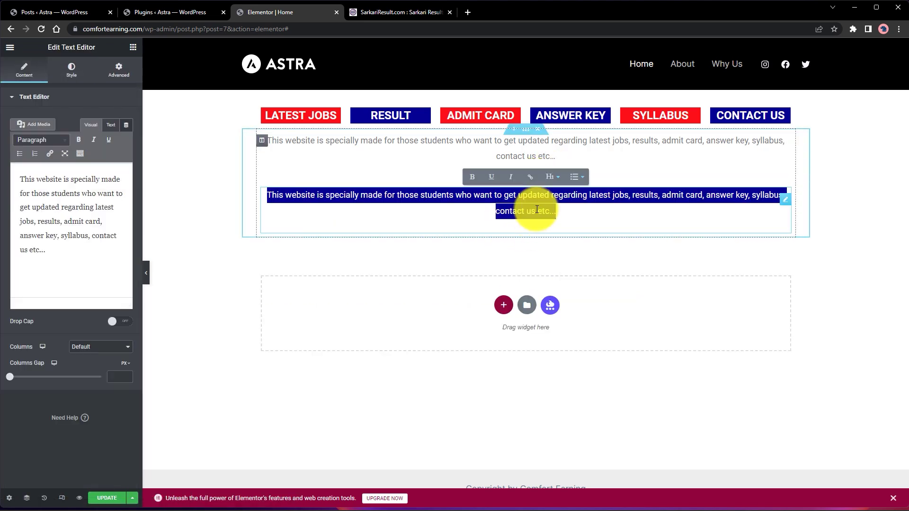
{"action": "left_click", "coordinate": [537, 208]}
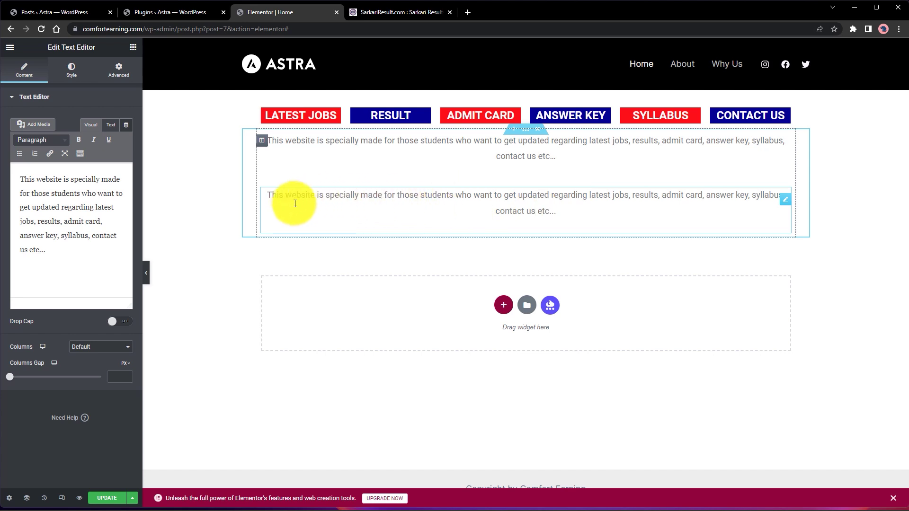
{"action": "left_click_drag", "start_coordinate": [265, 196], "coordinate": [311, 196]}
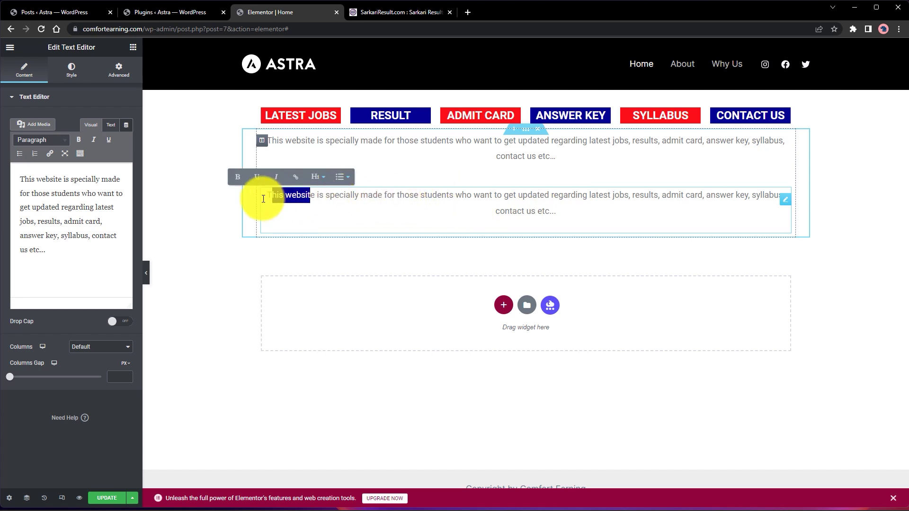
{"action": "left_click", "coordinate": [268, 197]}
{"action": "left_click_drag", "start_coordinate": [276, 195], "coordinate": [551, 184]}
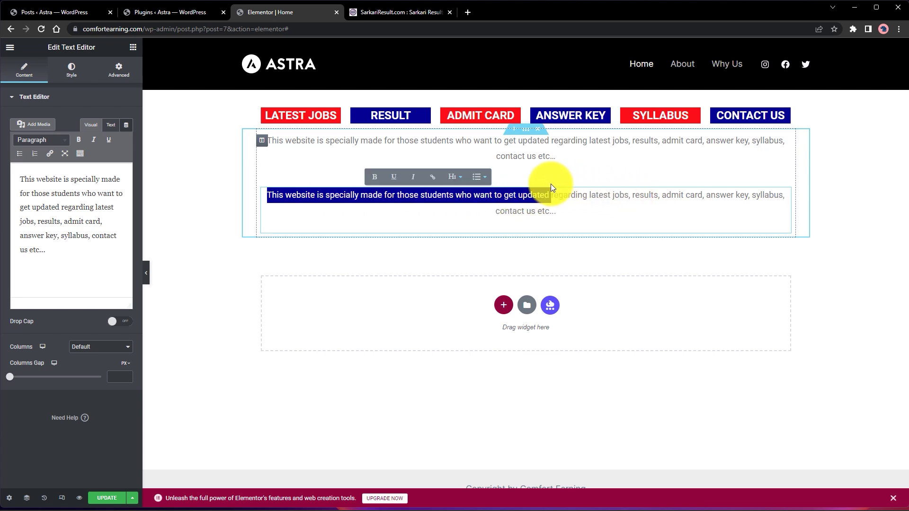
{"action": "key", "text": "BackSpace"}
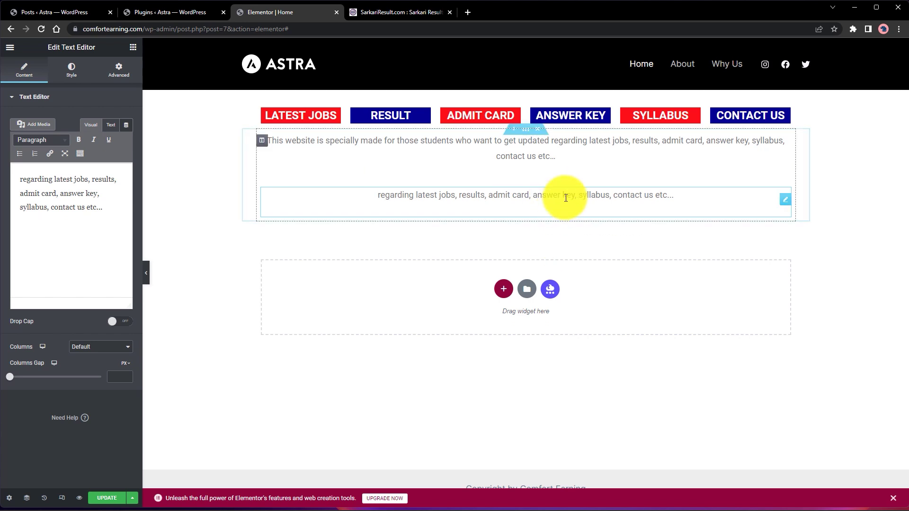
- Set the second paragraph's text colour to red (#FC0000) and deselect it
{"action": "triple_click", "coordinate": [562, 196]}
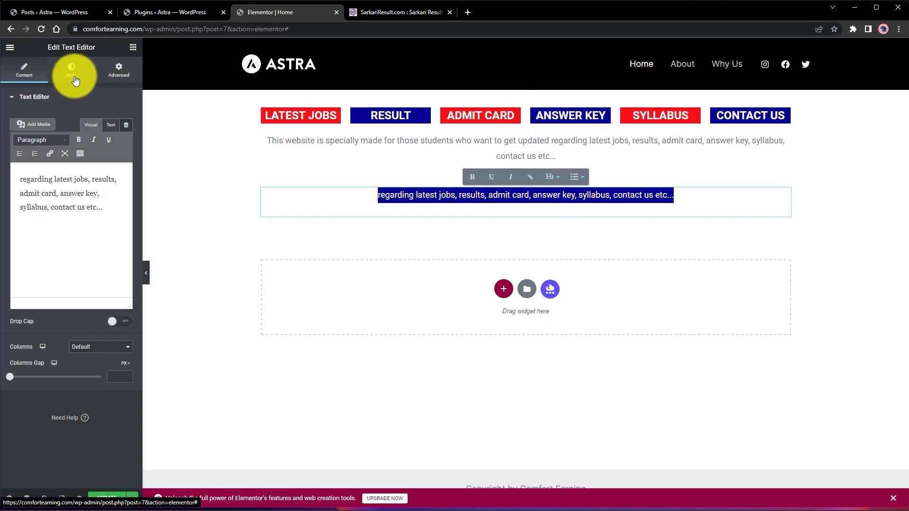
{"action": "left_click", "coordinate": [79, 78]}
{"action": "left_click", "coordinate": [127, 140]}
{"action": "left_click", "coordinate": [126, 175]}
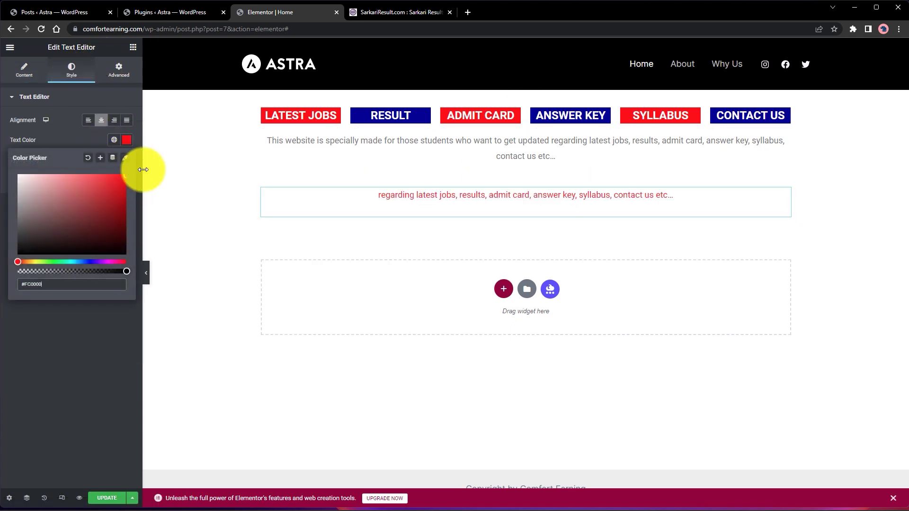
{"action": "left_click", "coordinate": [150, 166]}
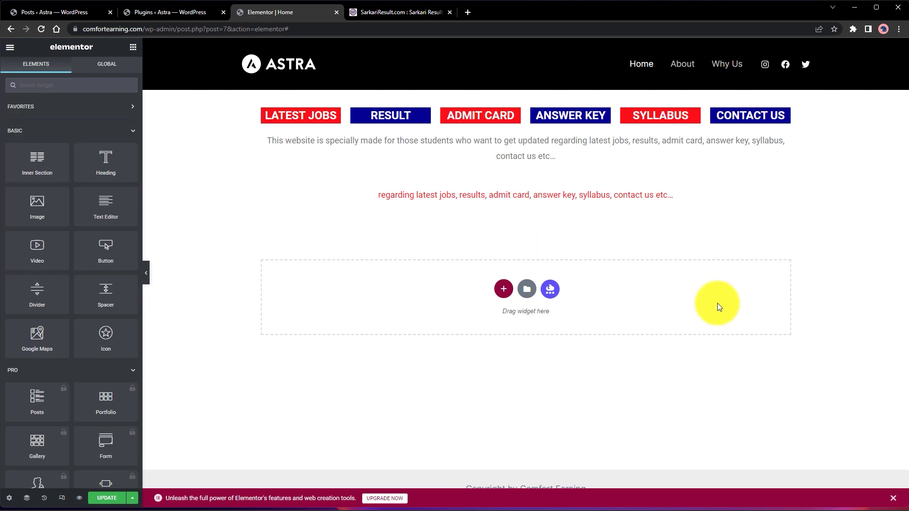
- Insert an italic <em> tag at the end of the red paragraph's HTML source
{"action": "triple_click", "coordinate": [600, 198]}
{"action": "left_click", "coordinate": [22, 72]}
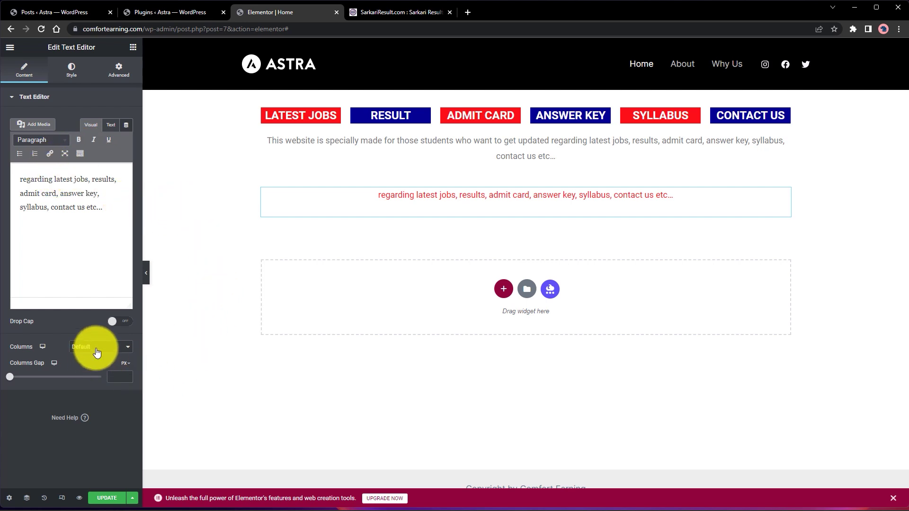
{"action": "left_click", "coordinate": [112, 125]}
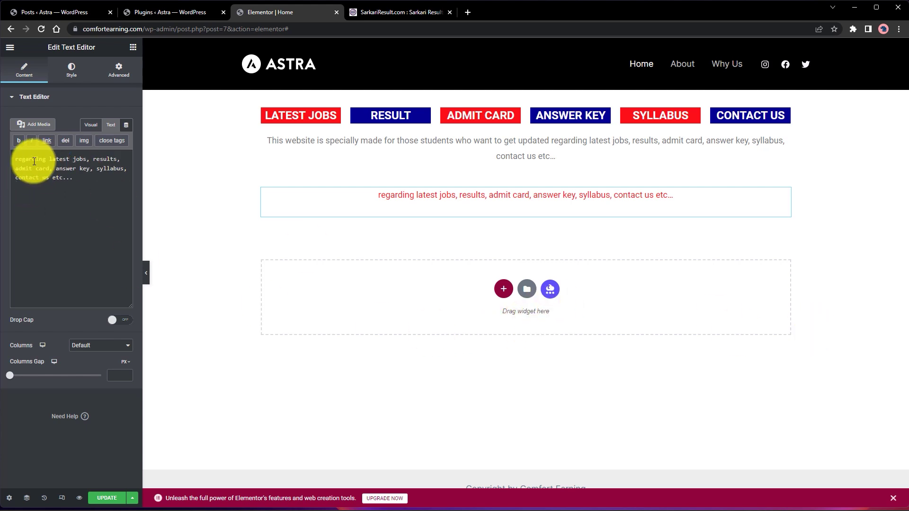
{"action": "left_click", "coordinate": [31, 141]}
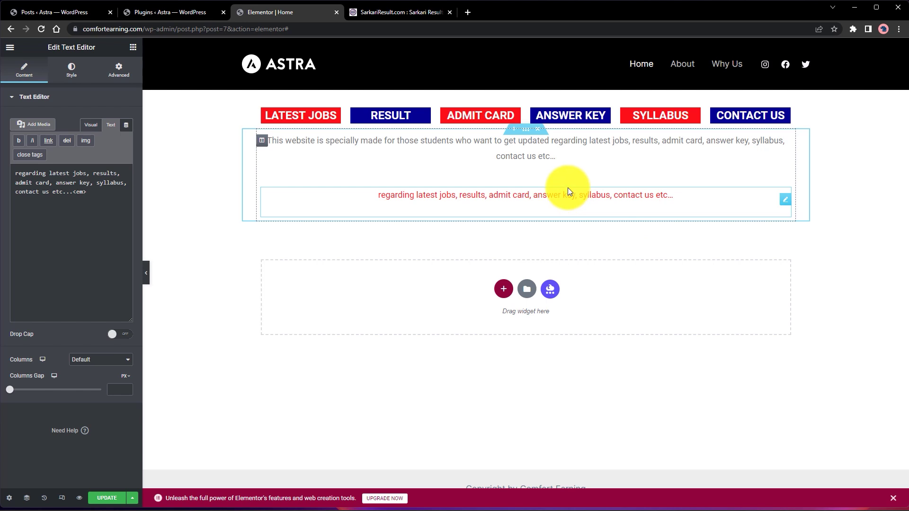
- Unlink the grey intro paragraph's margin values and set its left margin to -8 px
{"action": "left_click", "coordinate": [519, 175]}
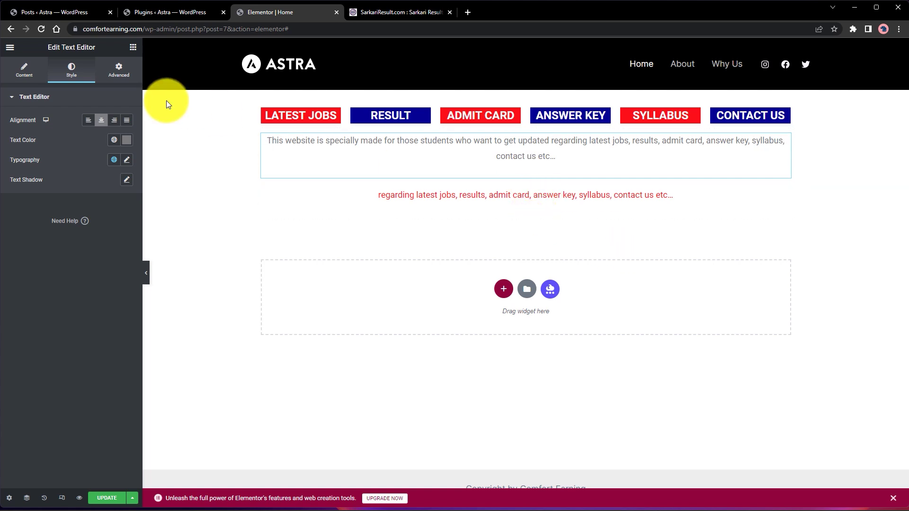
{"action": "left_click", "coordinate": [127, 75]}
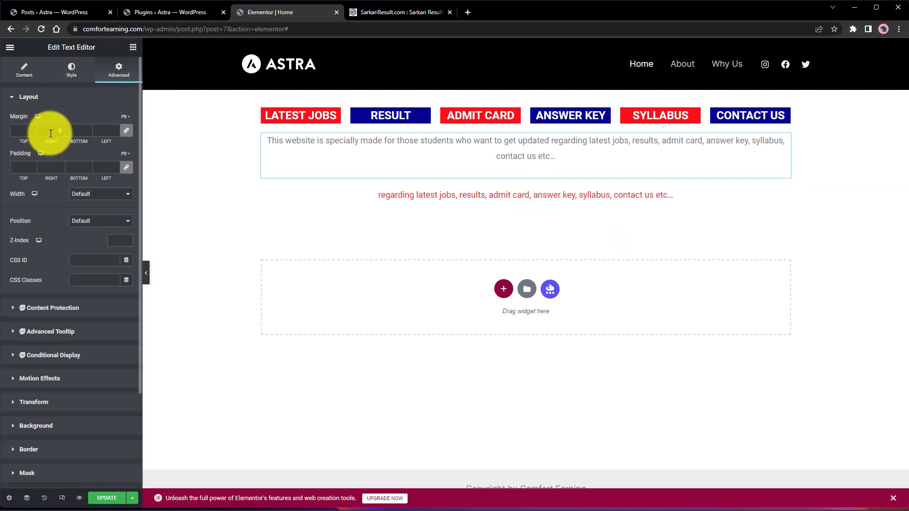
{"action": "left_click", "coordinate": [131, 133]}
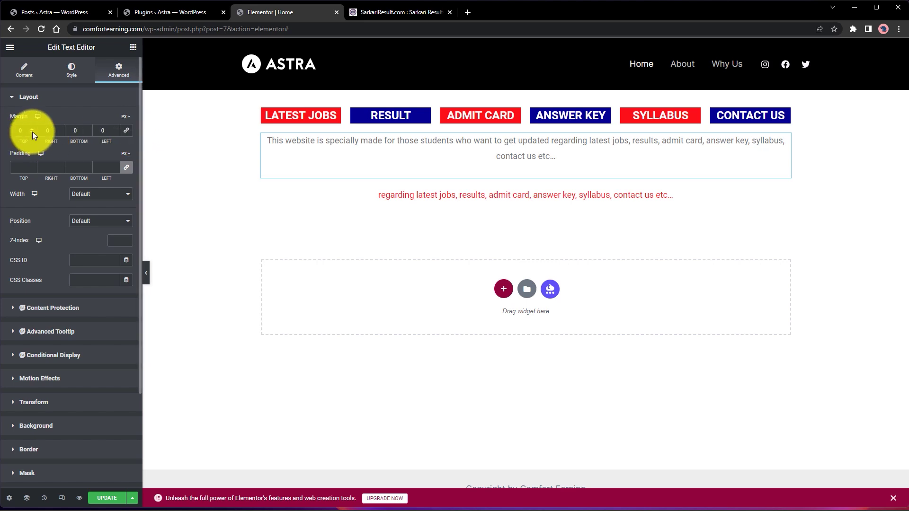
{"action": "left_click", "coordinate": [114, 133]}
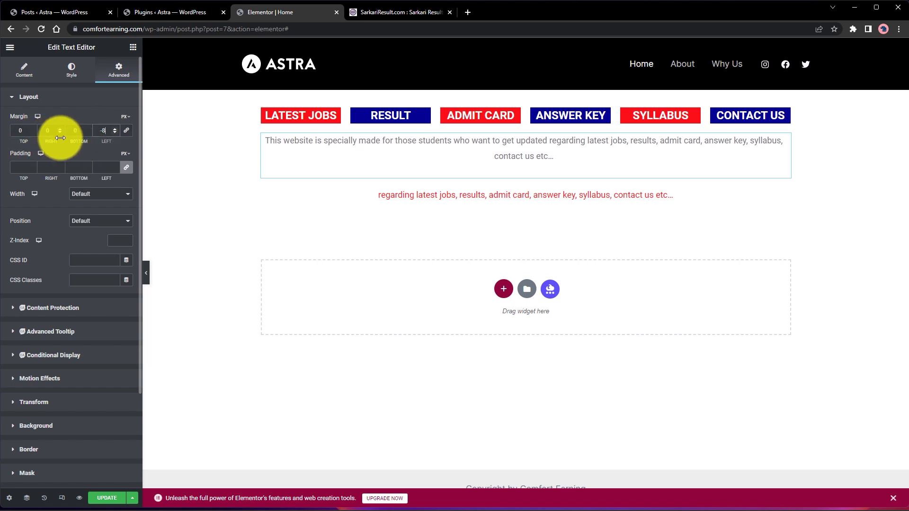
- Set the red paragraph's top margin to -46 px with unlinked margin values and deselect it
{"action": "left_click", "coordinate": [421, 201]}
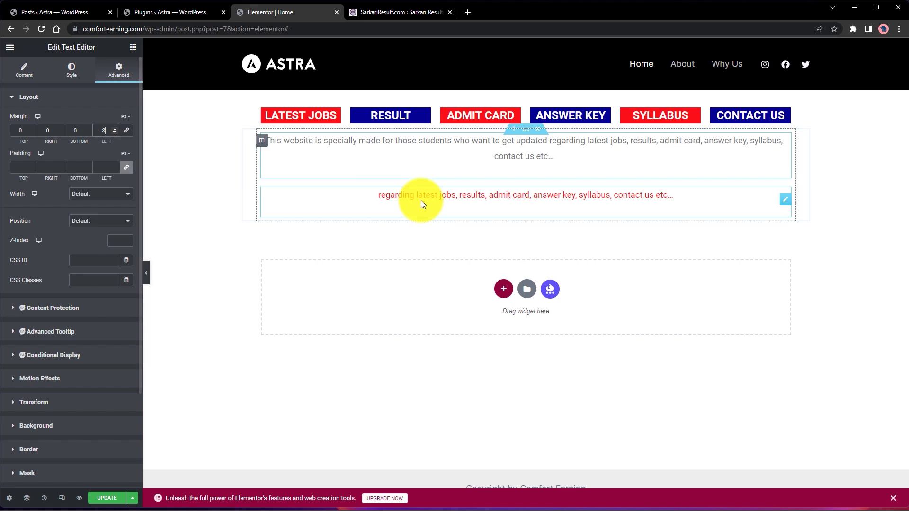
{"action": "left_click", "coordinate": [122, 75]}
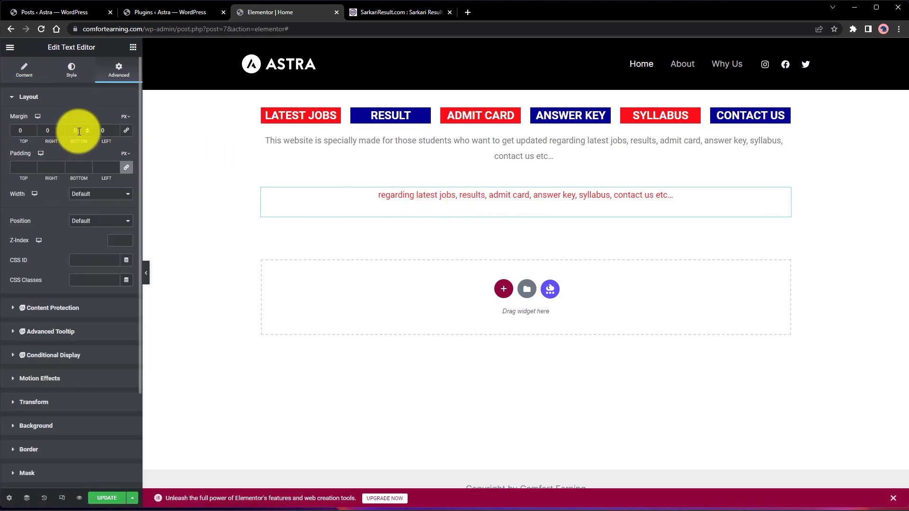
{"action": "left_click", "coordinate": [32, 130]}
{"action": "left_click", "coordinate": [32, 130]}
{"action": "left_click", "coordinate": [33, 130]}
{"action": "left_click", "coordinate": [32, 130]}
{"action": "left_click", "coordinate": [32, 130]}
{"action": "left_click", "coordinate": [32, 130]}
{"action": "left_click", "coordinate": [33, 130]}
{"action": "left_click", "coordinate": [32, 130]}
{"action": "left_click_drag", "start_coordinate": [33, 130], "coordinate": [33, 129]}
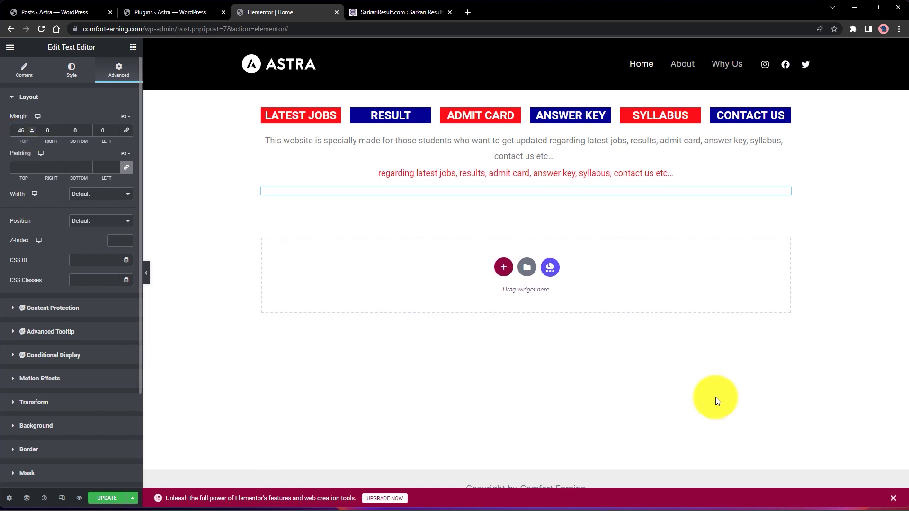
{"action": "left_click", "coordinate": [808, 323]}
- Check the moving headline links on the reference site by opening and closing the NVS Class 6th Online Form 2023 page
{"action": "left_click", "coordinate": [428, 5]}
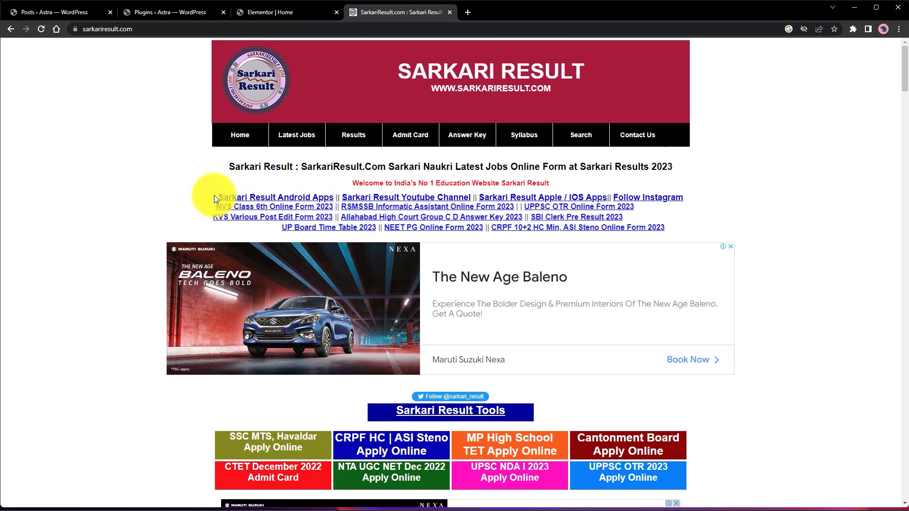
{"action": "left_click", "coordinate": [254, 209]}
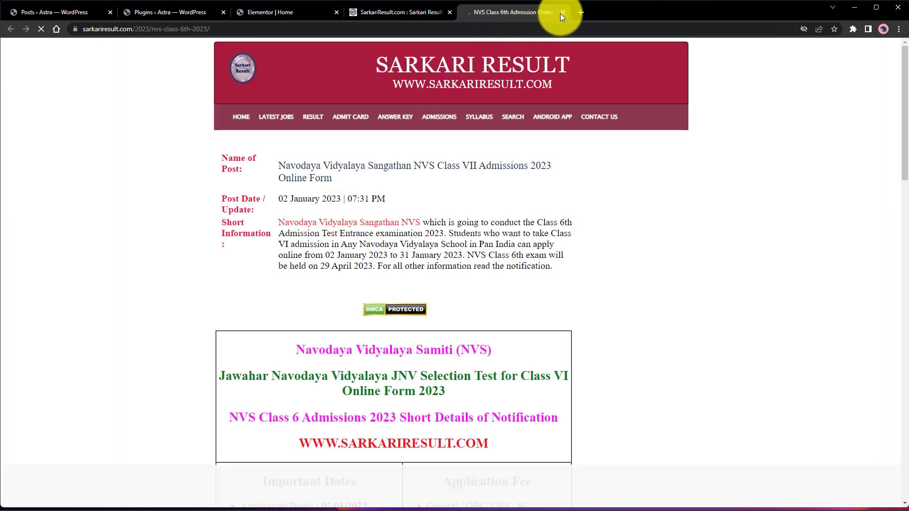
{"action": "left_click", "coordinate": [562, 12]}
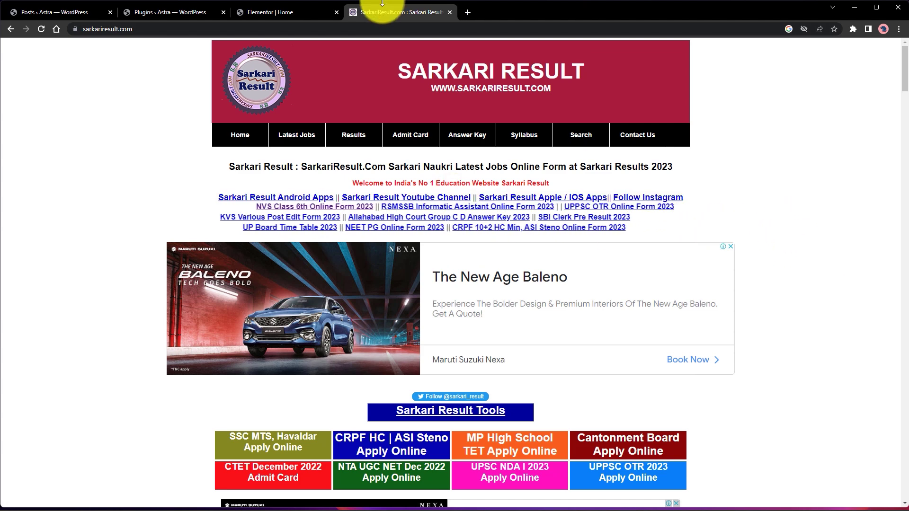
- Find the Content Ticker widget on the Elementor page, add it below the red paragraph and deselect it
{"action": "left_click", "coordinate": [288, 11]}
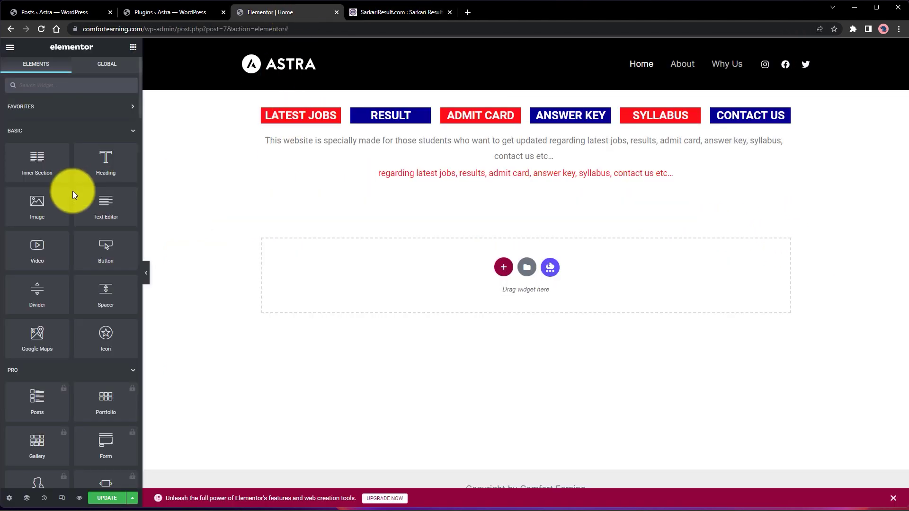
{"action": "left_click", "coordinate": [99, 86]}
{"action": "type", "text": "d"}
{"action": "type", "text": "te"}
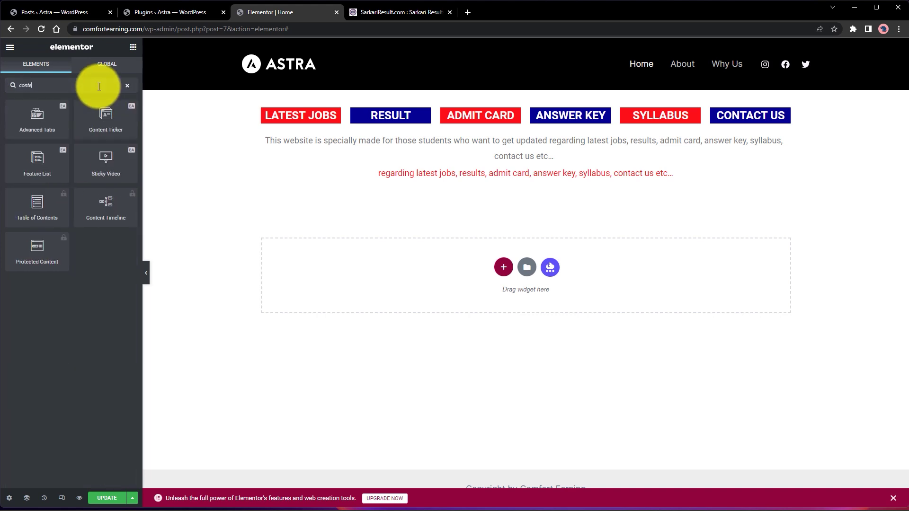
{"action": "type", "text": "nt ti"}
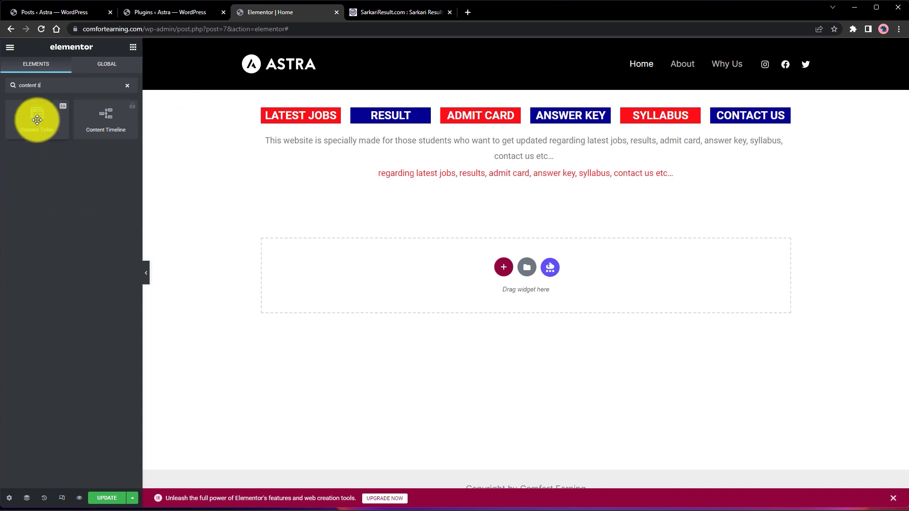
{"action": "left_click_drag", "start_coordinate": [37, 124], "coordinate": [433, 194]}
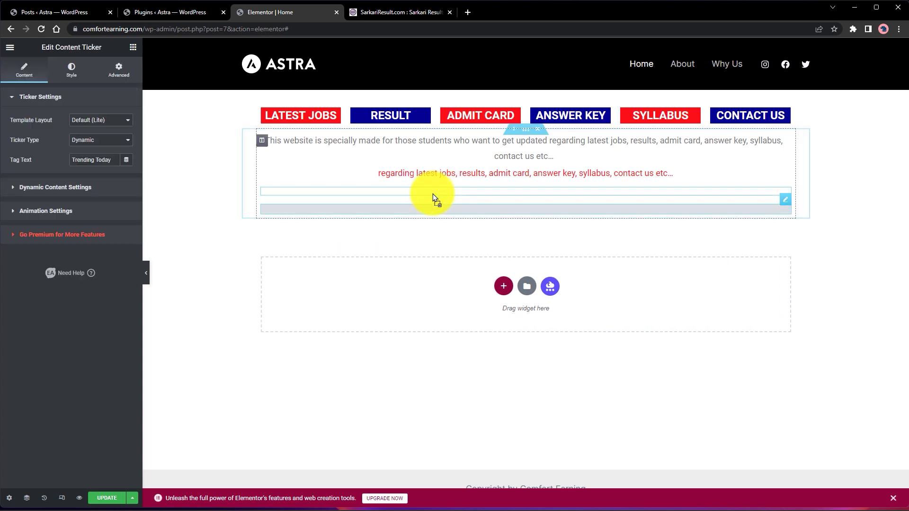
{"action": "left_click", "coordinate": [843, 279]}
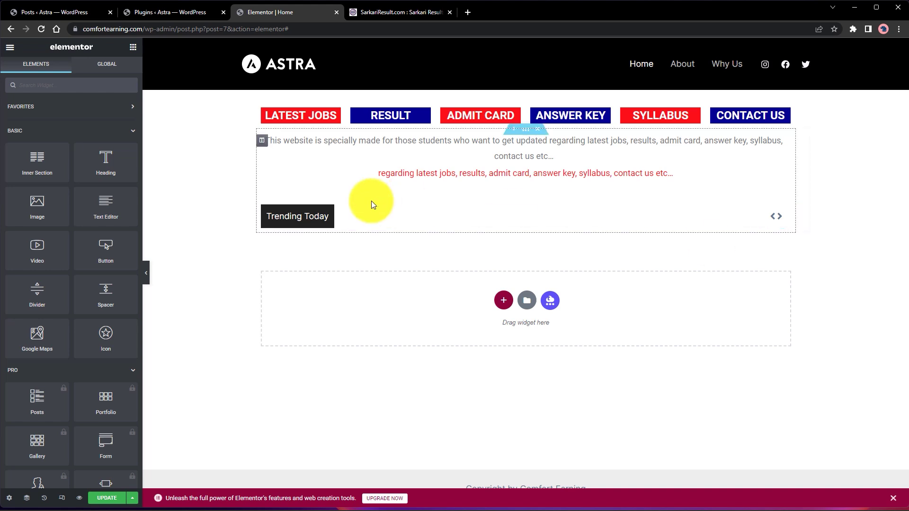
- Review the Content Ticker's settings and compare it with the moving headline links on the reference site
{"action": "left_click", "coordinate": [373, 216]}
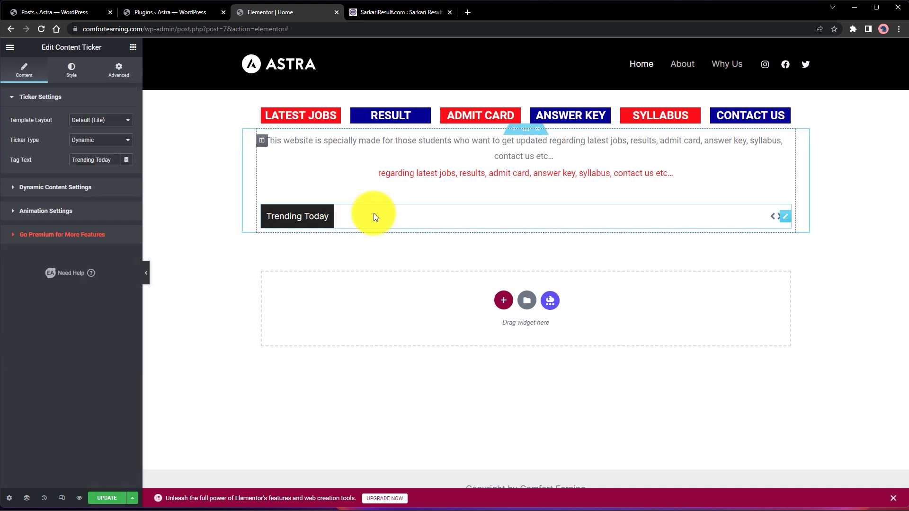
{"action": "left_click", "coordinate": [156, 13]}
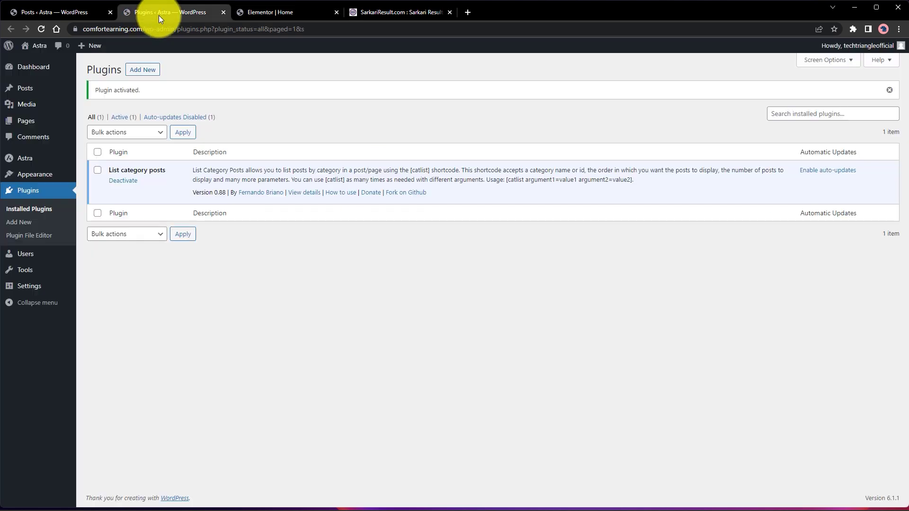
{"action": "left_click", "coordinate": [273, 13]}
{"action": "left_click", "coordinate": [376, 12]}
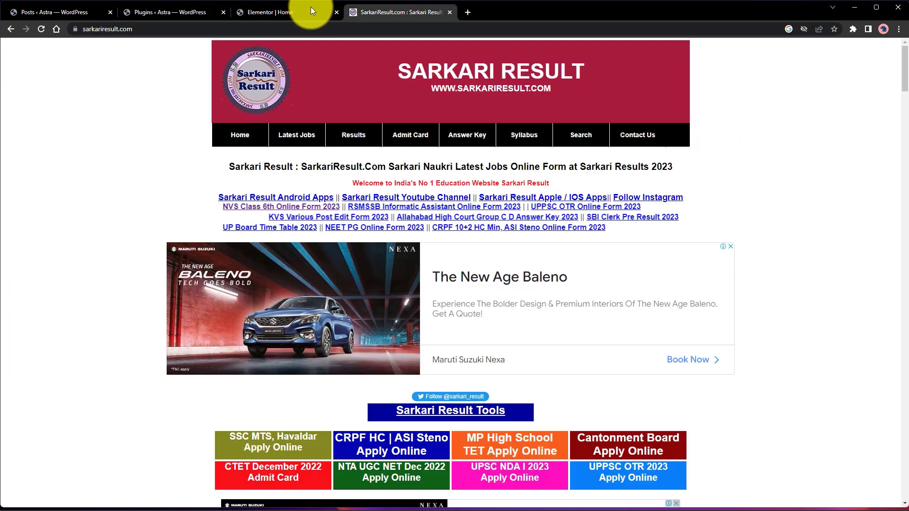
{"action": "left_click", "coordinate": [276, 7]}
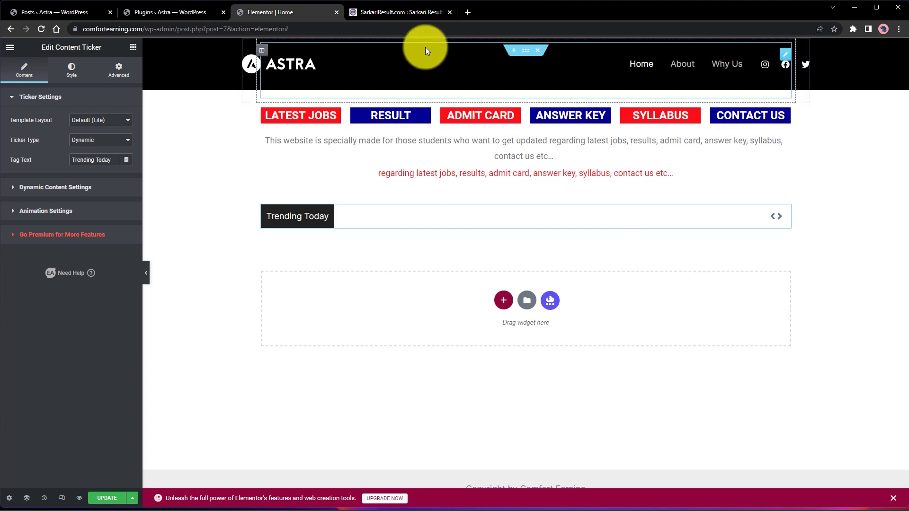
{"action": "left_click", "coordinate": [392, 4]}
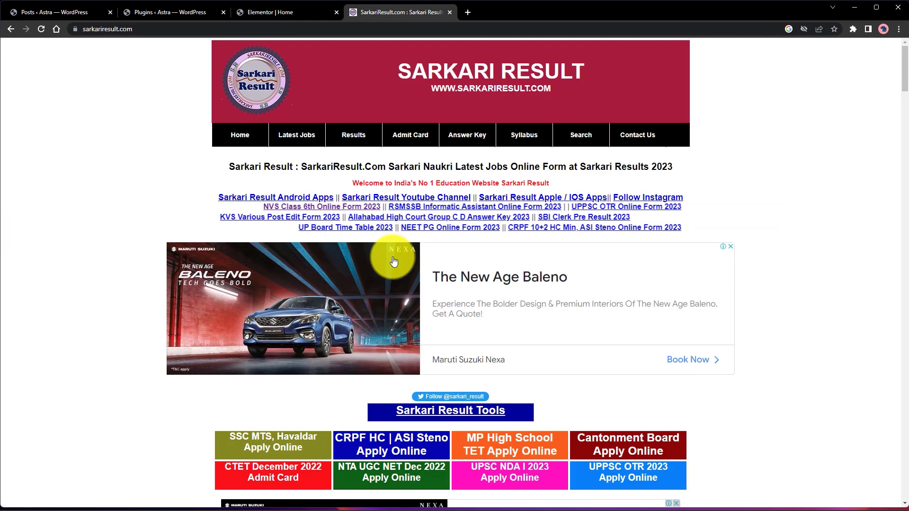
{"action": "left_click", "coordinate": [275, 13]}
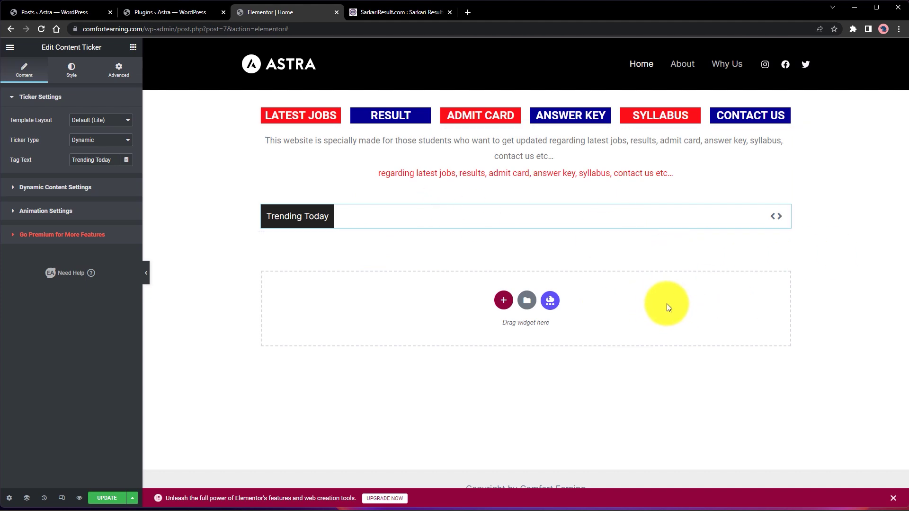
- Examine the coloured link boxes below Sarkari Result Tools on the reference site and compare them with the Home page layout
{"action": "left_click", "coordinate": [408, 12]}
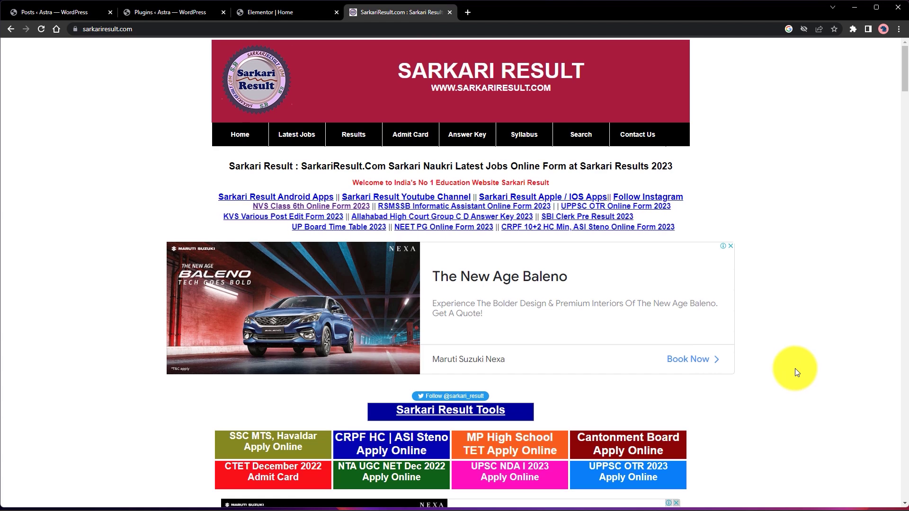
{"action": "scroll", "coordinate": [794, 369], "scroll_direction": "down", "scroll_amount": 4}
{"action": "scroll", "coordinate": [790, 348], "scroll_direction": "down", "scroll_amount": 3}
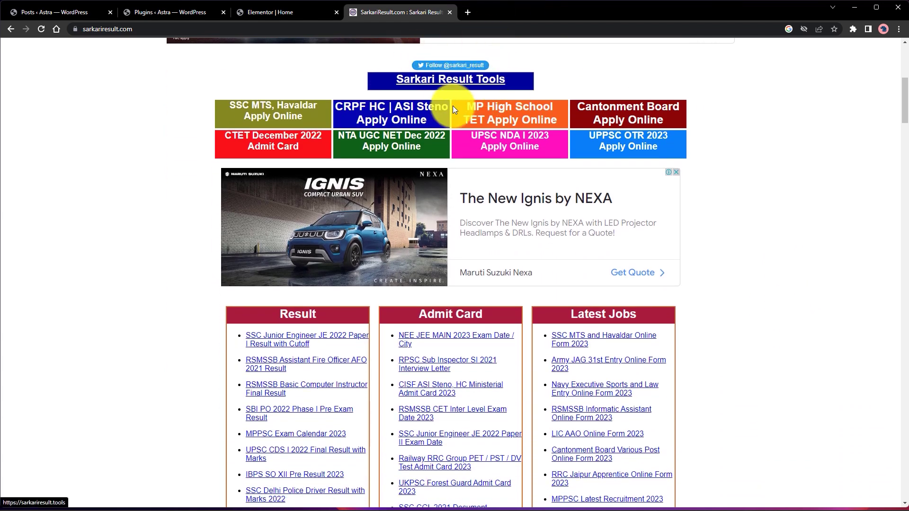
{"action": "left_click", "coordinate": [288, 12]}
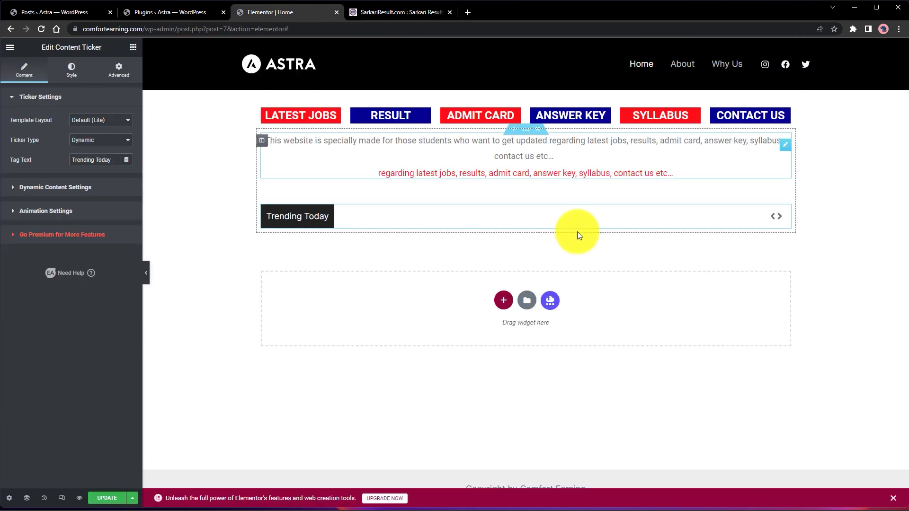
{"action": "left_click", "coordinate": [848, 282]}
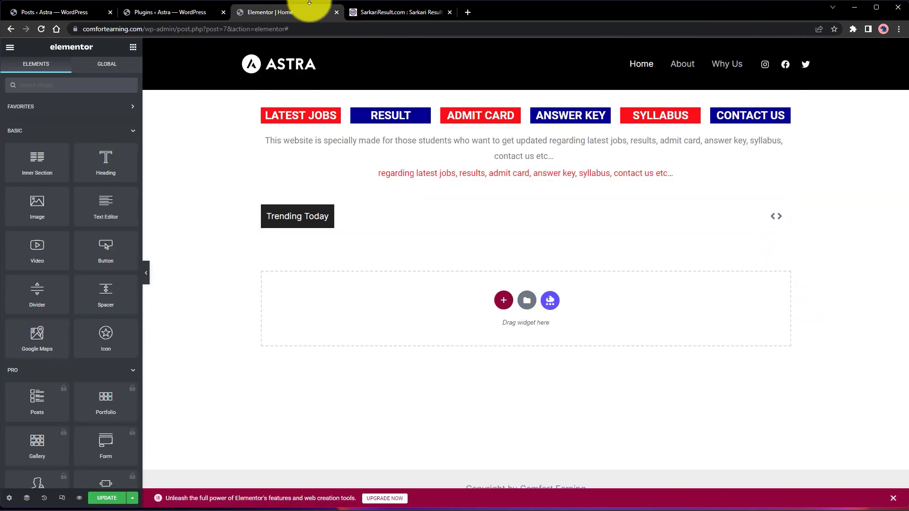
{"action": "left_click", "coordinate": [396, 14]}
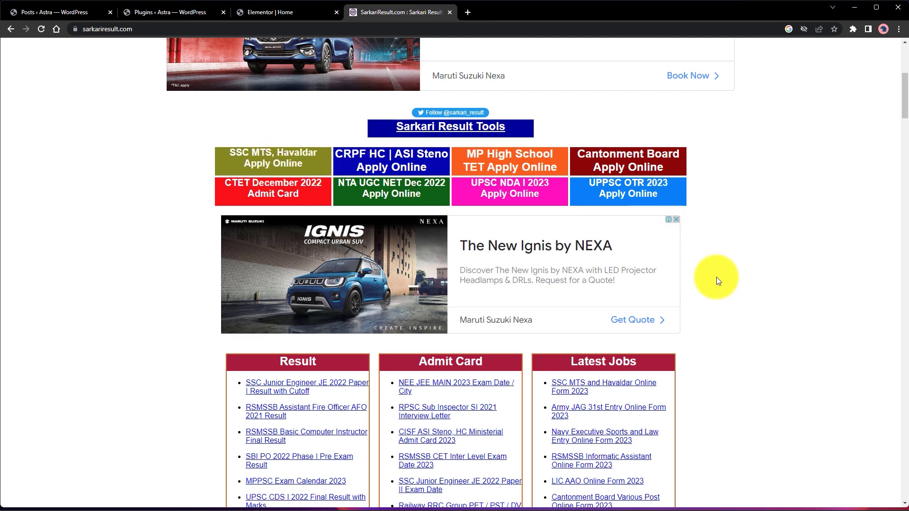
- Return to the Elementor page and add a section with four equal columns below the ticker
{"action": "left_click", "coordinate": [255, 13]}
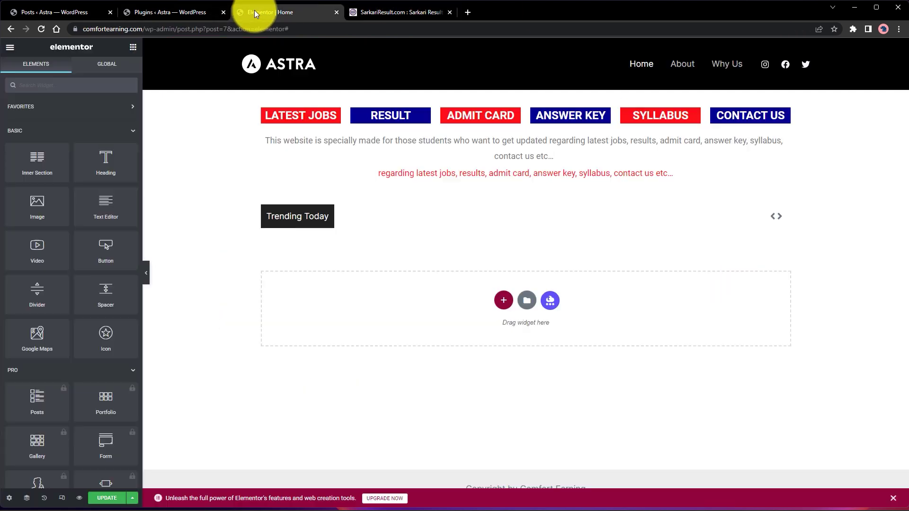
{"action": "left_click", "coordinate": [503, 301]}
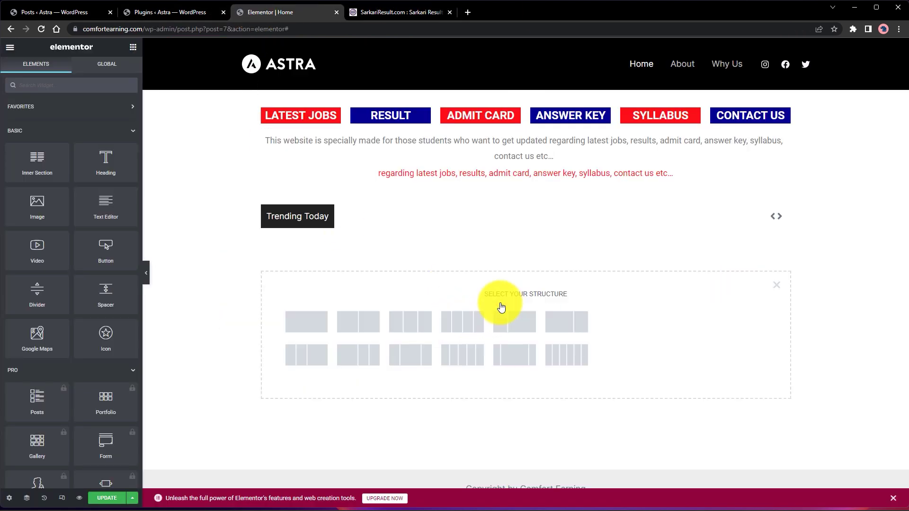
{"action": "left_click", "coordinate": [460, 326]}
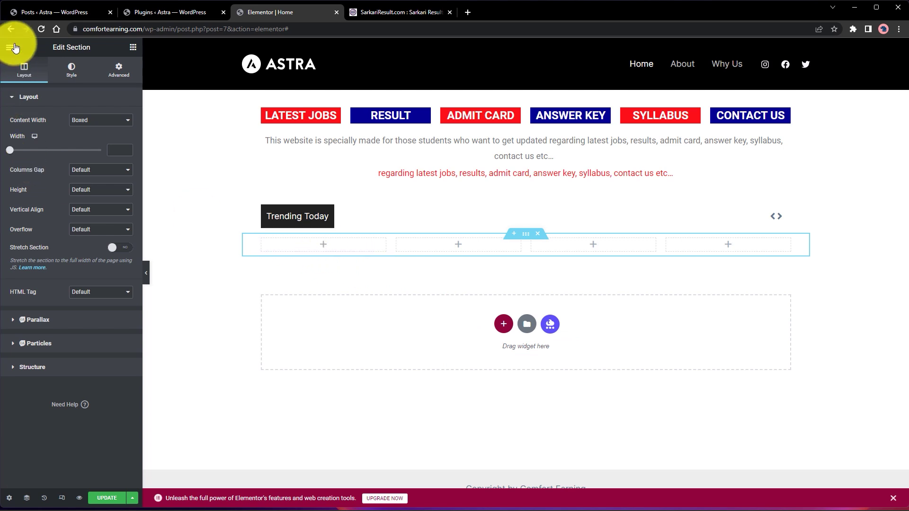
- Add a Heading widget to the first of the four columns below the ticker and set its title to Defense
{"action": "left_click", "coordinate": [10, 48]}
{"action": "left_click", "coordinate": [10, 48]}
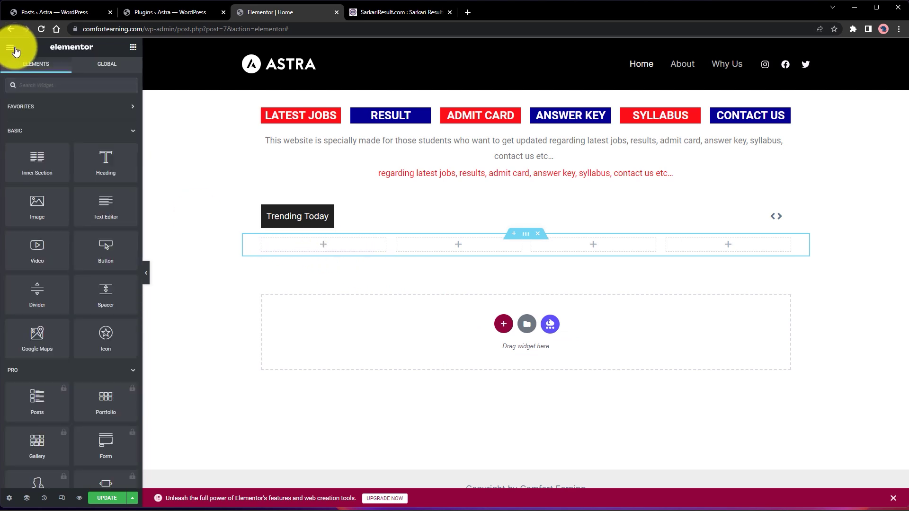
{"action": "left_click_drag", "start_coordinate": [105, 166], "coordinate": [305, 251]}
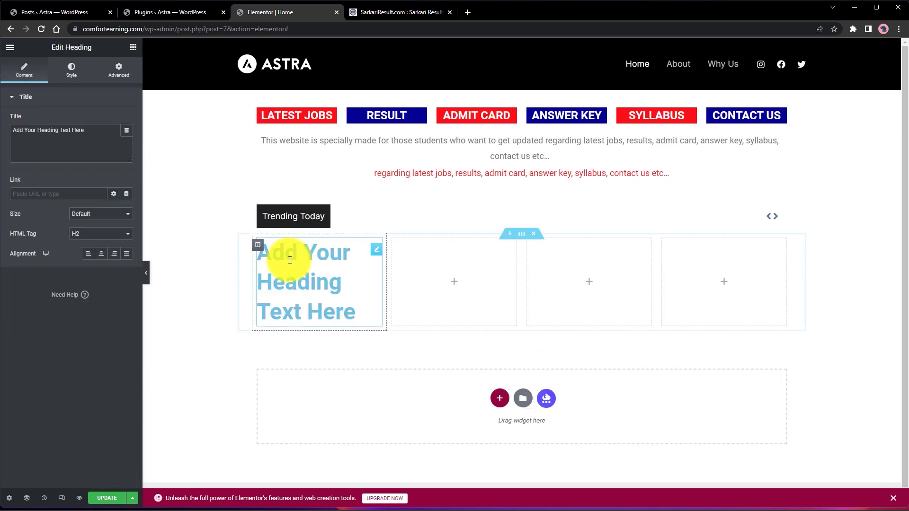
{"action": "double_click", "coordinate": [319, 269]}
{"action": "triple_click", "coordinate": [318, 269]}
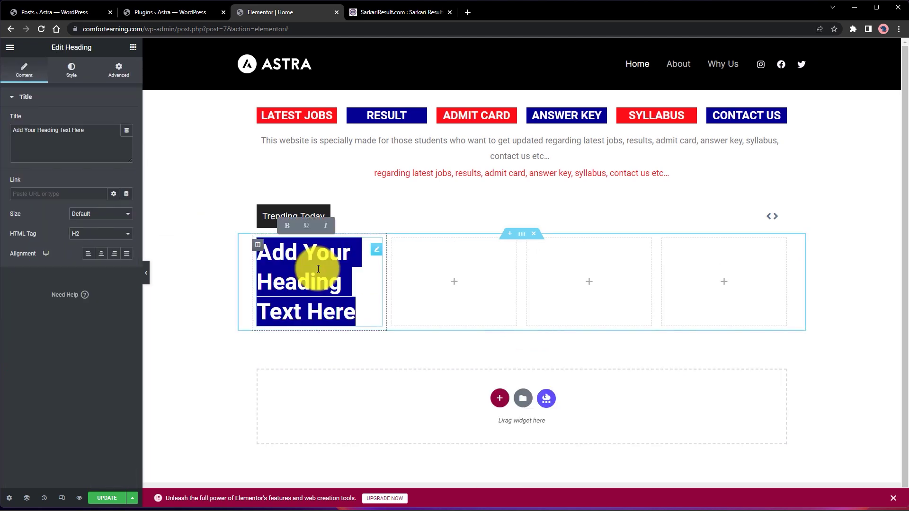
{"action": "left_click", "coordinate": [424, 6]}
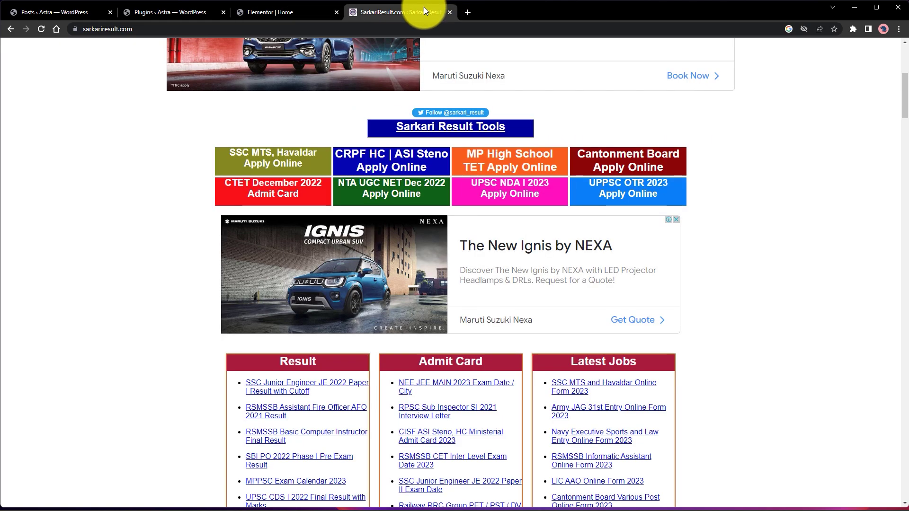
{"action": "left_click", "coordinate": [250, 13]}
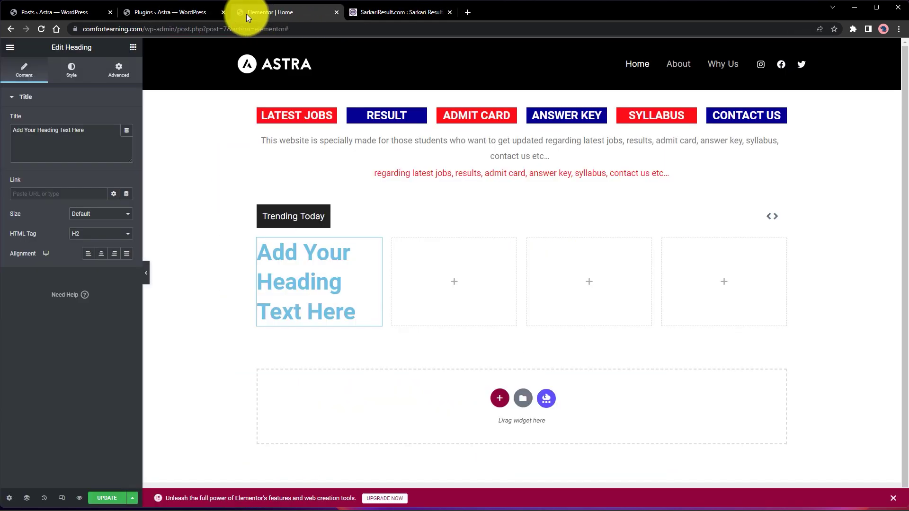
{"action": "triple_click", "coordinate": [278, 285]}
{"action": "type", "text": "Defense"}
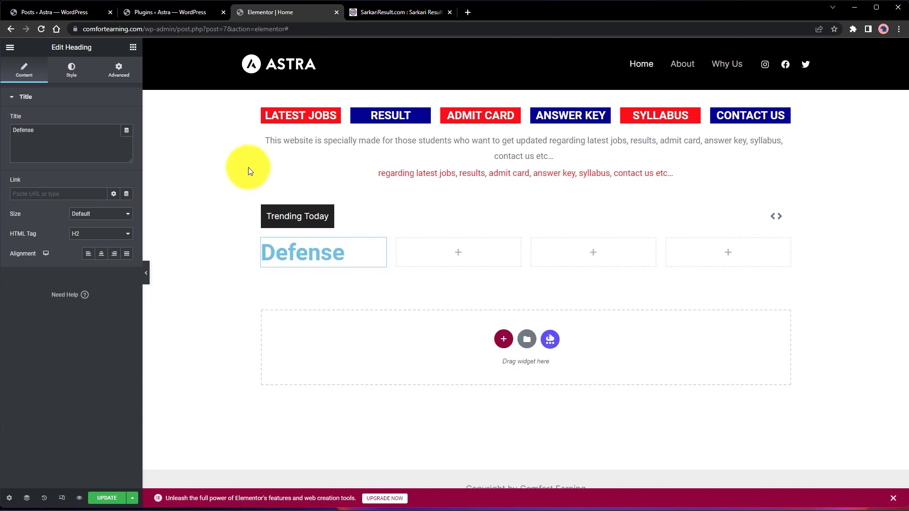
- Try the H3 and H2 tags on the Defense heading and compare it with the reference site's link boxes
{"action": "double_click", "coordinate": [347, 250]}
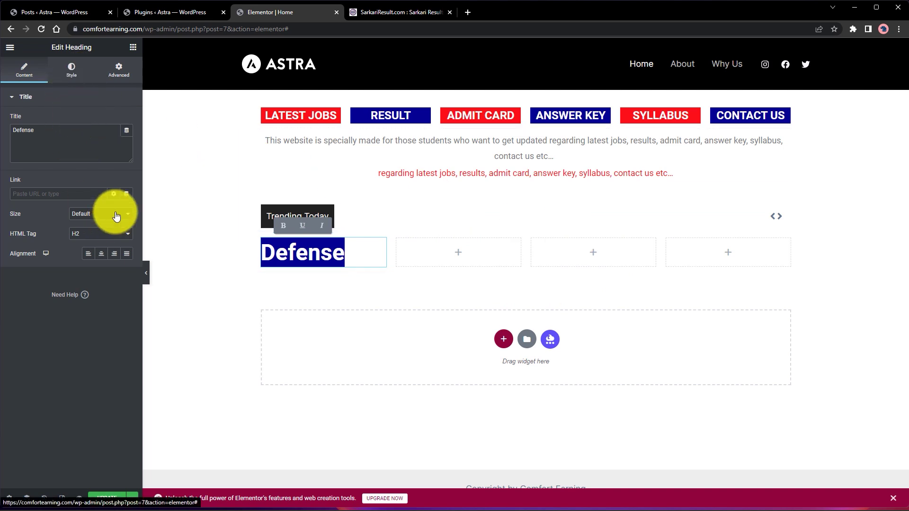
{"action": "left_click", "coordinate": [100, 233]}
{"action": "left_click", "coordinate": [110, 259]}
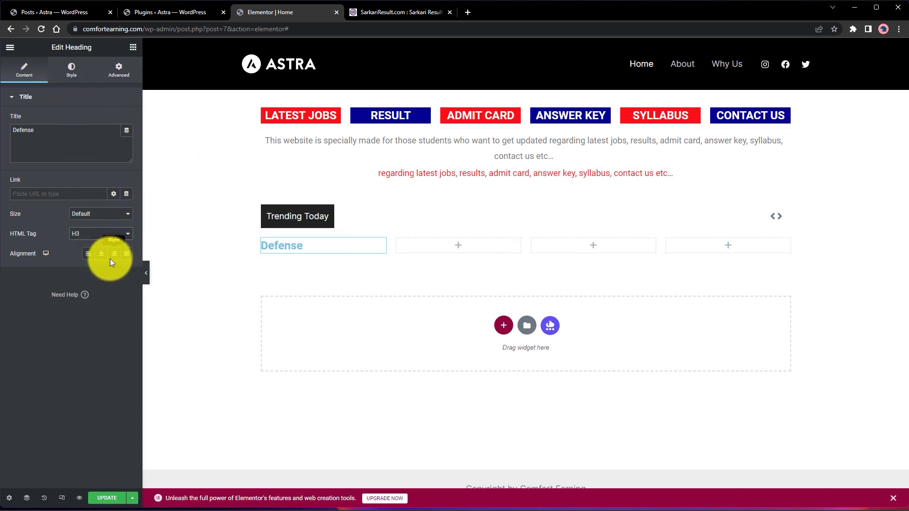
{"action": "left_click", "coordinate": [100, 235]}
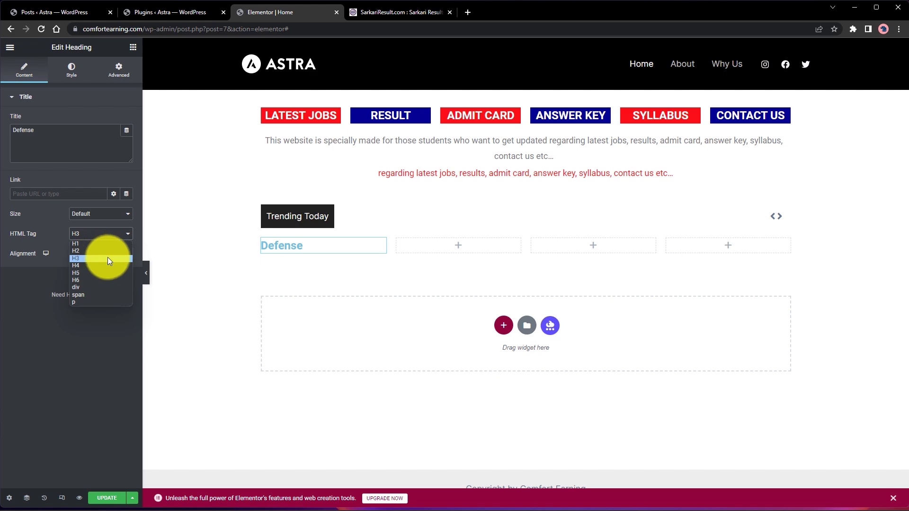
{"action": "left_click", "coordinate": [109, 252]}
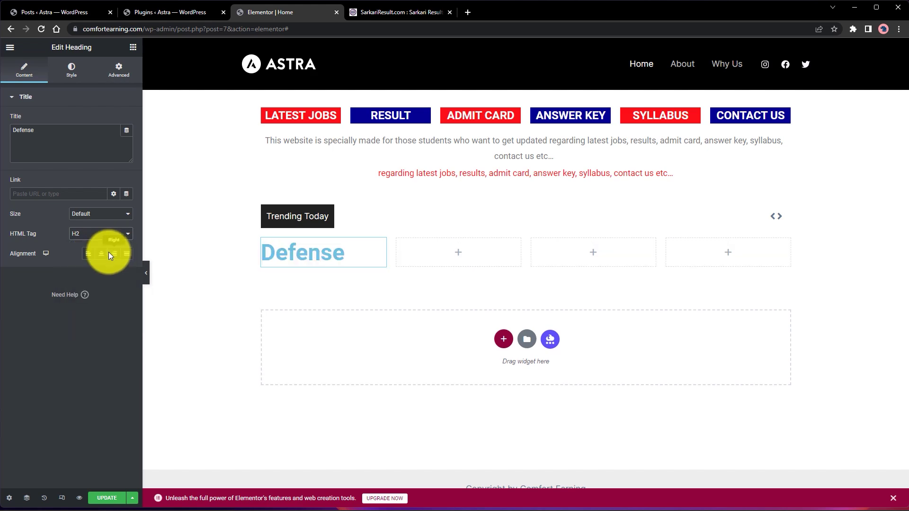
{"action": "left_click", "coordinate": [417, 12]}
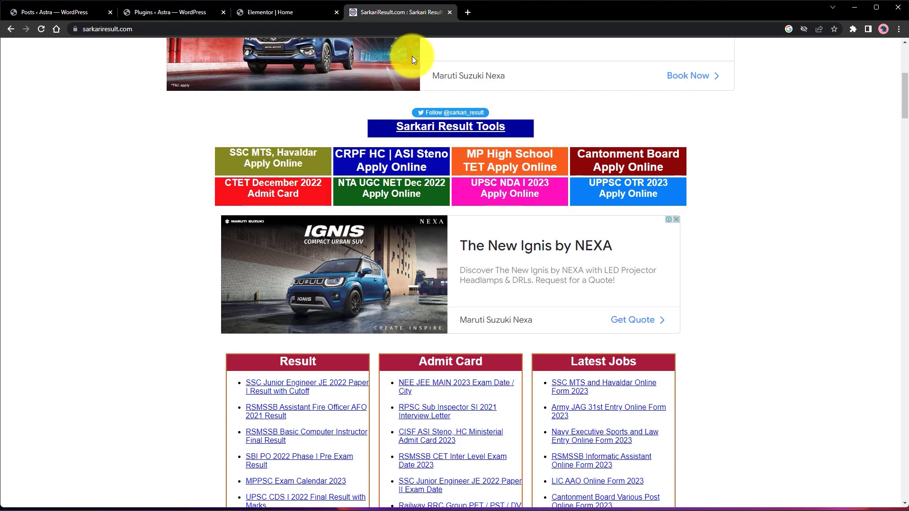
{"action": "left_click", "coordinate": [309, 11]}
{"action": "left_click", "coordinate": [117, 237]}
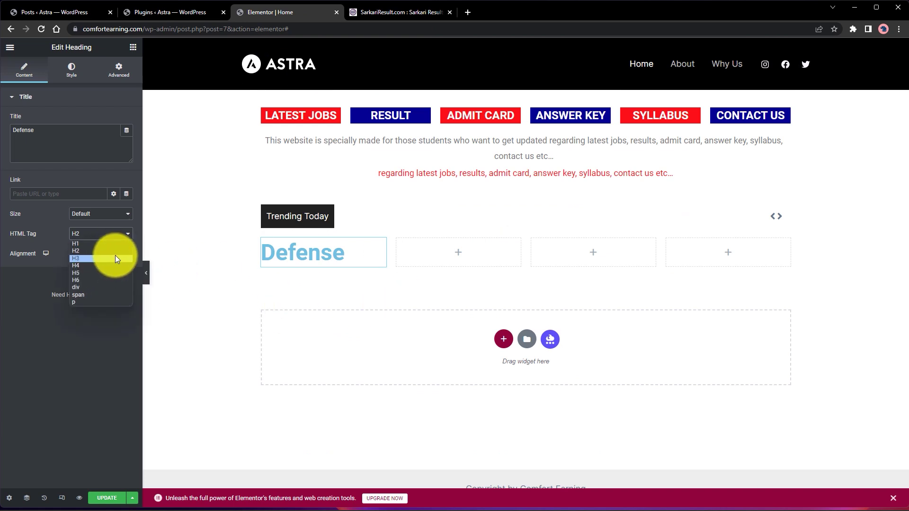
{"action": "left_click", "coordinate": [116, 251]}
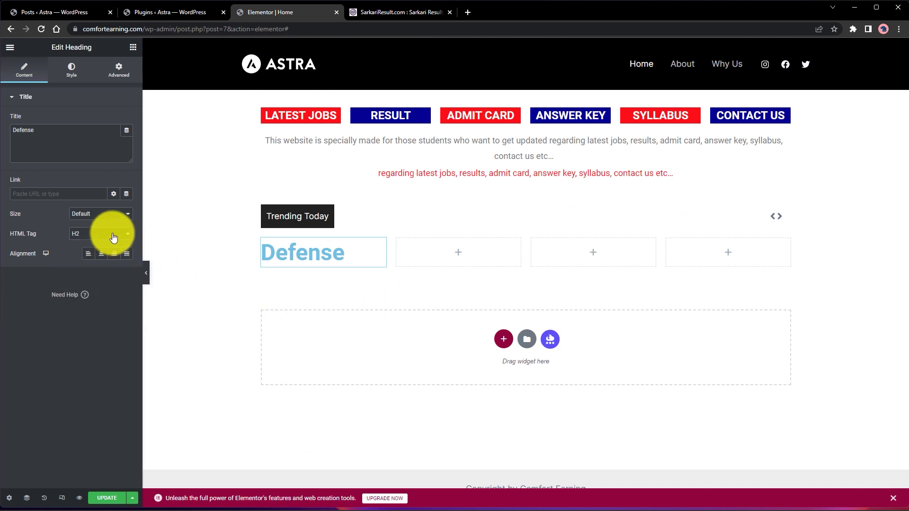
- Format the Defense heading as H3 with centred alignment and Large size
{"action": "left_click", "coordinate": [113, 238]}
{"action": "left_click", "coordinate": [93, 260]}
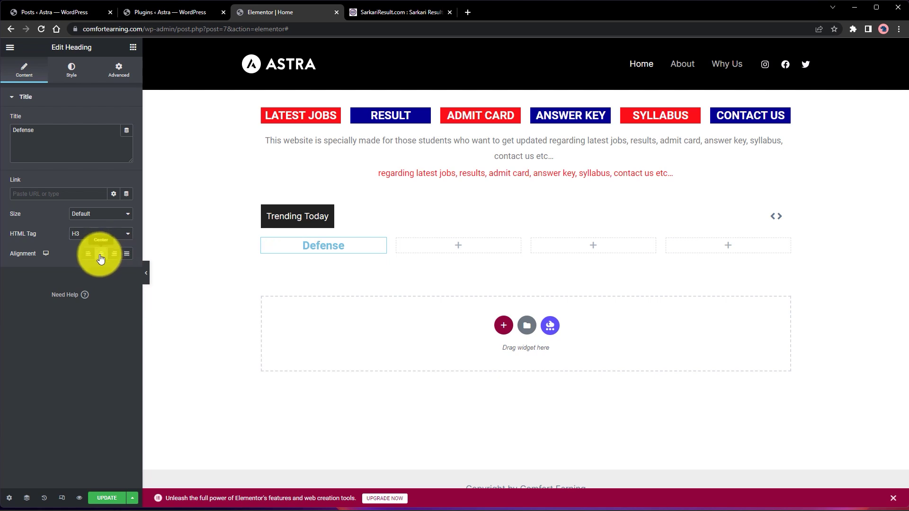
{"action": "left_click", "coordinate": [101, 216]}
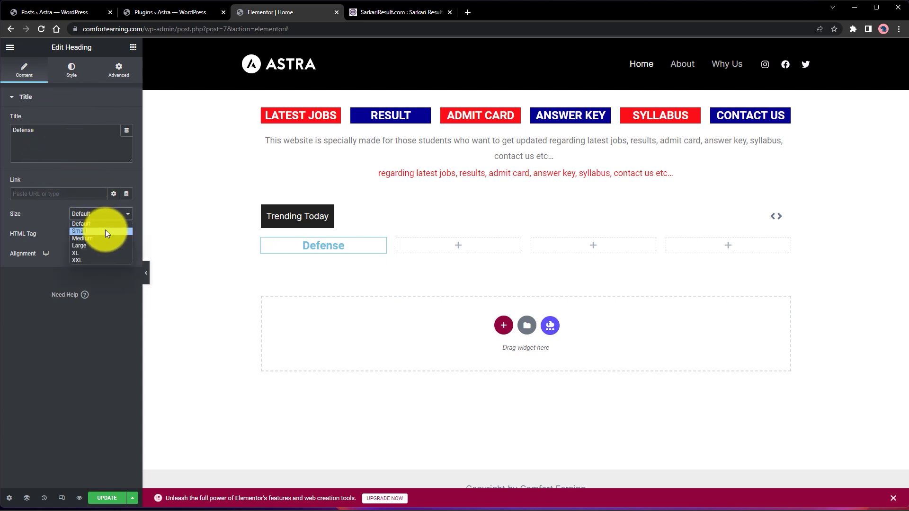
{"action": "left_click", "coordinate": [103, 242]}
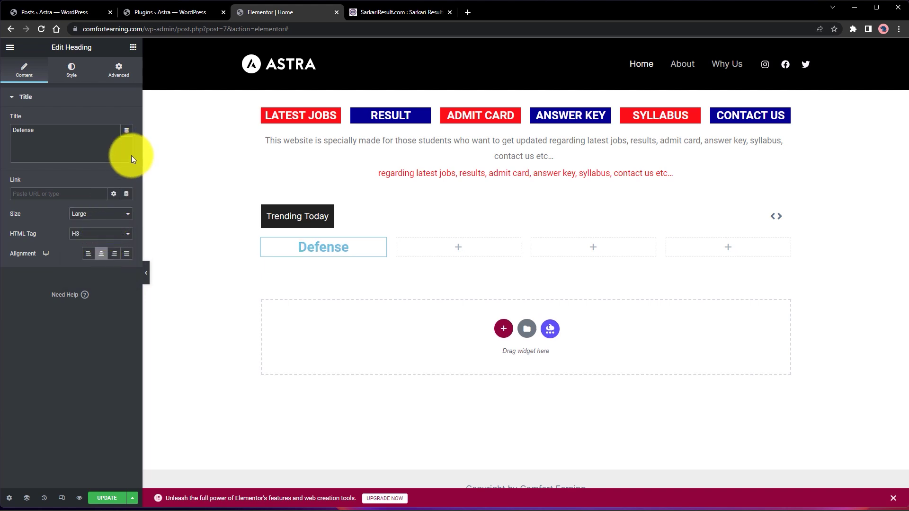
{"action": "left_click", "coordinate": [87, 213]}
{"action": "left_click", "coordinate": [92, 246]}
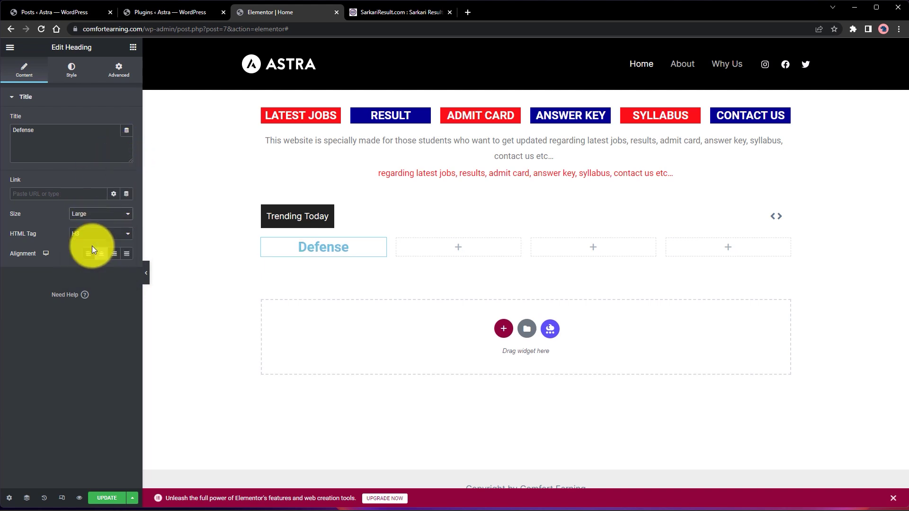
- Give the Defense heading a classic background in the orange-yellow global color Theme Color 8
{"action": "left_click", "coordinate": [124, 72]}
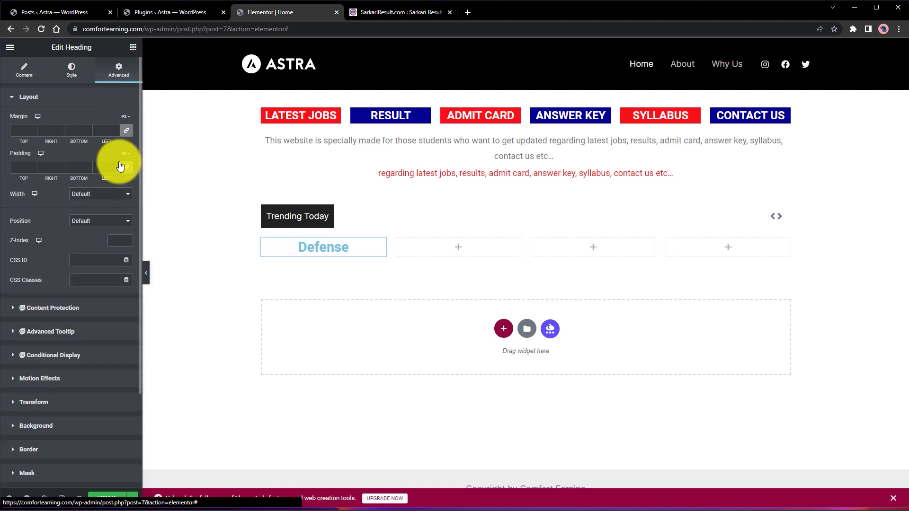
{"action": "left_click", "coordinate": [14, 426]}
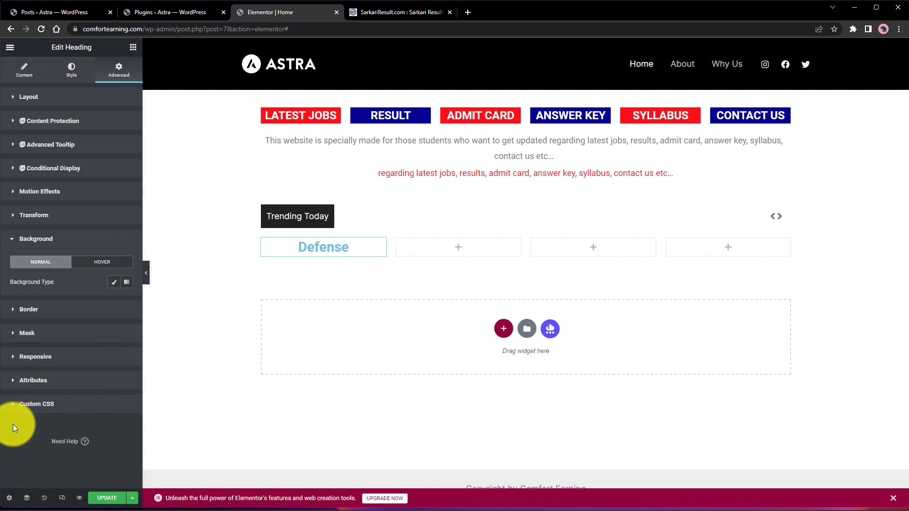
{"action": "left_click", "coordinate": [125, 282]}
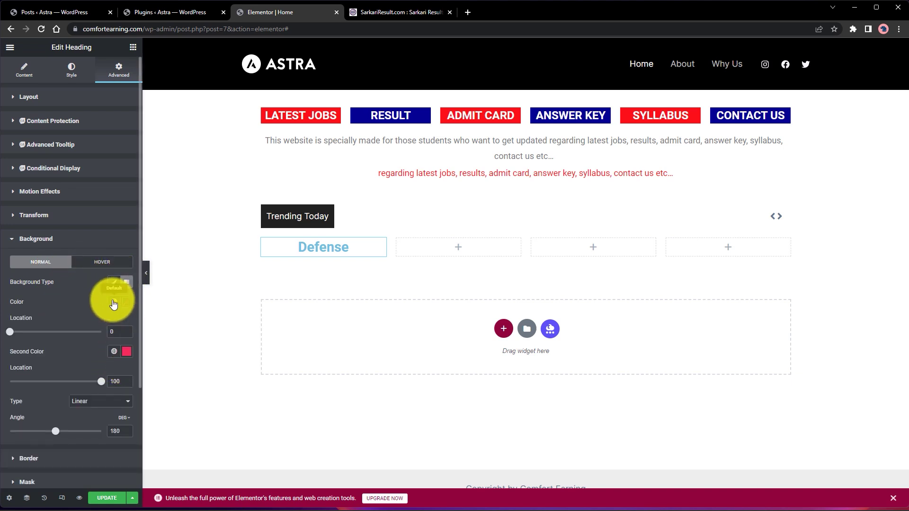
{"action": "left_click", "coordinate": [116, 283]}
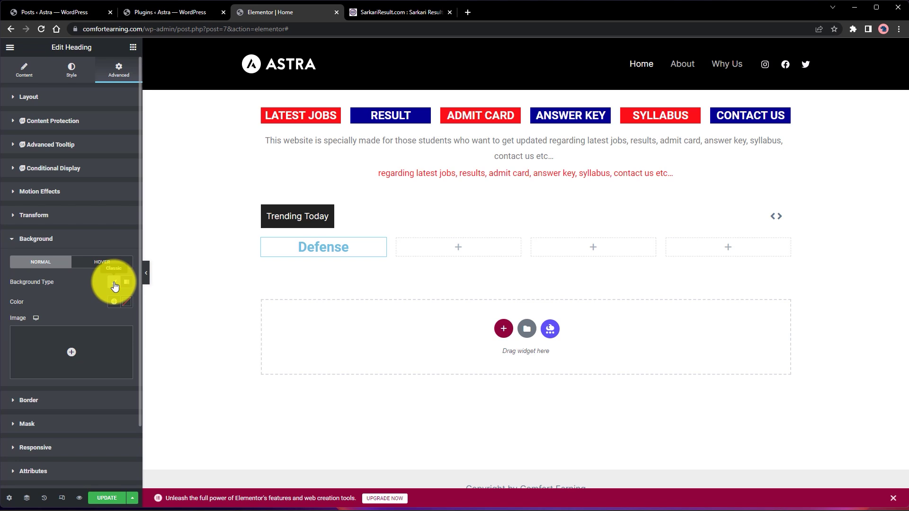
{"action": "left_click", "coordinate": [115, 285]}
{"action": "left_click", "coordinate": [115, 284]}
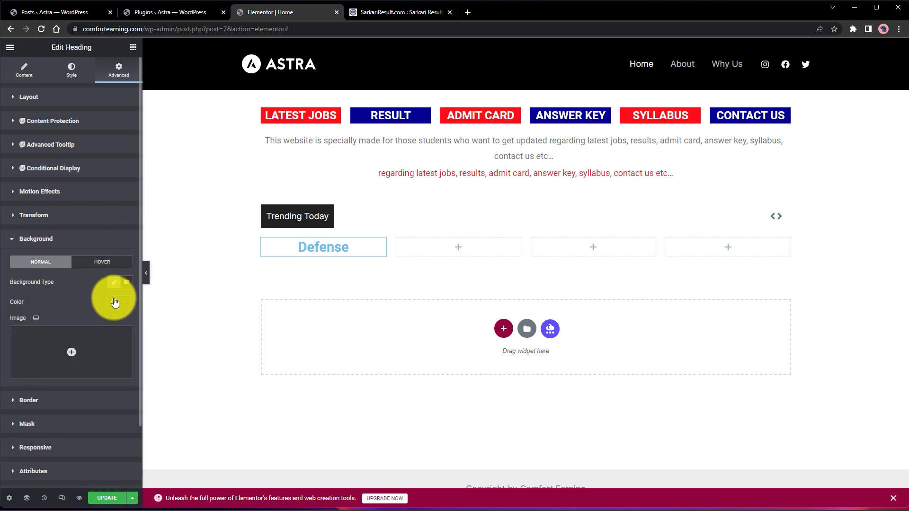
{"action": "left_click", "coordinate": [115, 302]}
{"action": "scroll", "coordinate": [28, 341], "scroll_direction": "down", "scroll_amount": 3}
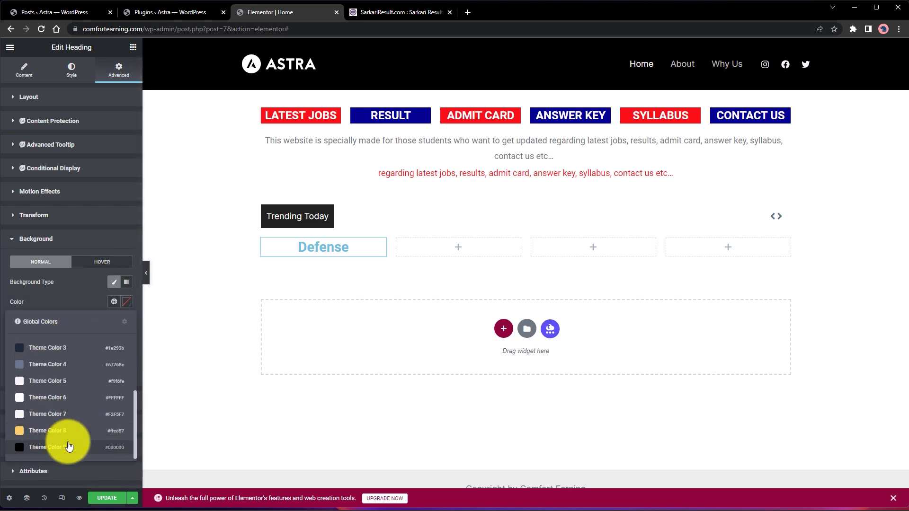
{"action": "left_click", "coordinate": [46, 430]}
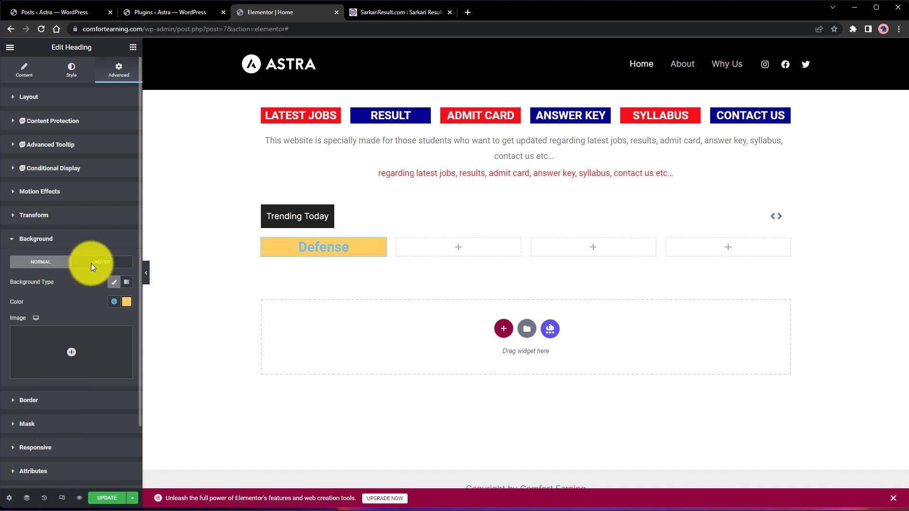
- Set the Defense heading's text color to black
{"action": "left_click", "coordinate": [28, 72]}
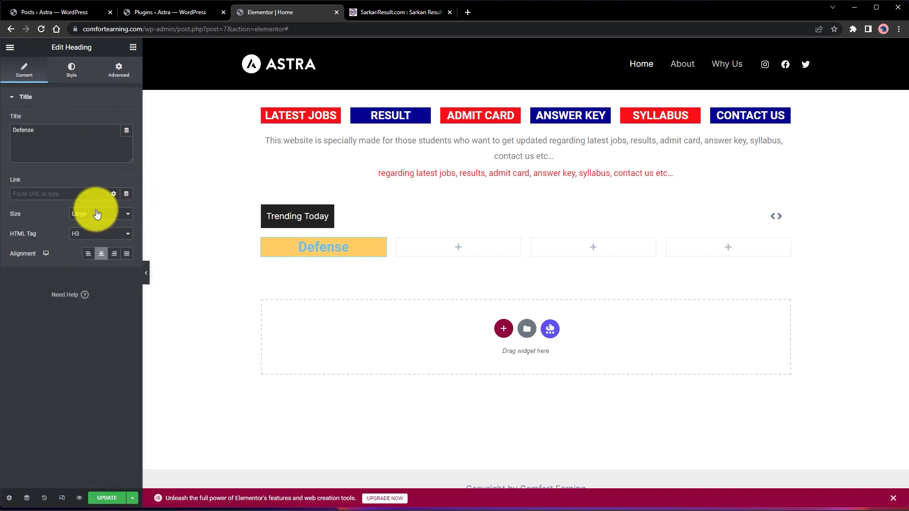
{"action": "left_click", "coordinate": [88, 71]}
{"action": "left_click", "coordinate": [126, 120]}
{"action": "left_click_drag", "start_coordinate": [122, 182], "coordinate": [136, 252]}
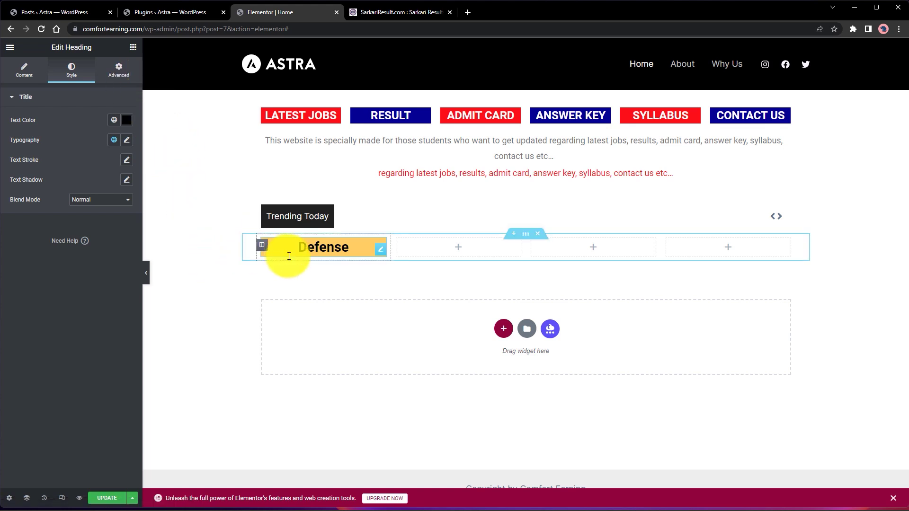
- Change the Defense heading's classic background to a custom light red
{"action": "left_click", "coordinate": [118, 73]}
{"action": "scroll", "coordinate": [72, 369], "scroll_direction": "down", "scroll_amount": 3}
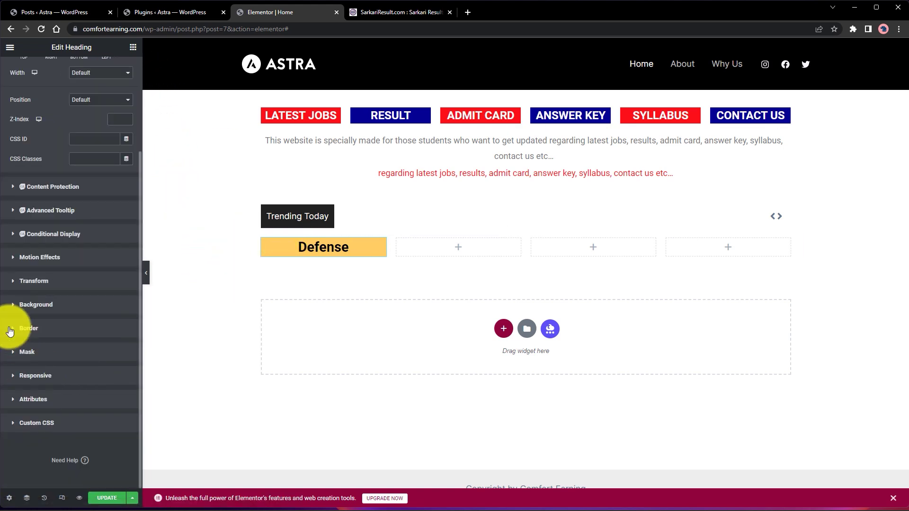
{"action": "left_click", "coordinate": [14, 307]}
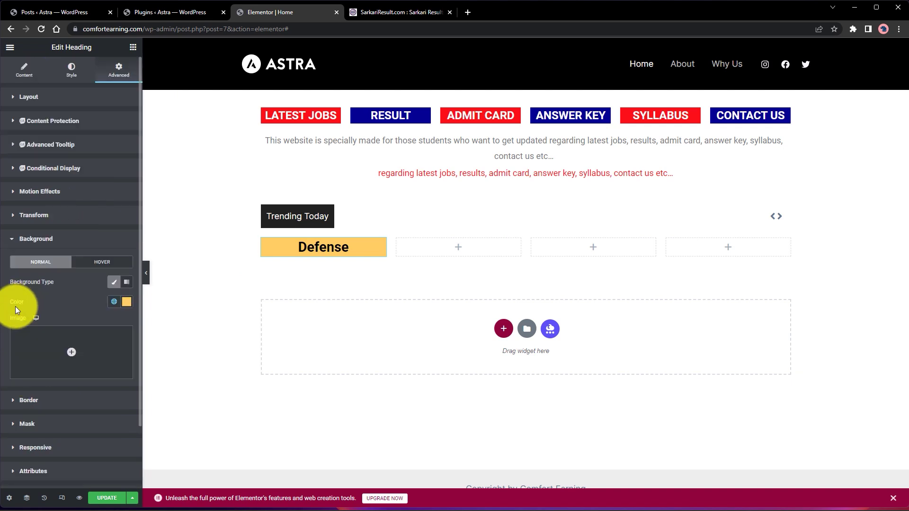
{"action": "left_click", "coordinate": [114, 282]}
{"action": "left_click", "coordinate": [126, 301]}
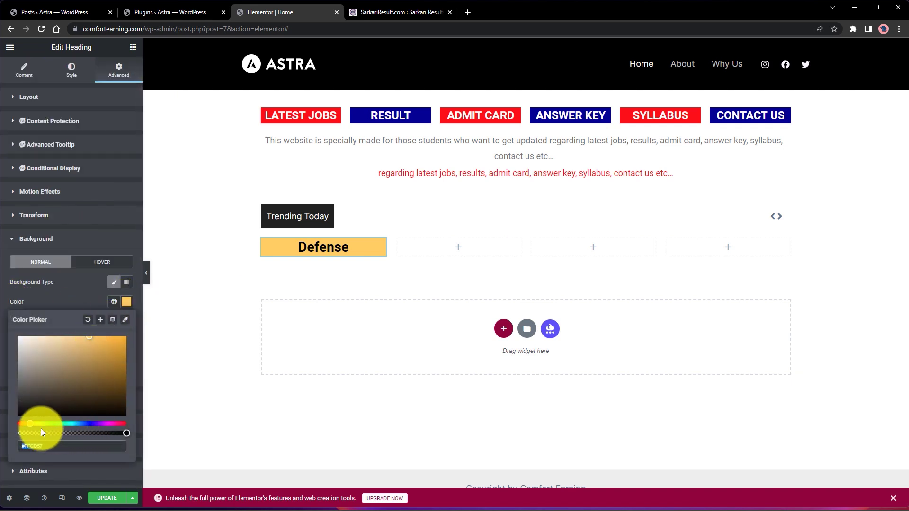
{"action": "left_click_drag", "start_coordinate": [42, 427], "coordinate": [14, 422]}
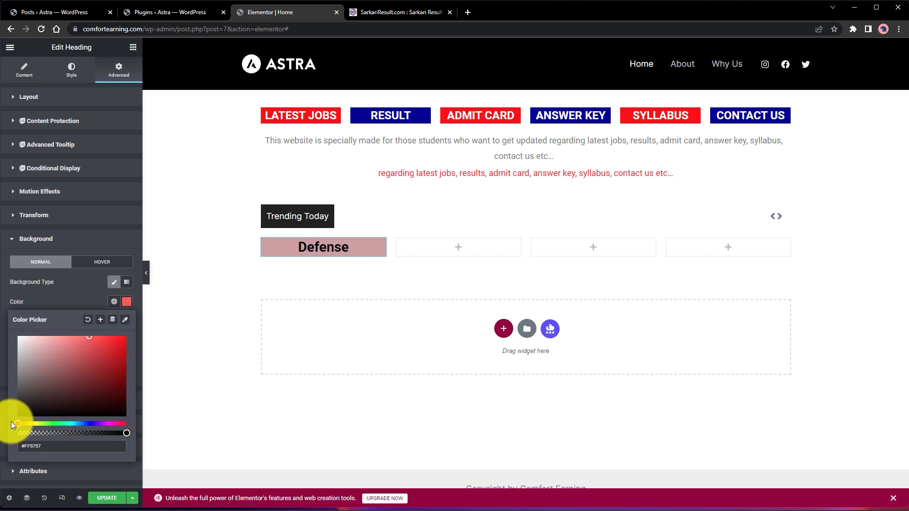
{"action": "left_click_drag", "start_coordinate": [89, 336], "coordinate": [59, 331]}
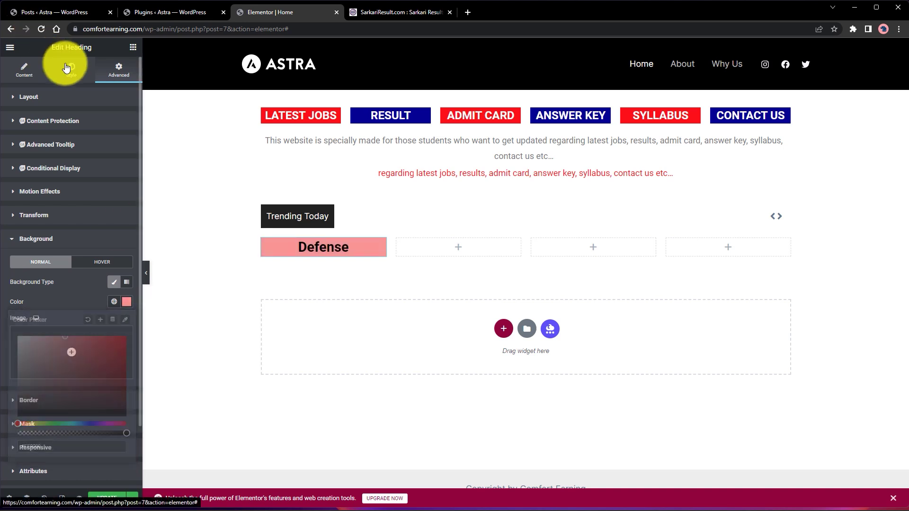
- Set the Defense heading's text color to white, #FFFFFF
{"action": "left_click", "coordinate": [70, 69]}
{"action": "left_click", "coordinate": [126, 120]}
{"action": "type", "text": "#FFFFFF"}
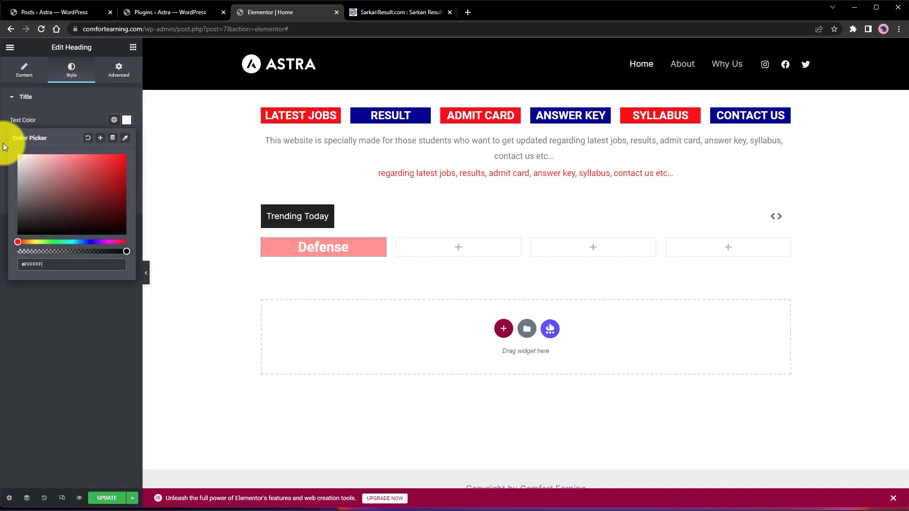
- Change the Defense heading's background to the dark navy global color Theme Color 3
{"action": "left_click", "coordinate": [119, 68]}
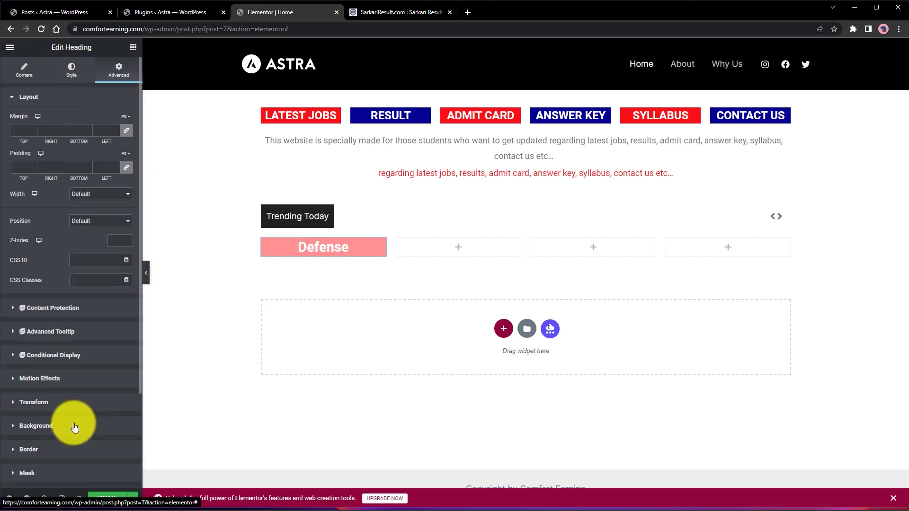
{"action": "left_click", "coordinate": [36, 433]}
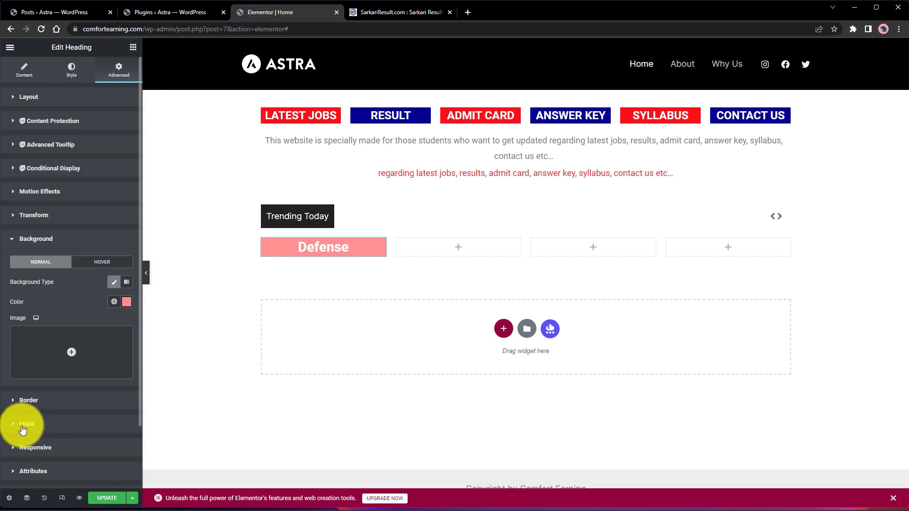
{"action": "left_click", "coordinate": [112, 304]}
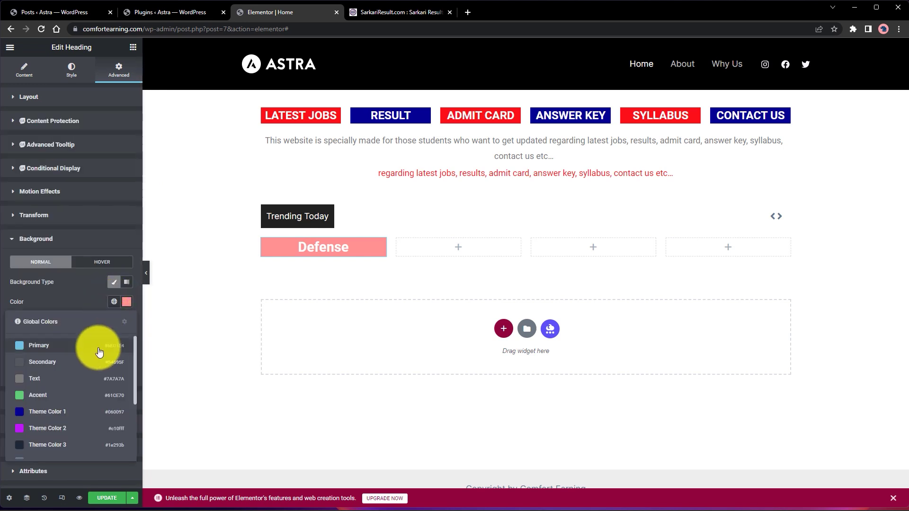
{"action": "left_click", "coordinate": [29, 446]}
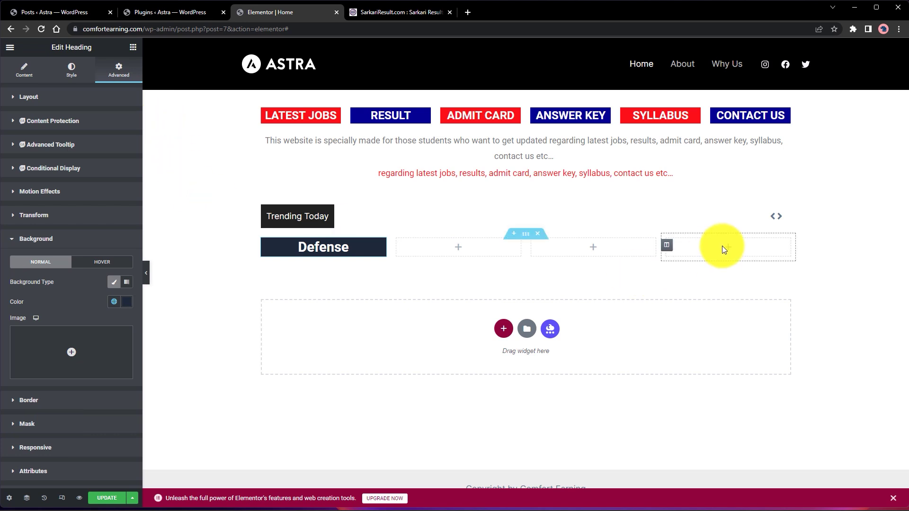
{"action": "left_click", "coordinate": [877, 258]}
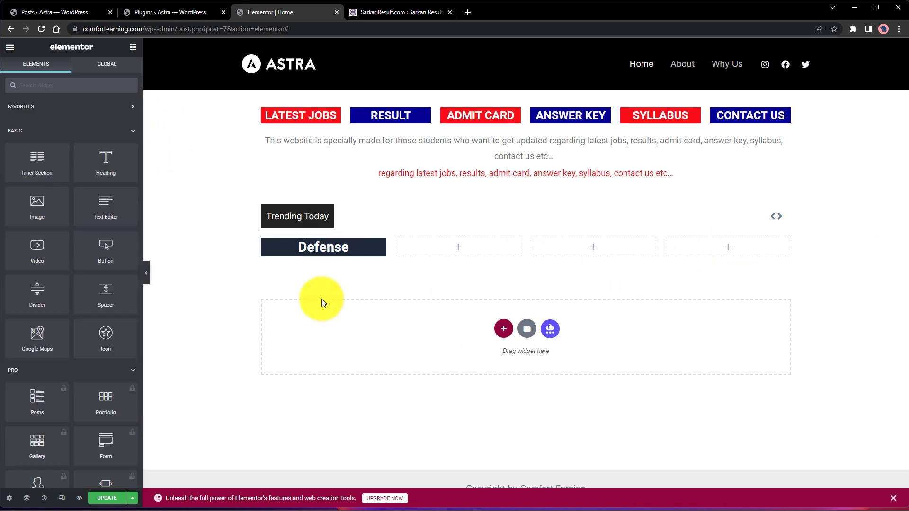
- Give the Defense heading a border, trying the Solid type before settling on Dotted
{"action": "left_click", "coordinate": [346, 252]}
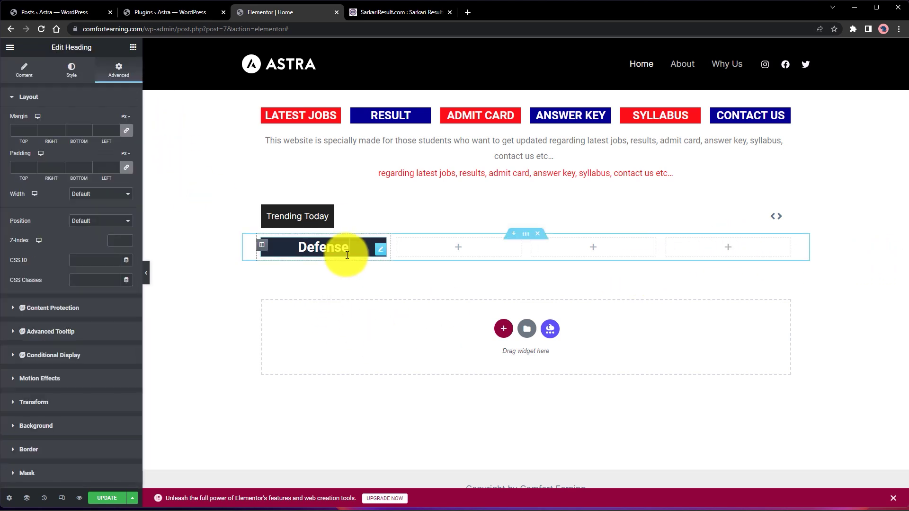
{"action": "left_click", "coordinate": [66, 444]}
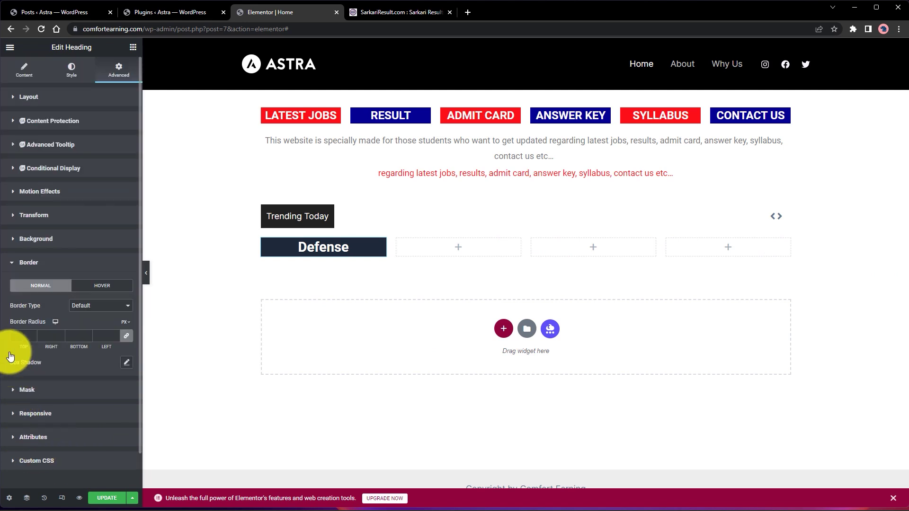
{"action": "left_click", "coordinate": [93, 305]}
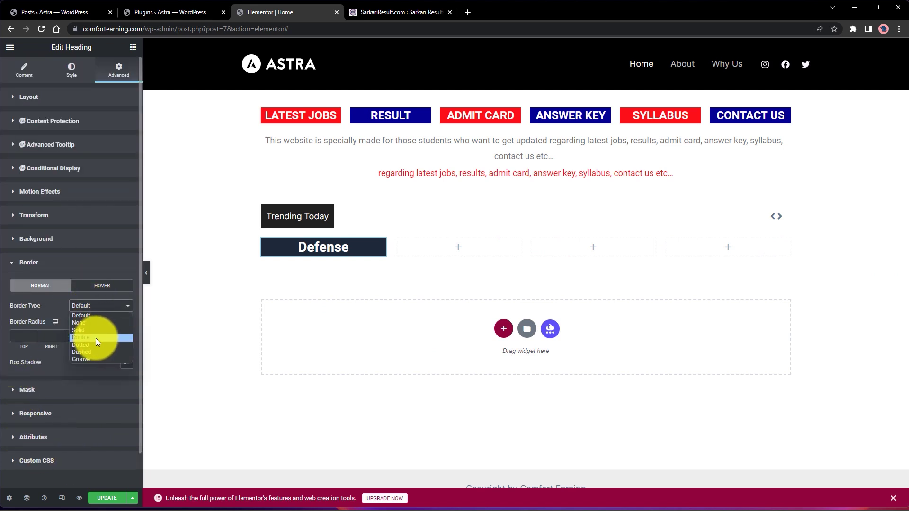
{"action": "left_click", "coordinate": [100, 331]}
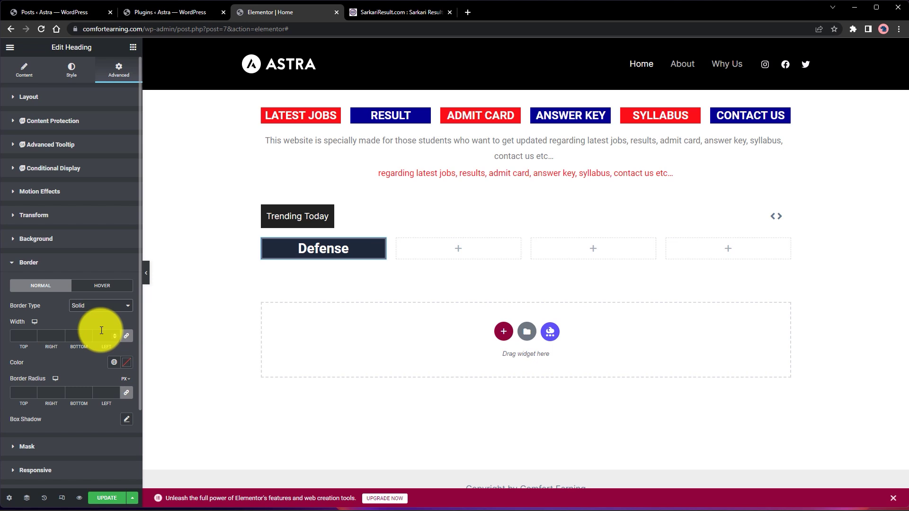
{"action": "left_click", "coordinate": [92, 304]}
{"action": "left_click", "coordinate": [98, 345]}
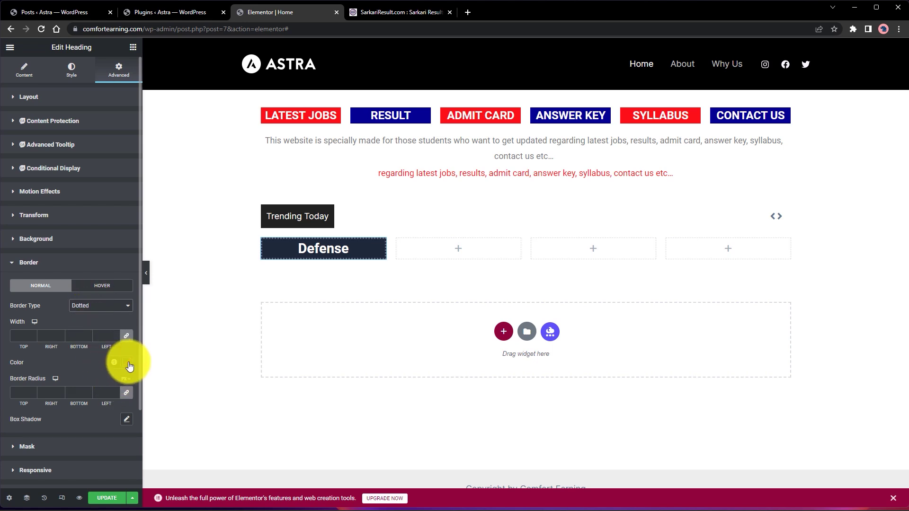
- Set the Defense heading's border color to the global color Theme Color 5
{"action": "left_click", "coordinate": [114, 362]}
{"action": "scroll", "coordinate": [71, 275], "scroll_direction": "down", "scroll_amount": 3}
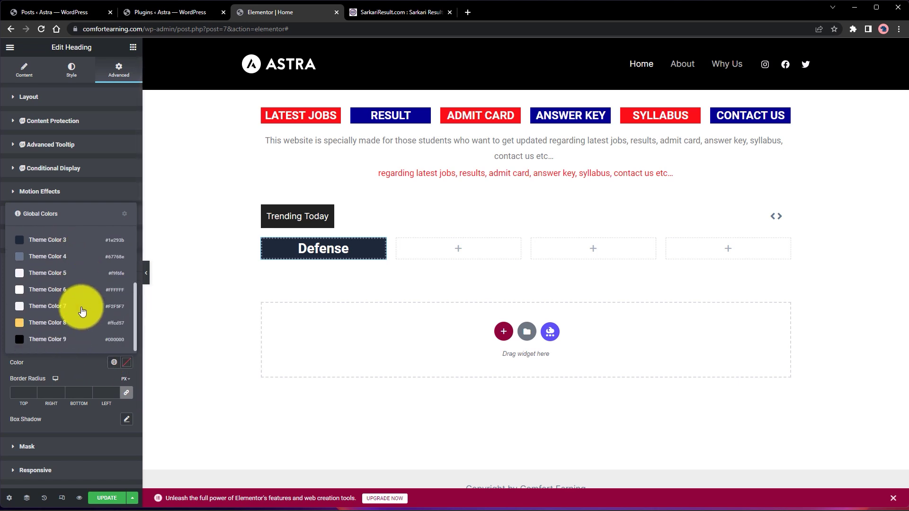
{"action": "left_click", "coordinate": [90, 275]}
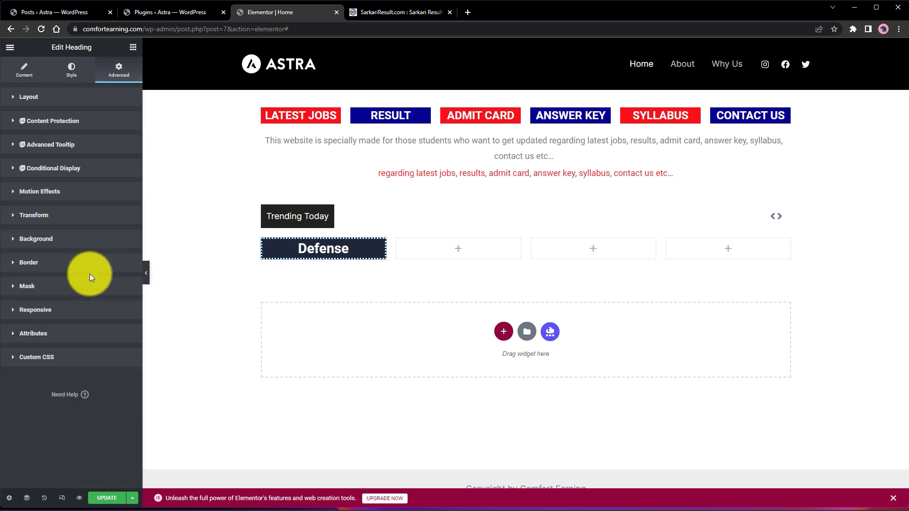
- Add a box shadow to the Defense heading with its horizontal offset shifted slightly to the left
{"action": "left_click", "coordinate": [15, 266]}
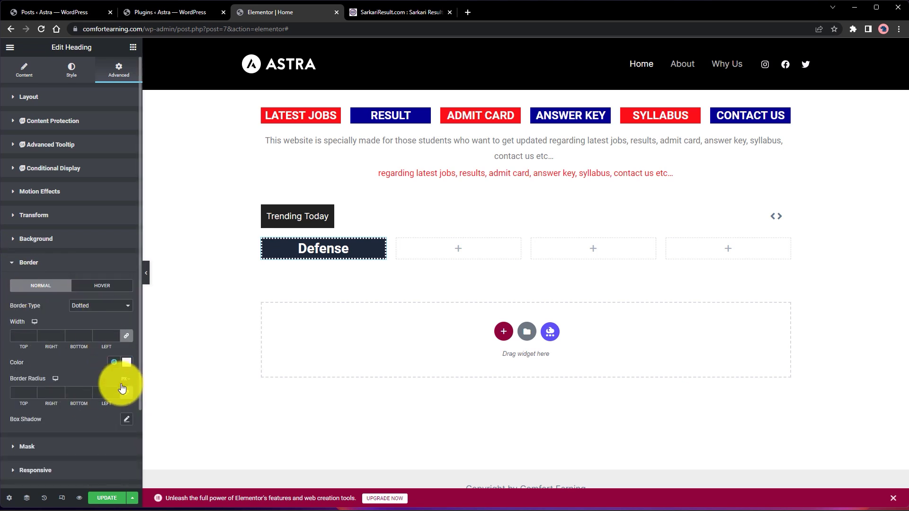
{"action": "left_click", "coordinate": [126, 420]}
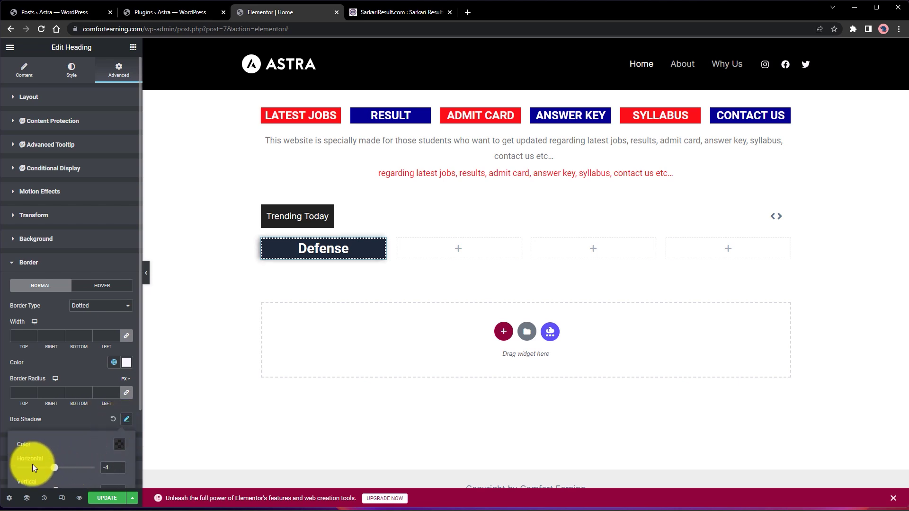
{"action": "left_click", "coordinate": [174, 463]}
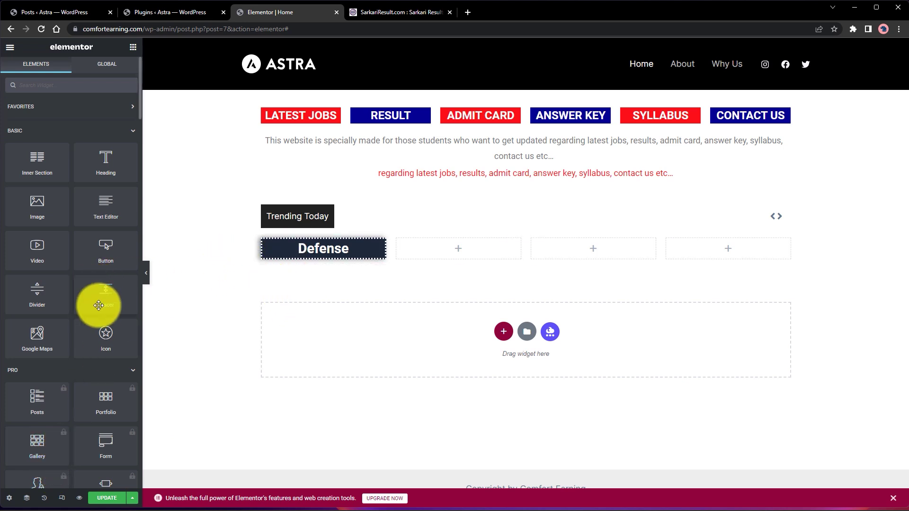
- Copy the Defense heading and paste it into the three empty columns of the same row
{"action": "left_click", "coordinate": [300, 249]}
{"action": "right_click", "coordinate": [300, 249]}
{"action": "left_click", "coordinate": [334, 291]}
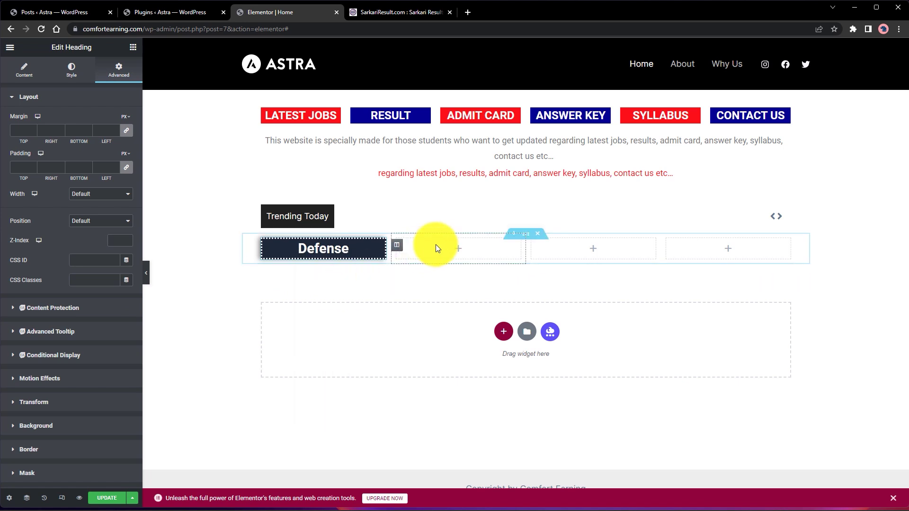
{"action": "right_click", "coordinate": [434, 246]}
{"action": "left_click", "coordinate": [458, 313]}
{"action": "right_click", "coordinate": [572, 258]}
{"action": "left_click", "coordinate": [594, 328]}
{"action": "right_click", "coordinate": [729, 254]}
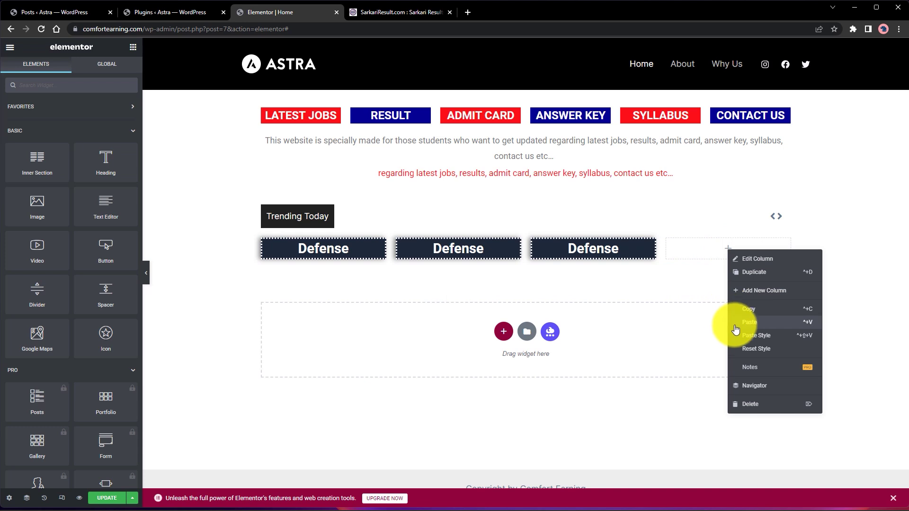
{"action": "left_click", "coordinate": [745, 320]}
{"action": "left_click", "coordinate": [234, 282]}
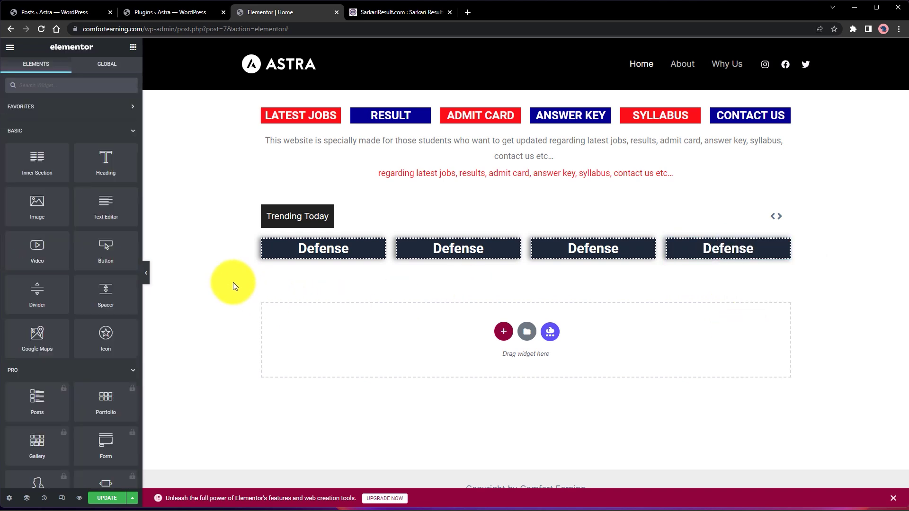
- Add a section with four equal columns below the Defense row and paste the copied heading into each column
{"action": "left_click", "coordinate": [503, 333]}
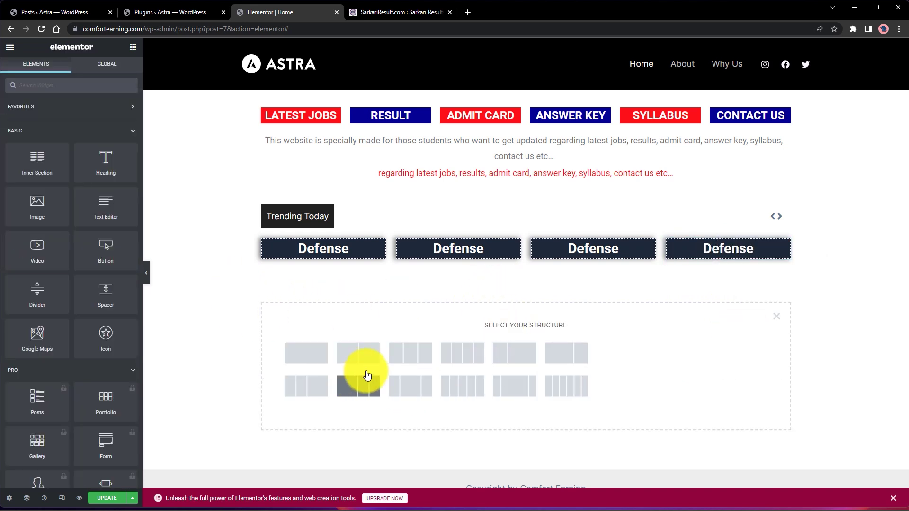
{"action": "left_click", "coordinate": [461, 362]}
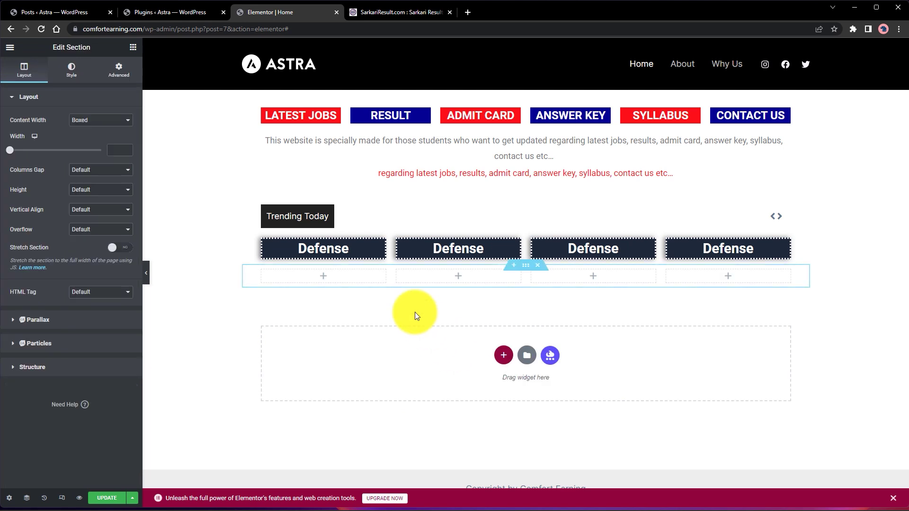
{"action": "right_click", "coordinate": [322, 282]}
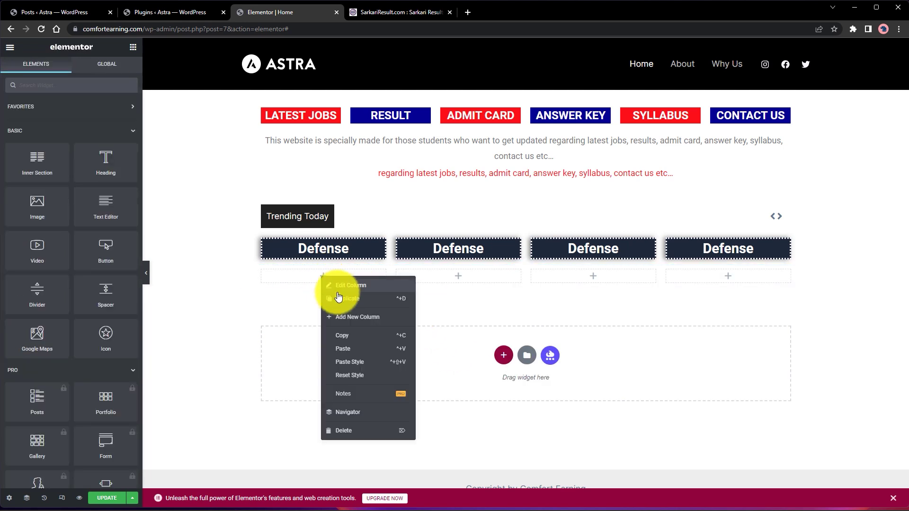
{"action": "left_click", "coordinate": [363, 349]}
{"action": "right_click", "coordinate": [444, 279]}
{"action": "left_click", "coordinate": [469, 352]}
{"action": "right_click", "coordinate": [573, 281]}
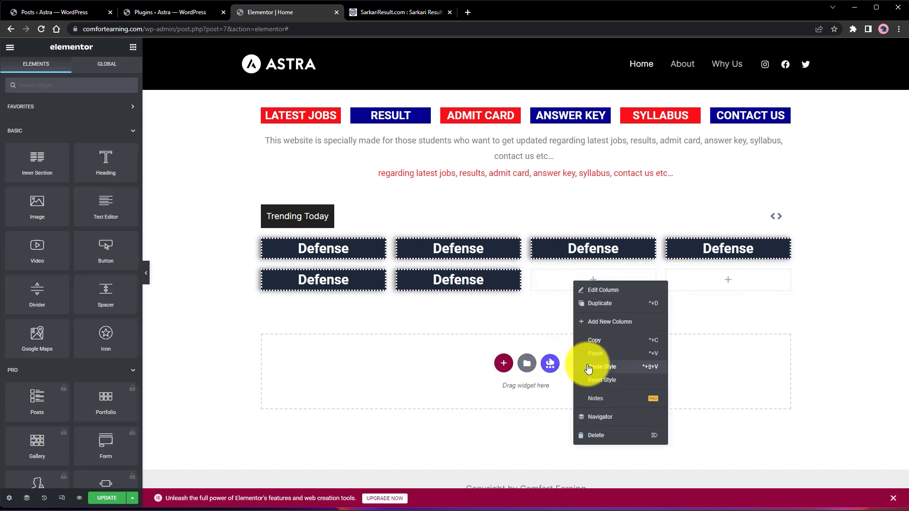
{"action": "left_click", "coordinate": [592, 354]}
{"action": "right_click", "coordinate": [712, 288]}
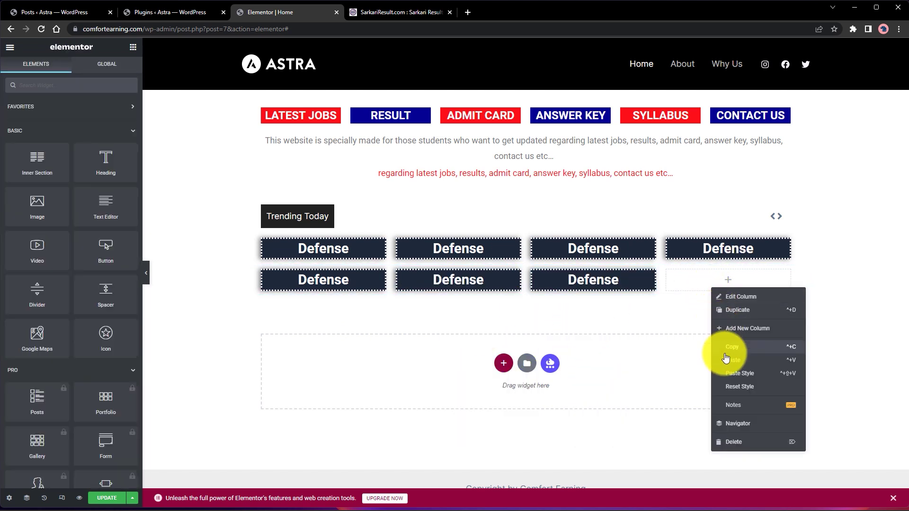
{"action": "left_click", "coordinate": [730, 360]}
{"action": "left_click", "coordinate": [851, 310]}
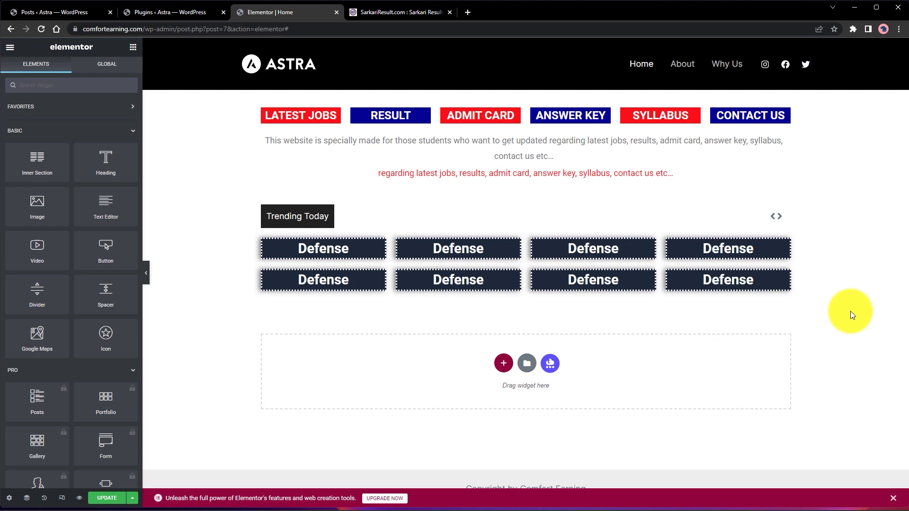
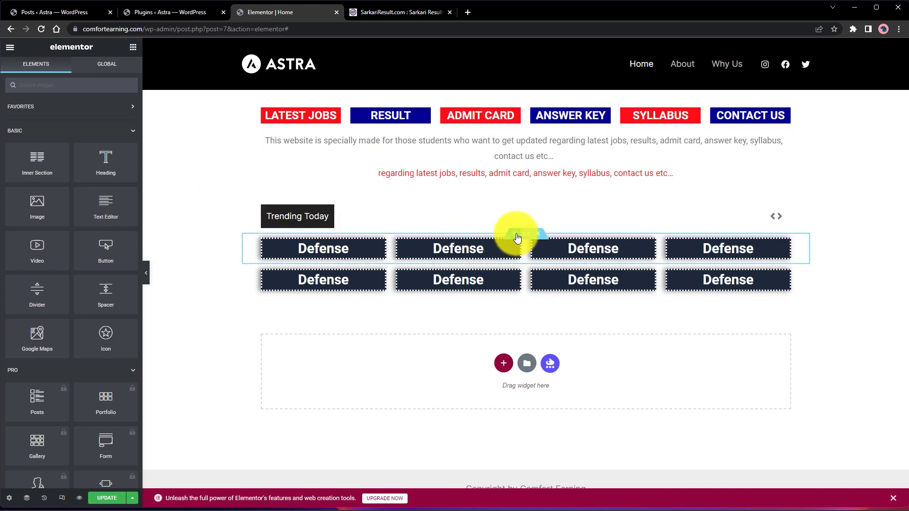
- Insert a new section containing a Spacer widget between the Trending Today ticker and the first Defense row
{"action": "left_click", "coordinate": [516, 236]}
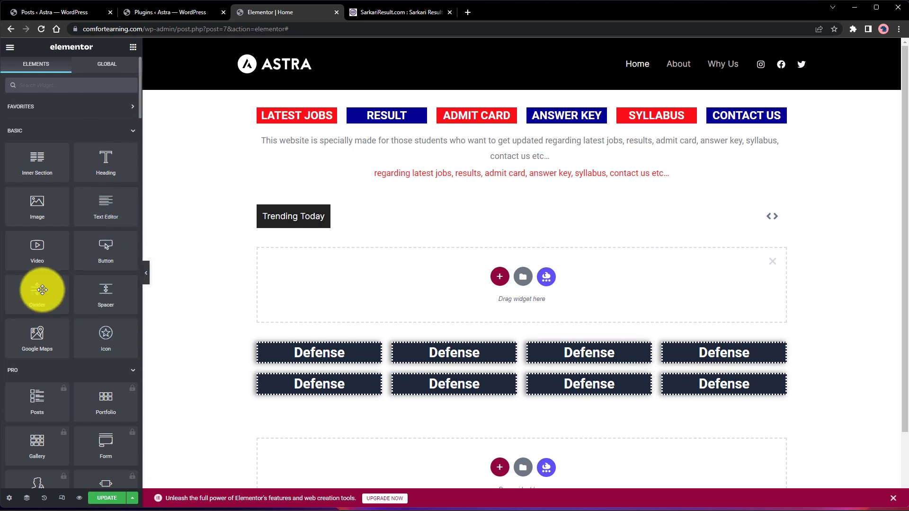
{"action": "left_click_drag", "start_coordinate": [105, 296], "coordinate": [497, 286]}
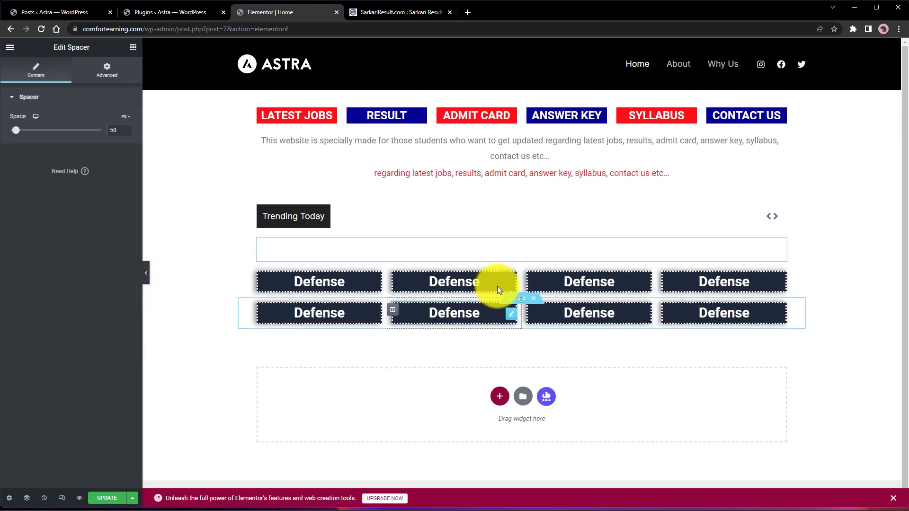
{"action": "left_click", "coordinate": [197, 311]}
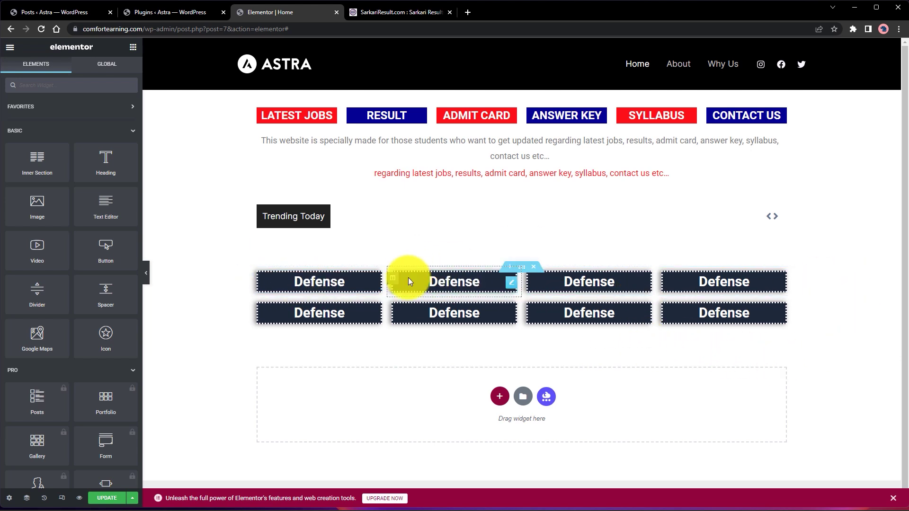
- Retitle the second, third and fourth headings of the first Defense row as Finance, Education and Digital
{"action": "double_click", "coordinate": [434, 283]}
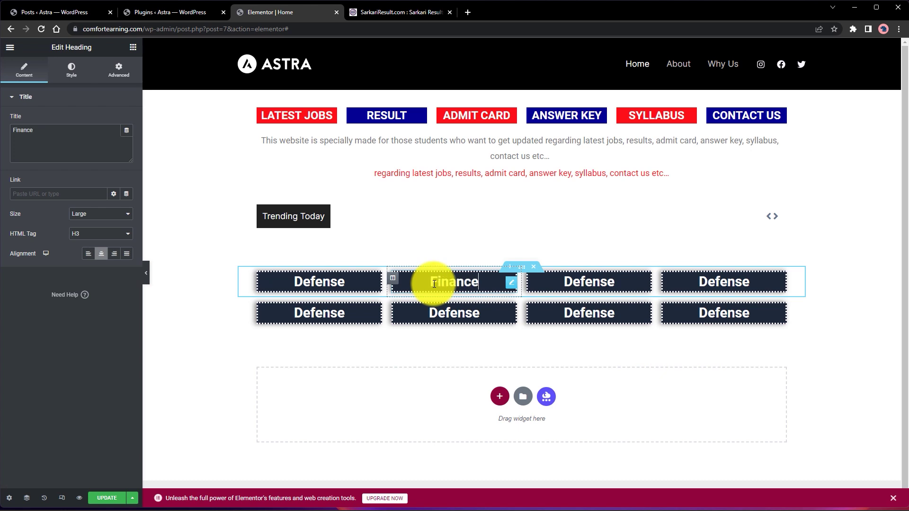
{"action": "double_click", "coordinate": [599, 284]}
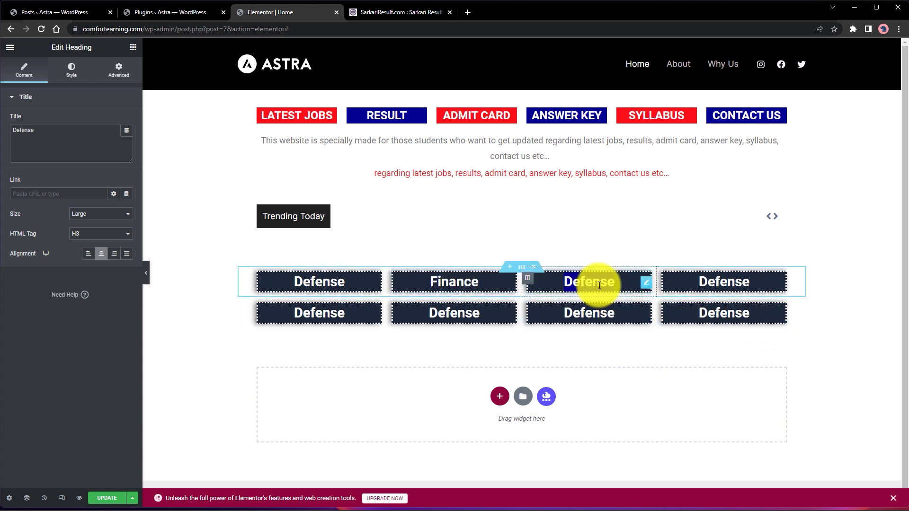
{"action": "type", "text": "Ef"}
{"action": "key", "text": "BackSpace"}
{"action": "type", "text": "d"}
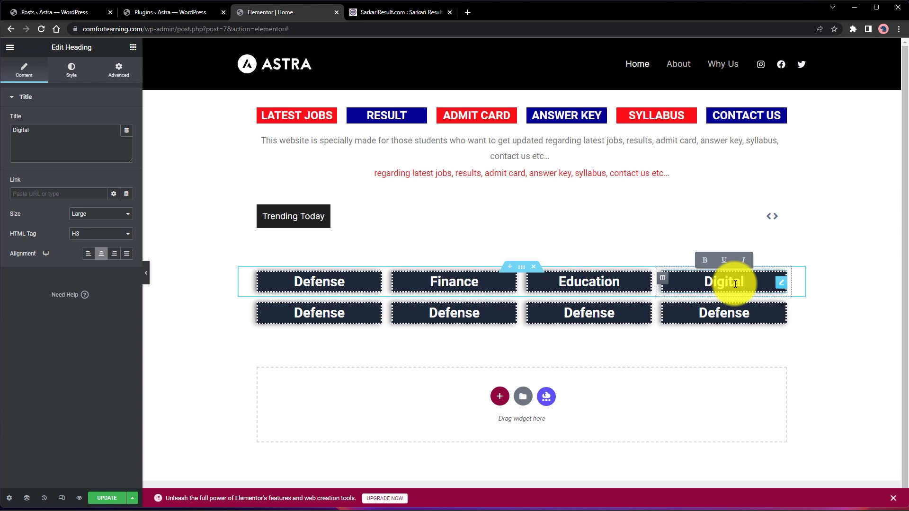
- Retitle the first three headings of the second Defense row as Collage, Schools and CBSE
{"action": "left_click", "coordinate": [328, 316]}
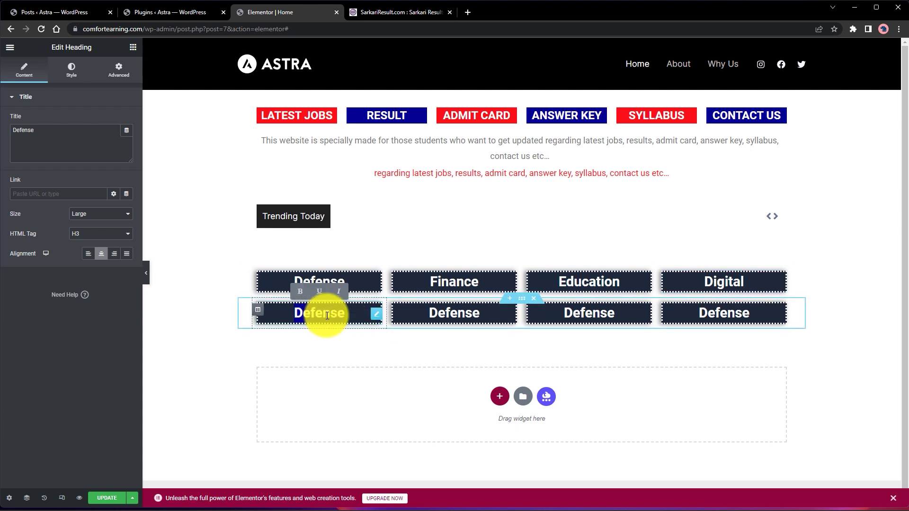
{"action": "type", "text": "Collage"}
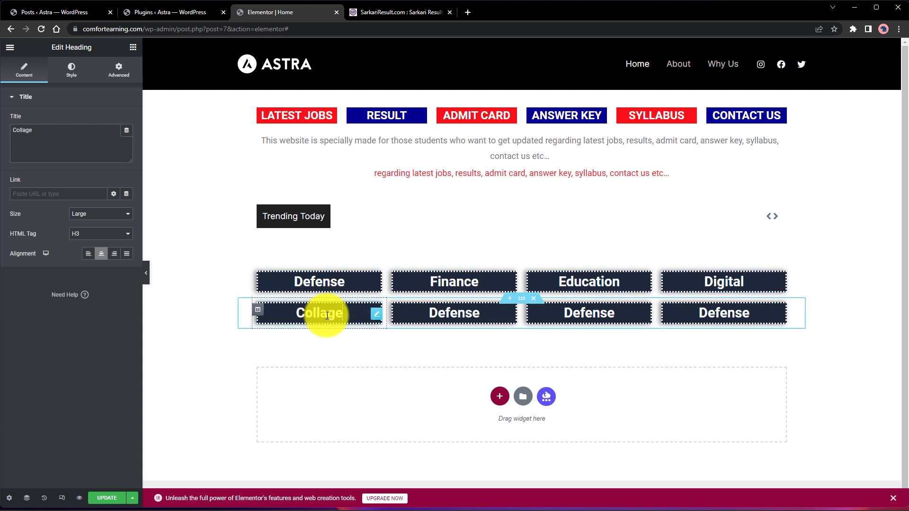
{"action": "left_click", "coordinate": [432, 305]}
{"action": "double_click", "coordinate": [441, 307]}
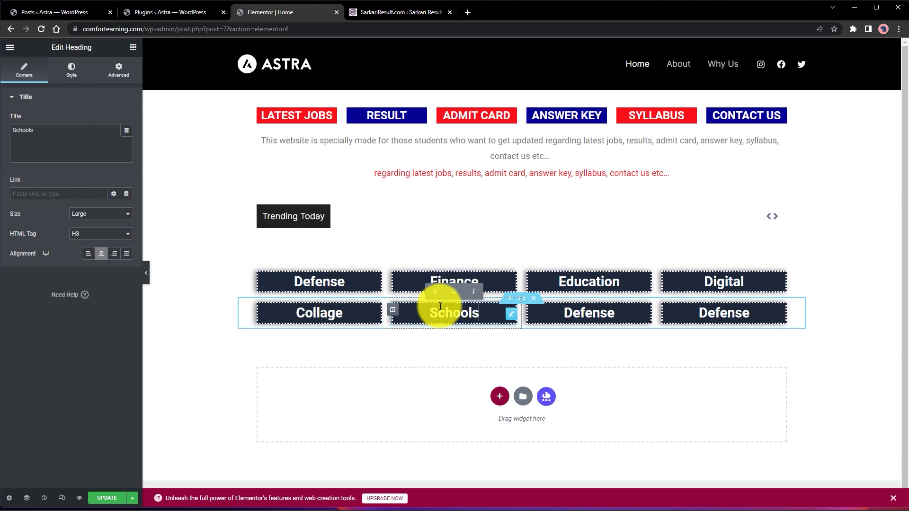
{"action": "double_click", "coordinate": [607, 316]}
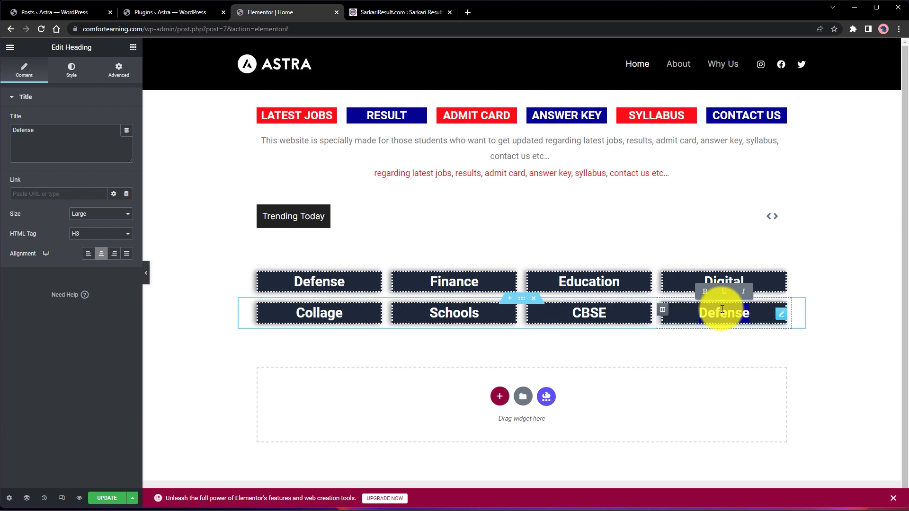
- Retitle the fourth heading of the second category row as HBSE and check the coloured boxes on SarkariResult.com for comparison
{"action": "left_click", "coordinate": [824, 289]}
{"action": "left_click", "coordinate": [374, 15]}
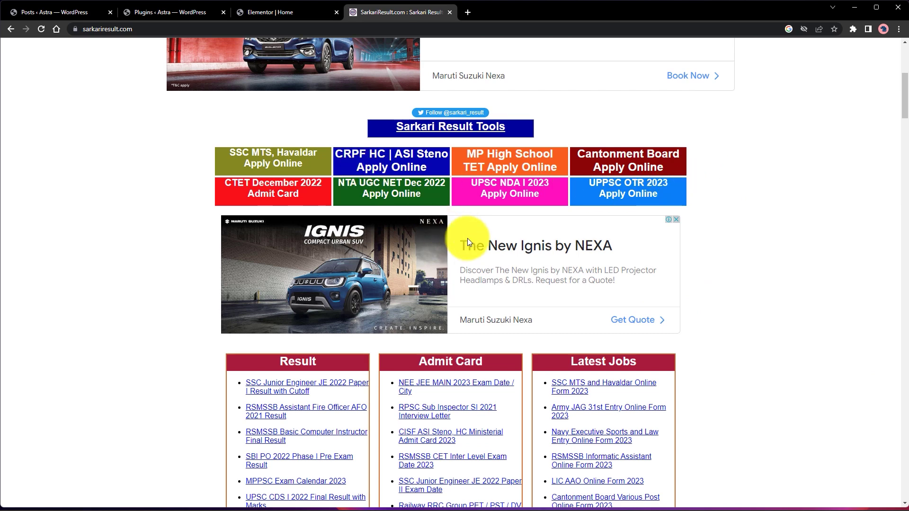
{"action": "left_click", "coordinate": [243, 9]}
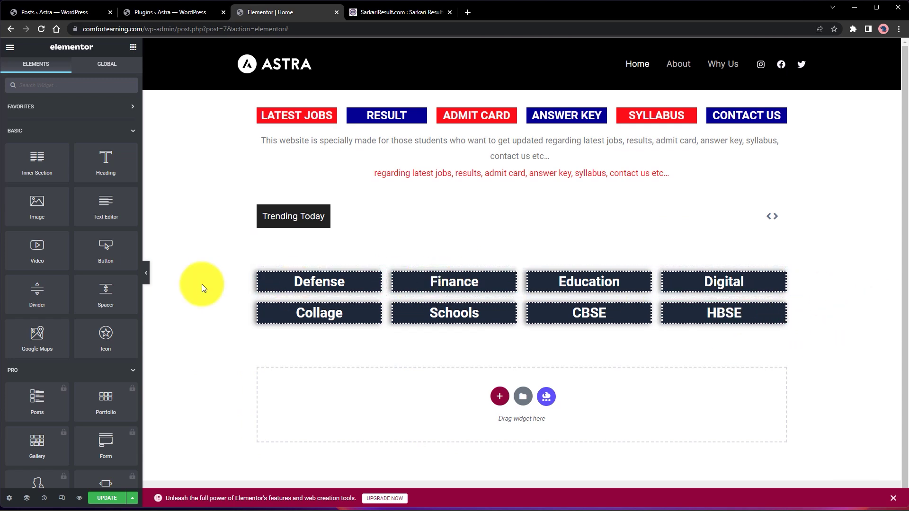
- Try Theme Color 1 as the background of the Finance heading
{"action": "left_click", "coordinate": [464, 281]}
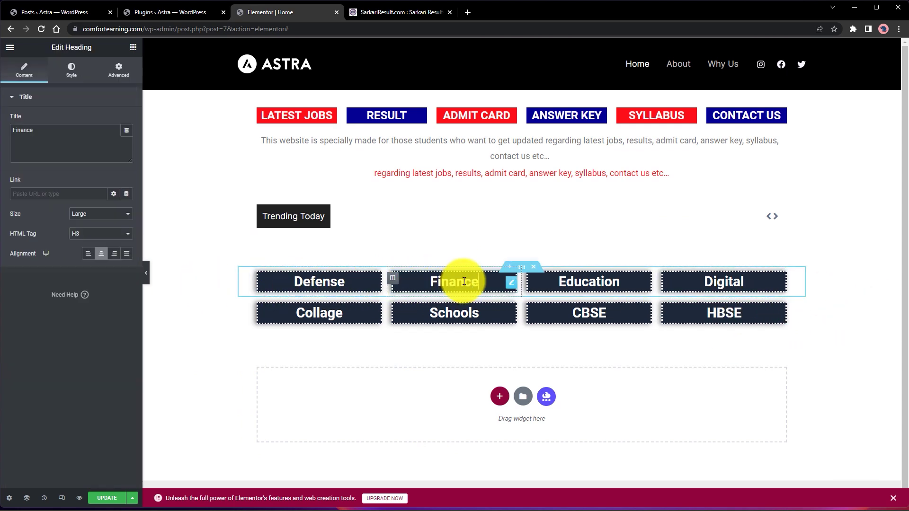
{"action": "left_click", "coordinate": [122, 69]}
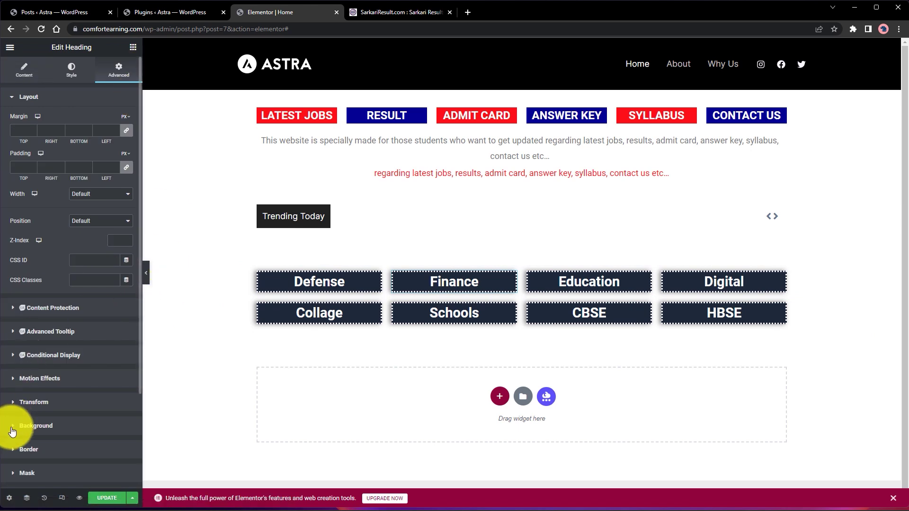
{"action": "left_click", "coordinate": [14, 426]}
{"action": "left_click", "coordinate": [114, 305]}
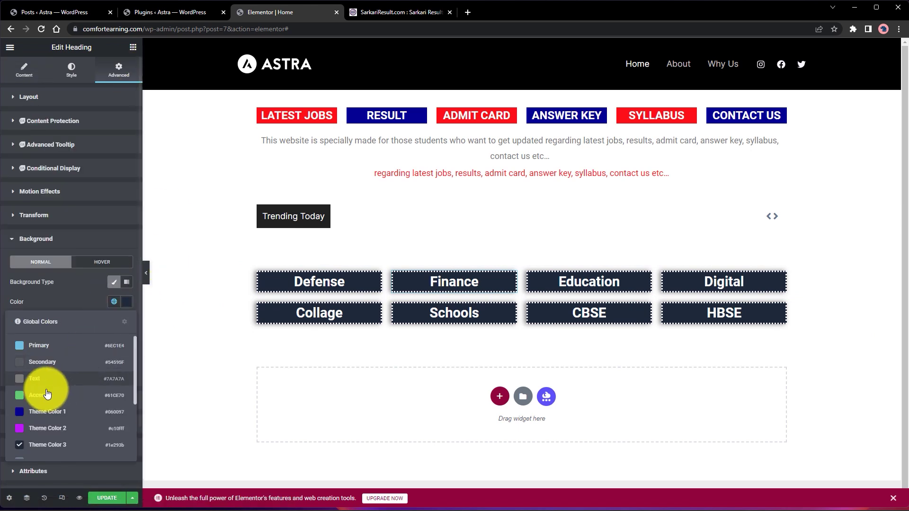
{"action": "left_click", "coordinate": [37, 413]}
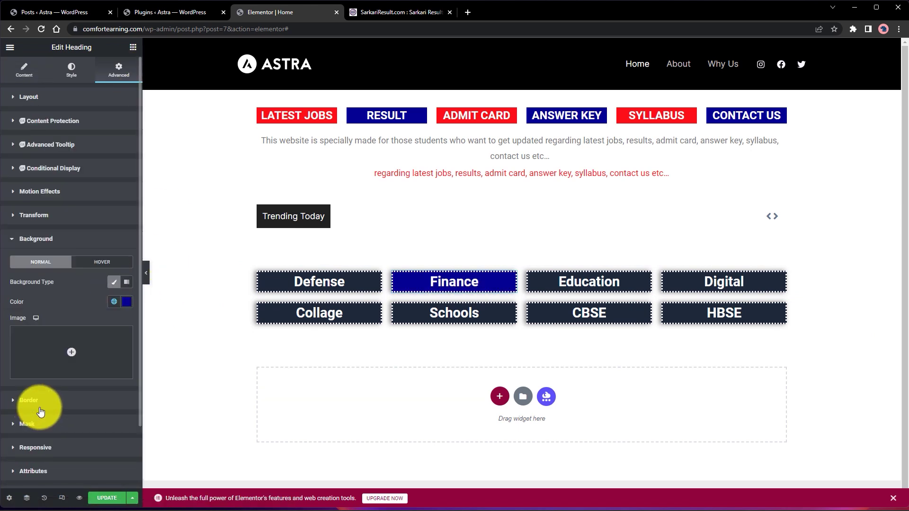
{"action": "left_click", "coordinate": [715, 283]}
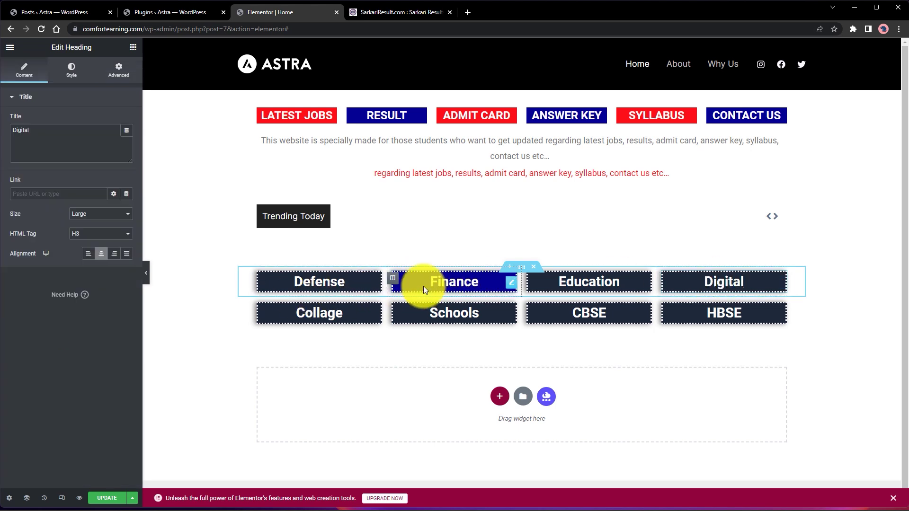
{"action": "left_click", "coordinate": [812, 286]}
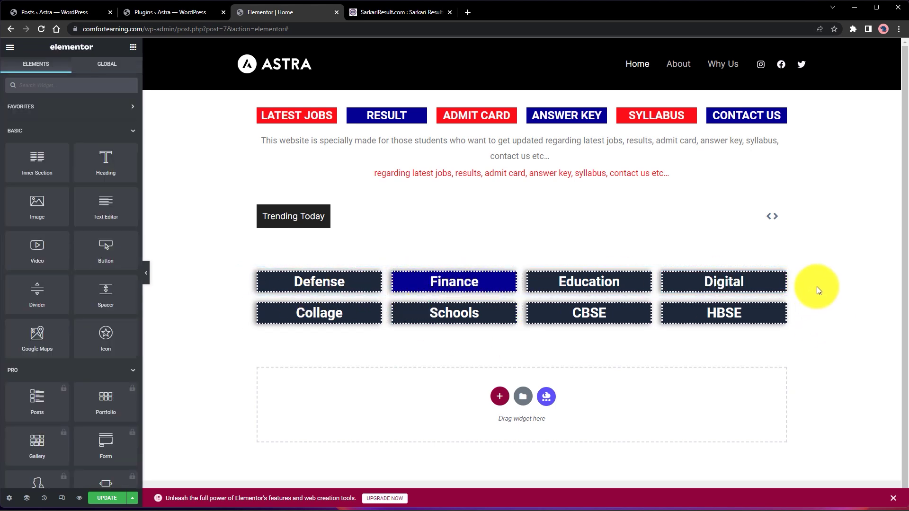
- Set the Finance heading's background back to Theme Color 3
{"action": "left_click", "coordinate": [497, 284]}
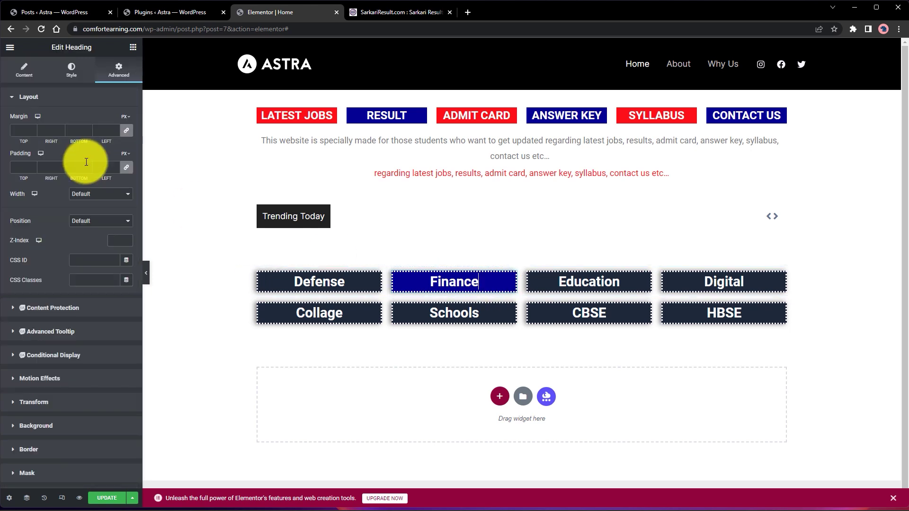
{"action": "left_click", "coordinate": [19, 426]}
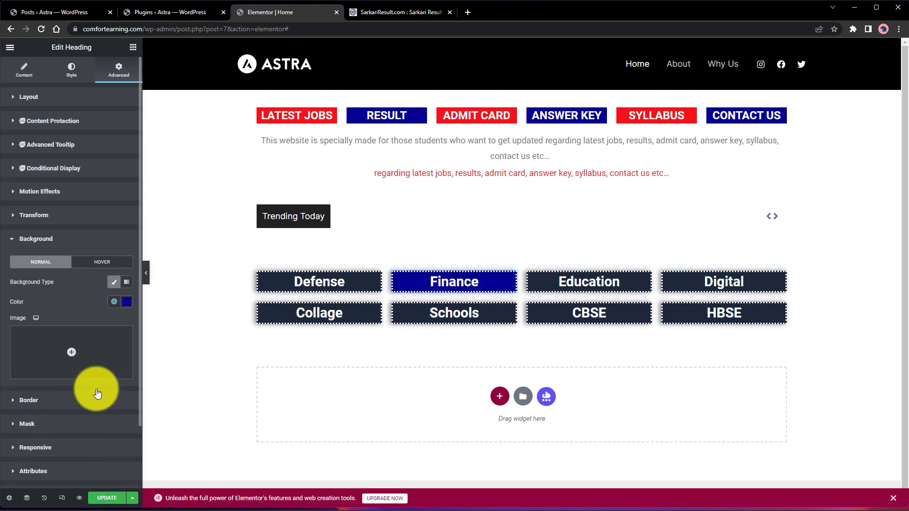
{"action": "left_click", "coordinate": [115, 302]}
{"action": "left_click", "coordinate": [37, 445]}
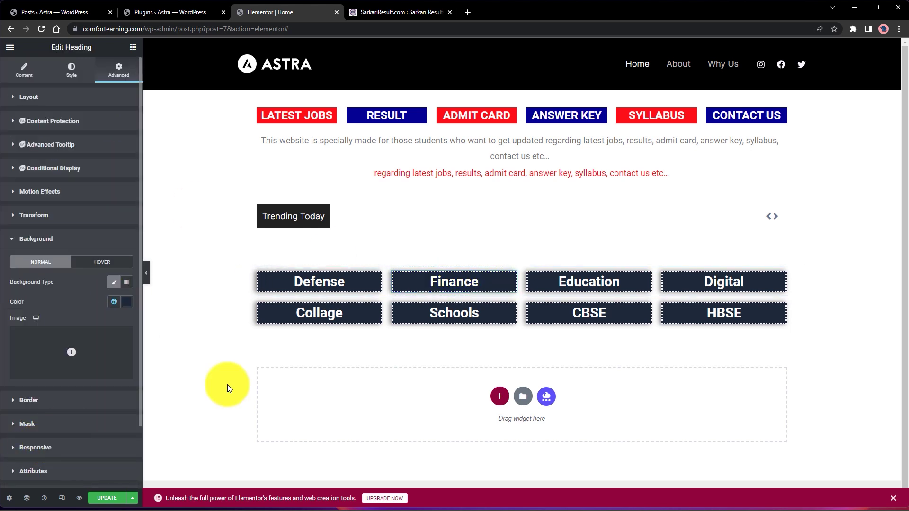
{"action": "left_click", "coordinate": [822, 263]}
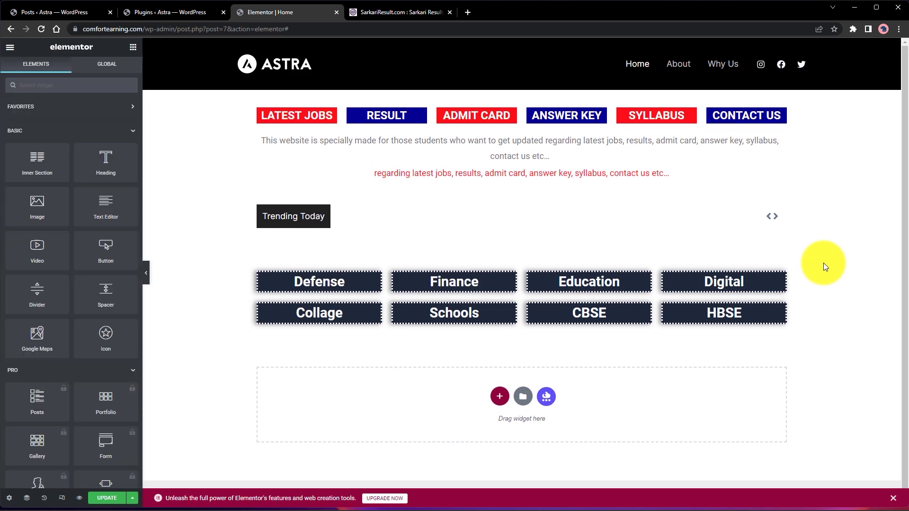
- Examine the layout of the Result, Admit Card and Latest Jobs columns on SarkariResult.com and return to the Home page editor
{"action": "left_click", "coordinate": [413, 14]}
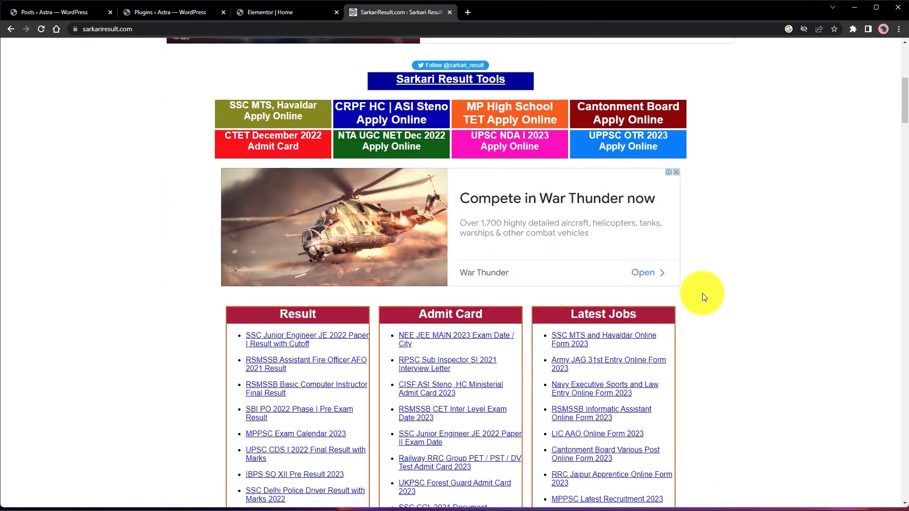
{"action": "scroll", "coordinate": [703, 293], "scroll_direction": "down", "scroll_amount": 4}
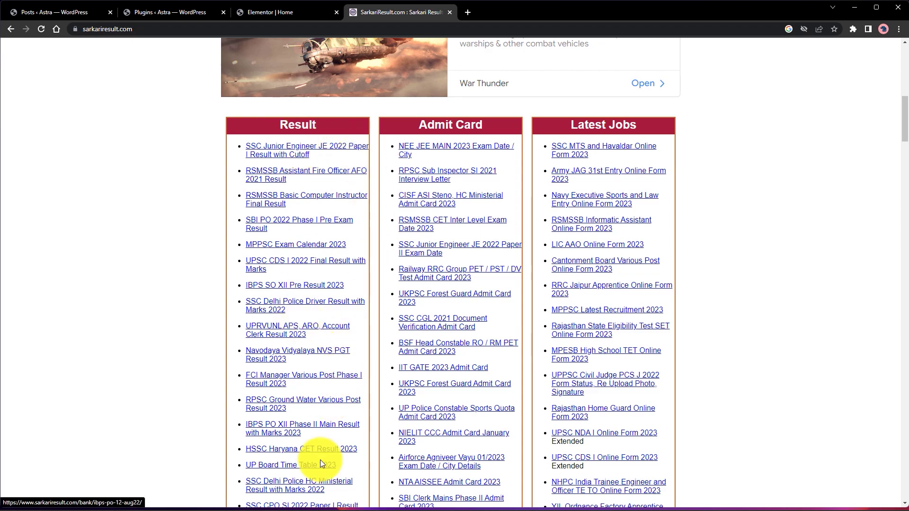
{"action": "scroll", "coordinate": [546, 371], "scroll_direction": "down", "scroll_amount": 7}
{"action": "scroll", "coordinate": [523, 354], "scroll_direction": "up", "scroll_amount": 12}
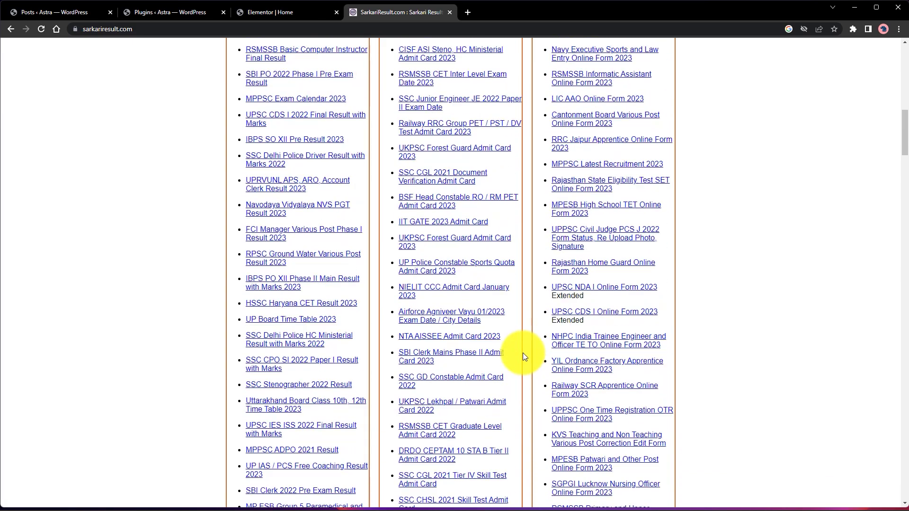
{"action": "scroll", "coordinate": [479, 280], "scroll_direction": "up", "scroll_amount": 5}
{"action": "left_click", "coordinate": [286, 12]}
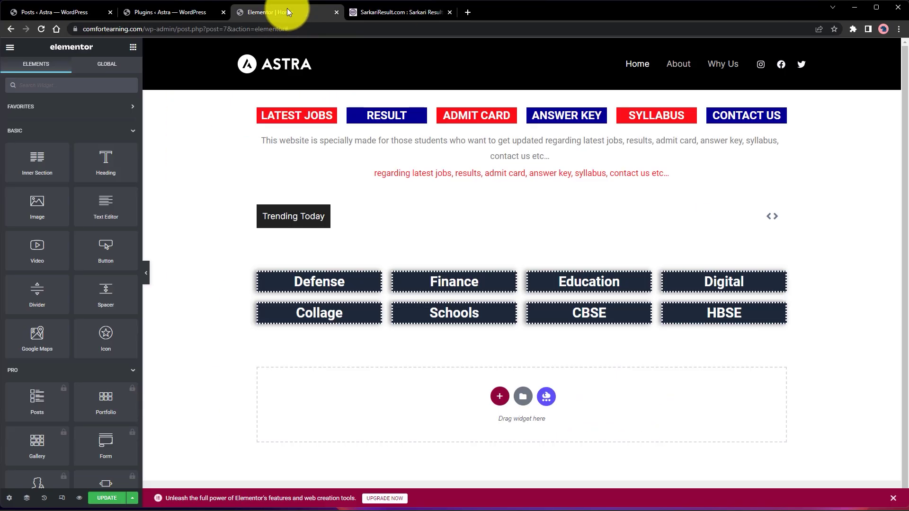
{"action": "scroll", "coordinate": [615, 379], "scroll_direction": "down", "scroll_amount": 1}
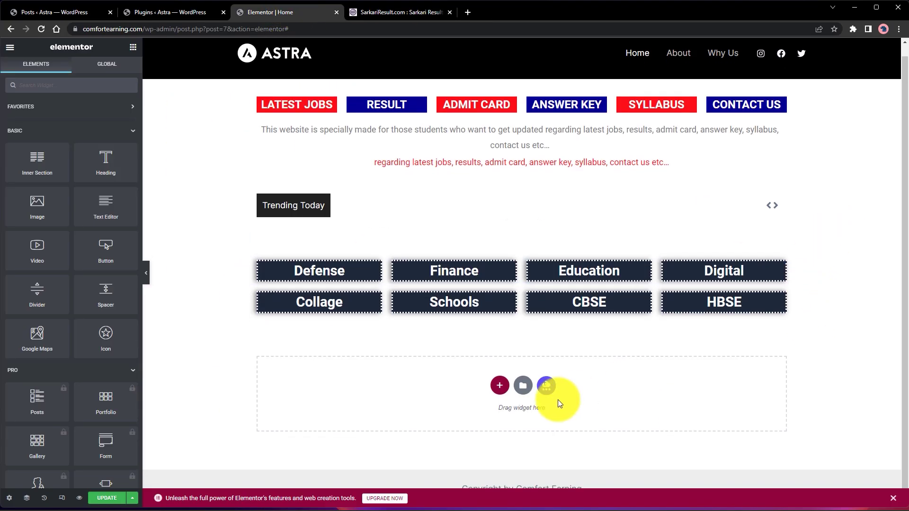
{"action": "left_click", "coordinate": [388, 13]}
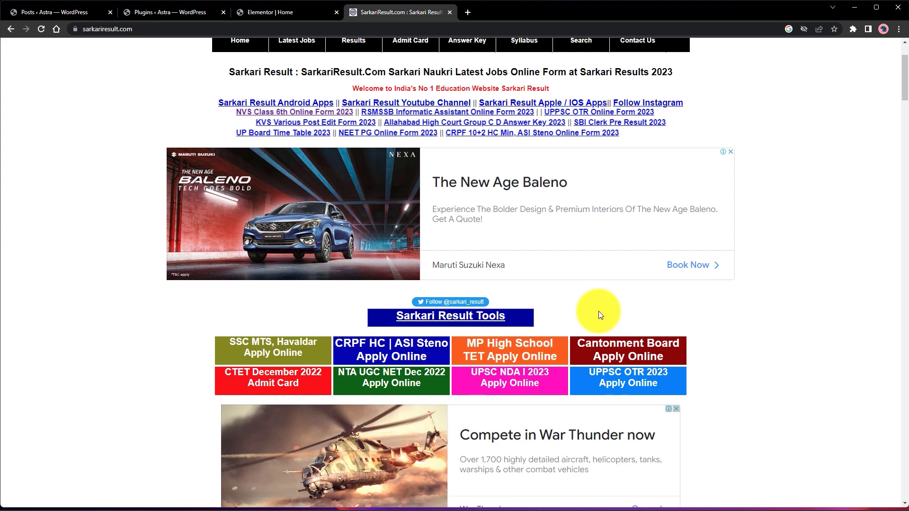
{"action": "scroll", "coordinate": [516, 333], "scroll_direction": "down", "scroll_amount": 4}
{"action": "scroll", "coordinate": [516, 333], "scroll_direction": "down", "scroll_amount": 3}
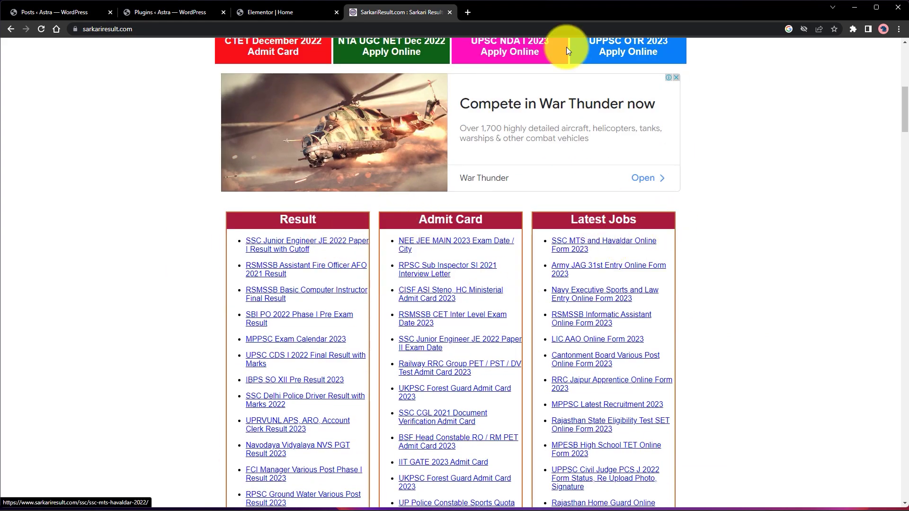
{"action": "left_click", "coordinate": [305, 13]}
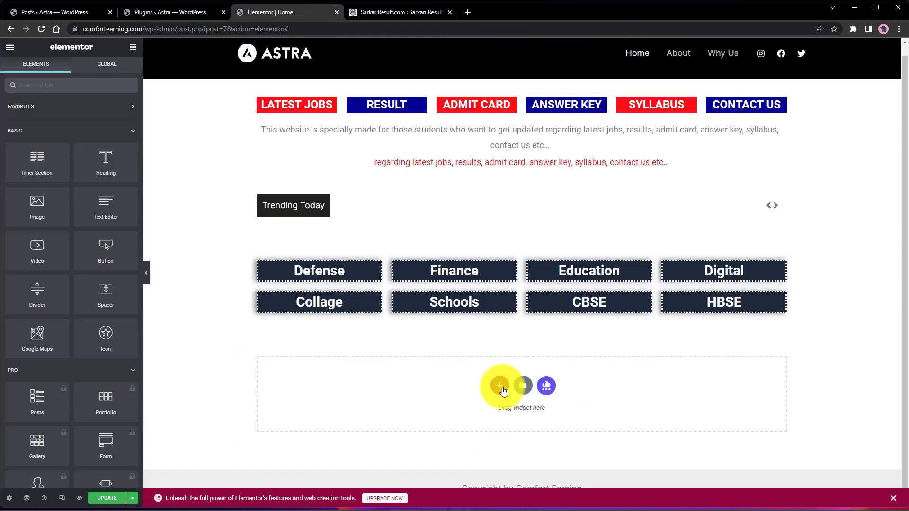
- Add a new section with three equal columns below the category headings and select its first column
{"action": "left_click", "coordinate": [500, 386]}
{"action": "scroll", "coordinate": [695, 325], "scroll_direction": "down", "scroll_amount": 1}
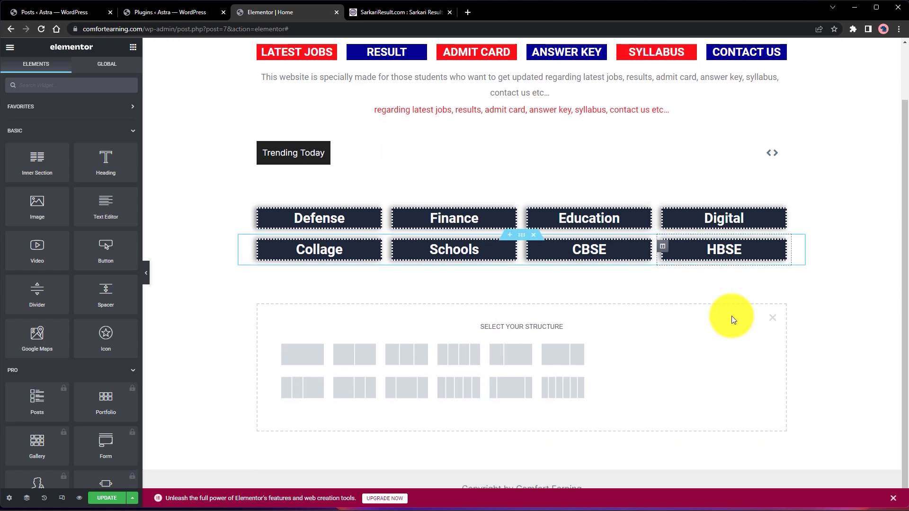
{"action": "left_click", "coordinate": [393, 355]}
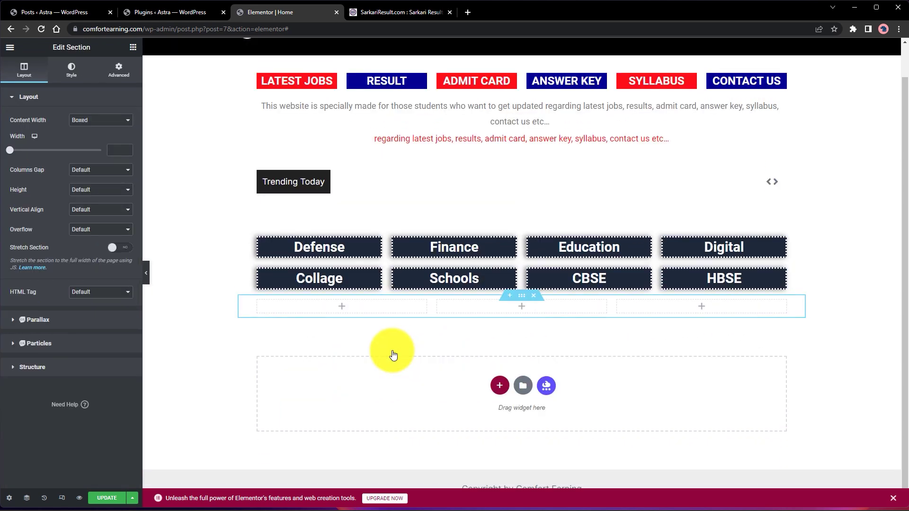
{"action": "left_click", "coordinate": [258, 307]}
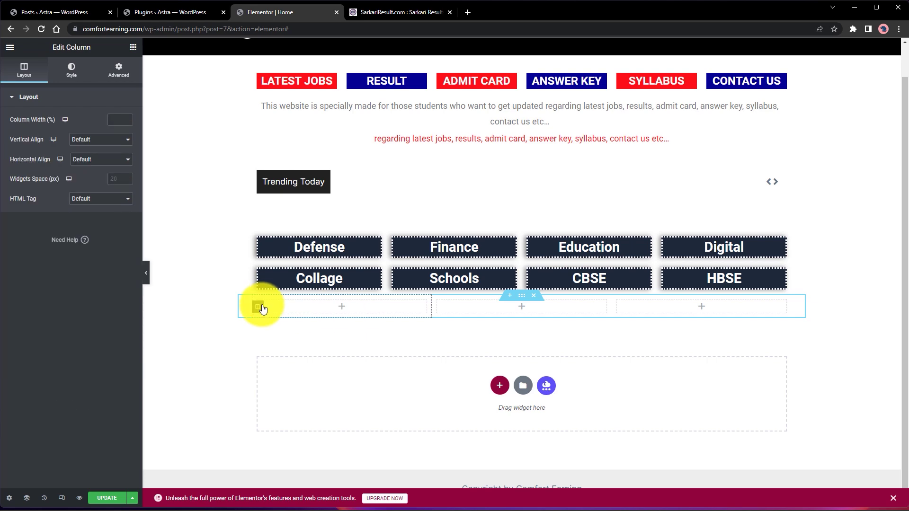
- Examine the three-column list layout on the SarkariResult page, and bring up the widget list in the Elementor editor
{"action": "left_click", "coordinate": [410, 9]}
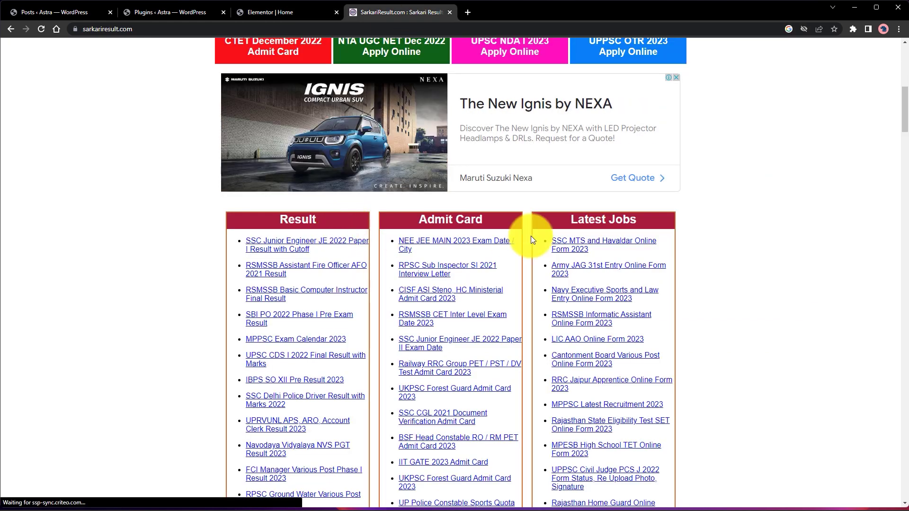
{"action": "left_click", "coordinate": [257, 18]}
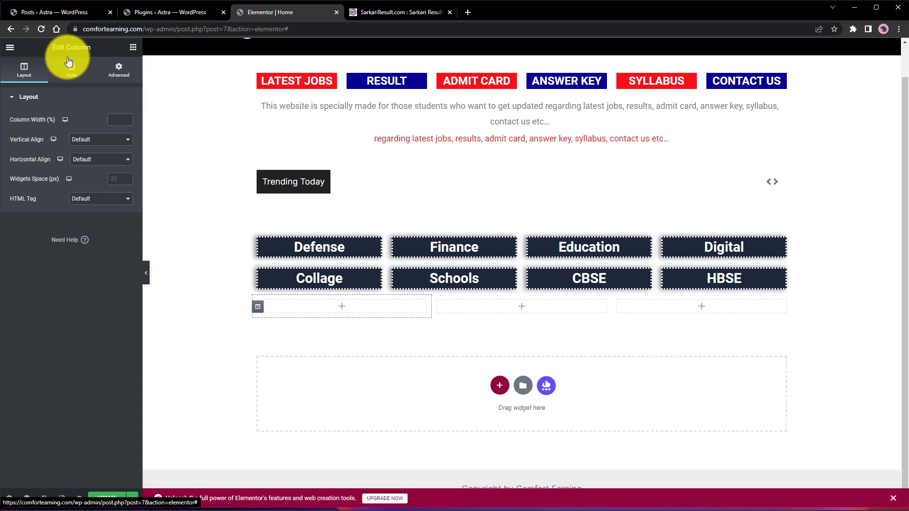
{"action": "left_click", "coordinate": [11, 48]}
{"action": "left_click", "coordinate": [10, 48]}
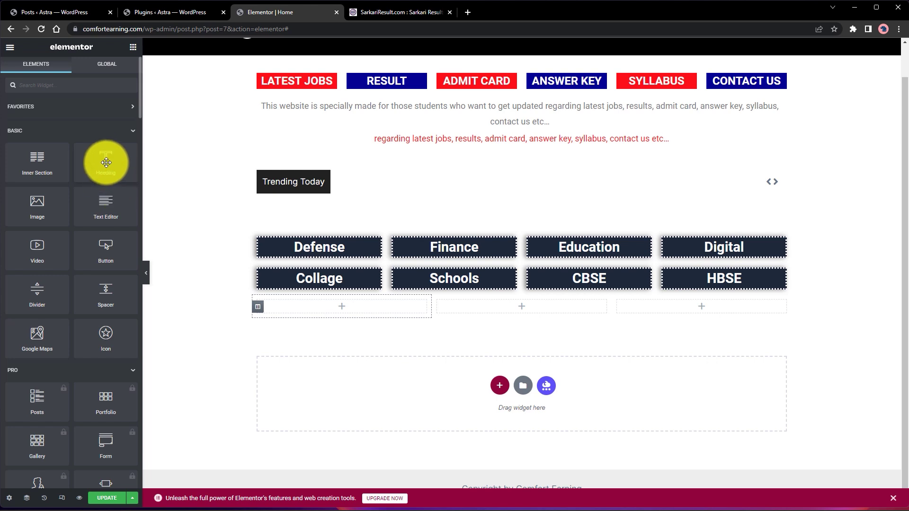
{"action": "mouse_move", "coordinate": [106, 163]}
{"action": "left_mouse_down"}
{"action": "mouse_move", "coordinate": [126, 186]}
{"action": "mouse_move", "coordinate": [339, 303]}
{"action": "mouse_move", "coordinate": [63, 155]}
{"action": "mouse_move", "coordinate": [96, 162]}
{"action": "left_mouse_up"}
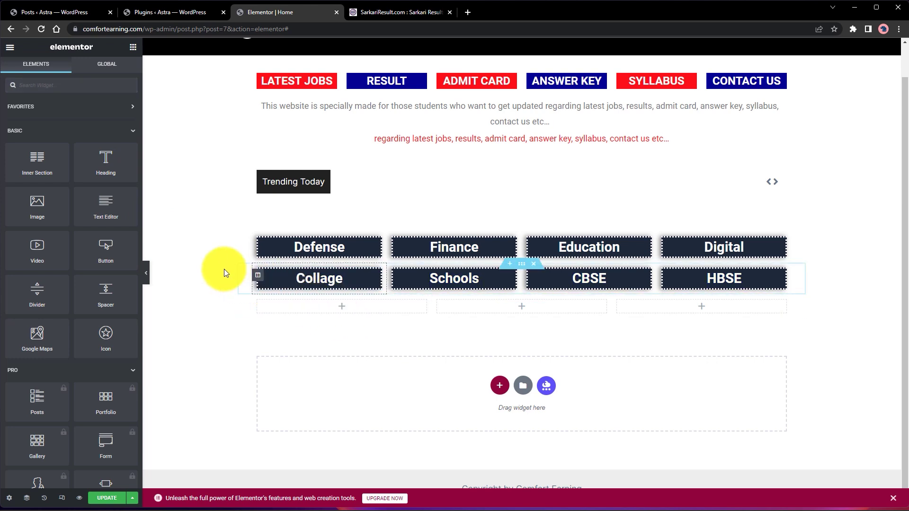
- Copy the existing Defense heading into the first column of the new three-column section
{"action": "right_click", "coordinate": [329, 250]}
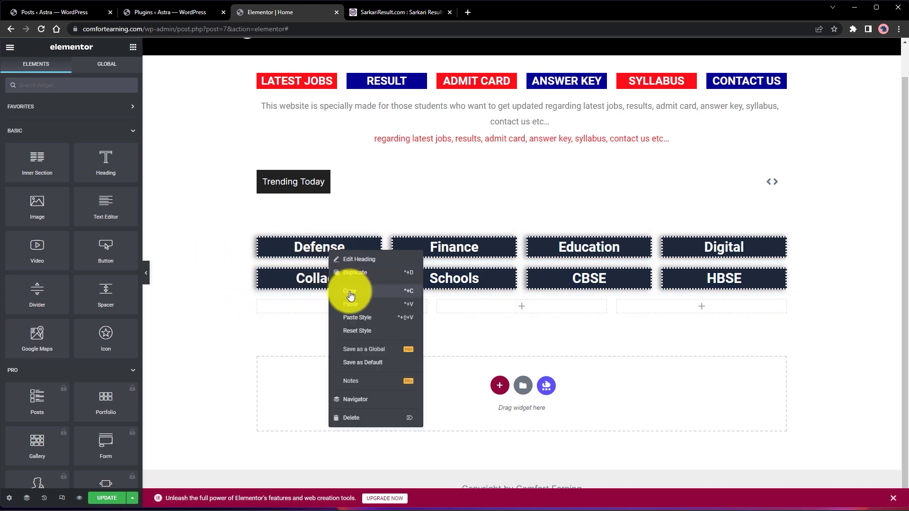
{"action": "right_click", "coordinate": [340, 306]}
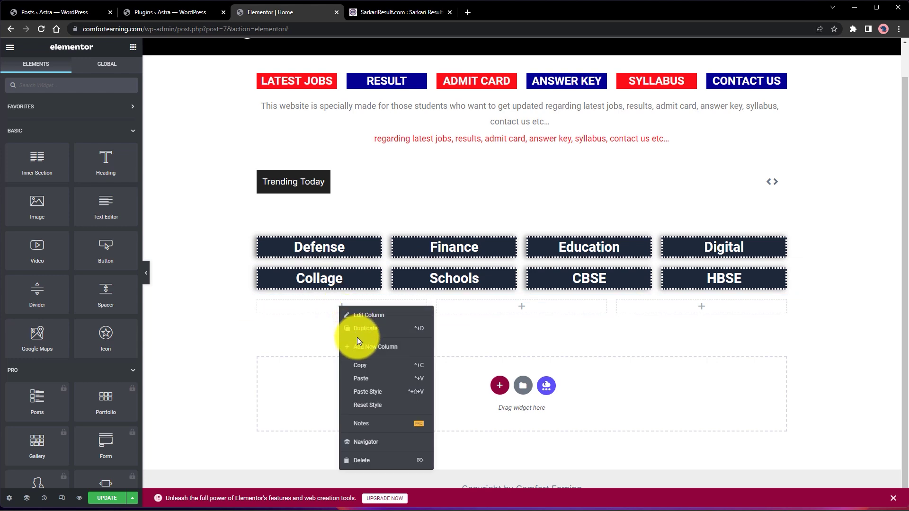
{"action": "left_click", "coordinate": [370, 379]}
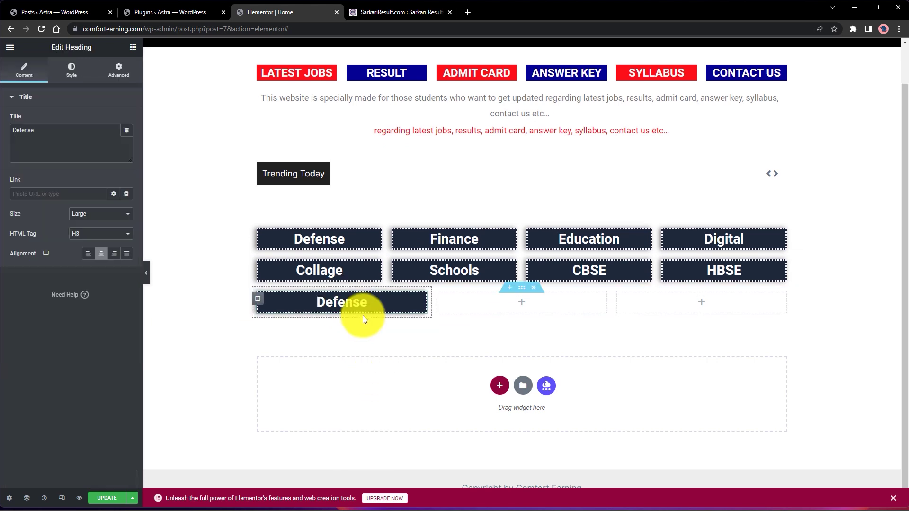
- Set the background colour of the copied Defense heading to red (#FF0000)
{"action": "right_click", "coordinate": [382, 303]}
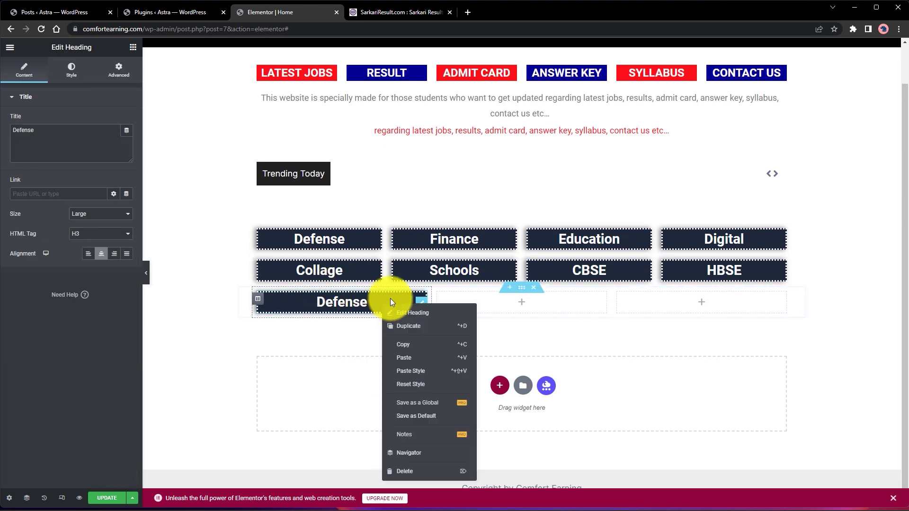
{"action": "left_click", "coordinate": [119, 73]}
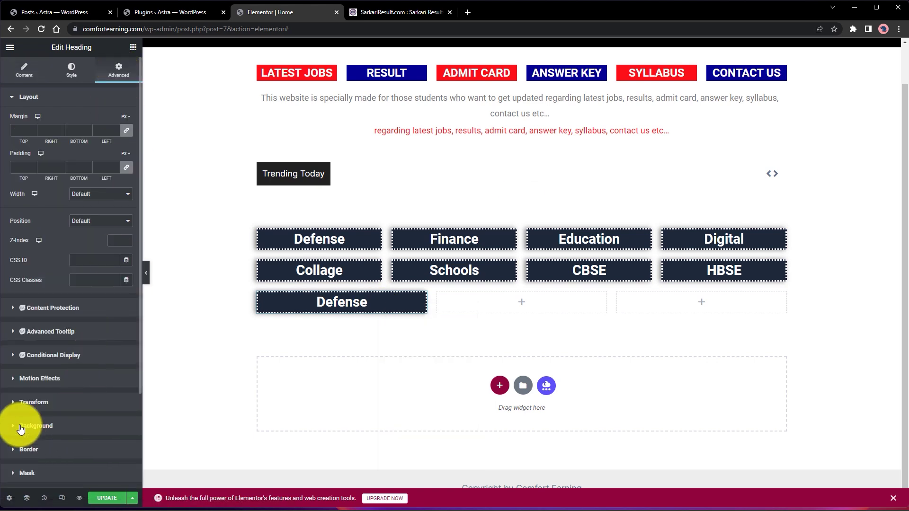
{"action": "left_click", "coordinate": [14, 432]}
{"action": "left_click", "coordinate": [113, 302]}
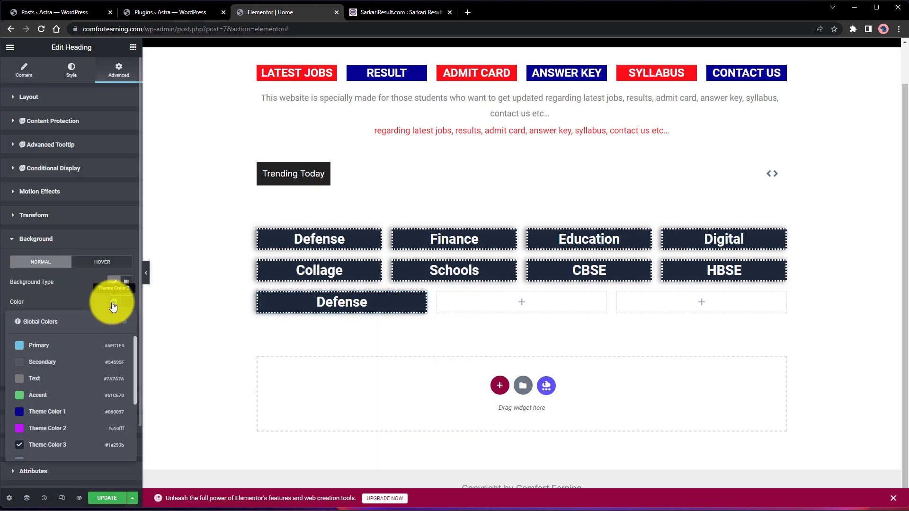
{"action": "scroll", "coordinate": [51, 419], "scroll_direction": "down", "scroll_amount": 2}
{"action": "left_click", "coordinate": [49, 430]}
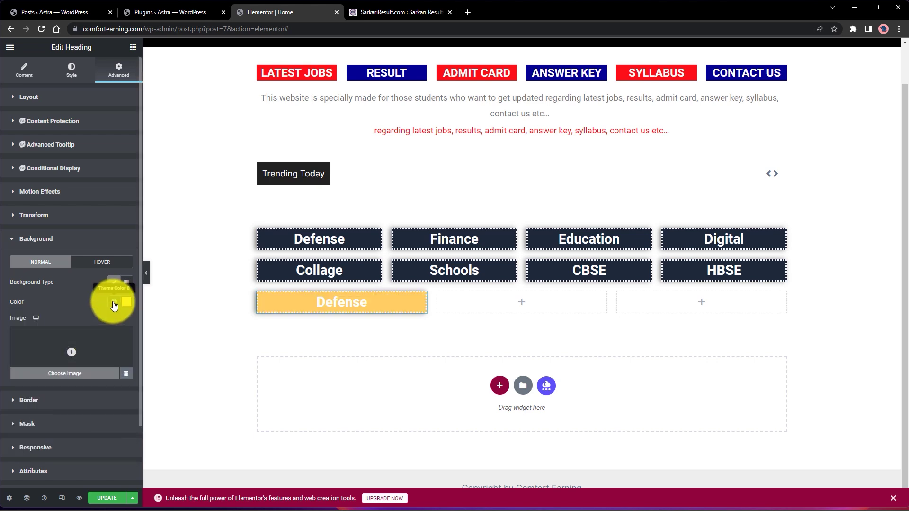
{"action": "left_click", "coordinate": [126, 303]}
{"action": "left_click_drag", "start_coordinate": [81, 421], "coordinate": [1, 423]}
{"action": "left_click_drag", "start_coordinate": [112, 345], "coordinate": [179, 312]}
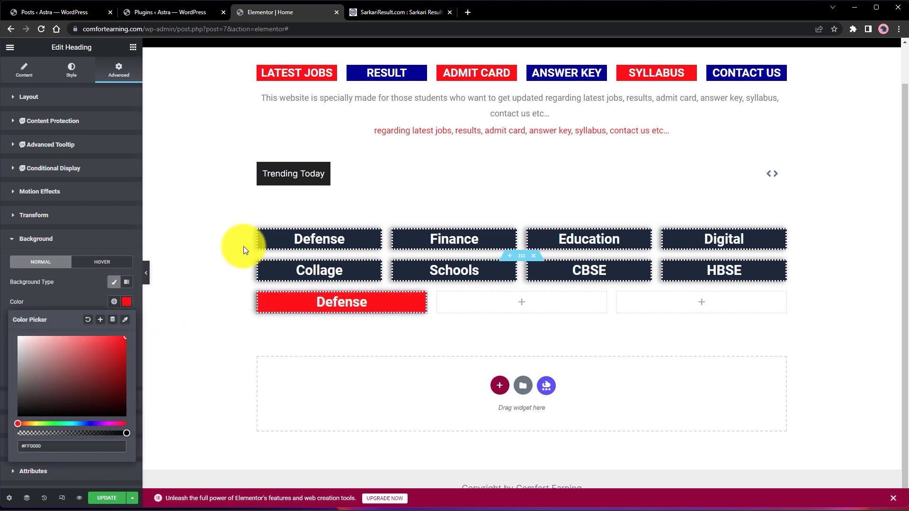
{"action": "left_click", "coordinate": [198, 255]}
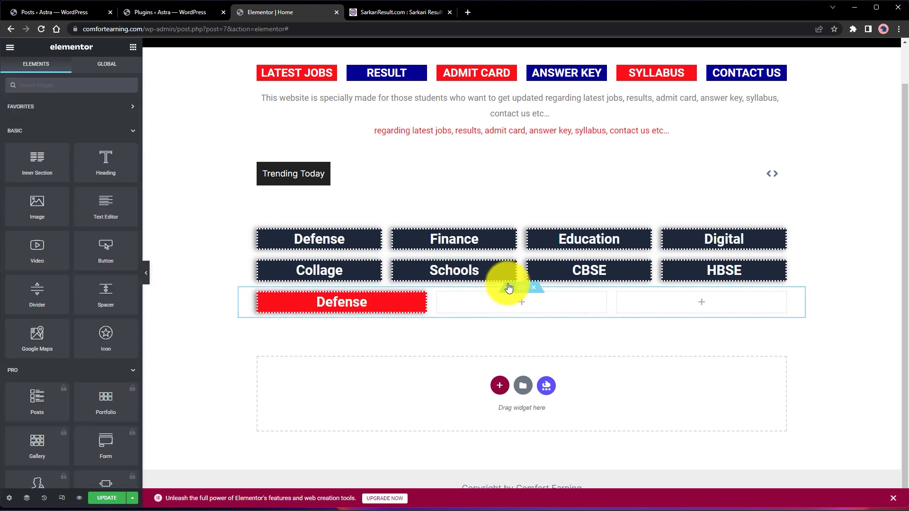
- Try a divider in a new section above the red Defense heading, and undo it
{"action": "left_click", "coordinate": [508, 290]}
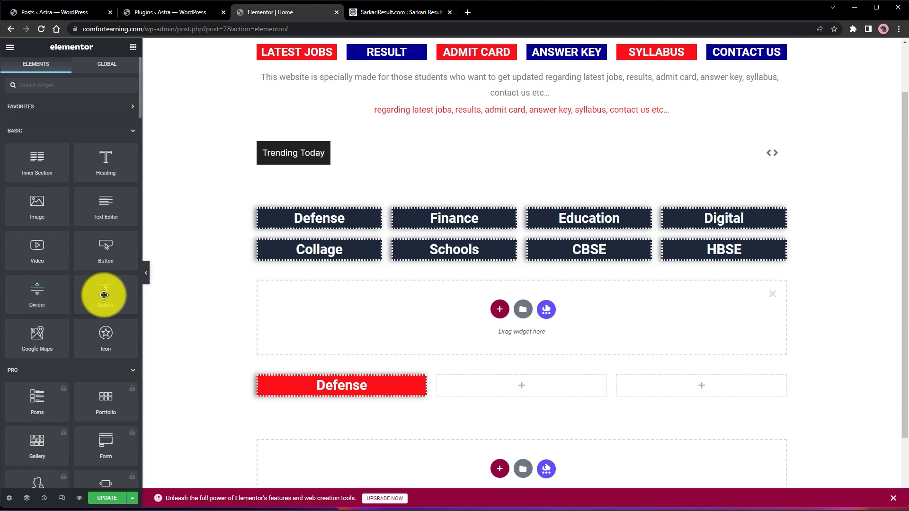
{"action": "left_click_drag", "start_coordinate": [104, 295], "coordinate": [476, 308]}
{"action": "left_click_drag", "start_coordinate": [37, 298], "coordinate": [510, 312]}
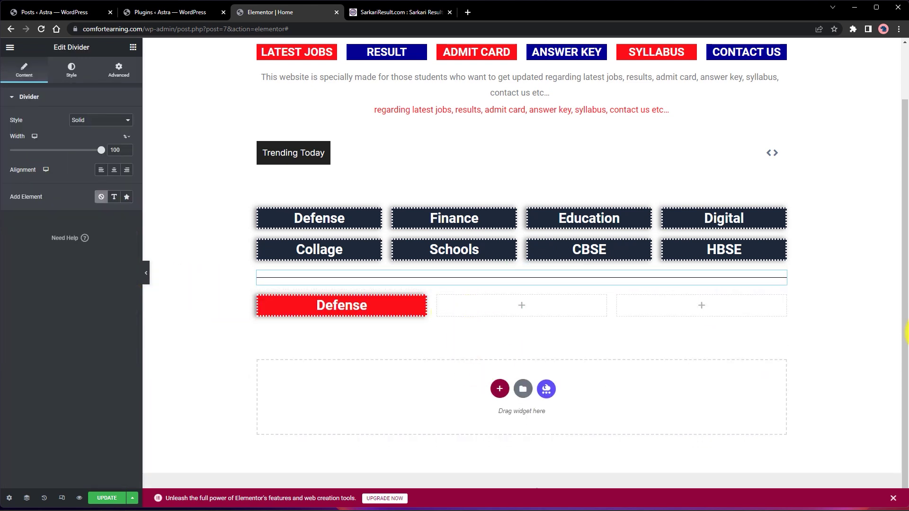
{"action": "left_click", "coordinate": [855, 300]}
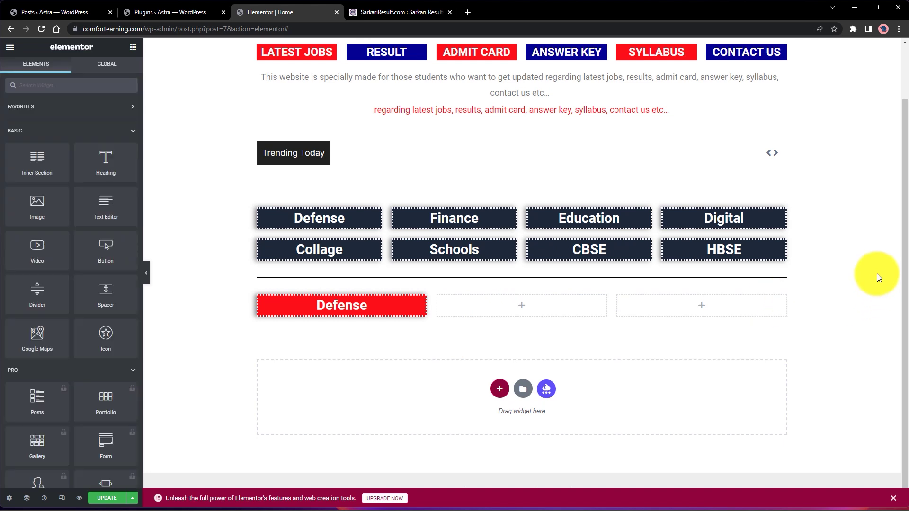
{"action": "key", "text": "ctrl+z"}
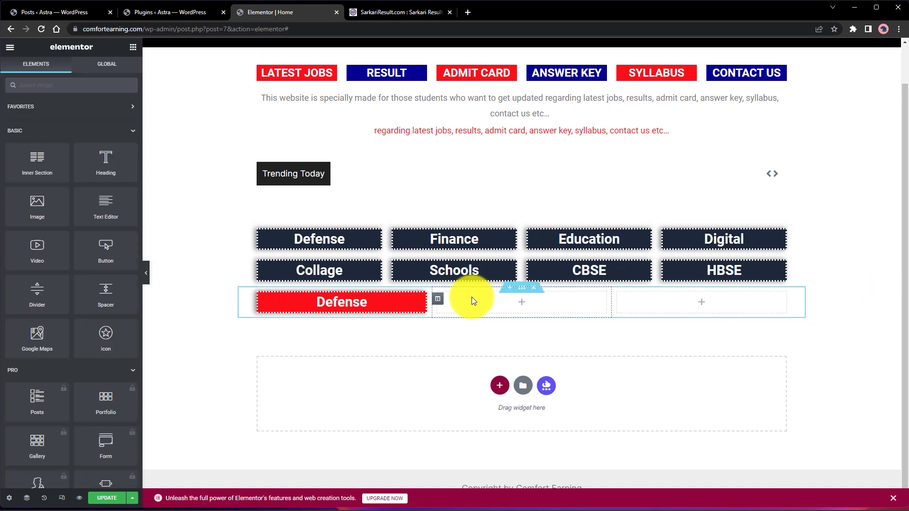
- Insert a spacer in a new section between the category headings and the red Defense heading
{"action": "left_click_drag", "start_coordinate": [95, 295], "coordinate": [508, 292]}
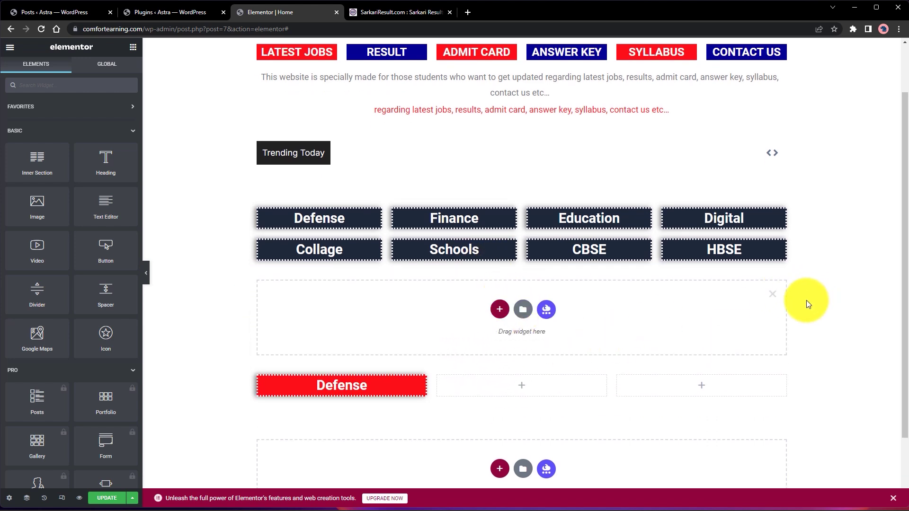
{"action": "left_click_drag", "start_coordinate": [94, 295], "coordinate": [500, 313]}
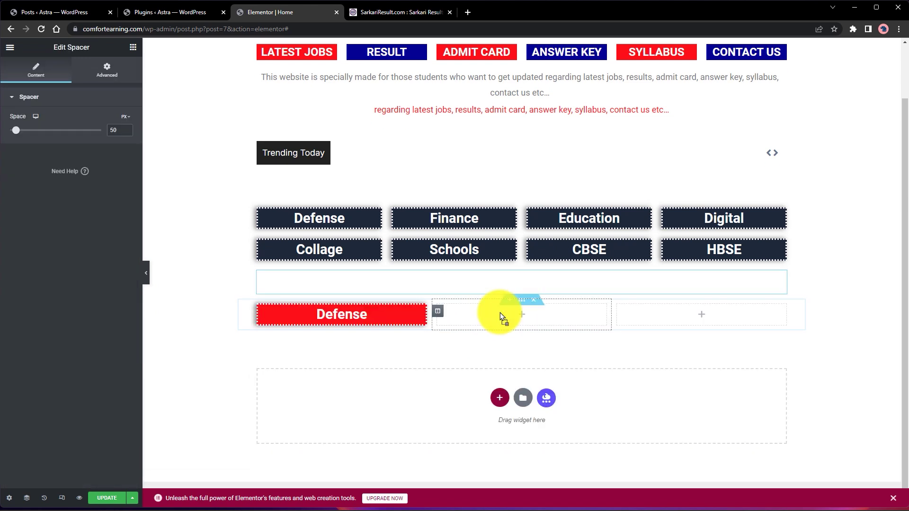
{"action": "left_click", "coordinate": [820, 289]}
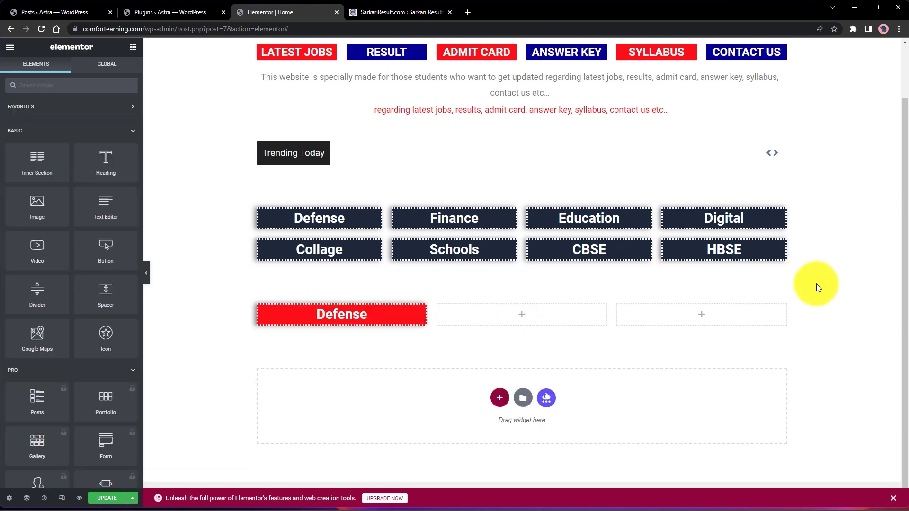
{"action": "scroll", "coordinate": [773, 338], "scroll_direction": "up", "scroll_amount": 1}
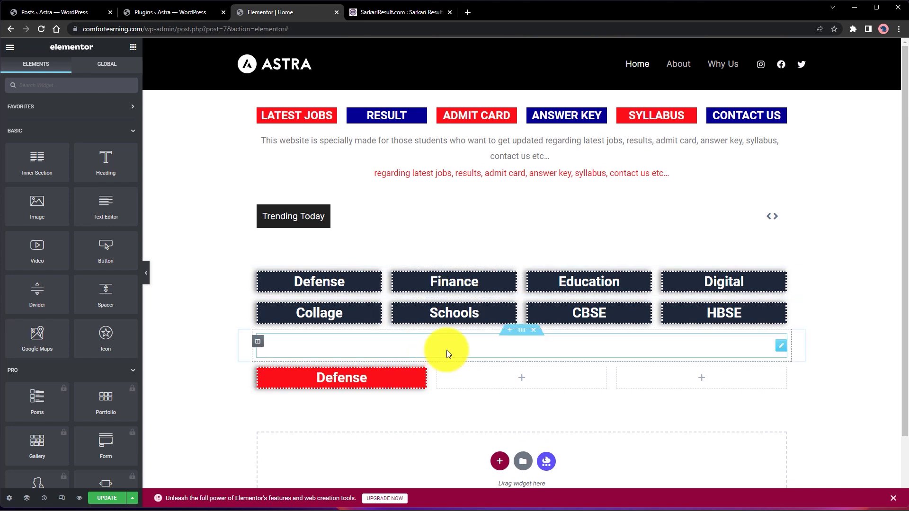
{"action": "scroll", "coordinate": [455, 332], "scroll_direction": "down", "scroll_amount": 1}
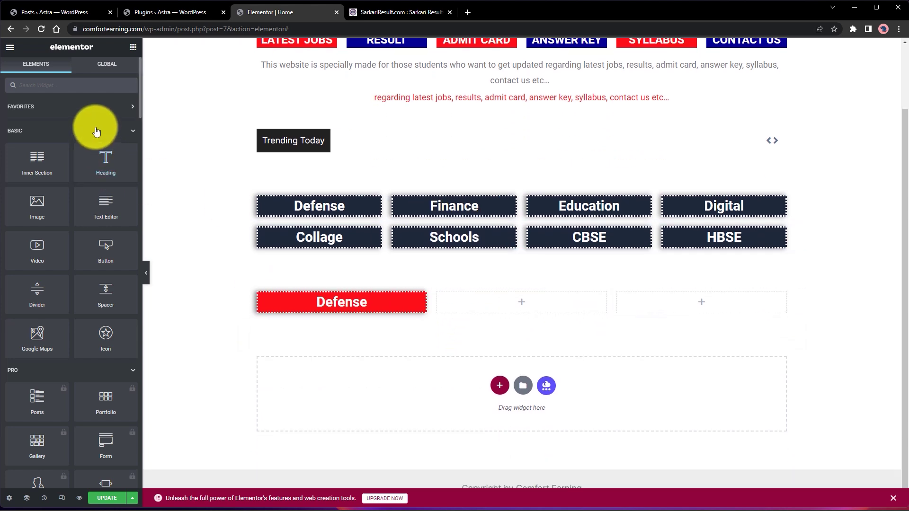
{"action": "scroll", "coordinate": [509, 329], "scroll_direction": "up", "scroll_amount": 1}
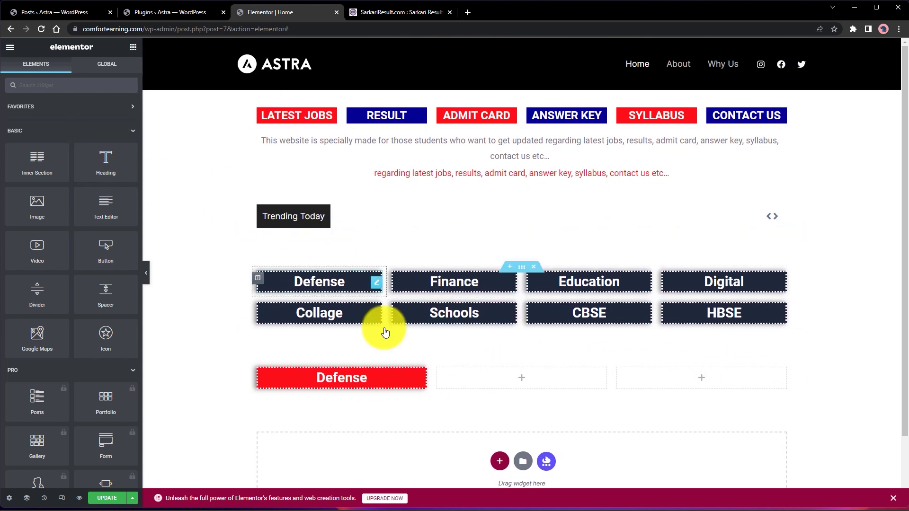
{"action": "scroll", "coordinate": [374, 325], "scroll_direction": "down", "scroll_amount": 1}
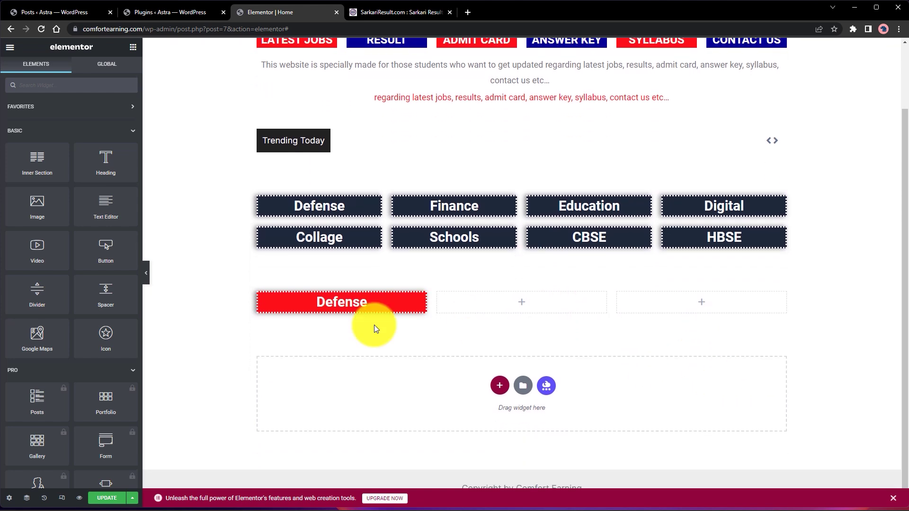
- Try duplicating the red Defense heading, and undo the duplication
{"action": "left_click", "coordinate": [386, 301]}
{"action": "right_click", "coordinate": [377, 301]}
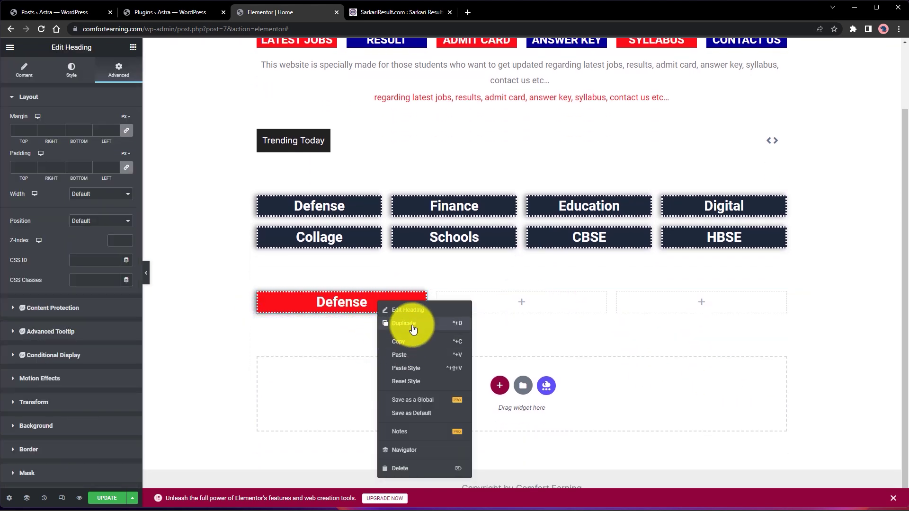
{"action": "left_click", "coordinate": [411, 324]}
{"action": "key", "text": "ctrl+z"}
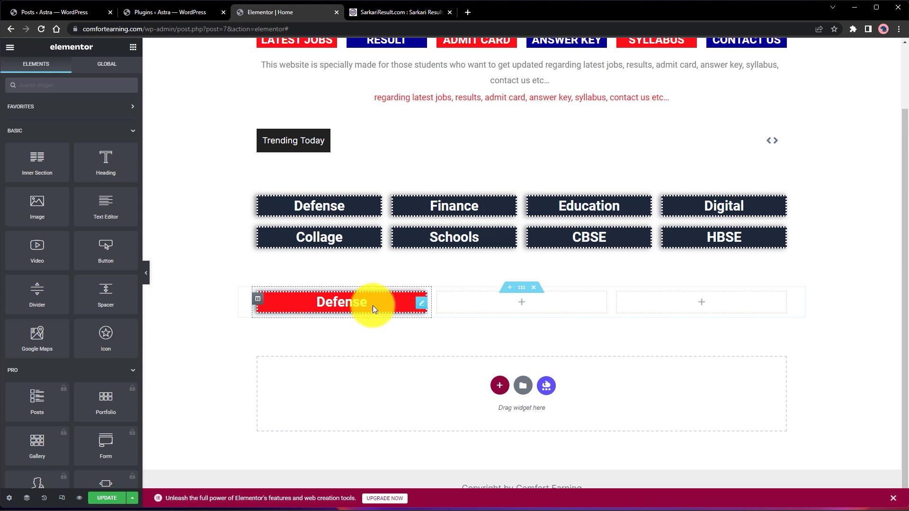
- Copy the red Defense heading into the second and third columns of its section
{"action": "right_click", "coordinate": [373, 305]}
{"action": "left_click", "coordinate": [415, 348]}
{"action": "right_click", "coordinate": [512, 311]}
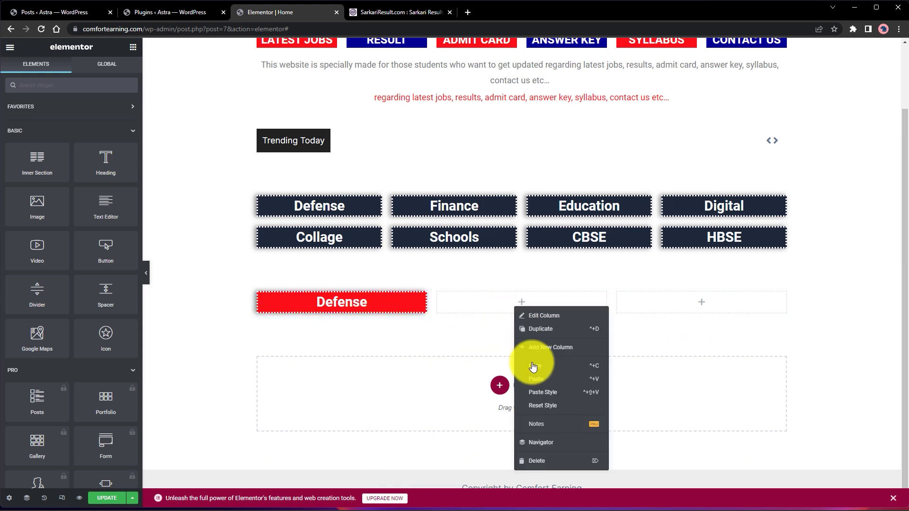
{"action": "left_click", "coordinate": [537, 382]}
{"action": "right_click", "coordinate": [652, 301]}
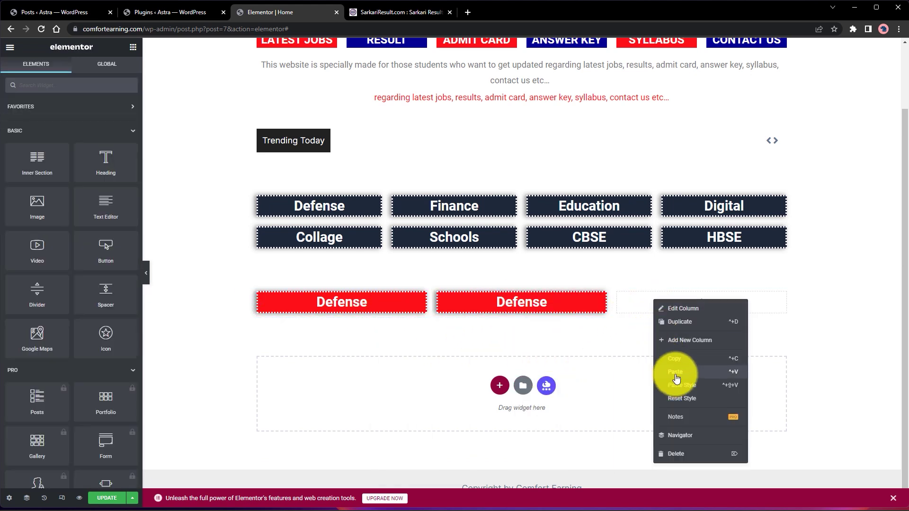
{"action": "left_click", "coordinate": [676, 377]}
{"action": "scroll", "coordinate": [808, 329], "scroll_direction": "up", "scroll_amount": 3}
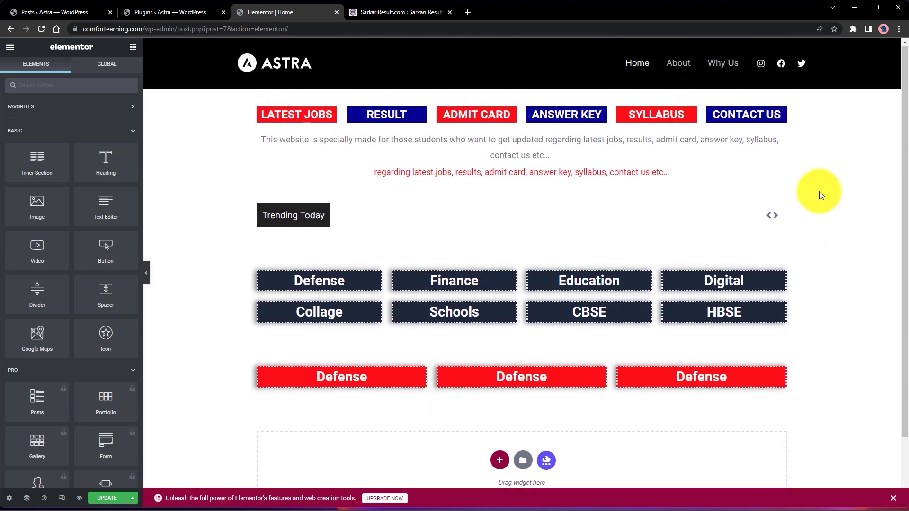
{"action": "scroll", "coordinate": [814, 180], "scroll_direction": "down", "scroll_amount": 3}
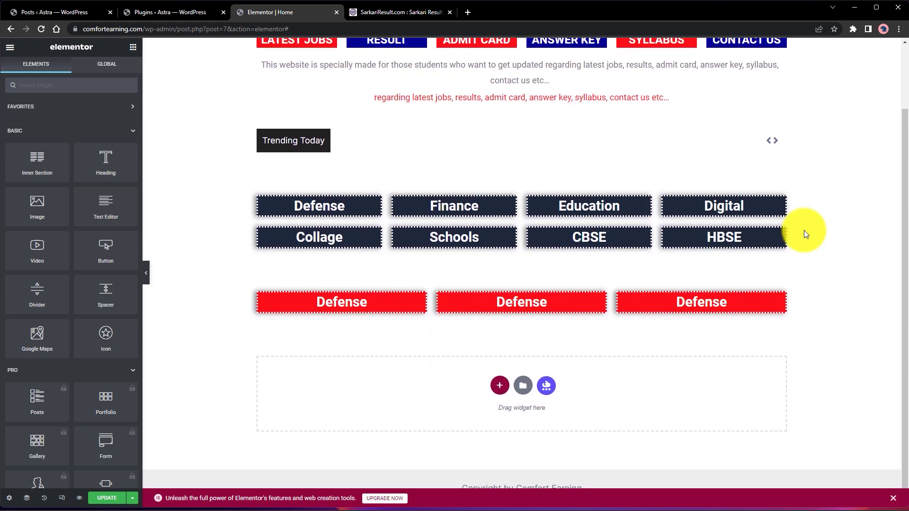
- Set the background colour of the first-column red Defense heading to Theme Color 1
{"action": "left_click", "coordinate": [394, 12]}
{"action": "left_click", "coordinate": [283, 14]}
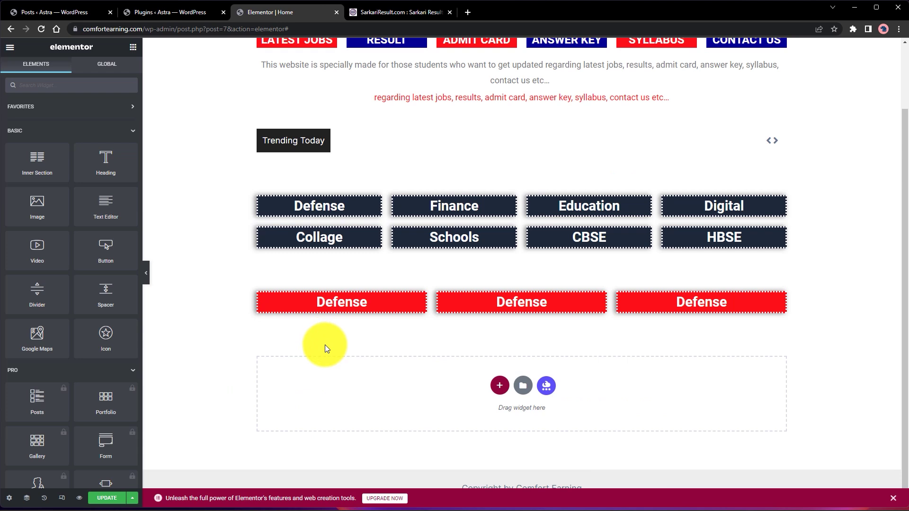
{"action": "left_click", "coordinate": [348, 309]}
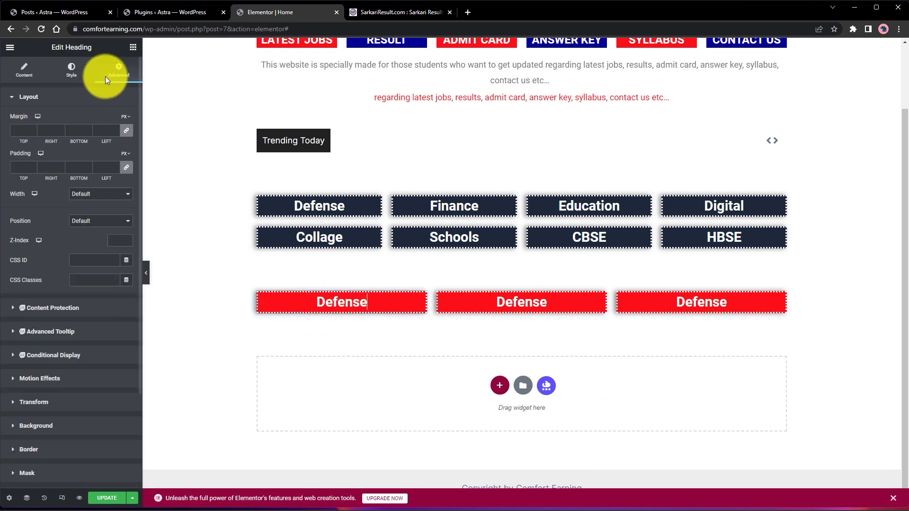
{"action": "left_click", "coordinate": [11, 431]}
{"action": "left_click", "coordinate": [115, 302]}
{"action": "scroll", "coordinate": [66, 434], "scroll_direction": "down", "scroll_amount": 3}
{"action": "scroll", "coordinate": [67, 431], "scroll_direction": "up", "scroll_amount": 3}
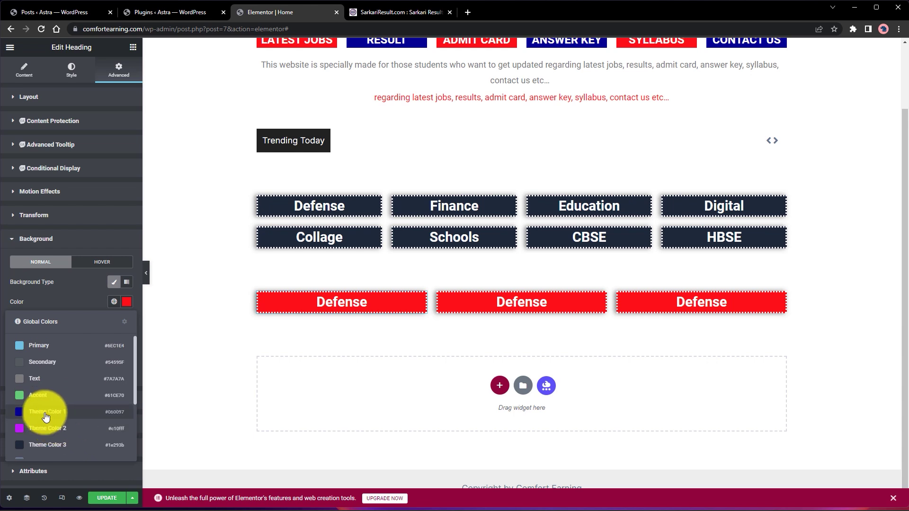
{"action": "left_click", "coordinate": [46, 416]}
- Set the background colour of the third-column red Defense heading to Theme Color 1
{"action": "right_click", "coordinate": [693, 300]}
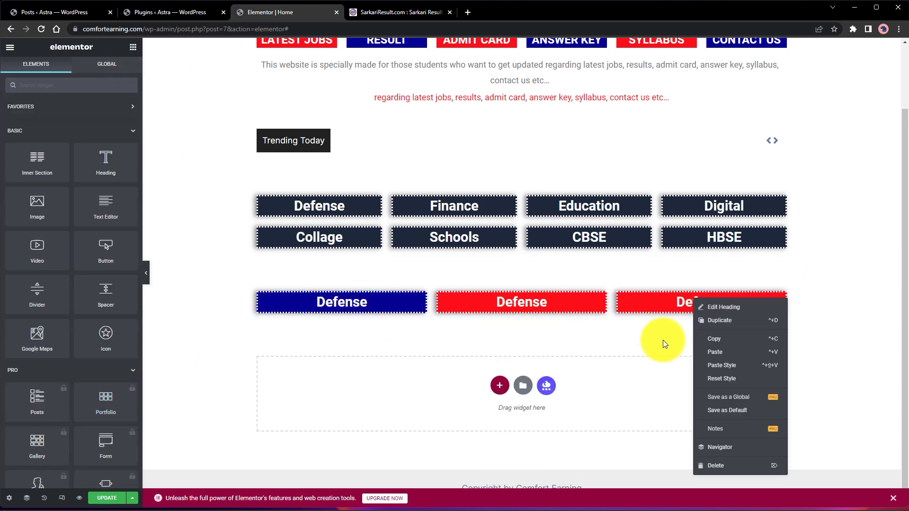
{"action": "left_click", "coordinate": [681, 303]}
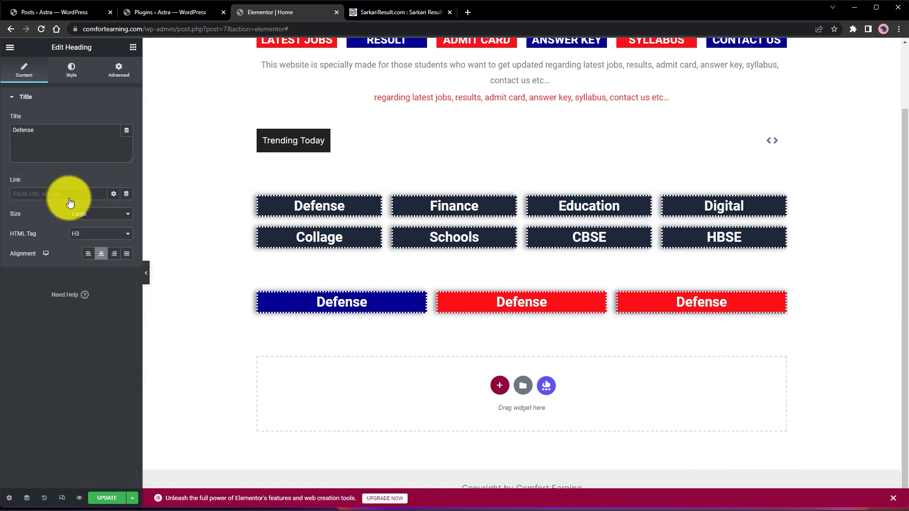
{"action": "left_click", "coordinate": [118, 80]}
{"action": "scroll", "coordinate": [48, 374], "scroll_direction": "down", "scroll_amount": 5}
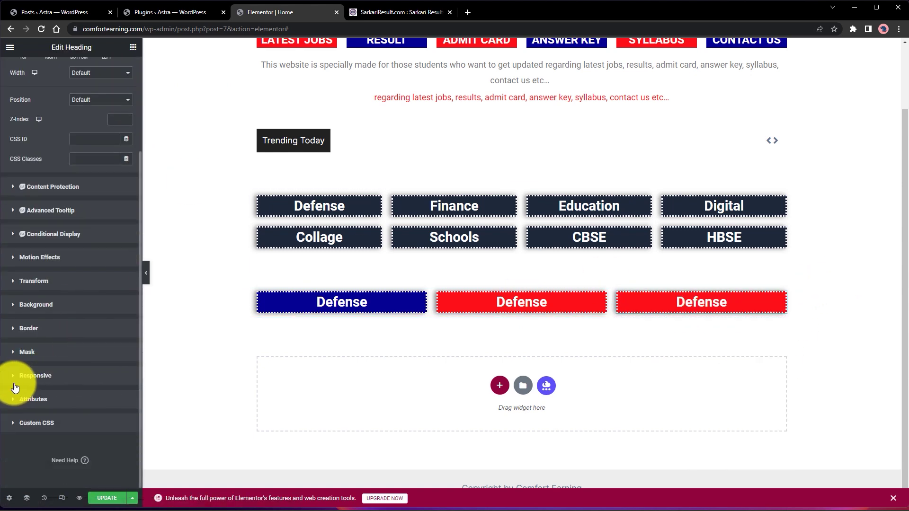
{"action": "left_click", "coordinate": [29, 307]}
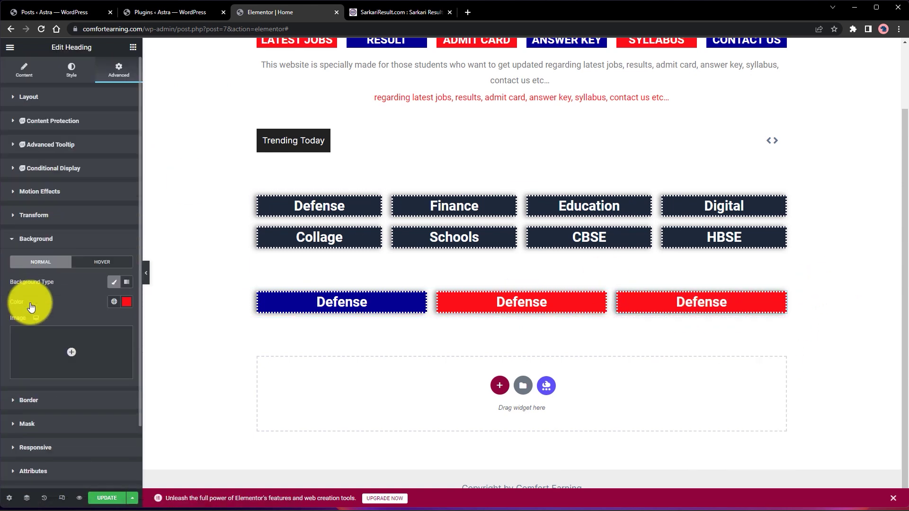
{"action": "left_click", "coordinate": [113, 303]}
{"action": "left_click", "coordinate": [37, 412]}
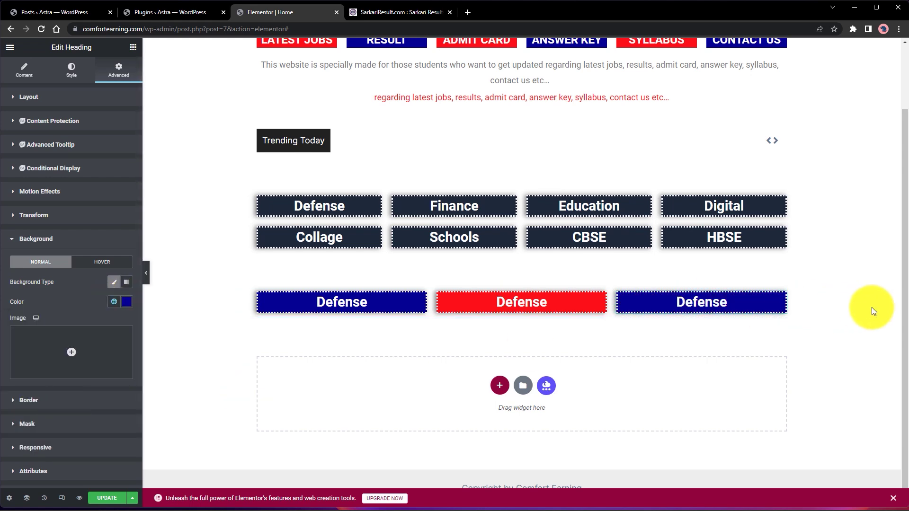
{"action": "left_click", "coordinate": [853, 318]}
- Compare SarkariResult's heading colours and three-column list layout with the Elementor home page
{"action": "scroll", "coordinate": [853, 317], "scroll_direction": "up", "scroll_amount": 2}
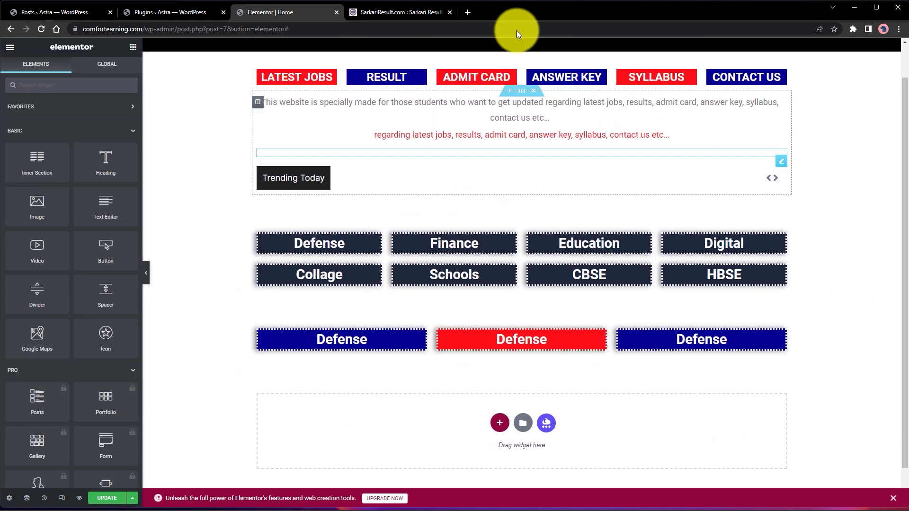
{"action": "left_click", "coordinate": [416, 10]}
{"action": "scroll", "coordinate": [426, 294], "scroll_direction": "down", "scroll_amount": 10}
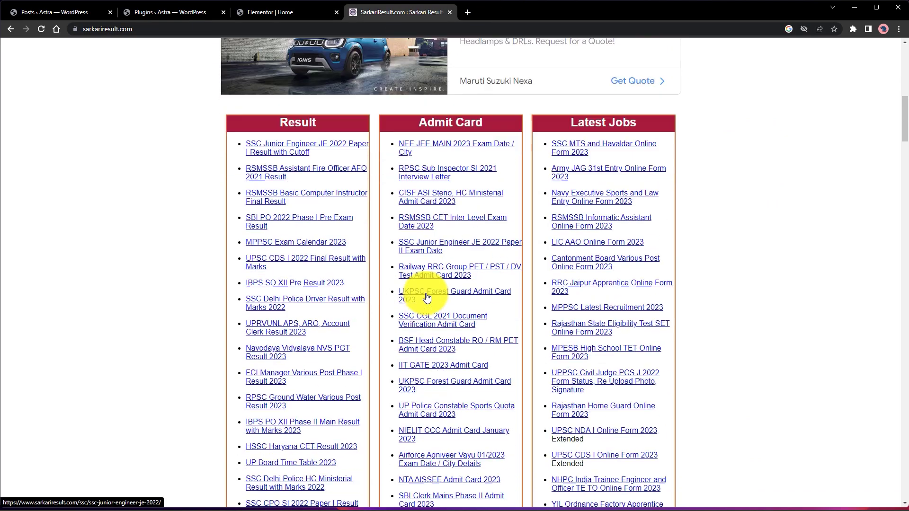
{"action": "scroll", "coordinate": [429, 296], "scroll_direction": "up", "scroll_amount": 10}
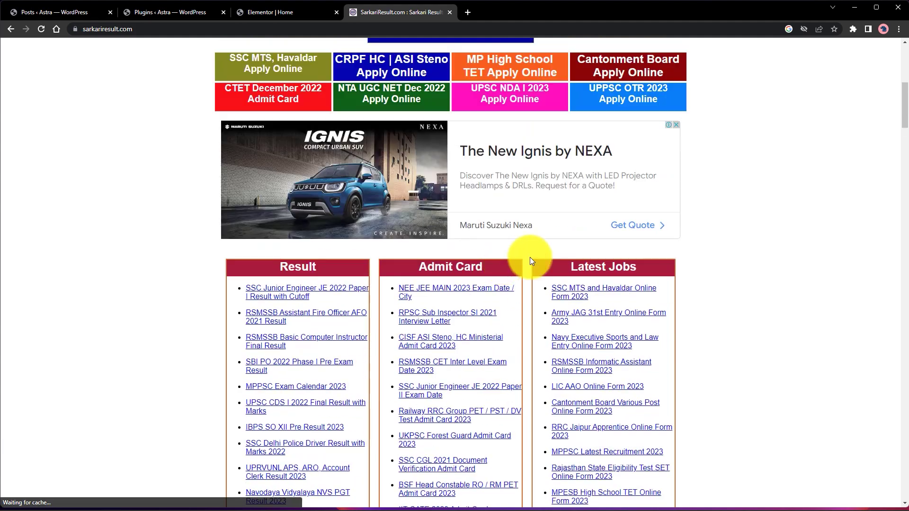
{"action": "scroll", "coordinate": [670, 312], "scroll_direction": "down", "scroll_amount": 10}
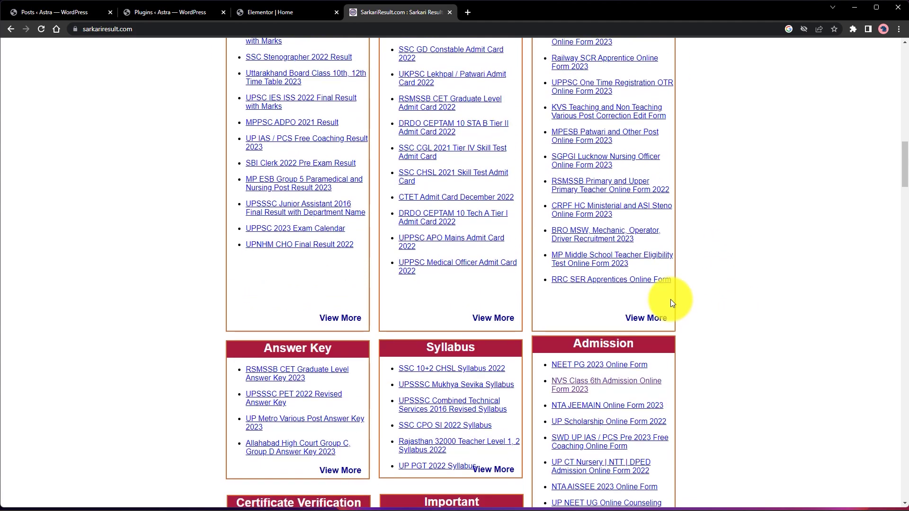
{"action": "scroll", "coordinate": [670, 299], "scroll_direction": "up", "scroll_amount": 10}
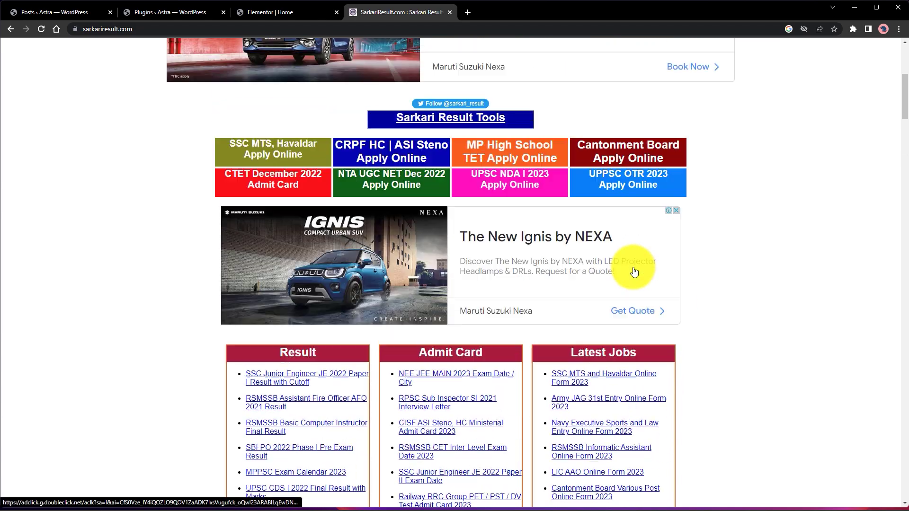
{"action": "scroll", "coordinate": [635, 272], "scroll_direction": "up", "scroll_amount": 6}
{"action": "left_click", "coordinate": [257, 10]}
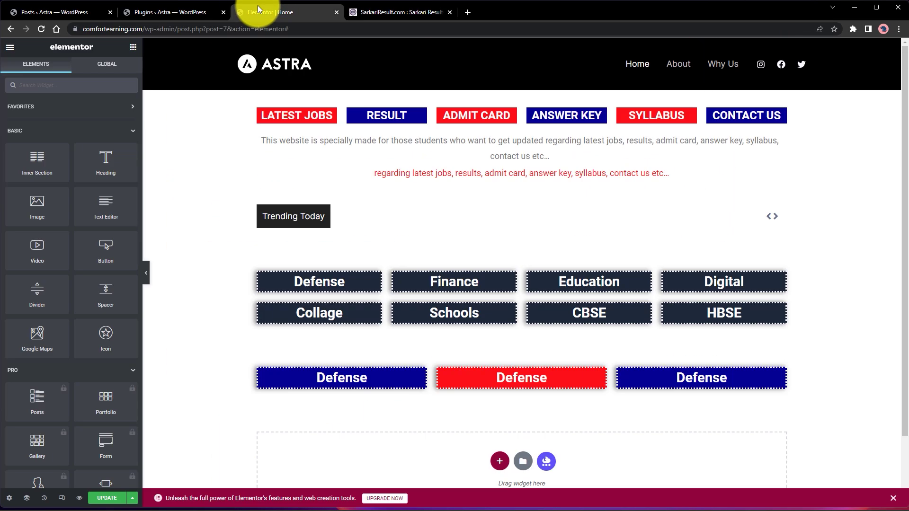
{"action": "scroll", "coordinate": [818, 328], "scroll_direction": "down", "scroll_amount": 2}
{"action": "scroll", "coordinate": [781, 329], "scroll_direction": "up", "scroll_amount": 2}
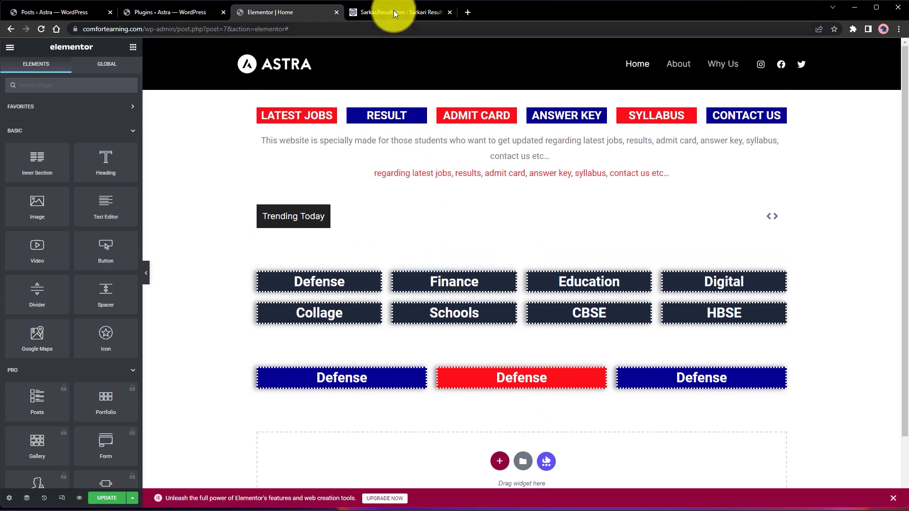
- Examine SarkariResult's Result, Admit Card and Latest Jobs lists and the Answer Key, Syllabus and Admission boxes beneath them
{"action": "left_click", "coordinate": [391, 13]}
{"action": "scroll", "coordinate": [698, 441], "scroll_direction": "down", "scroll_amount": 10}
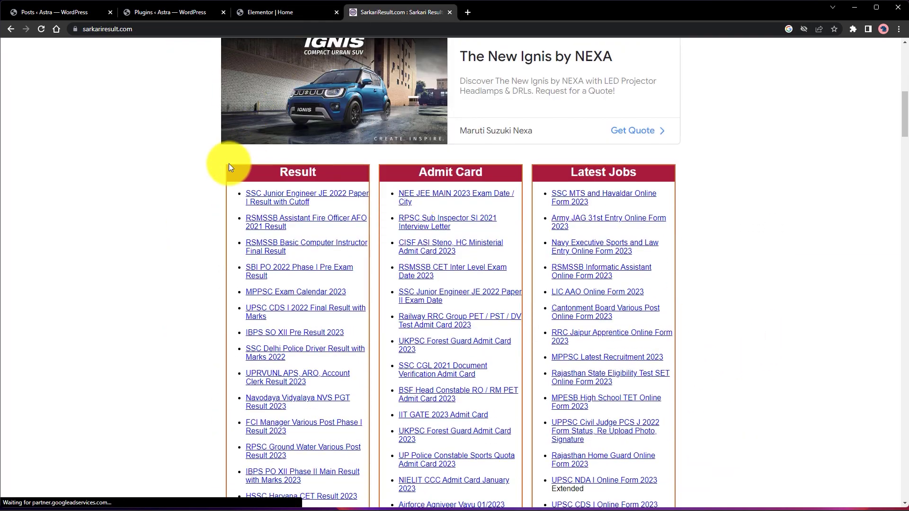
{"action": "left_click_drag", "start_coordinate": [225, 169], "coordinate": [707, 461]}
{"action": "left_click", "coordinate": [727, 268]}
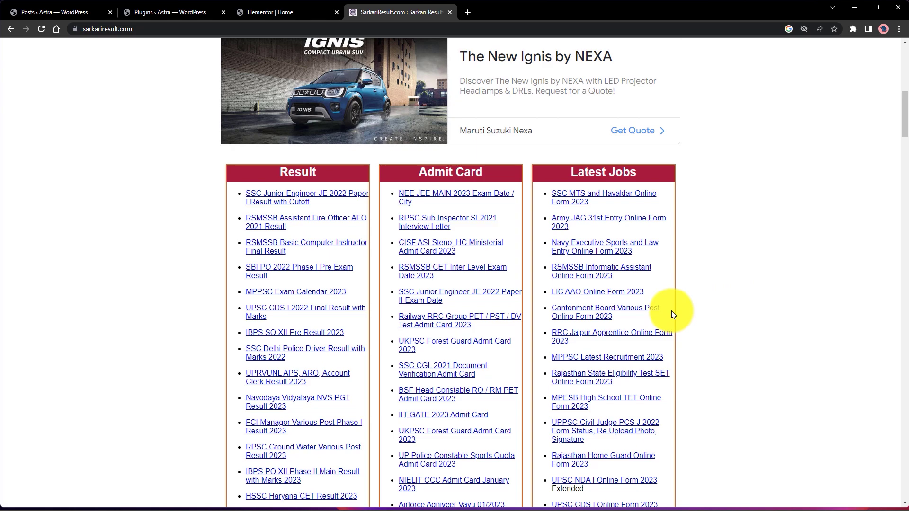
{"action": "scroll", "coordinate": [672, 311], "scroll_direction": "down", "scroll_amount": 4}
{"action": "scroll", "coordinate": [673, 300], "scroll_direction": "up", "scroll_amount": 2}
{"action": "left_click_drag", "start_coordinate": [235, 106], "coordinate": [645, 255]}
{"action": "left_click", "coordinate": [694, 232]}
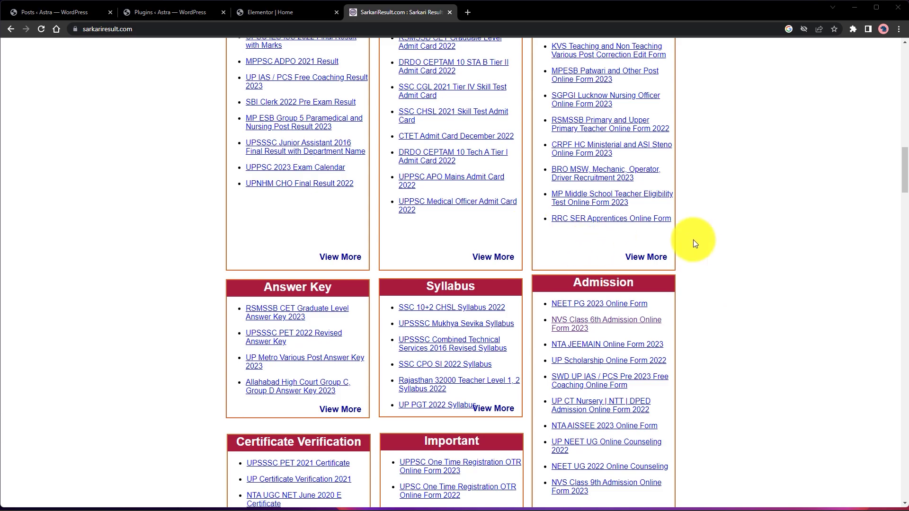
- Examine SarkariResult's long article sections below the link lists, down to the footer
{"action": "scroll", "coordinate": [698, 239], "scroll_direction": "up", "scroll_amount": 15}
{"action": "scroll", "coordinate": [698, 239], "scroll_direction": "down", "scroll_amount": 17}
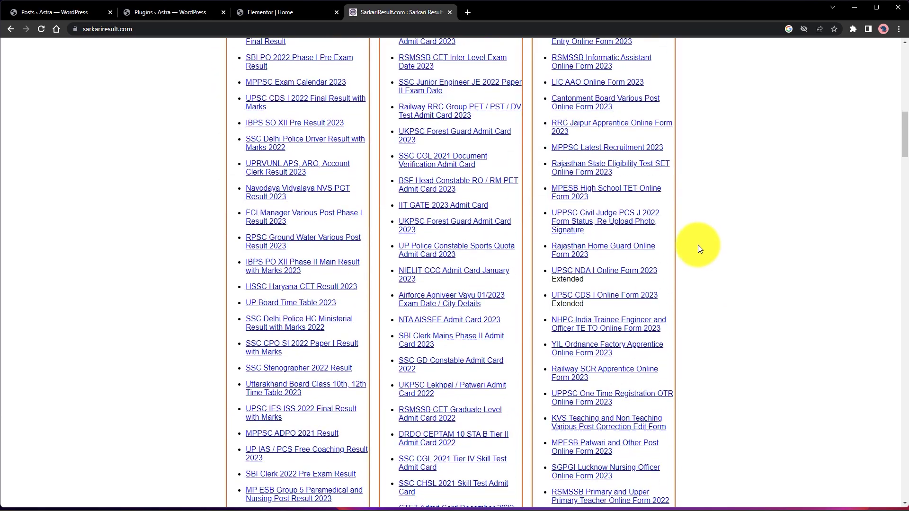
{"action": "scroll", "coordinate": [698, 251], "scroll_direction": "down", "scroll_amount": 9}
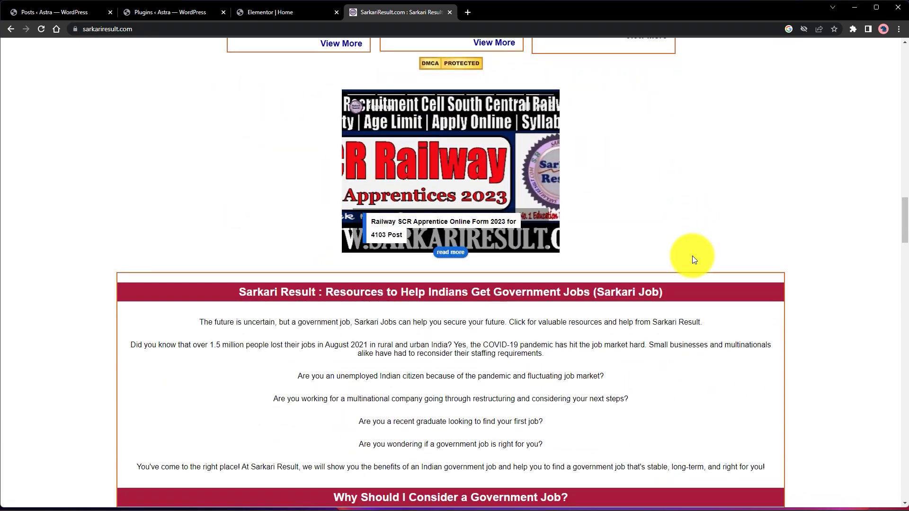
{"action": "scroll", "coordinate": [692, 255], "scroll_direction": "down", "scroll_amount": 3}
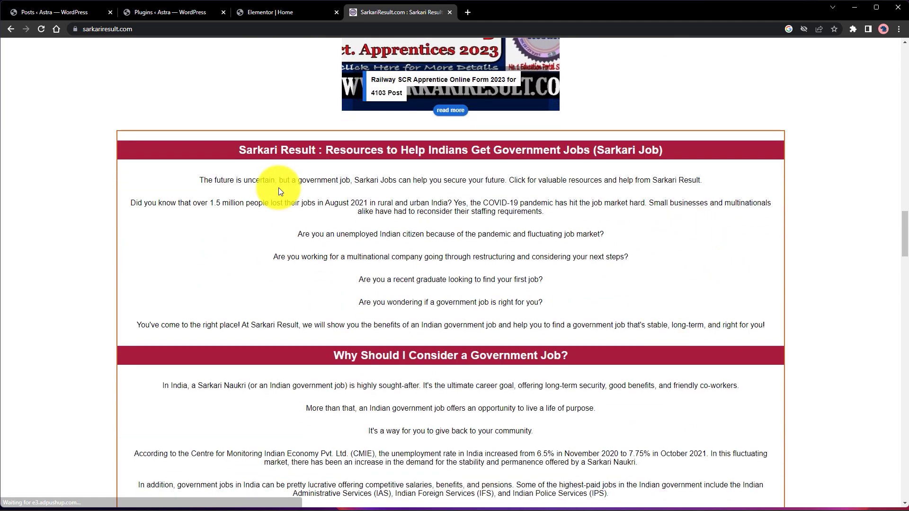
{"action": "scroll", "coordinate": [473, 307], "scroll_direction": "down", "scroll_amount": 14}
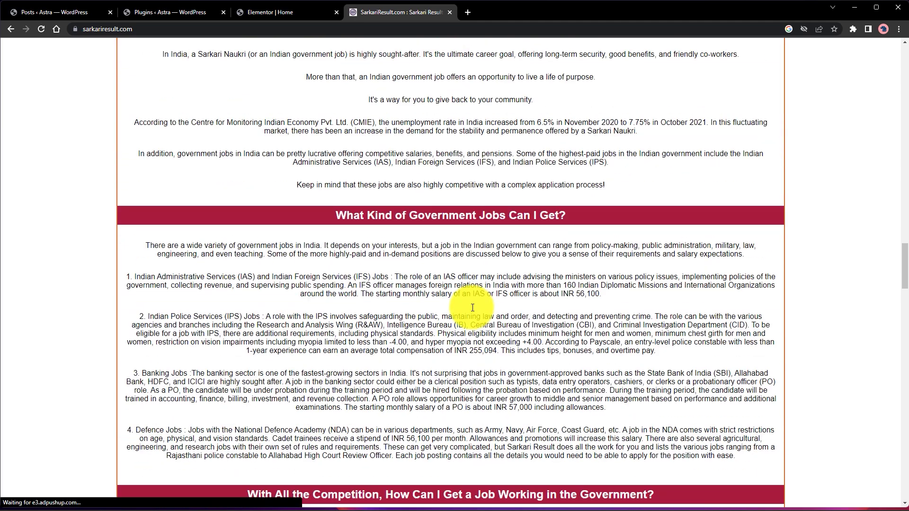
{"action": "scroll", "coordinate": [473, 310], "scroll_direction": "down", "scroll_amount": 20}
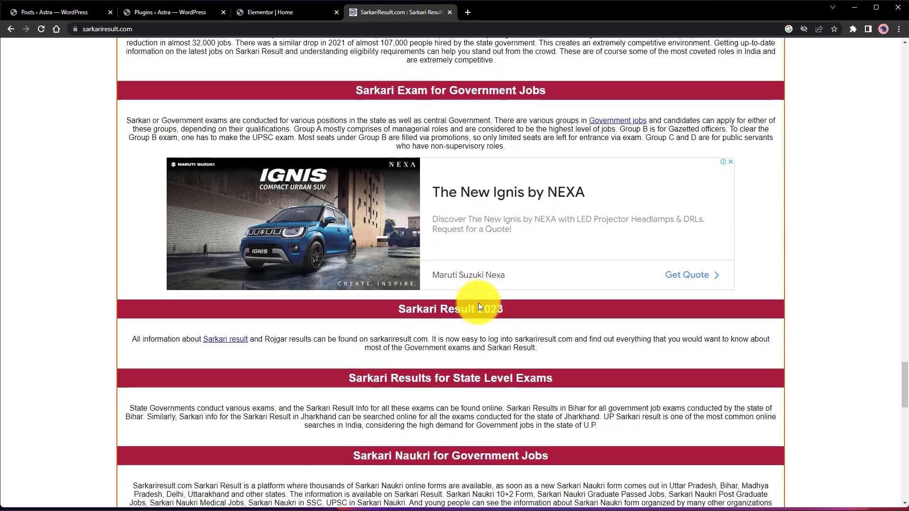
{"action": "scroll", "coordinate": [479, 302], "scroll_direction": "down", "scroll_amount": 12}
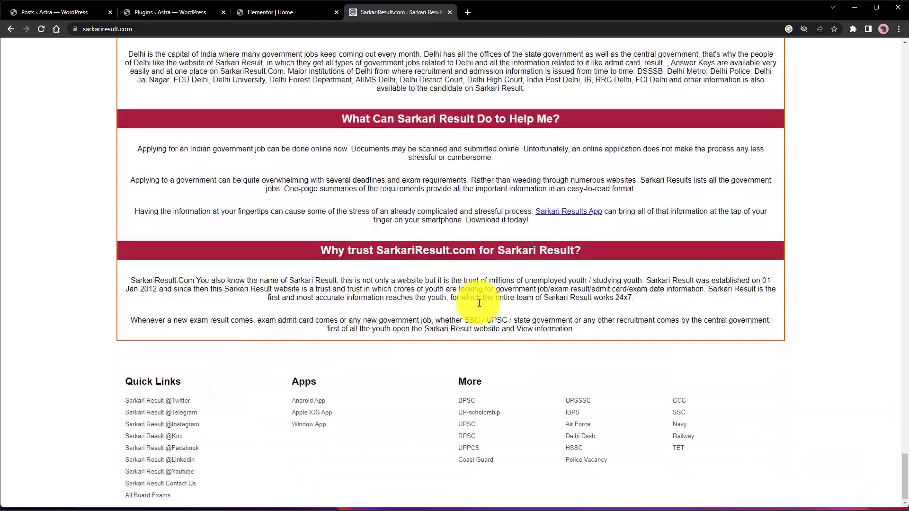
{"action": "scroll", "coordinate": [478, 303], "scroll_direction": "up", "scroll_amount": 20}
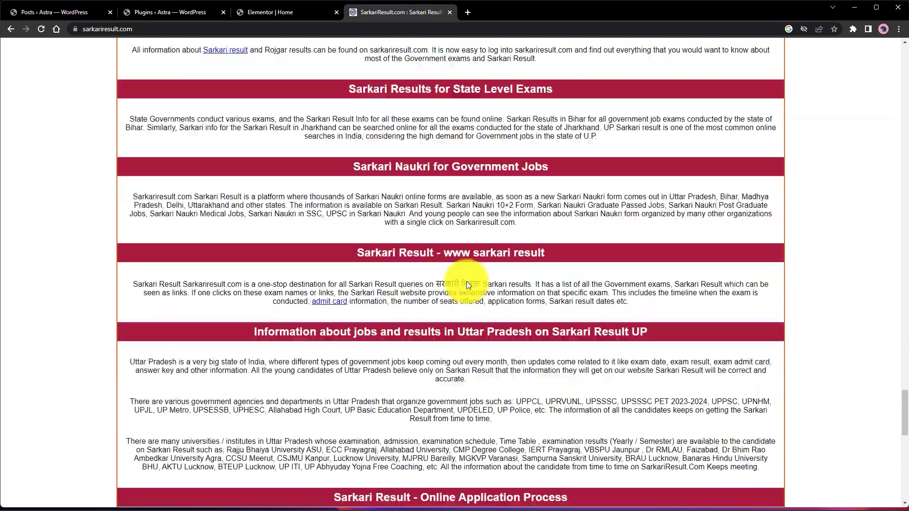
{"action": "scroll", "coordinate": [386, 256], "scroll_direction": "up", "scroll_amount": 7}
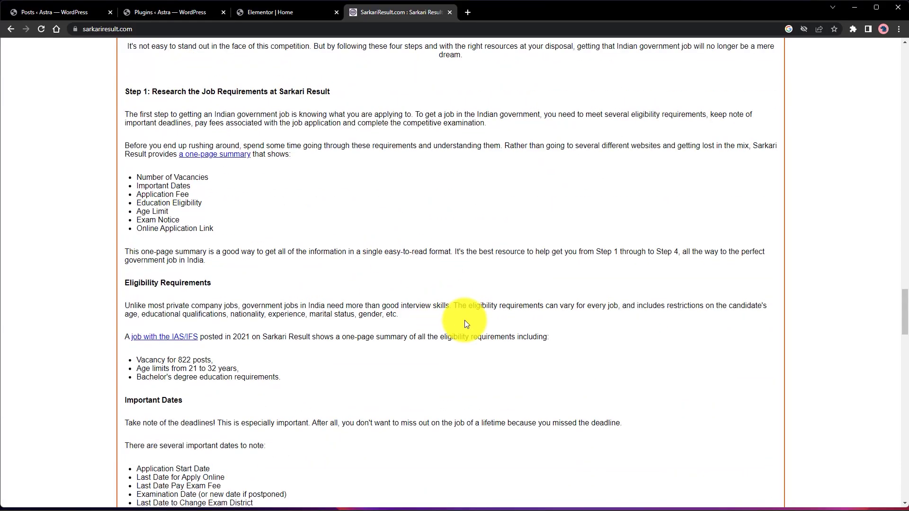
- Add a Text Editor widget in its own section below the three-column Defense headings, and delete the empty one-column section above it
{"action": "left_click", "coordinate": [304, 10]}
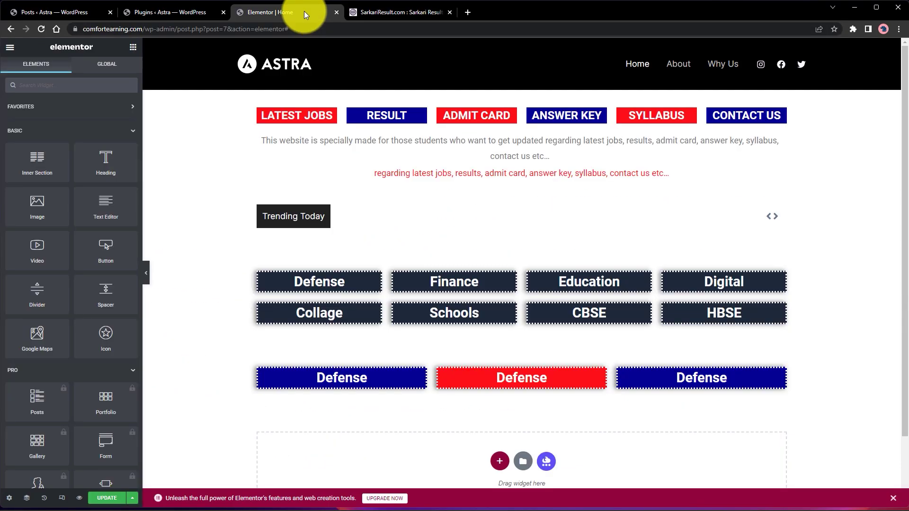
{"action": "scroll", "coordinate": [832, 359], "scroll_direction": "down", "scroll_amount": 2}
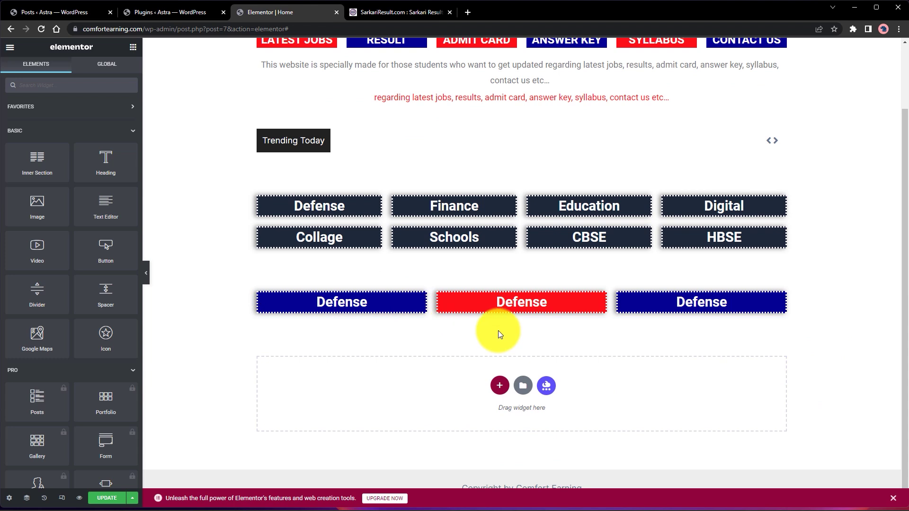
{"action": "left_click", "coordinate": [500, 387]}
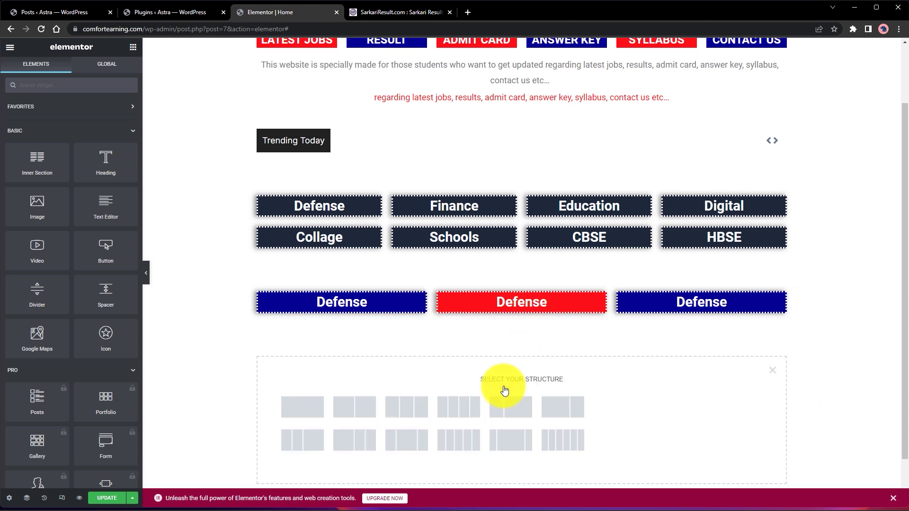
{"action": "left_click", "coordinate": [302, 415]}
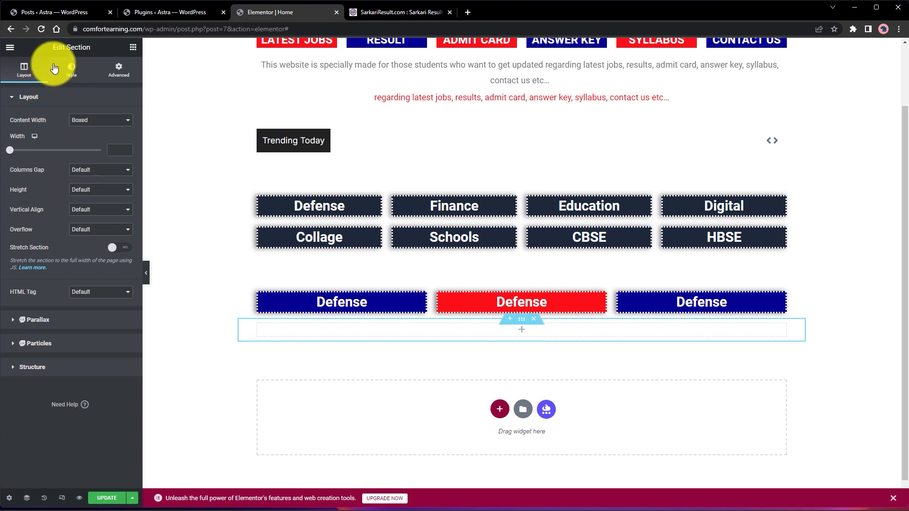
{"action": "left_click", "coordinate": [119, 70]}
{"action": "left_click", "coordinate": [18, 50]}
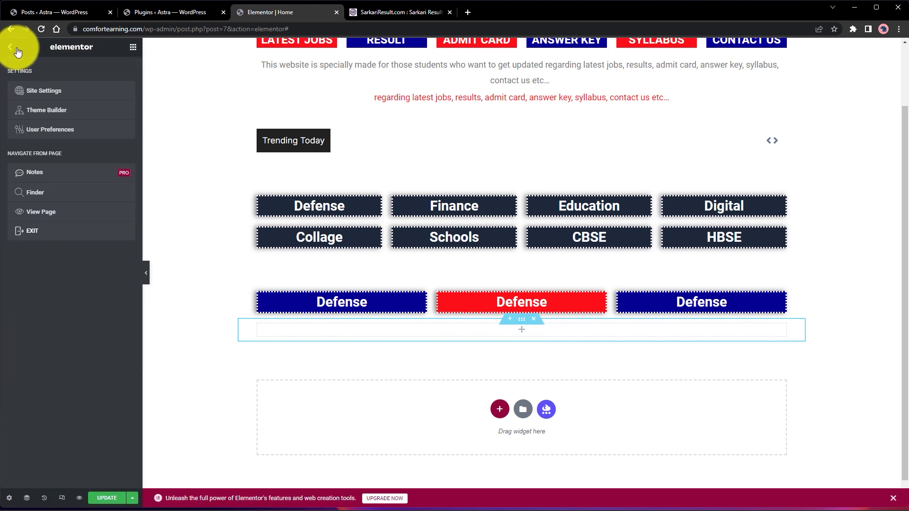
{"action": "left_click", "coordinate": [14, 47]}
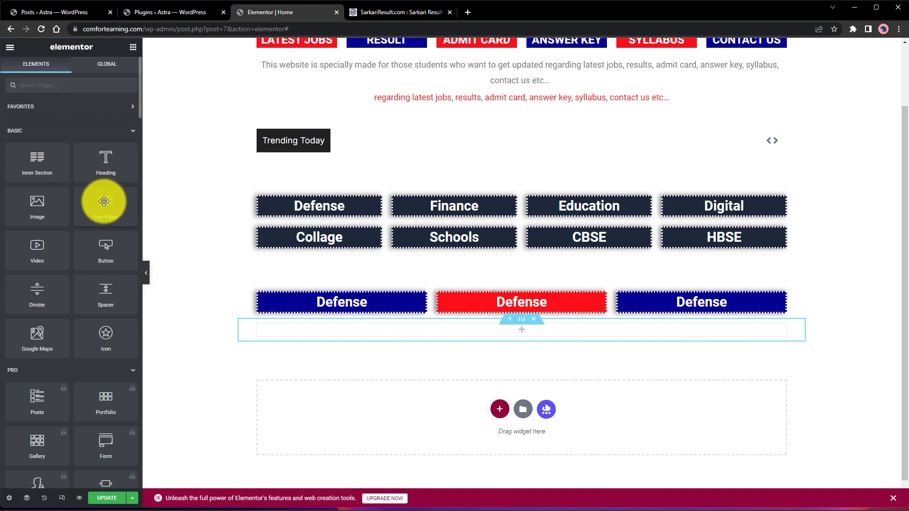
{"action": "left_click_drag", "start_coordinate": [106, 205], "coordinate": [212, 280]}
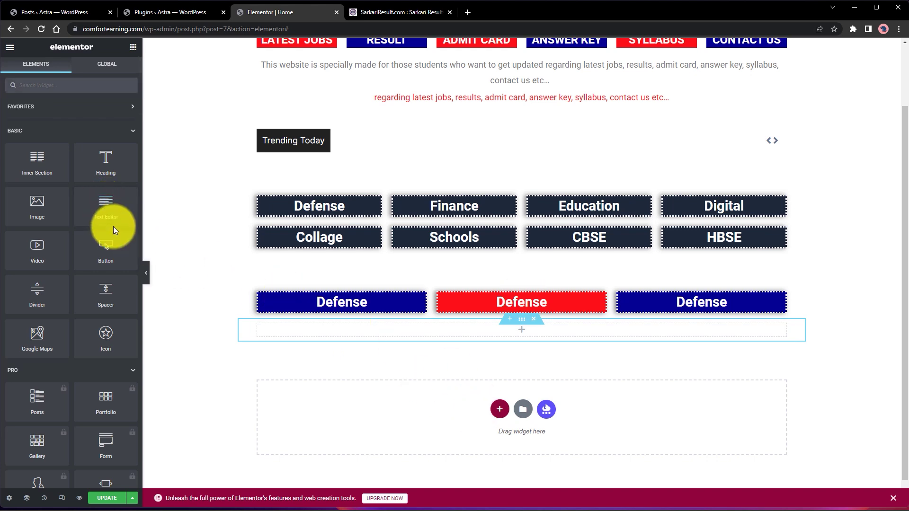
{"action": "left_click_drag", "start_coordinate": [112, 209], "coordinate": [516, 416]}
{"action": "left_click", "coordinate": [193, 308]}
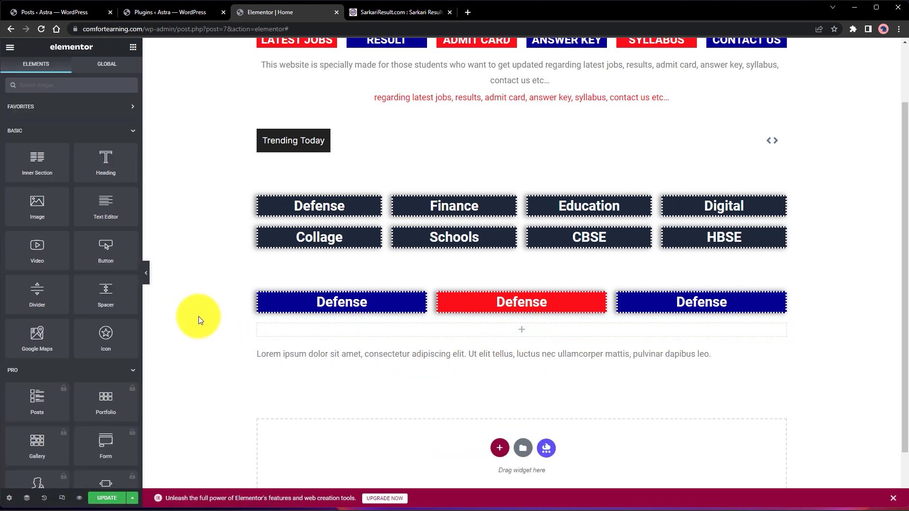
{"action": "left_click", "coordinate": [532, 321]}
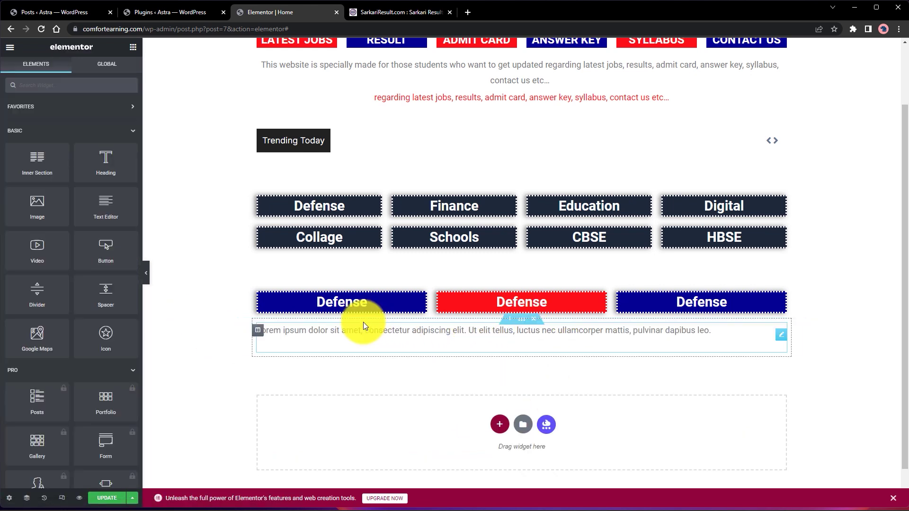
- Give the text block below the three-column Defense headings a solid border
{"action": "triple_click", "coordinate": [407, 336]}
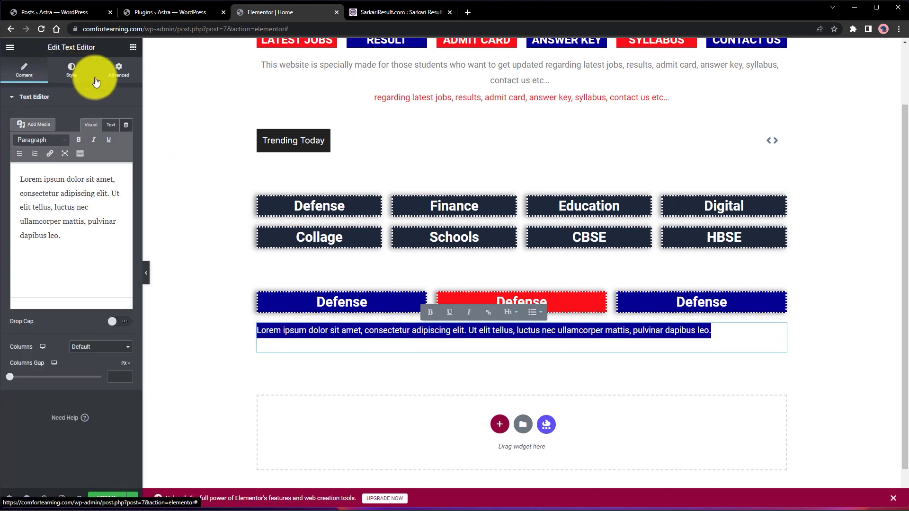
{"action": "left_click", "coordinate": [114, 73]}
{"action": "scroll", "coordinate": [52, 379], "scroll_direction": "down", "scroll_amount": 3}
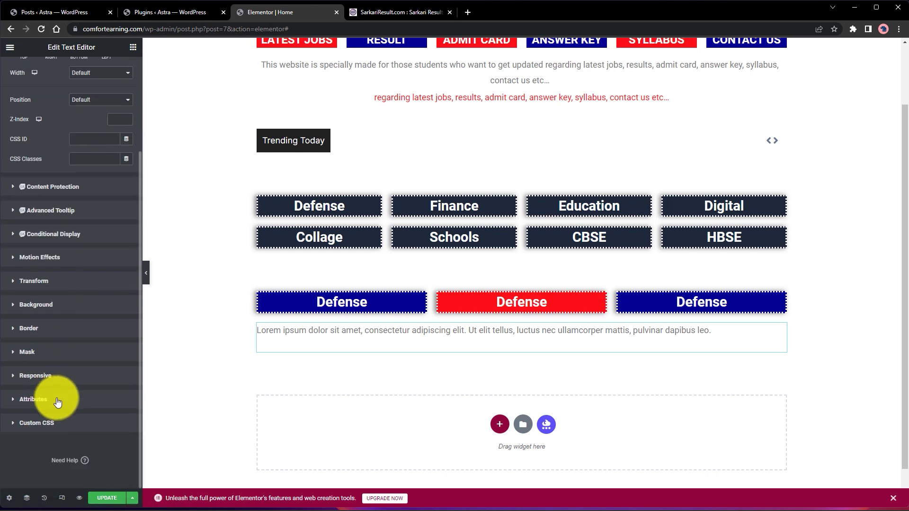
{"action": "left_click", "coordinate": [24, 328]}
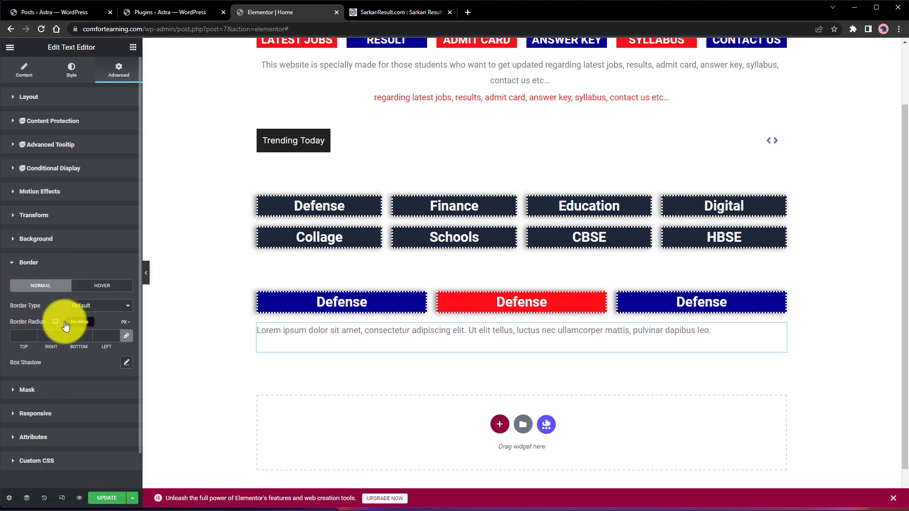
{"action": "left_click", "coordinate": [81, 306]}
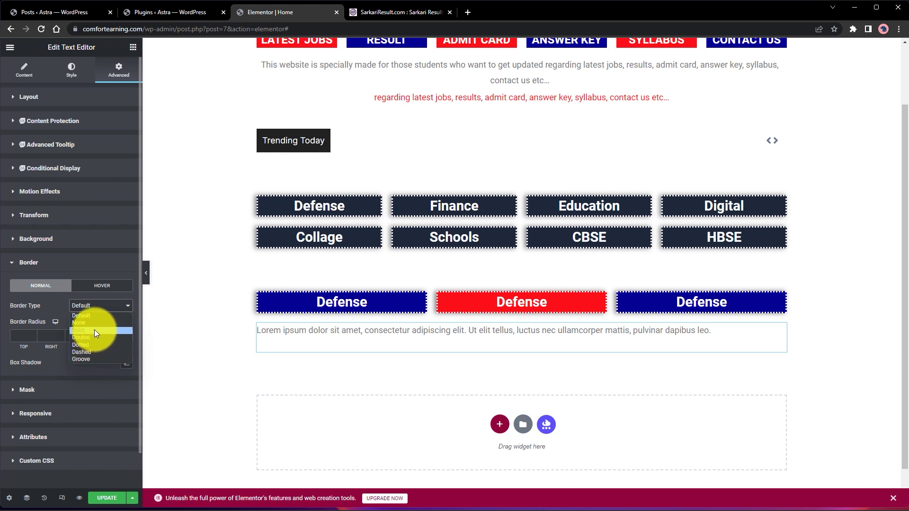
{"action": "left_click", "coordinate": [95, 330]}
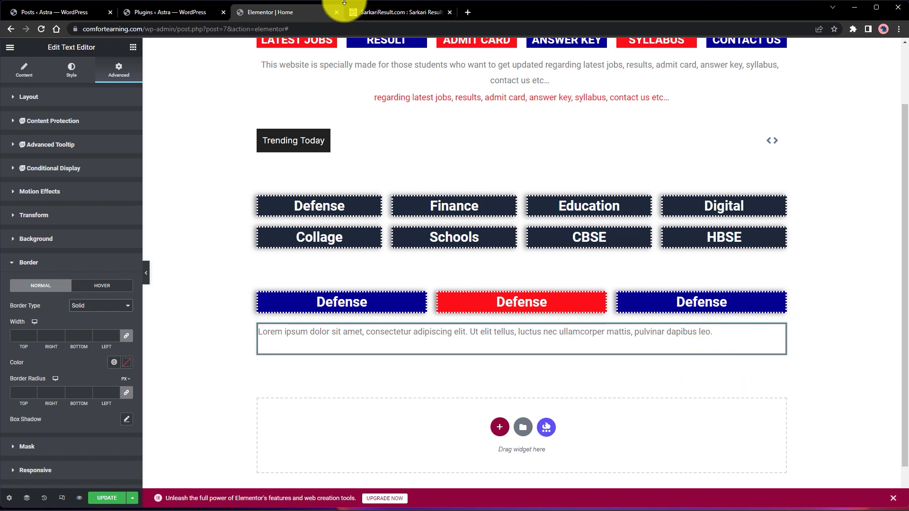
- Set the text block's border colour to red #FF0000, using SarkariResult's framed article as a reference
{"action": "left_click", "coordinate": [363, 16]}
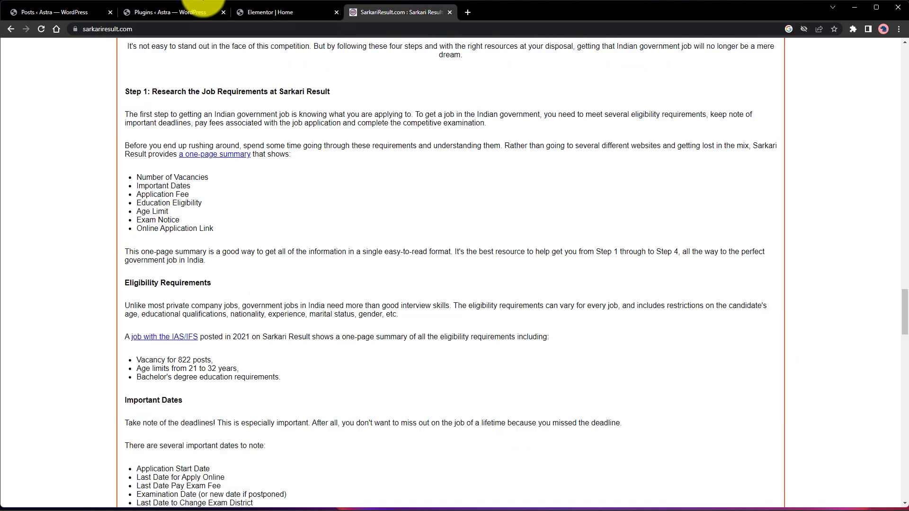
{"action": "left_click", "coordinate": [246, 15]}
{"action": "left_click", "coordinate": [114, 364]}
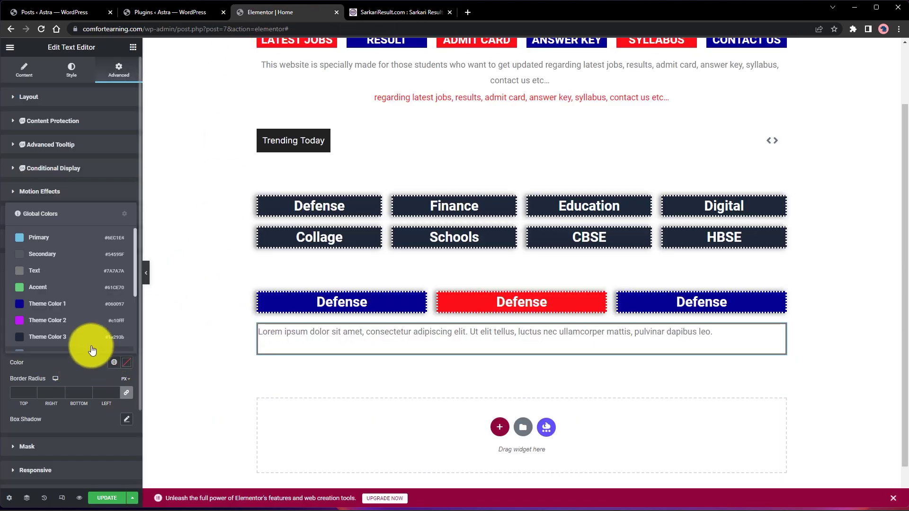
{"action": "scroll", "coordinate": [33, 303], "scroll_direction": "down", "scroll_amount": 2}
{"action": "scroll", "coordinate": [39, 315], "scroll_direction": "up", "scroll_amount": 2}
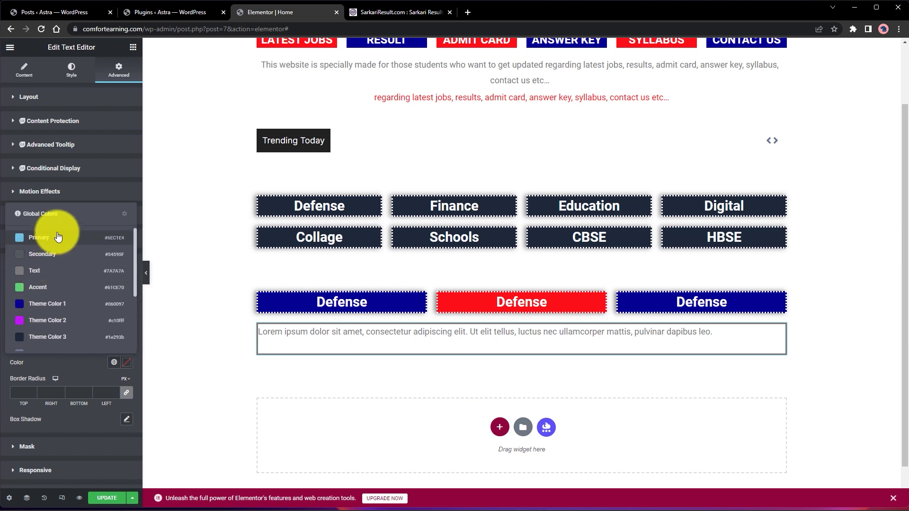
{"action": "left_click", "coordinate": [69, 377]}
{"action": "left_click", "coordinate": [126, 363]}
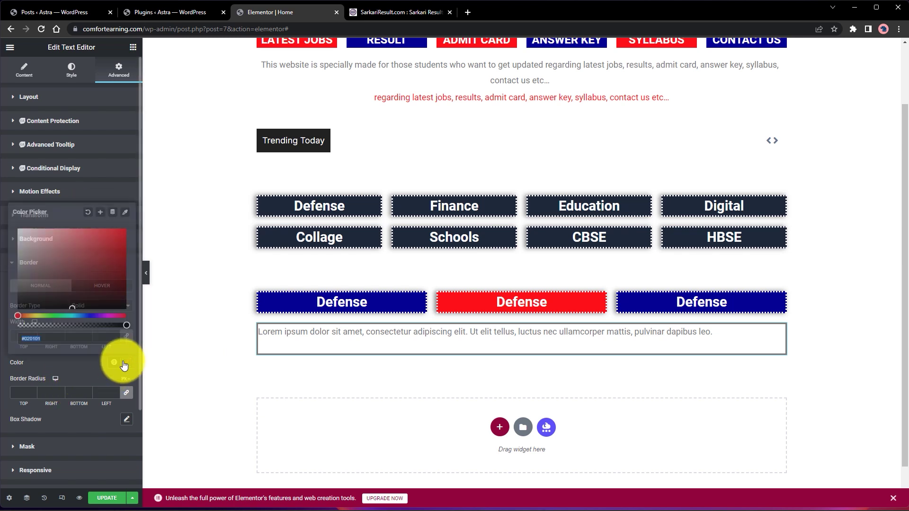
{"action": "left_click_drag", "start_coordinate": [87, 274], "coordinate": [132, 232]}
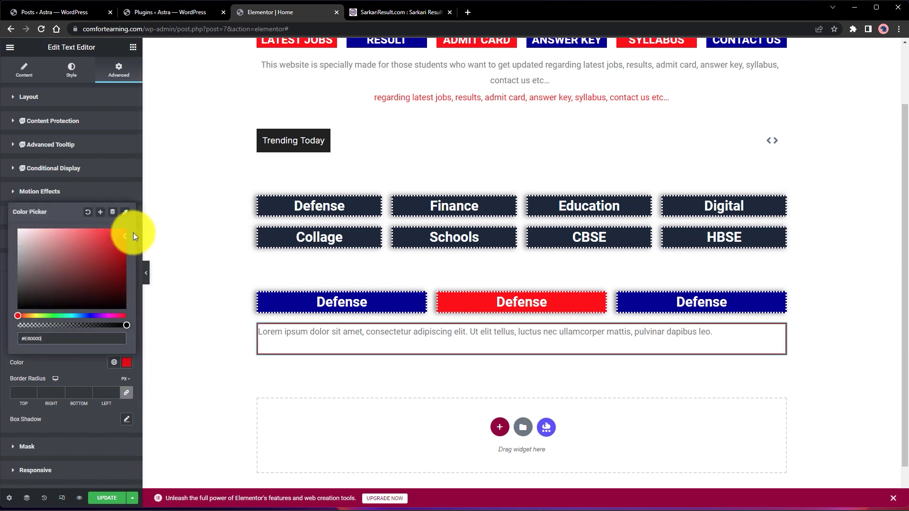
{"action": "left_click", "coordinate": [85, 364]}
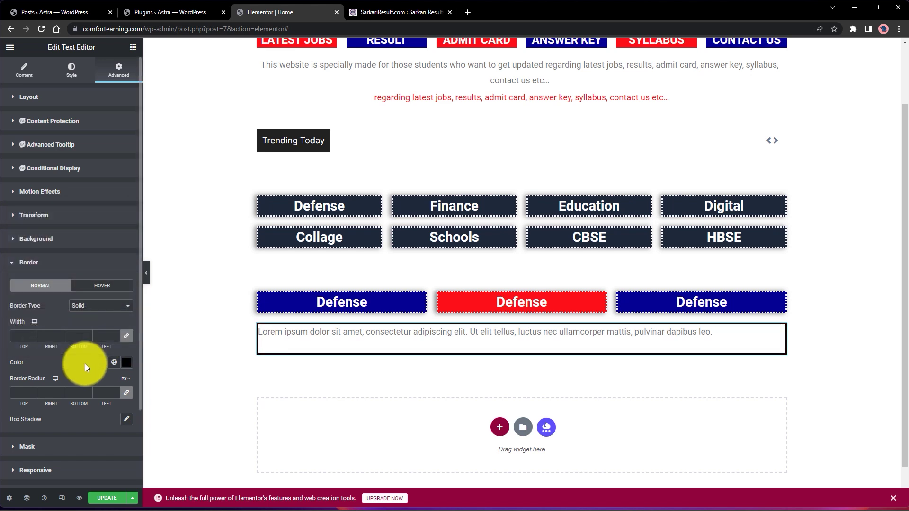
{"action": "left_click", "coordinate": [125, 363]}
{"action": "left_click_drag", "start_coordinate": [95, 254], "coordinate": [135, 224]}
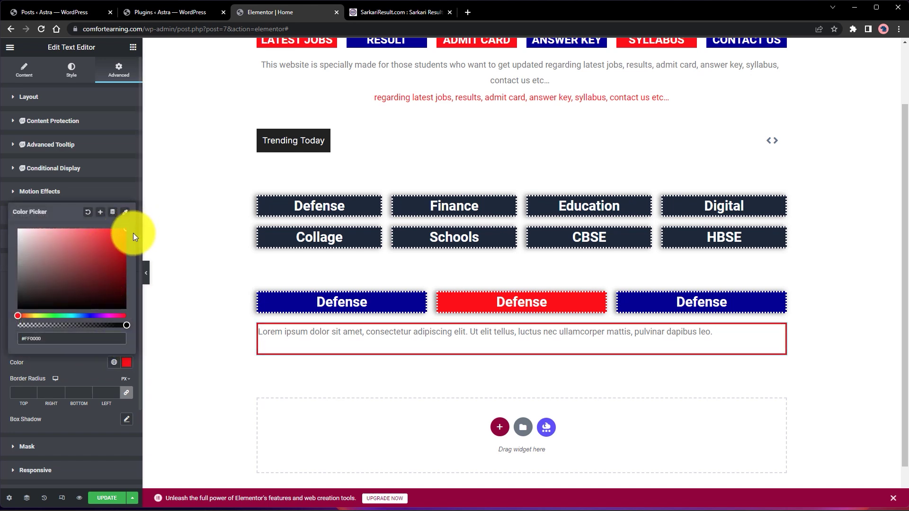
{"action": "left_click", "coordinate": [82, 368]}
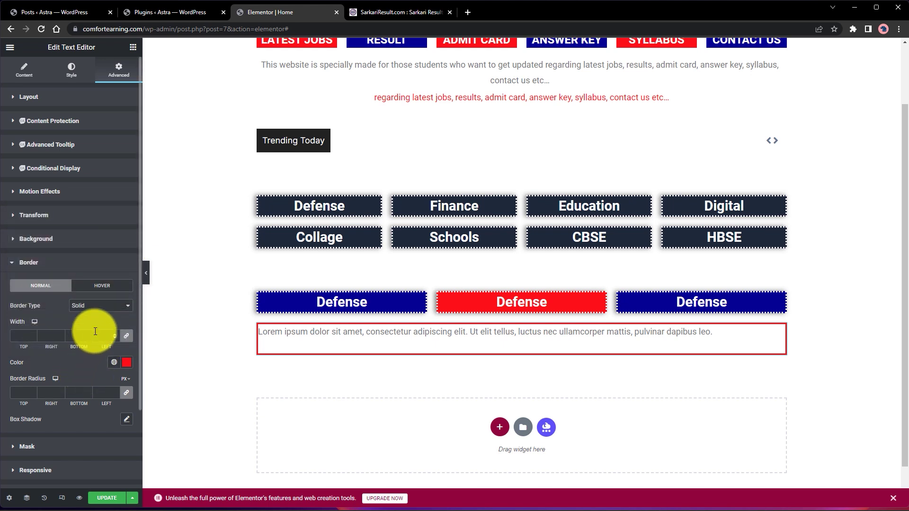
- Add a box shadow to the text block with blur 5, horizontal offset 15 and vertical offset 13
{"action": "left_click", "coordinate": [126, 420]}
{"action": "scroll", "coordinate": [75, 401], "scroll_direction": "down", "scroll_amount": 2}
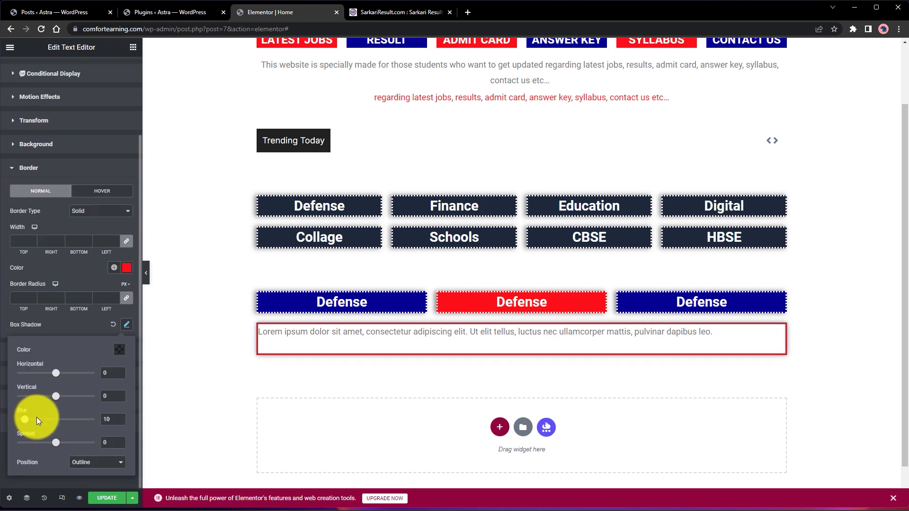
{"action": "mouse_move", "coordinate": [26, 421]}
{"action": "left_mouse_down"}
{"action": "mouse_move", "coordinate": [18, 420]}
{"action": "mouse_move", "coordinate": [65, 420]}
{"action": "mouse_move", "coordinate": [6, 420]}
{"action": "mouse_move", "coordinate": [43, 417]}
{"action": "mouse_move", "coordinate": [21, 417]}
{"action": "left_mouse_up"}
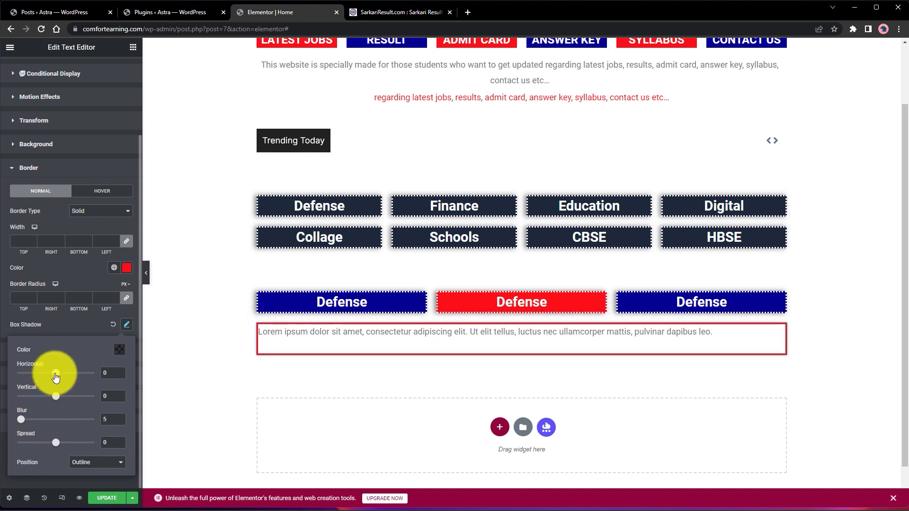
{"action": "mouse_move", "coordinate": [48, 377]}
{"action": "left_mouse_down"}
{"action": "mouse_move", "coordinate": [85, 375]}
{"action": "mouse_move", "coordinate": [54, 377]}
{"action": "left_mouse_up"}
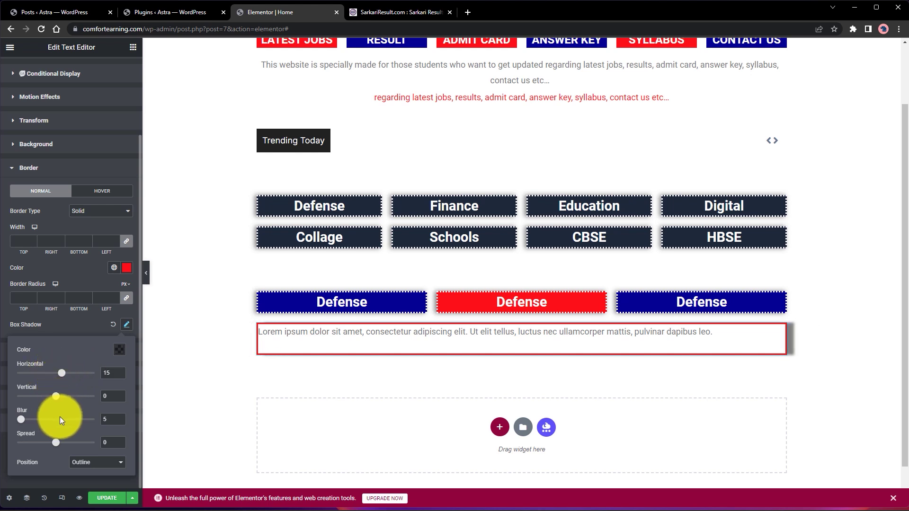
{"action": "left_click_drag", "start_coordinate": [55, 396], "coordinate": [61, 399]}
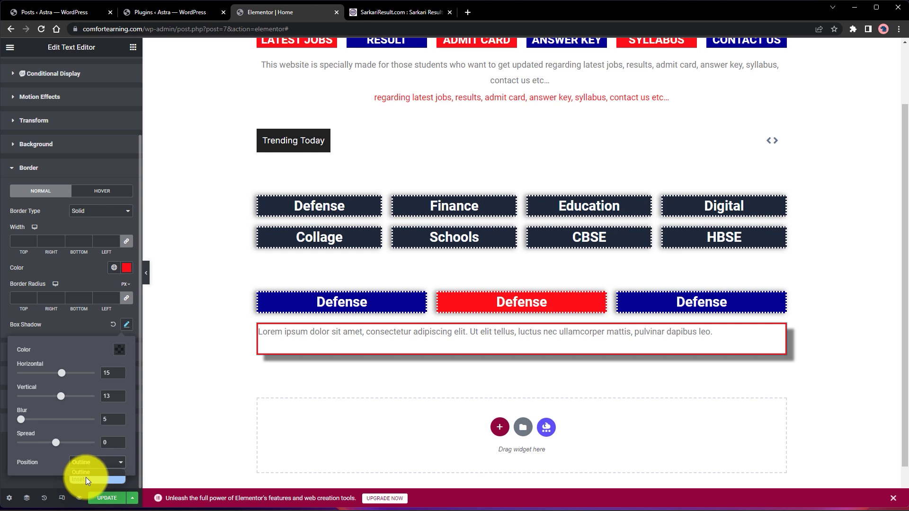
- Try an inner position for the text block's box shadow and restore it to Outline
{"action": "left_click", "coordinate": [86, 480]}
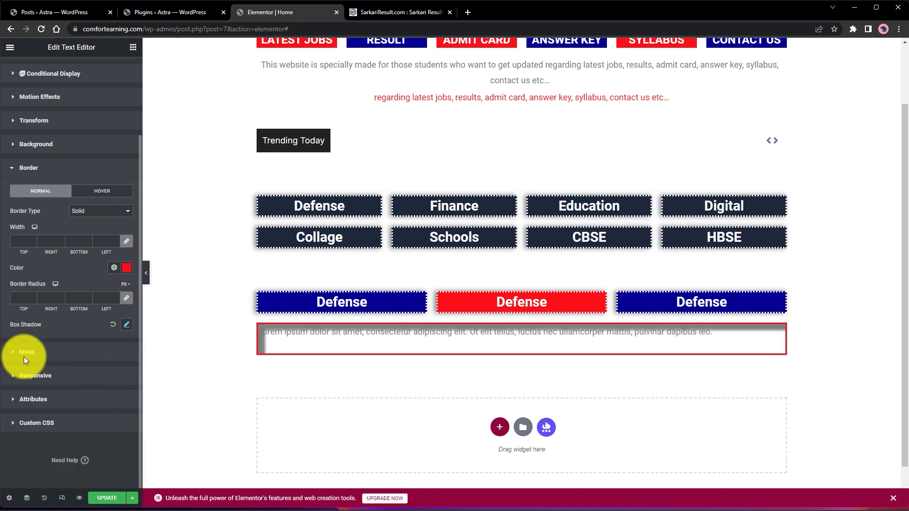
{"action": "left_click", "coordinate": [126, 325]}
{"action": "left_click", "coordinate": [96, 473]}
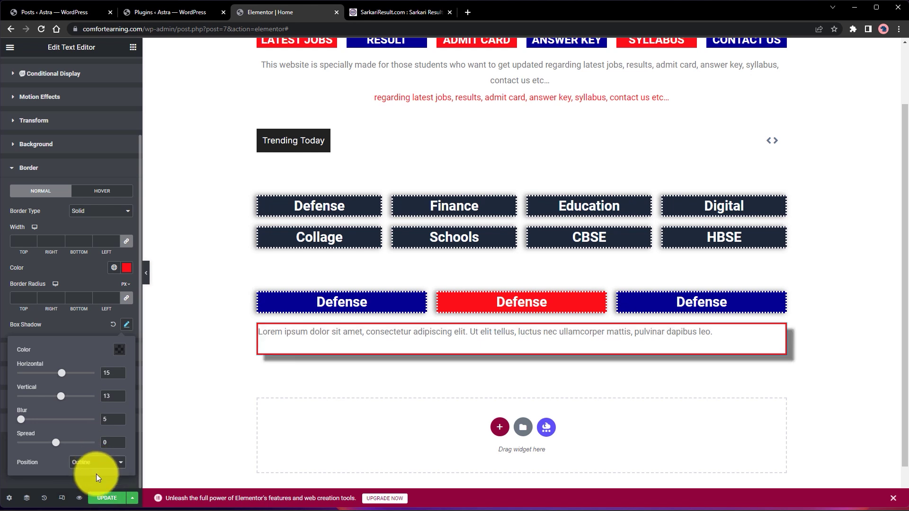
{"action": "left_click", "coordinate": [73, 325]}
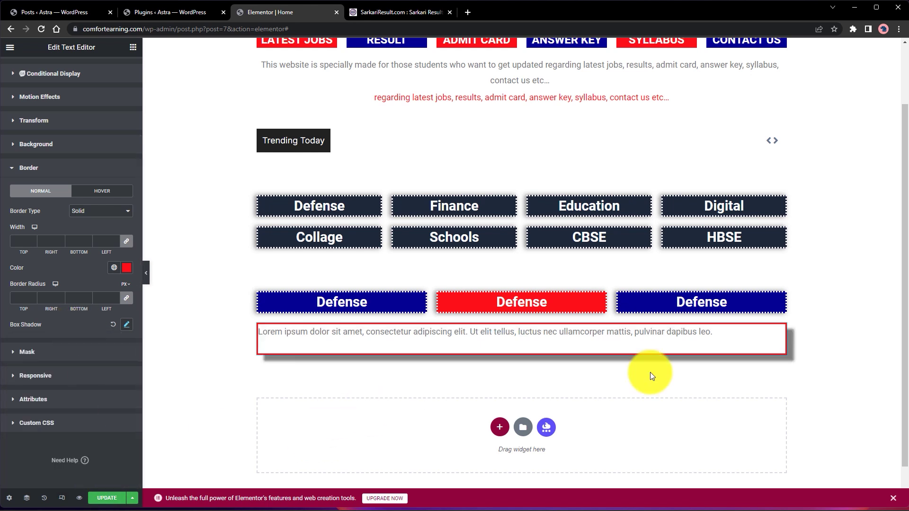
- Examine how SarkariResult sets its article paragraphs between full-width red heading bars
{"action": "triple_click", "coordinate": [682, 334]}
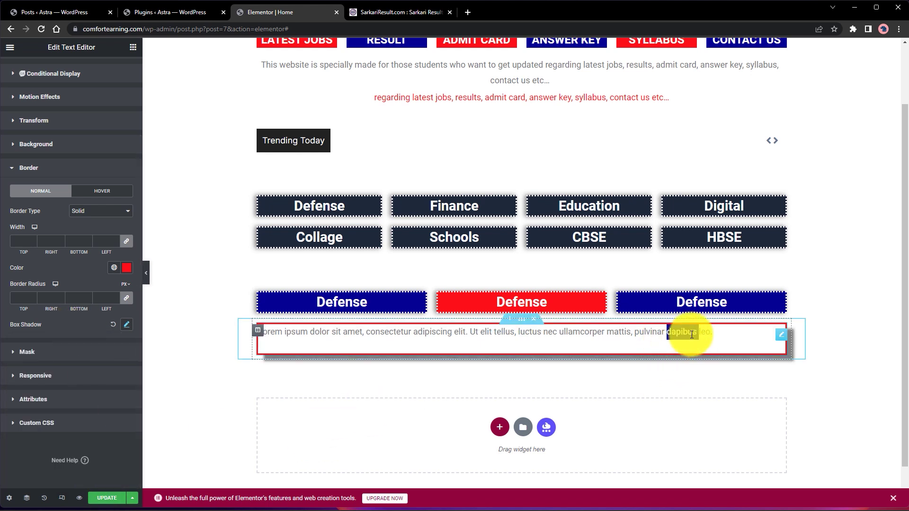
{"action": "left_click", "coordinate": [412, 16]}
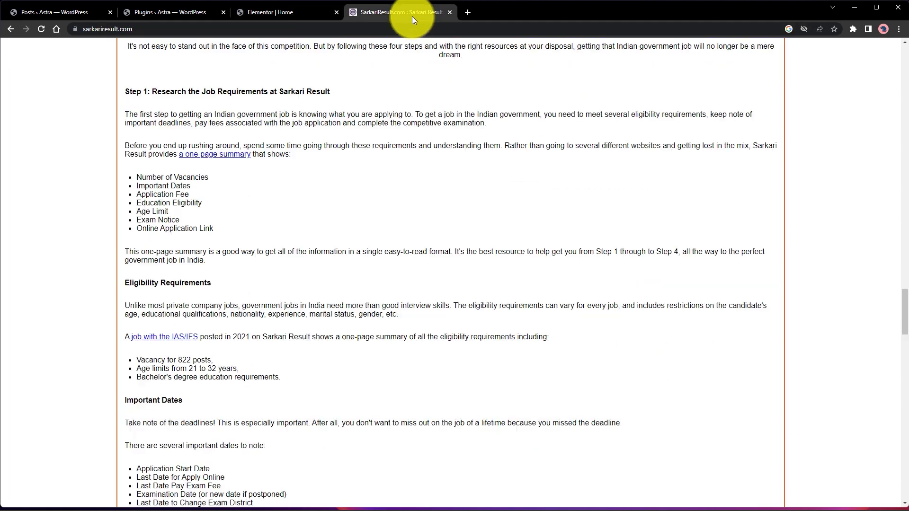
{"action": "scroll", "coordinate": [408, 309], "scroll_direction": "up", "scroll_amount": 5}
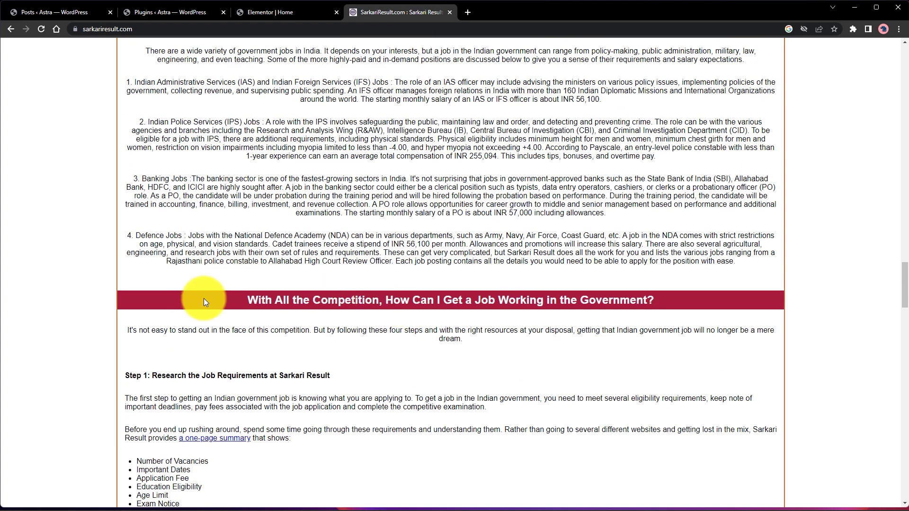
{"action": "scroll", "coordinate": [196, 299], "scroll_direction": "up", "scroll_amount": 5}
{"action": "scroll", "coordinate": [307, 312], "scroll_direction": "down", "scroll_amount": 5}
{"action": "scroll", "coordinate": [306, 313], "scroll_direction": "up", "scroll_amount": 5}
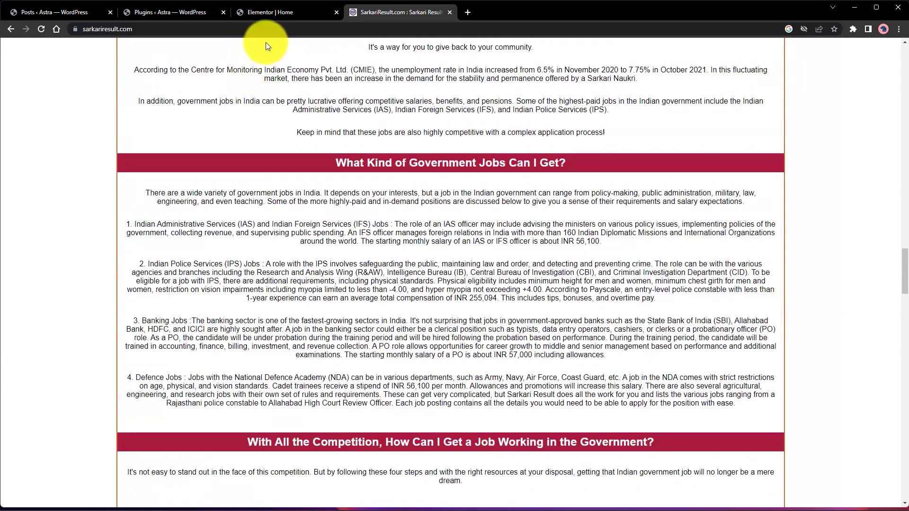
{"action": "left_click", "coordinate": [289, 11]}
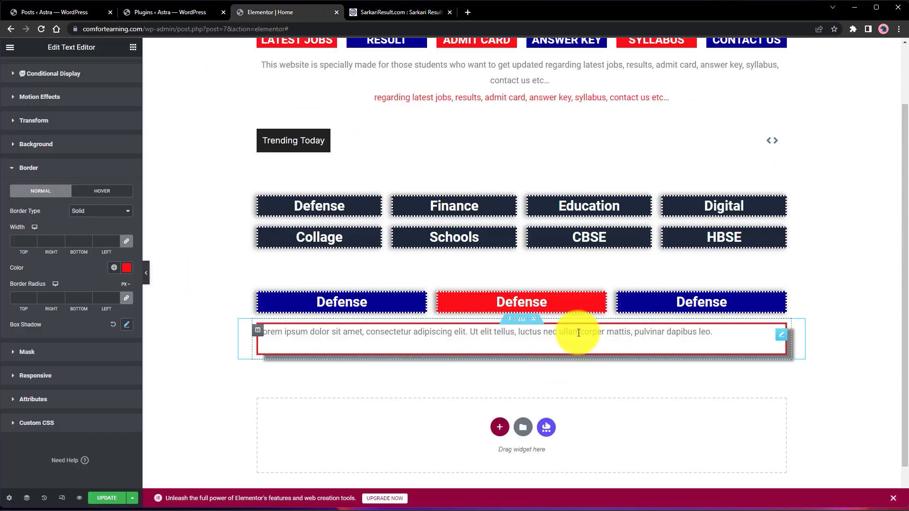
- Lengthen the bordered text block by copying its lorem ipsum sentence and pasting it eleven times after the original
{"action": "triple_click", "coordinate": [606, 332]}
{"action": "key", "text": "ctrl+c"}
{"action": "left_click", "coordinate": [707, 348]}
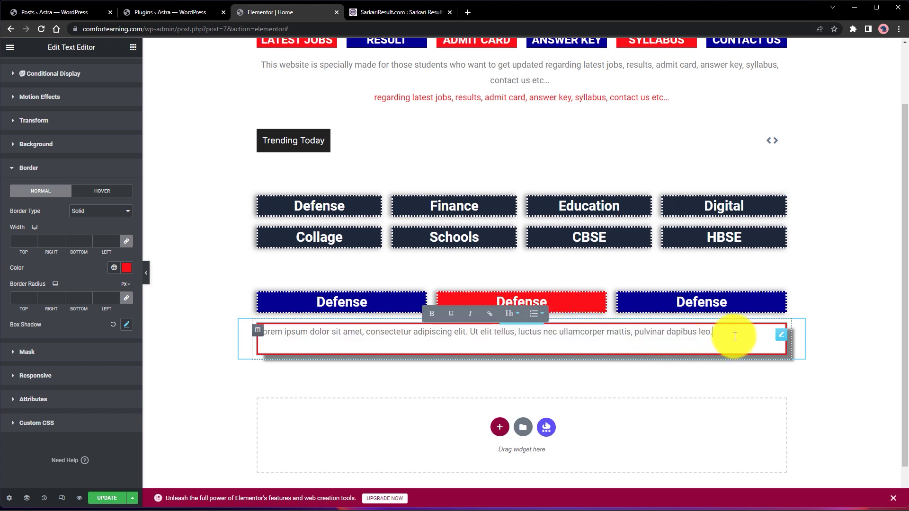
{"action": "key", "text": "ctrl+v"}
{"action": "key", "text": "ctrl+v"}
{"action": "key", "text": "ctrl+v"}
{"action": "key", "text": "ctrl+v"}
{"action": "key", "text": "ctrl+v"}
{"action": "key", "text": "ctrl+v"}
{"action": "key", "text": "ctrl+v"}
{"action": "key", "text": "ctrl+v"}
{"action": "key", "text": "ctrl+v"}
{"action": "key", "text": "ctrl+v"}
{"action": "key", "text": "ctrl+v"}
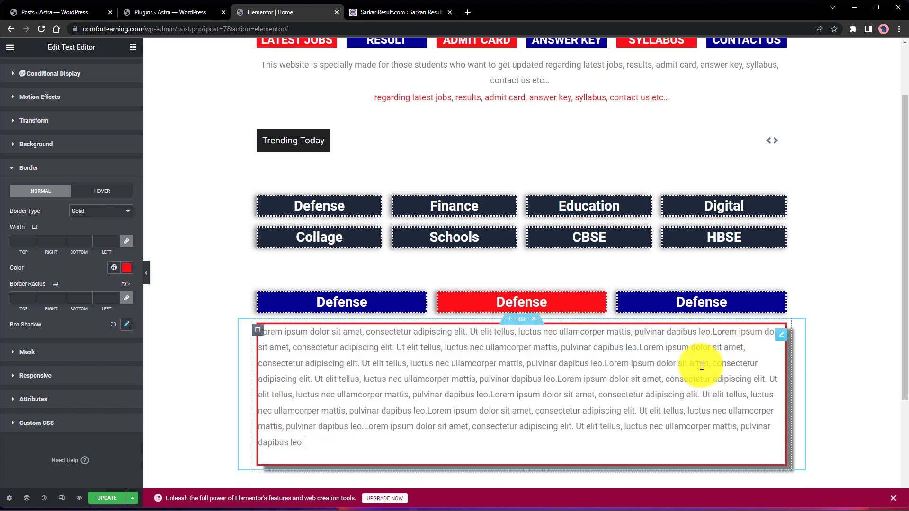
{"action": "left_click", "coordinate": [835, 333]}
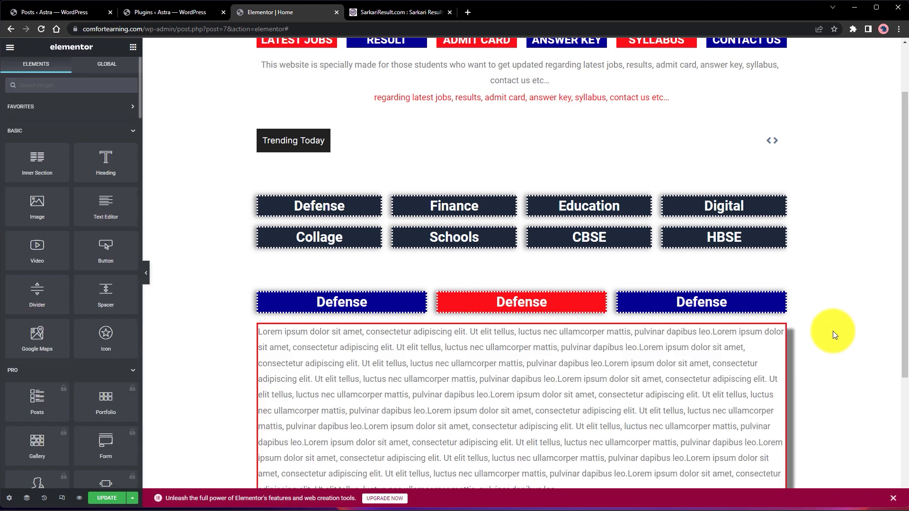
{"action": "scroll", "coordinate": [833, 331], "scroll_direction": "down", "scroll_amount": 2}
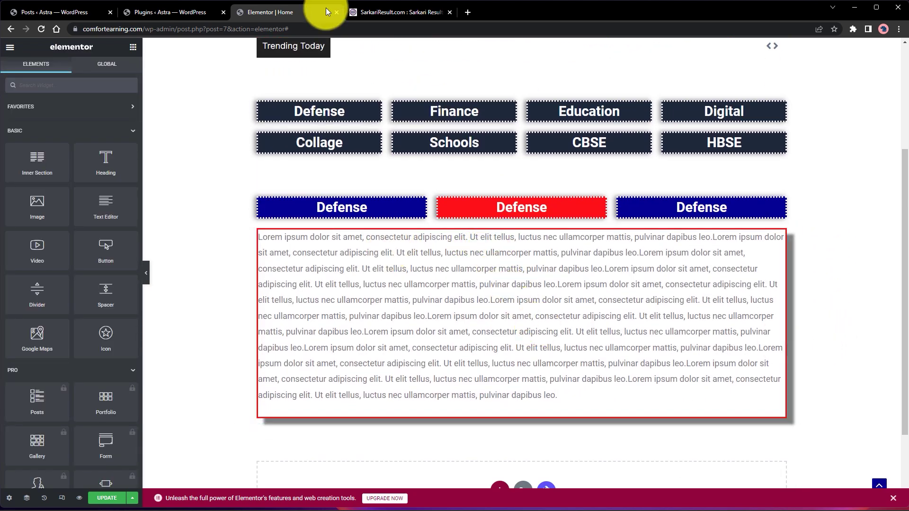
- Compare with SarkariResult's article heading bar and insert a single-column section directly above the bordered text block
{"action": "left_click", "coordinate": [379, 11]}
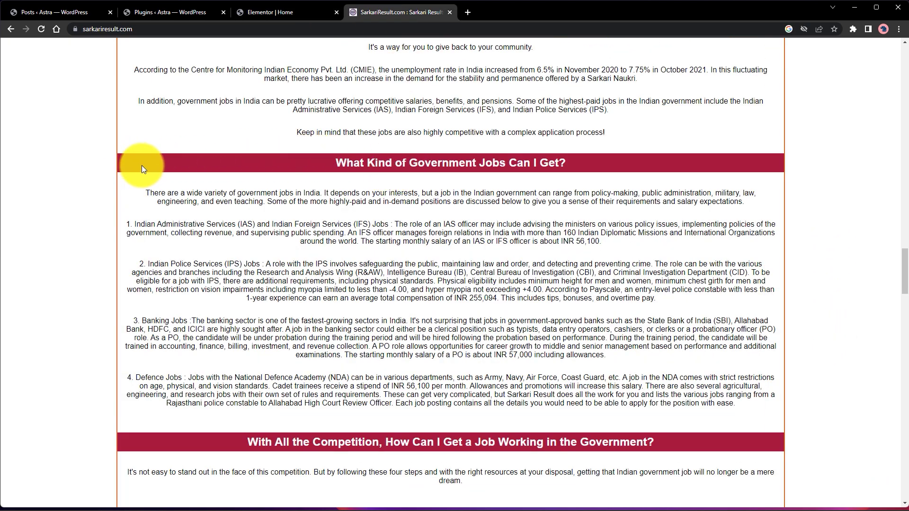
{"action": "left_click", "coordinate": [310, 12]}
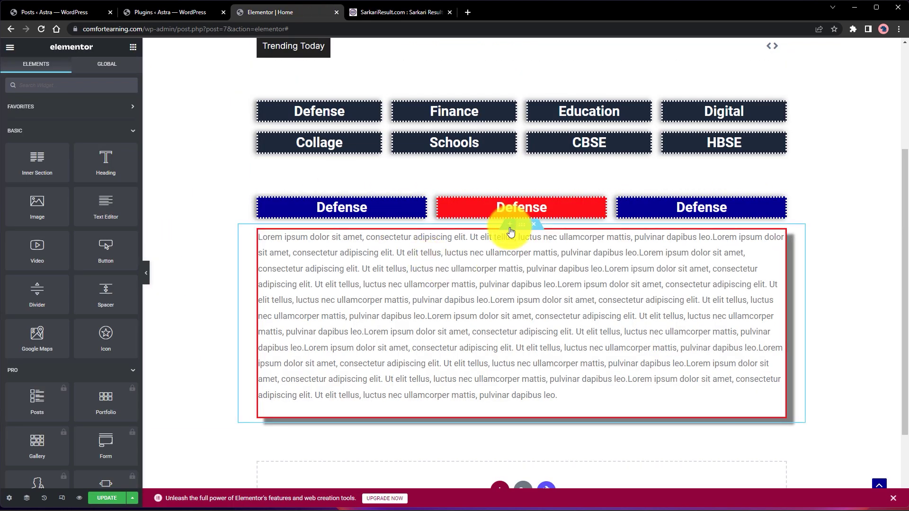
{"action": "left_click", "coordinate": [510, 225]}
{"action": "left_click", "coordinate": [499, 267]}
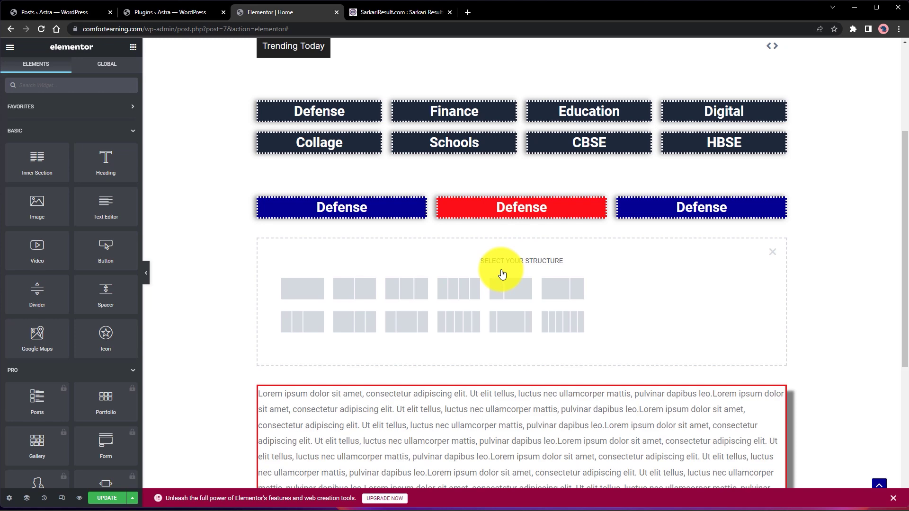
{"action": "left_click", "coordinate": [304, 286]}
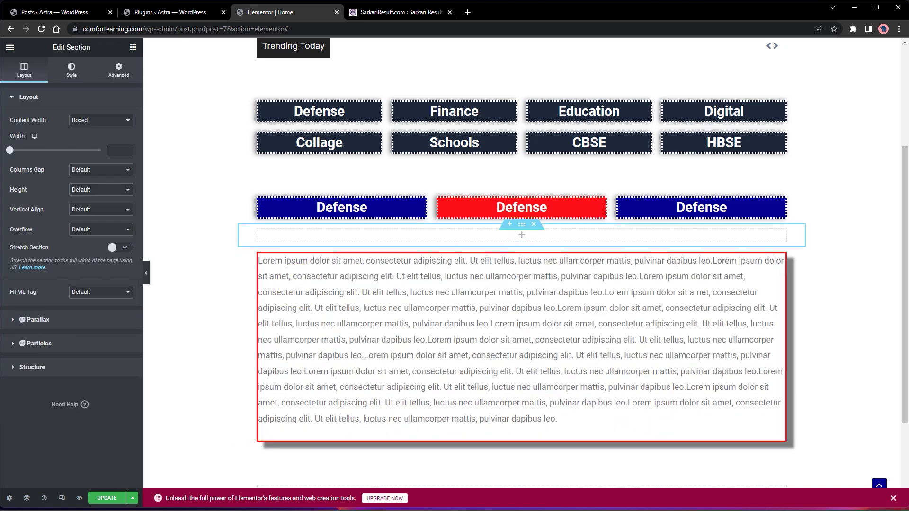
- Place a Heading widget in the empty section above the bordered text block
{"action": "left_click", "coordinate": [10, 48]}
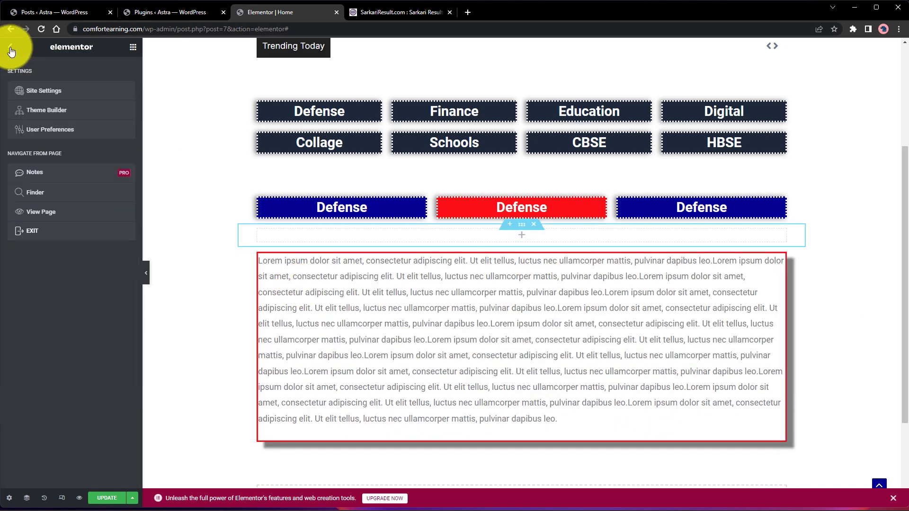
{"action": "left_click", "coordinate": [10, 49]}
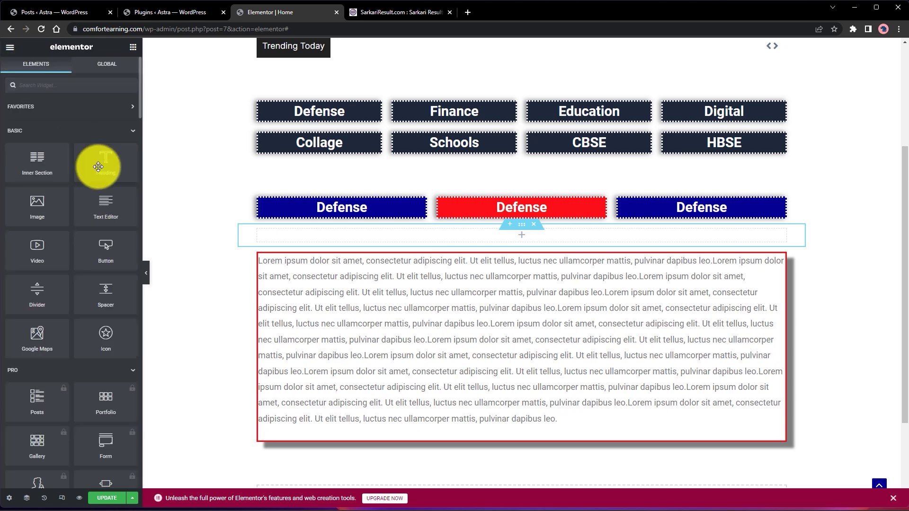
{"action": "left_click_drag", "start_coordinate": [99, 167], "coordinate": [517, 238]}
- Copy the article heading "What Kind of Government Jobs Can I Get?" from the SarkariResult page
{"action": "triple_click", "coordinate": [510, 243]}
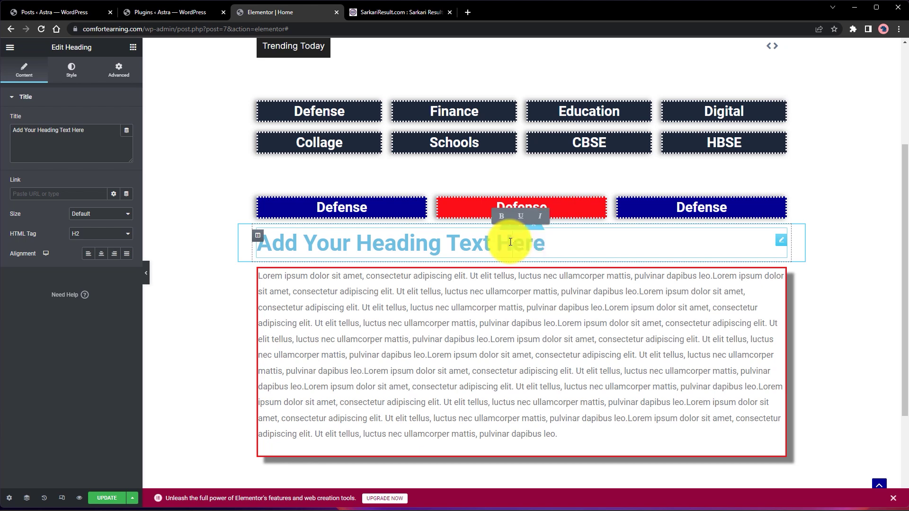
{"action": "left_click", "coordinate": [392, 12]}
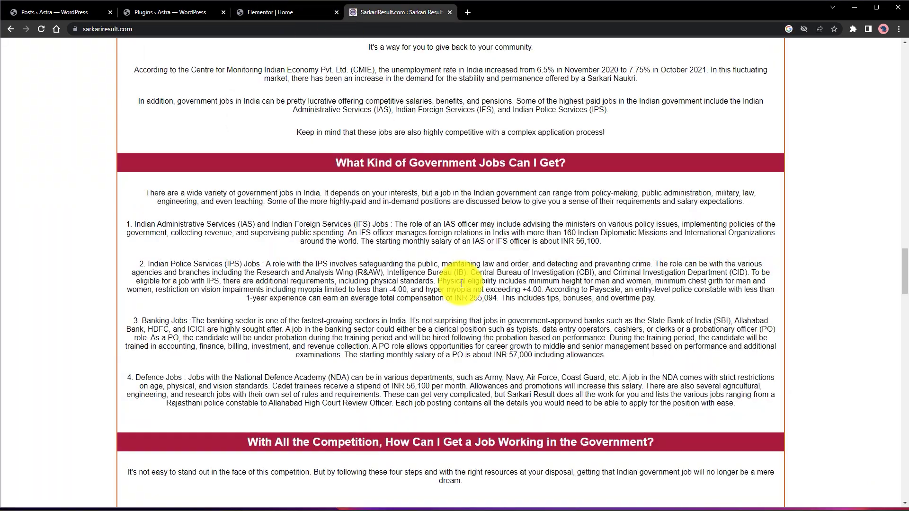
{"action": "triple_click", "coordinate": [406, 163]}
{"action": "key", "text": "ctrl+c"}
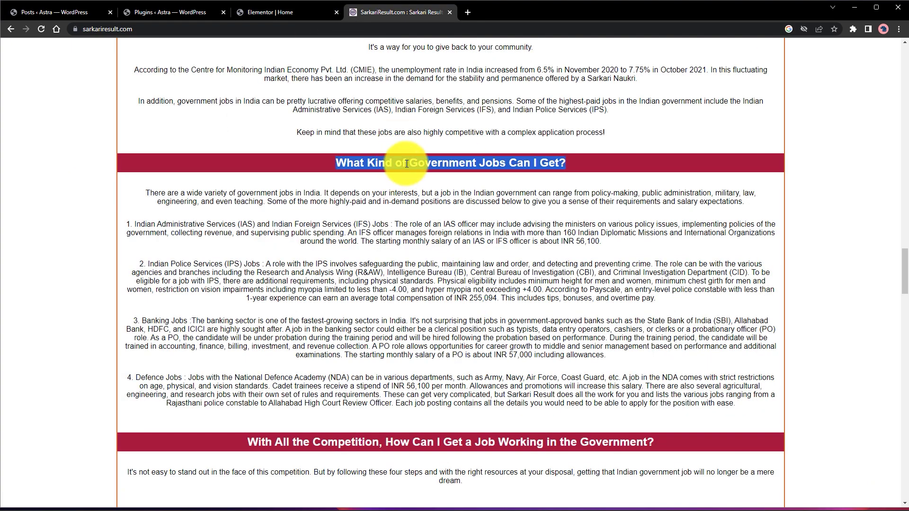
- Replace the new heading's placeholder text in Elementor with the copied "What Kind of Government Jobs Can I Get?"
{"action": "left_click", "coordinate": [291, 20]}
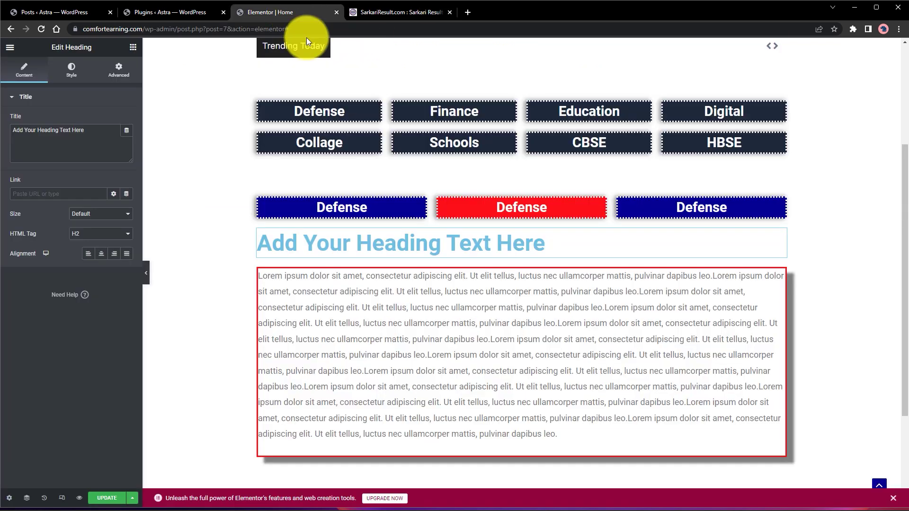
{"action": "triple_click", "coordinate": [500, 252]}
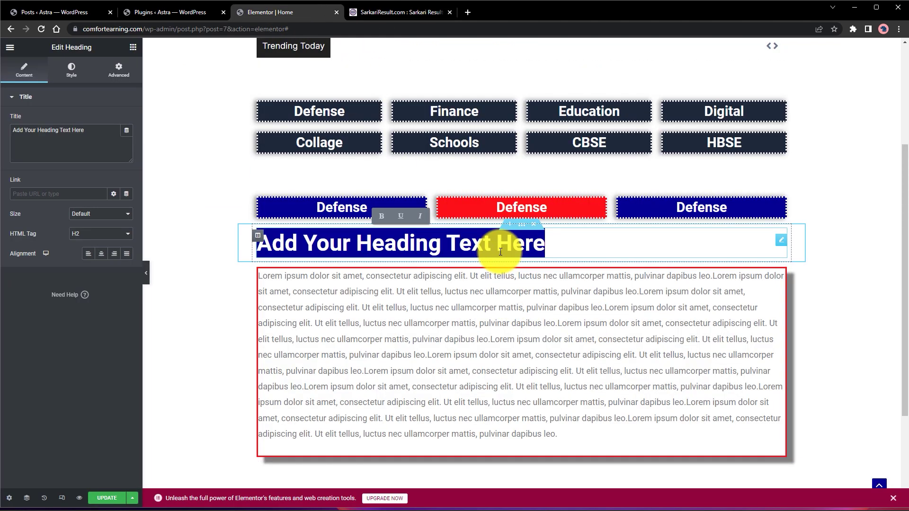
{"action": "left_click", "coordinate": [465, 12]}
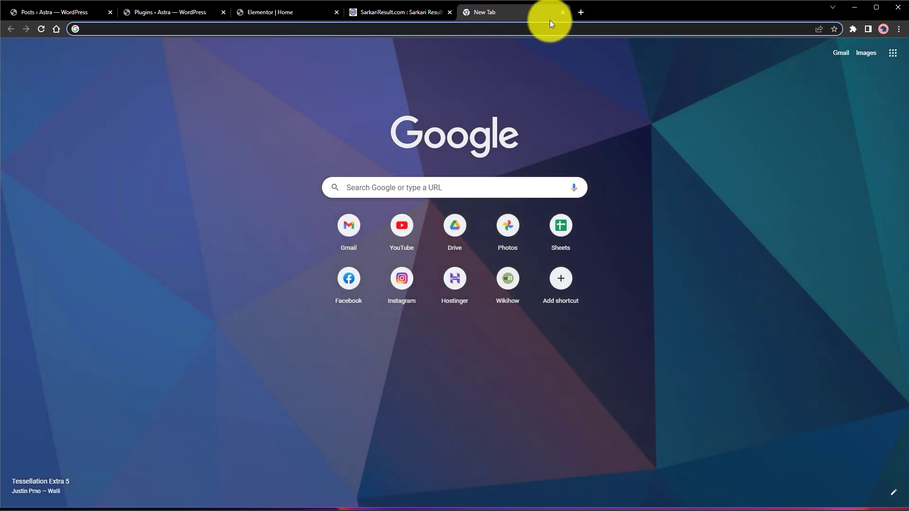
{"action": "left_click", "coordinate": [547, 31]}
{"action": "key", "text": "ctrl+v"}
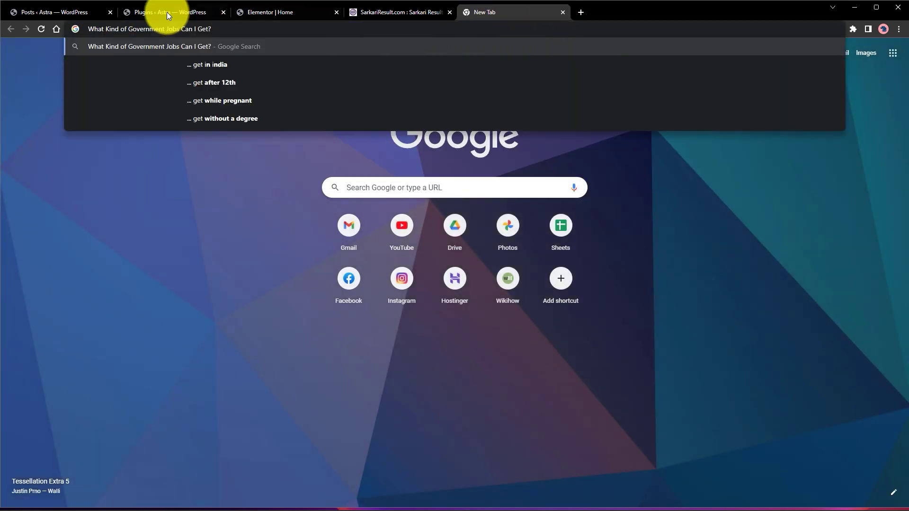
{"action": "left_click", "coordinate": [261, 17]}
{"action": "key", "text": "ctrl+a"}
{"action": "key", "text": "ctrl+v"}
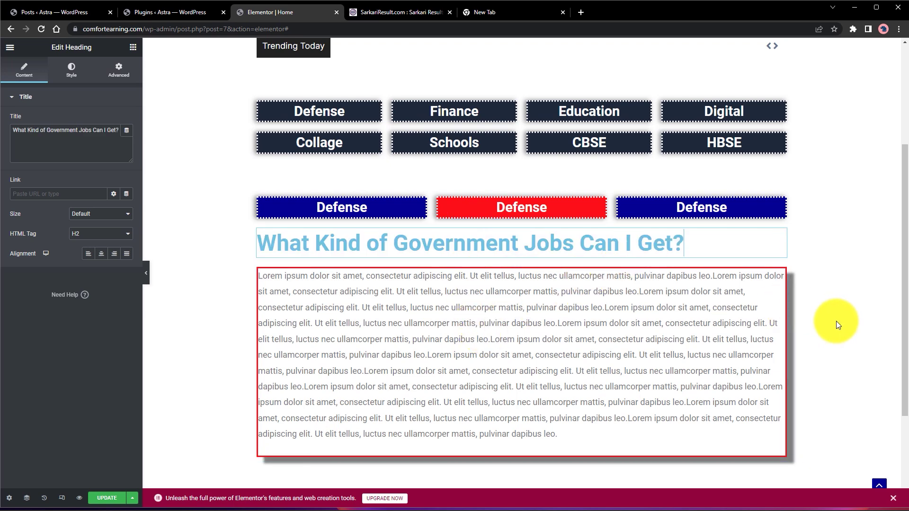
{"action": "left_click", "coordinate": [490, 12]}
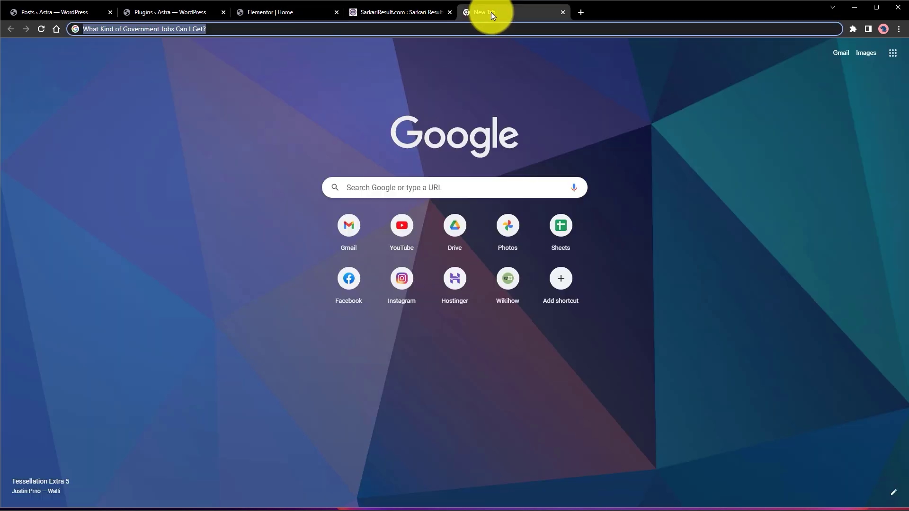
{"action": "left_click", "coordinate": [390, 18]}
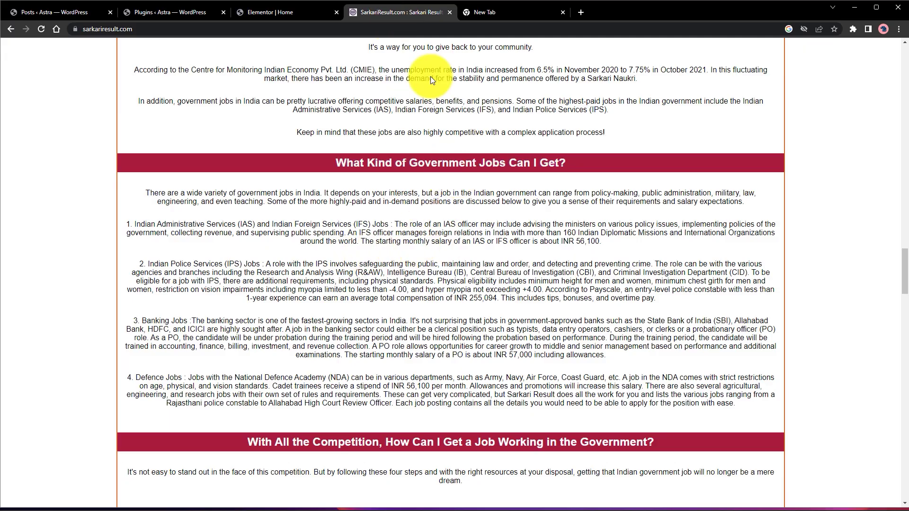
{"action": "left_click", "coordinate": [270, 10]}
- Give the "What Kind of Government Jobs Can I Get?" heading a gradient background with #000000 as its first colour
{"action": "triple_click", "coordinate": [468, 243]}
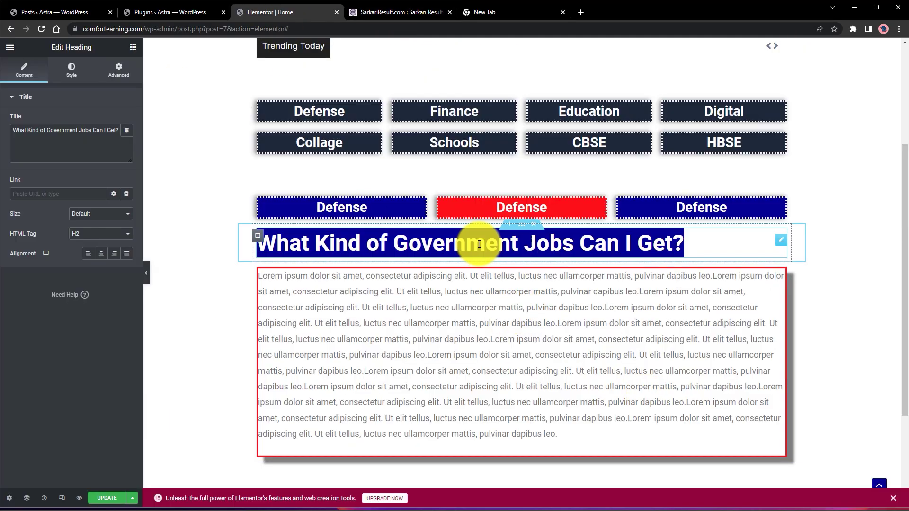
{"action": "left_click", "coordinate": [118, 70]}
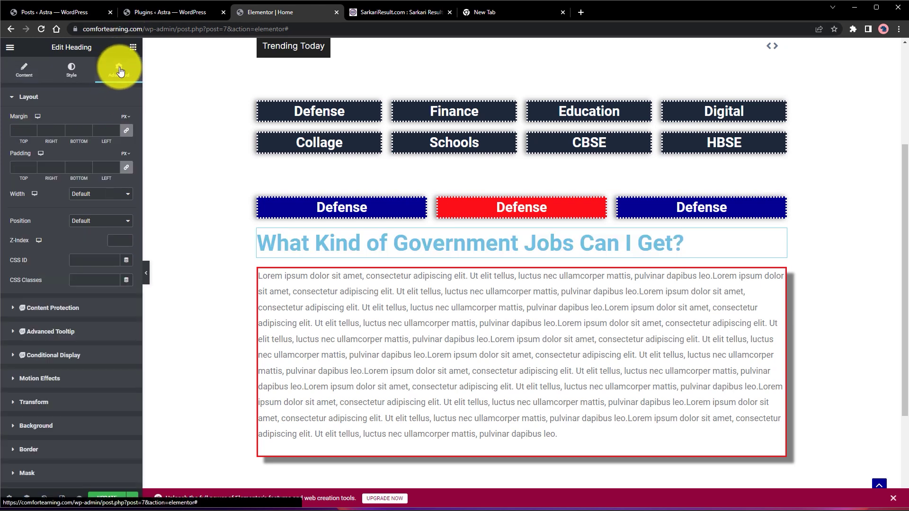
{"action": "left_click", "coordinate": [8, 429]}
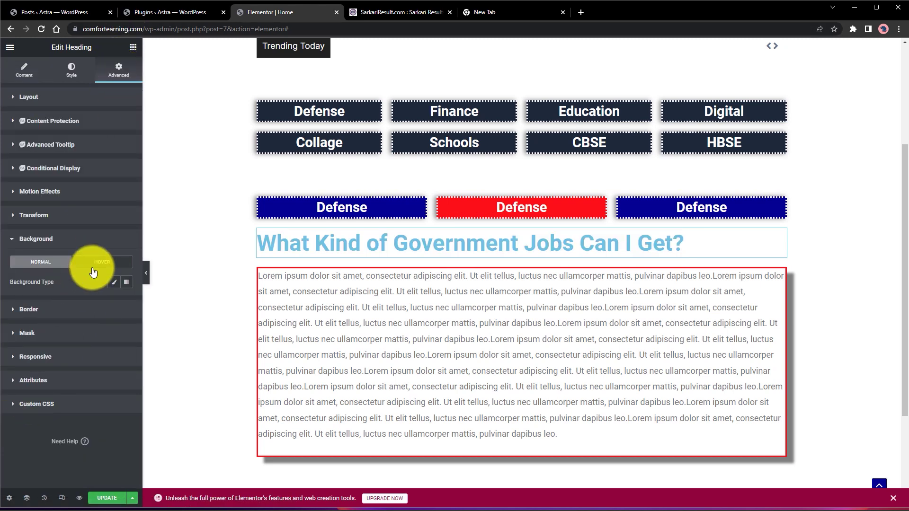
{"action": "left_click", "coordinate": [115, 283]}
{"action": "left_click", "coordinate": [126, 283]}
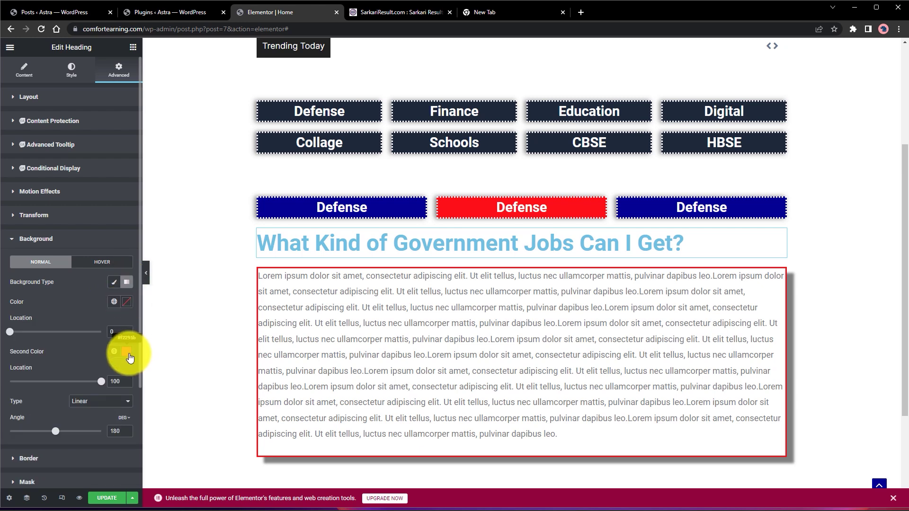
{"action": "left_click", "coordinate": [123, 308]}
{"action": "left_click_drag", "start_coordinate": [97, 355], "coordinate": [125, 436]}
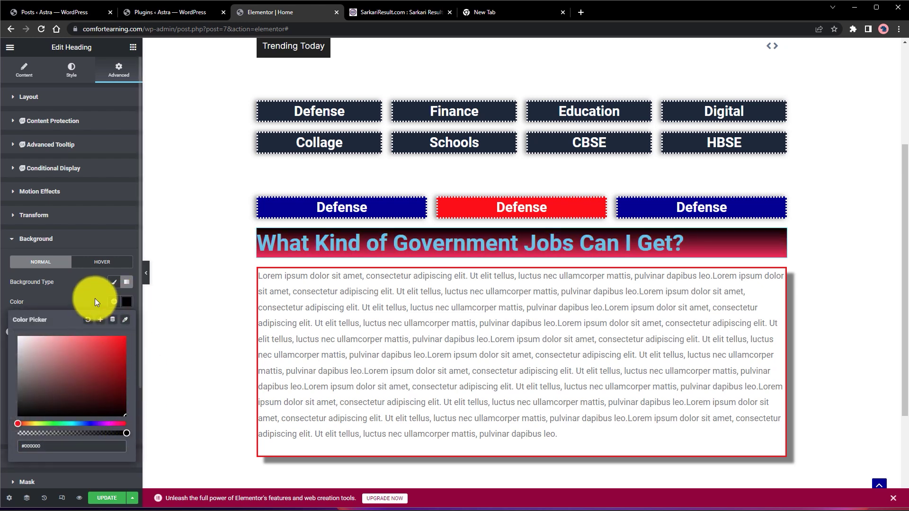
- Set the text colour of the gradient heading to white, #FFFFFF
{"action": "left_click", "coordinate": [80, 72]}
{"action": "left_click", "coordinate": [125, 120]}
{"action": "type", "text": "#FFFFFF"}
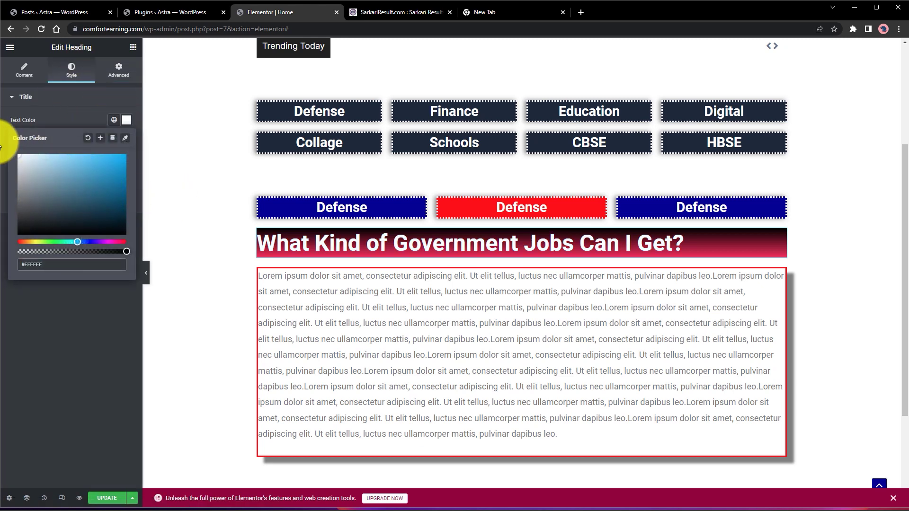
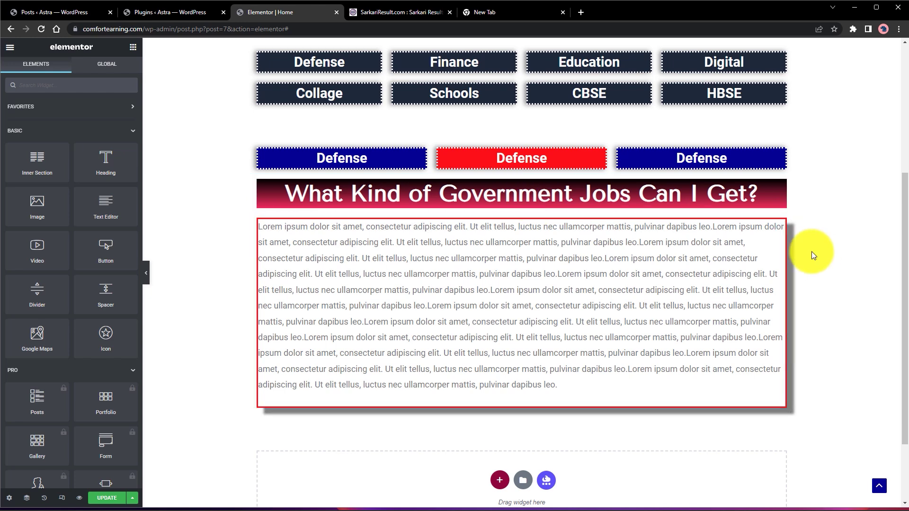
- Copy the styled gradient heading and paste it into a new single-column section below the bordered text block
{"action": "left_click", "coordinate": [576, 193]}
{"action": "right_click", "coordinate": [576, 193]}
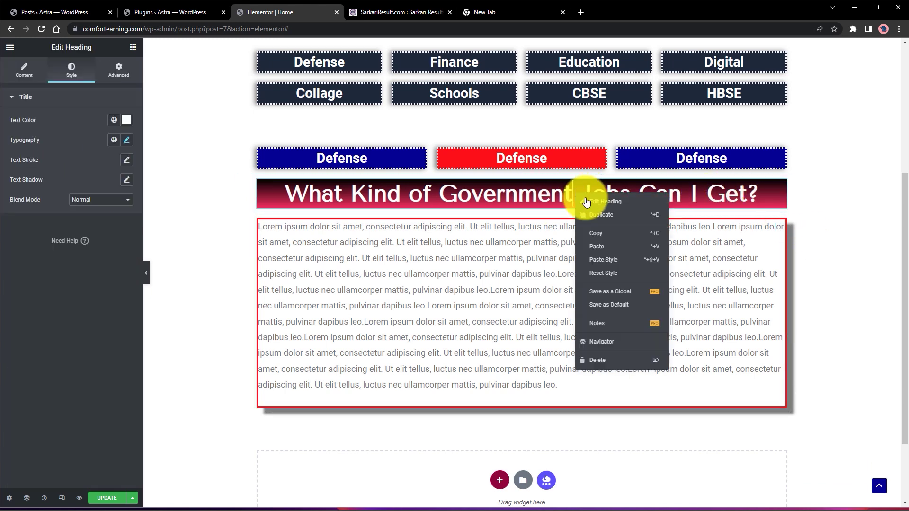
{"action": "left_click", "coordinate": [608, 242]}
{"action": "left_click", "coordinate": [502, 484]}
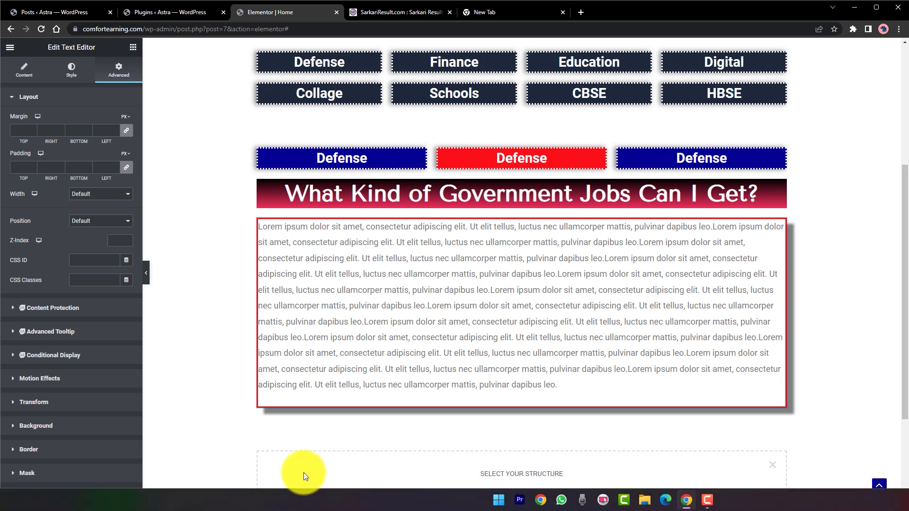
{"action": "scroll", "coordinate": [308, 417], "scroll_direction": "down", "scroll_amount": 3}
{"action": "left_click", "coordinate": [300, 361]}
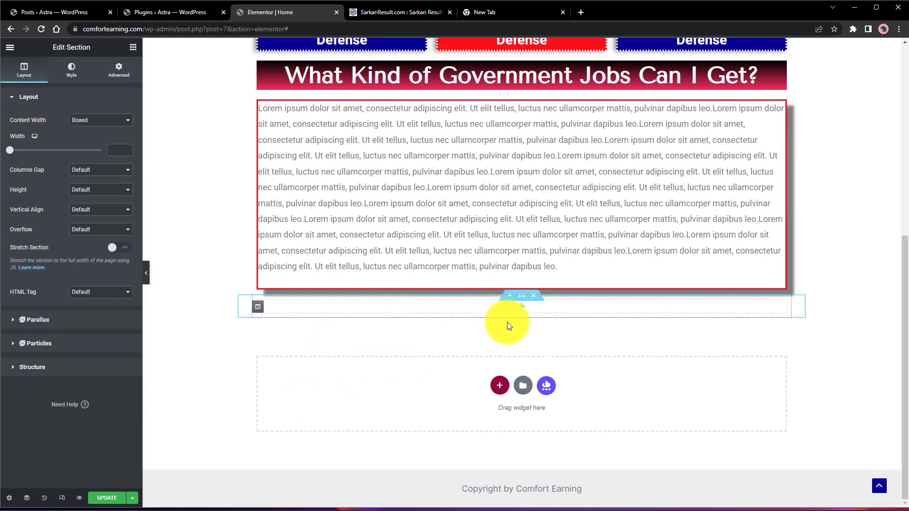
{"action": "right_click", "coordinate": [530, 304]}
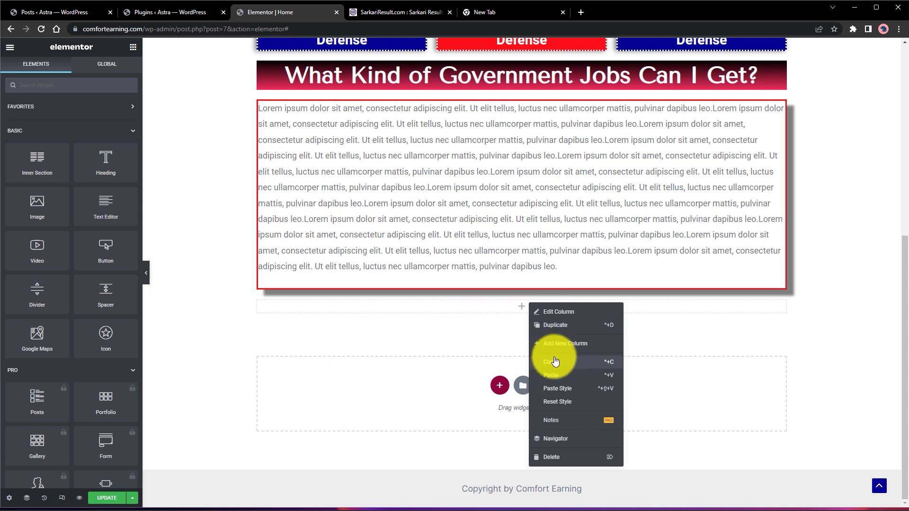
{"action": "left_click", "coordinate": [551, 375]}
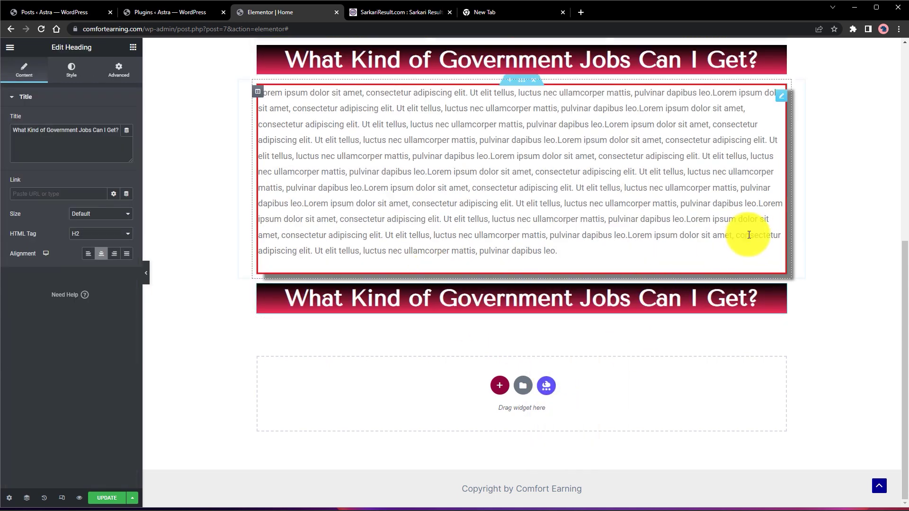
{"action": "triple_click", "coordinate": [627, 301]}
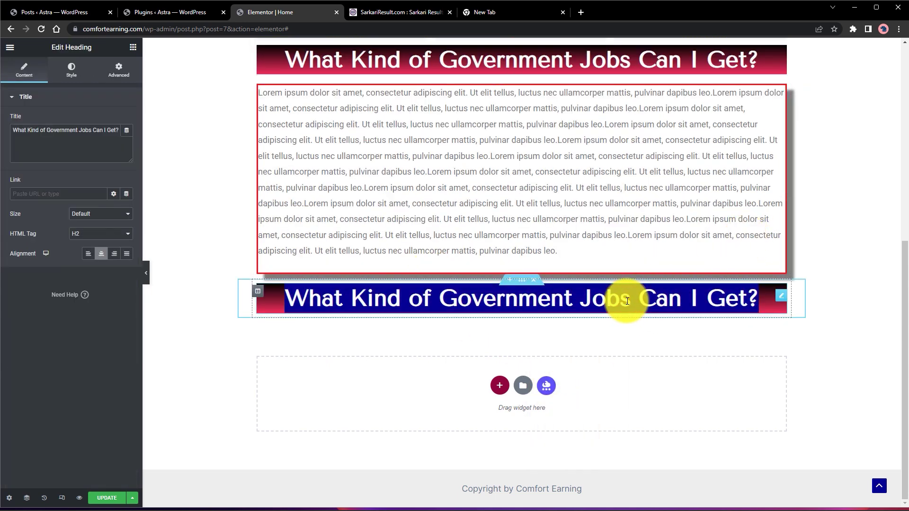
{"action": "left_click", "coordinate": [812, 283]}
- Copy the bordered text block and paste it into a new single-column section below the second gradient heading
{"action": "right_click", "coordinate": [680, 223]}
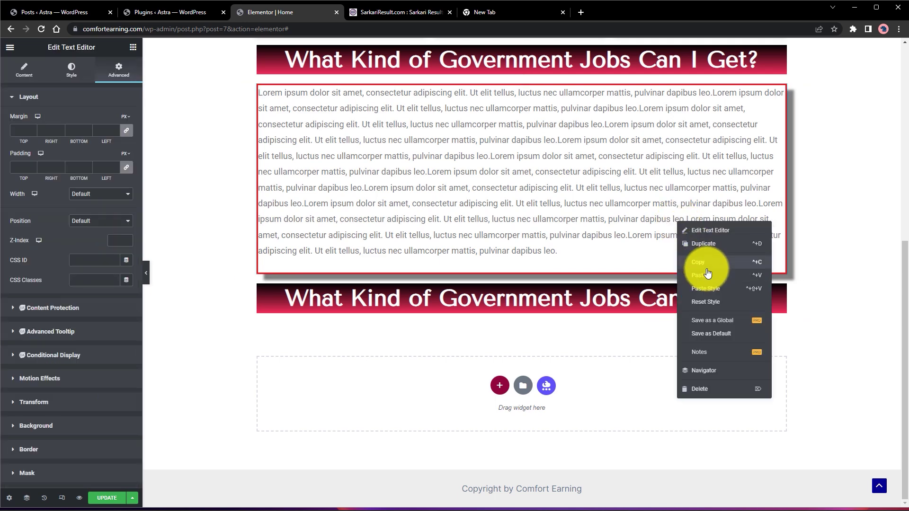
{"action": "left_click", "coordinate": [699, 263]}
{"action": "left_click", "coordinate": [501, 386]}
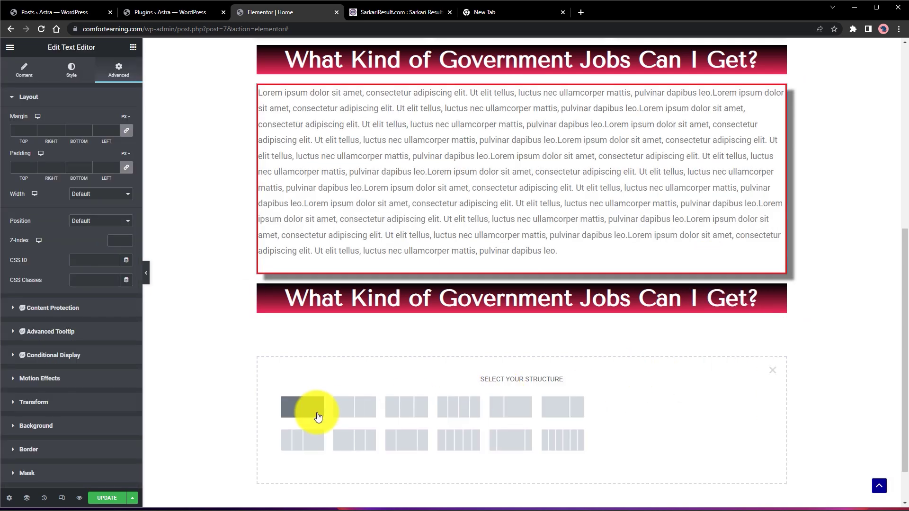
{"action": "left_click", "coordinate": [300, 410]}
{"action": "right_click", "coordinate": [509, 334]}
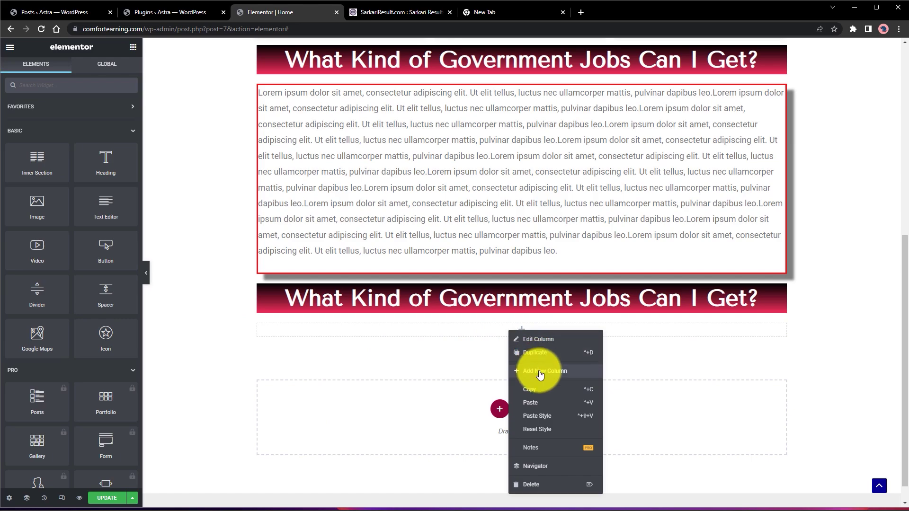
{"action": "left_click", "coordinate": [531, 402]}
- Review the home page layout from the header down through both gradient headings and their article text blocks
{"action": "scroll", "coordinate": [833, 317], "scroll_direction": "up", "scroll_amount": 8}
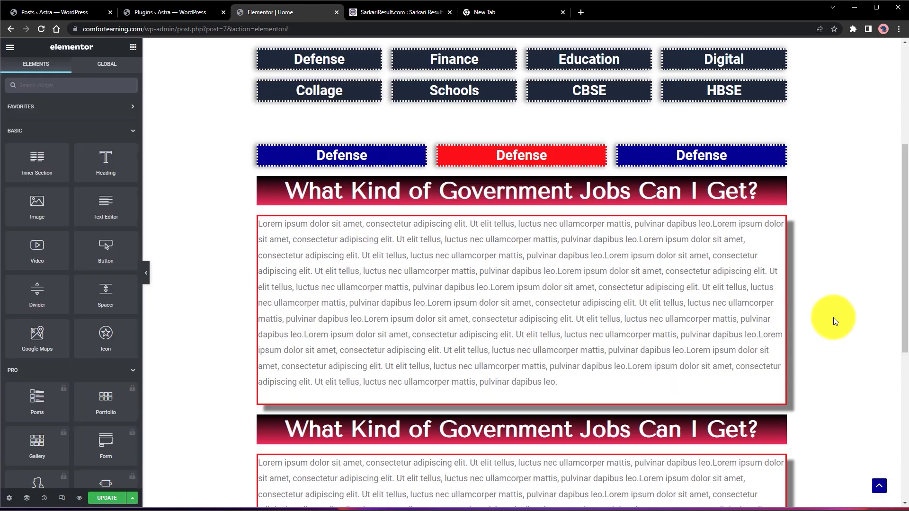
{"action": "scroll", "coordinate": [826, 319], "scroll_direction": "down", "scroll_amount": 5}
{"action": "scroll", "coordinate": [831, 343], "scroll_direction": "up", "scroll_amount": 5}
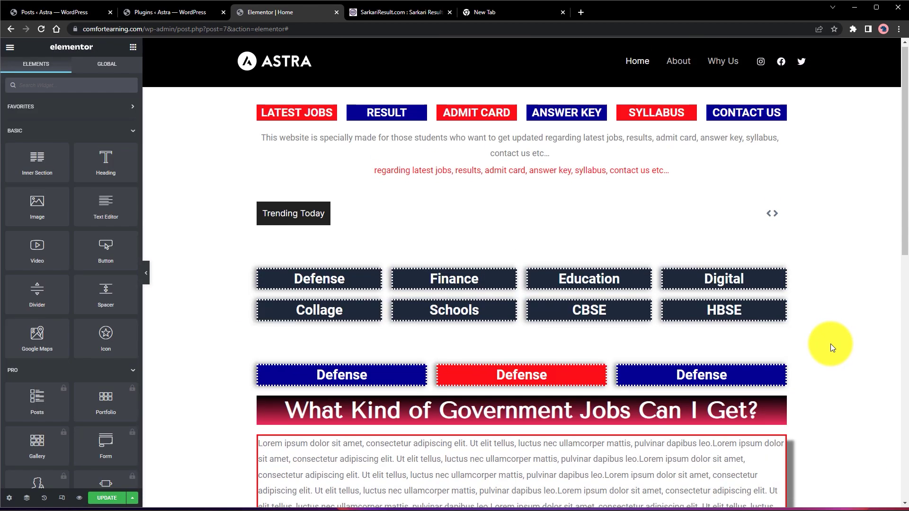
{"action": "scroll", "coordinate": [831, 344], "scroll_direction": "down", "scroll_amount": 8}
{"action": "scroll", "coordinate": [833, 327], "scroll_direction": "up", "scroll_amount": 8}
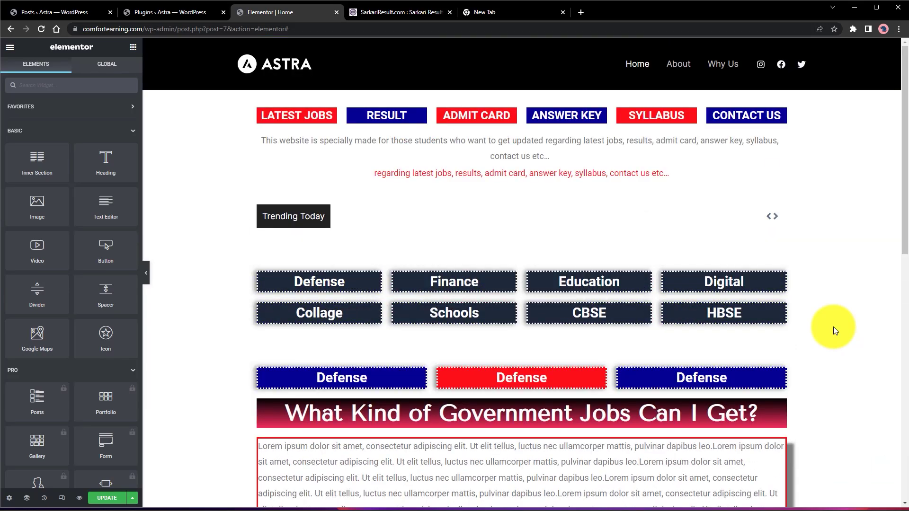
- Examine the SarkariResult site as a layout reference, from its article blocks and footer links to the header and job lists
{"action": "scroll", "coordinate": [859, 314], "scroll_direction": "down", "scroll_amount": 7}
{"action": "scroll", "coordinate": [871, 317], "scroll_direction": "up", "scroll_amount": 7}
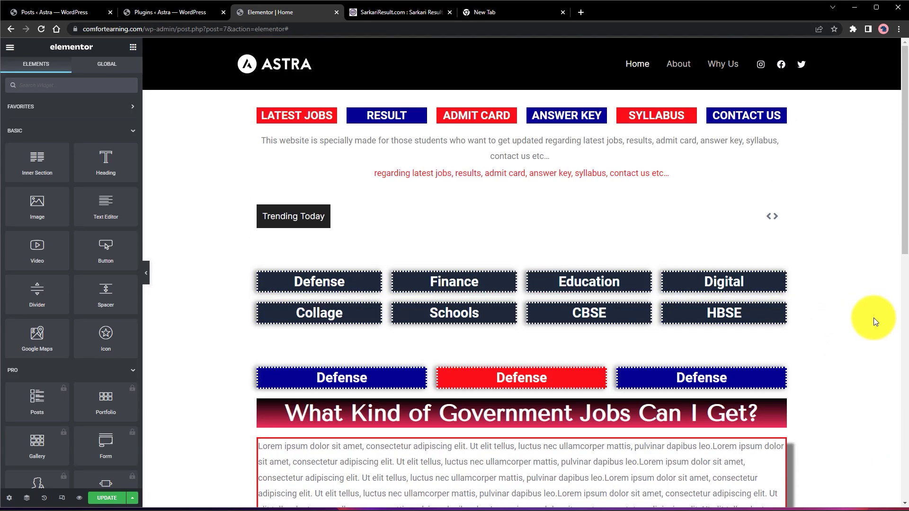
{"action": "scroll", "coordinate": [864, 329], "scroll_direction": "down", "scroll_amount": 6}
{"action": "left_click", "coordinate": [398, 11]}
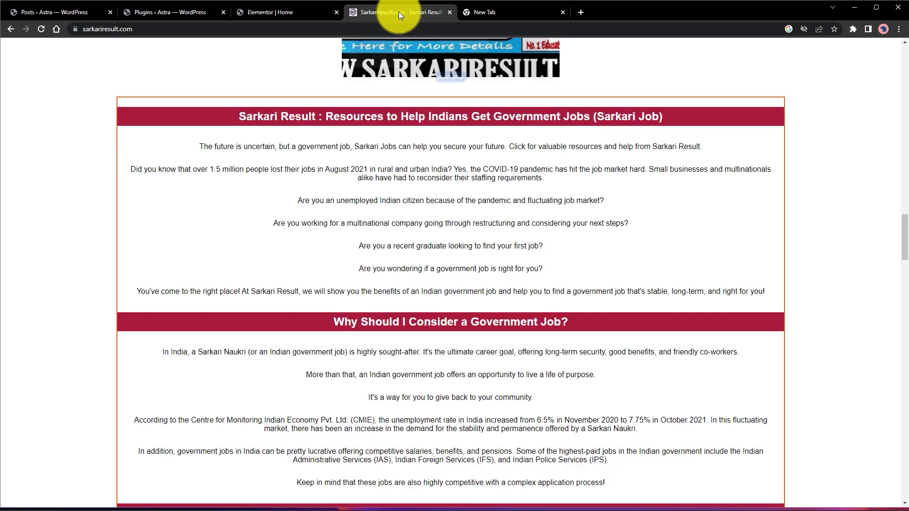
{"action": "scroll", "coordinate": [592, 288], "scroll_direction": "down", "scroll_amount": 8}
{"action": "scroll", "coordinate": [592, 288], "scroll_direction": "down", "scroll_amount": 20}
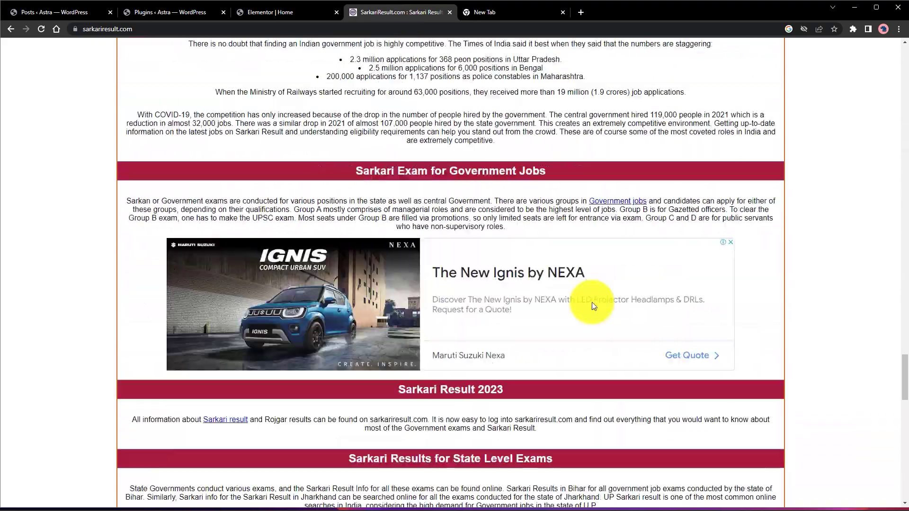
{"action": "scroll", "coordinate": [592, 302], "scroll_direction": "down", "scroll_amount": 20}
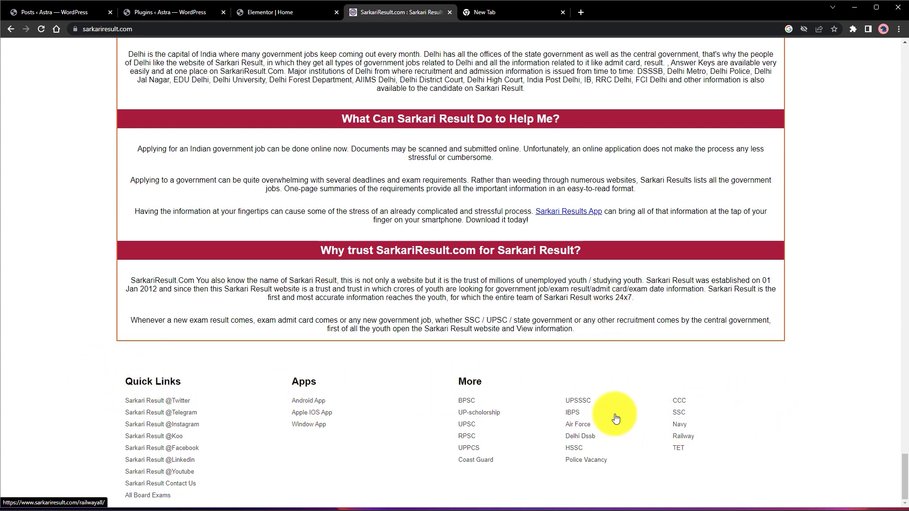
{"action": "scroll", "coordinate": [396, 310], "scroll_direction": "up", "scroll_amount": 8}
{"action": "scroll", "coordinate": [396, 308], "scroll_direction": "up", "scroll_amount": 20}
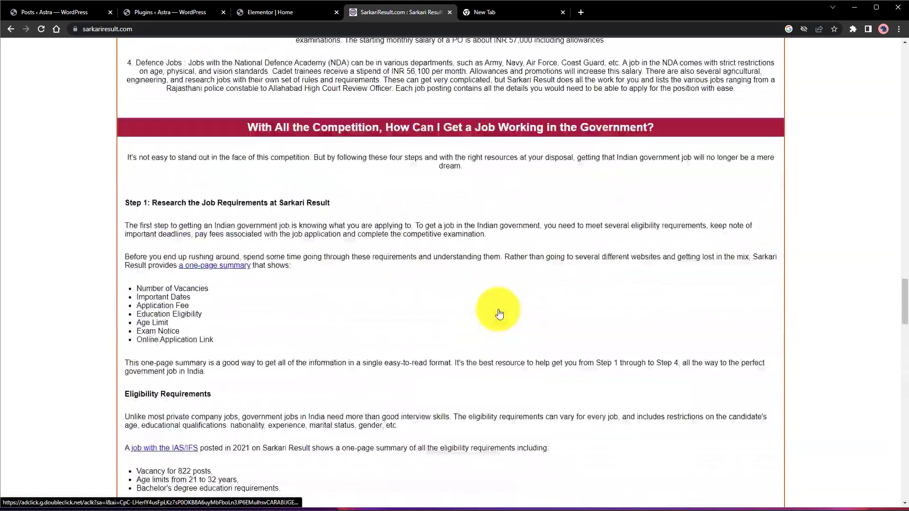
{"action": "scroll", "coordinate": [499, 313], "scroll_direction": "up", "scroll_amount": 20}
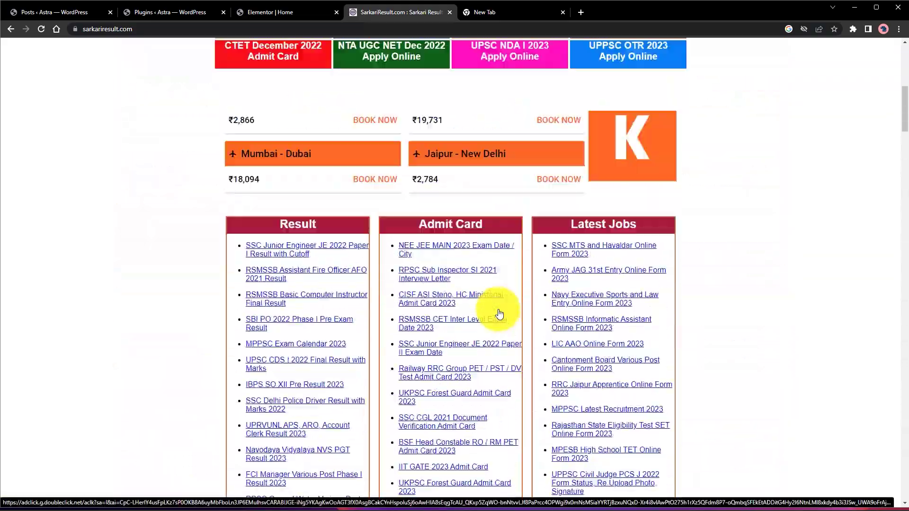
{"action": "scroll", "coordinate": [499, 313], "scroll_direction": "up", "scroll_amount": 1}
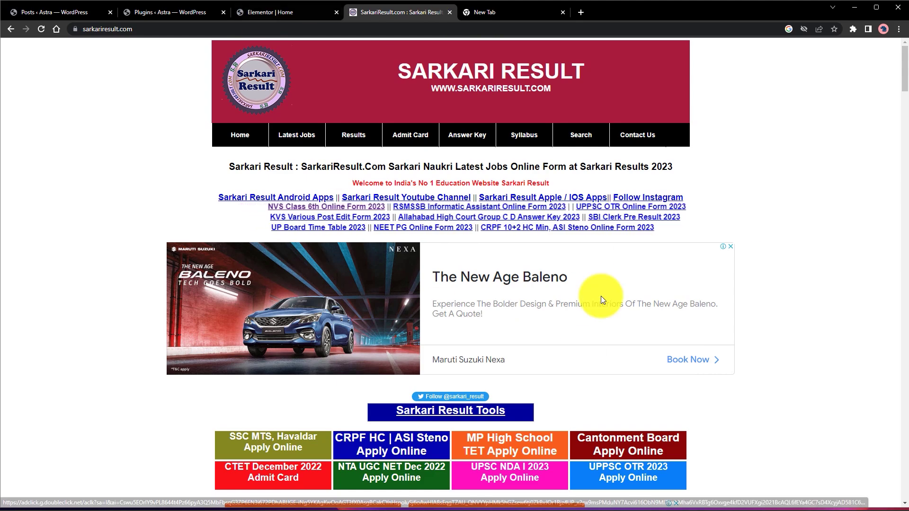
{"action": "left_click_drag", "start_coordinate": [678, 227], "coordinate": [193, 175]}
{"action": "left_click", "coordinate": [34, 216]}
{"action": "scroll", "coordinate": [115, 307], "scroll_direction": "down", "scroll_amount": 12}
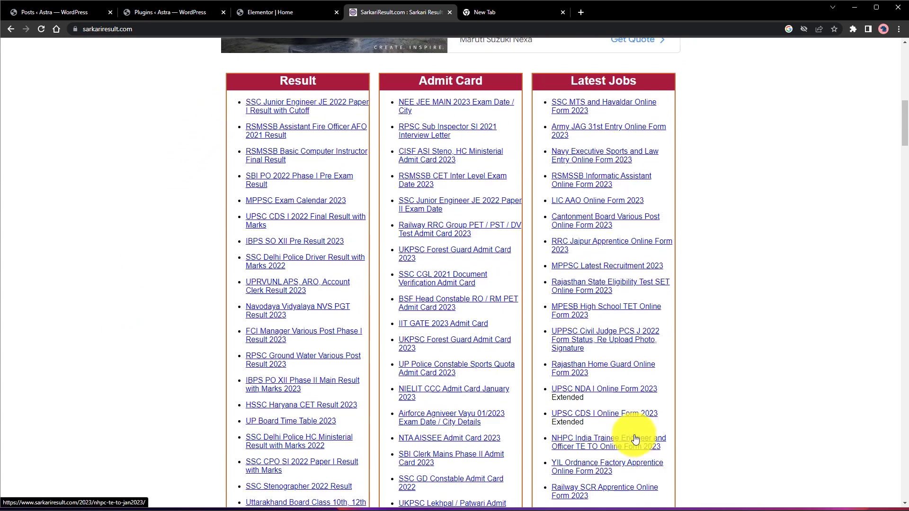
{"action": "scroll", "coordinate": [343, 312], "scroll_direction": "up", "scroll_amount": 12}
- Update the home page in Elementor and open the live site in a separate browser tab
{"action": "left_click", "coordinate": [255, 11]}
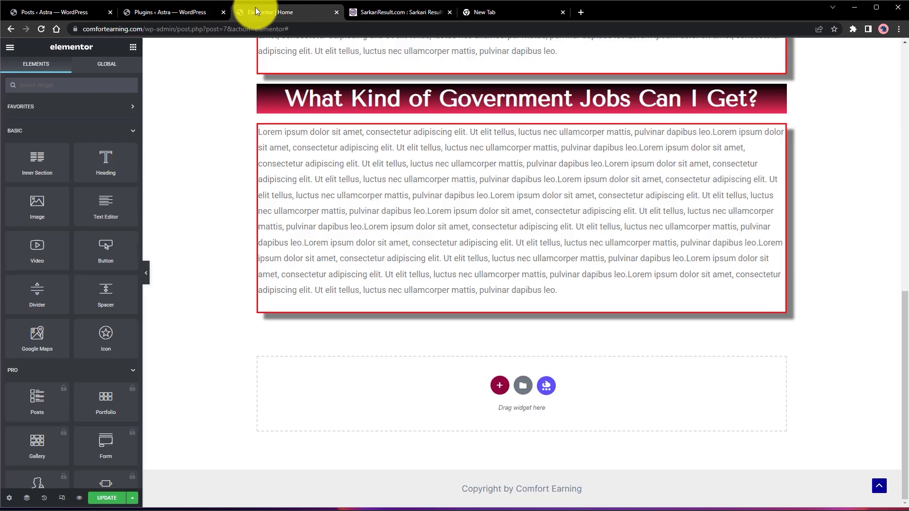
{"action": "scroll", "coordinate": [208, 185], "scroll_direction": "up", "scroll_amount": 10}
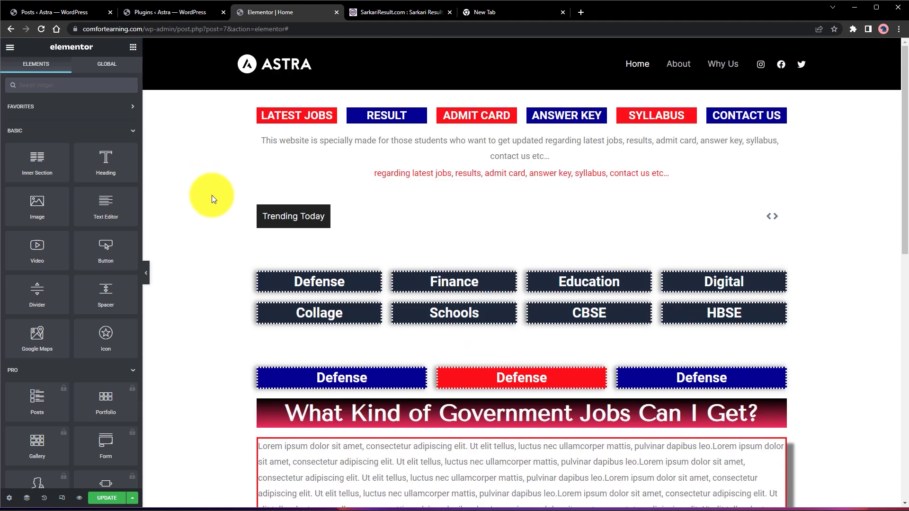
{"action": "left_click", "coordinate": [111, 500]}
{"action": "left_click", "coordinate": [161, 11]}
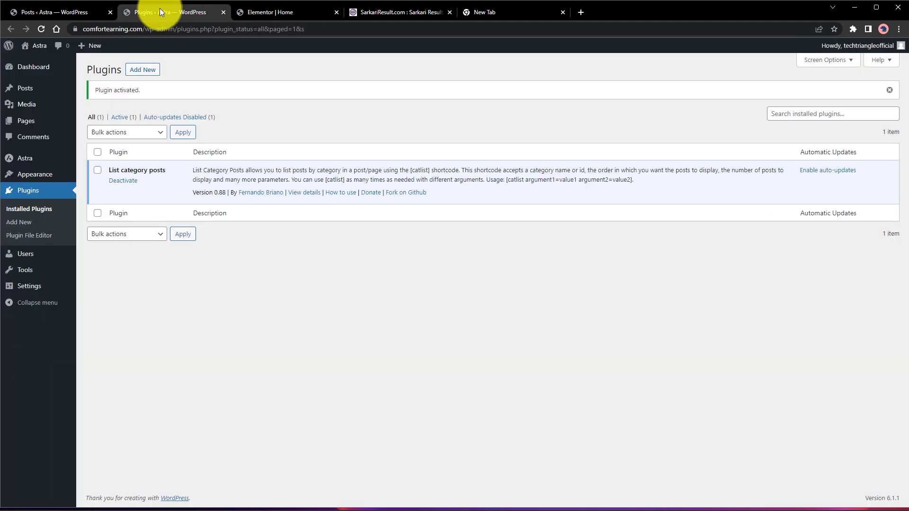
{"action": "left_click", "coordinate": [65, 8]}
{"action": "mouse_move", "coordinate": [37, 47]}
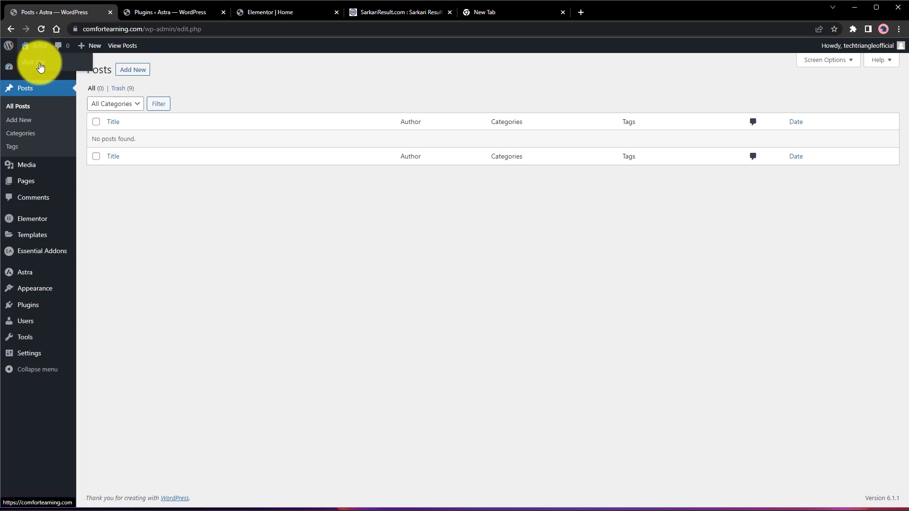
{"action": "middle_click", "coordinate": [41, 66]}
{"action": "left_click", "coordinate": [171, 9]}
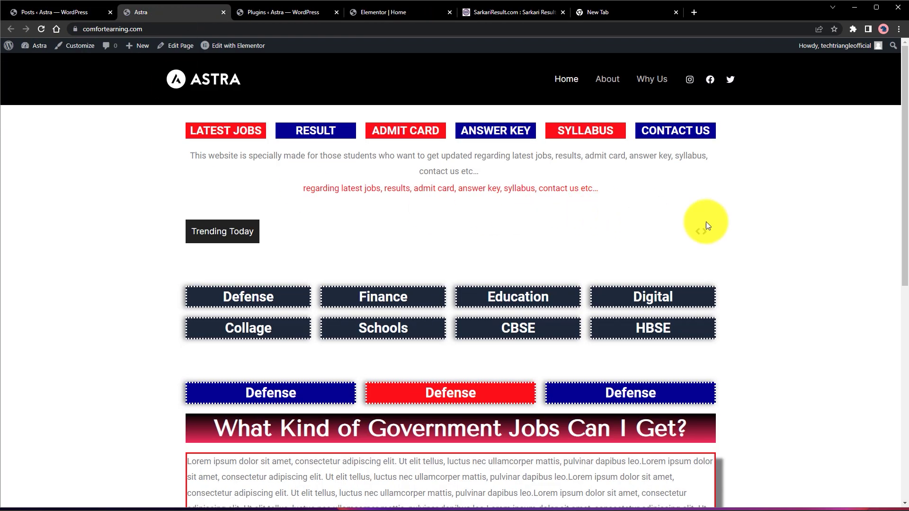
- Review the live home page from the header through the heading rows and article blocks to the footer's copyright line
{"action": "scroll", "coordinate": [771, 237], "scroll_direction": "down", "scroll_amount": 9}
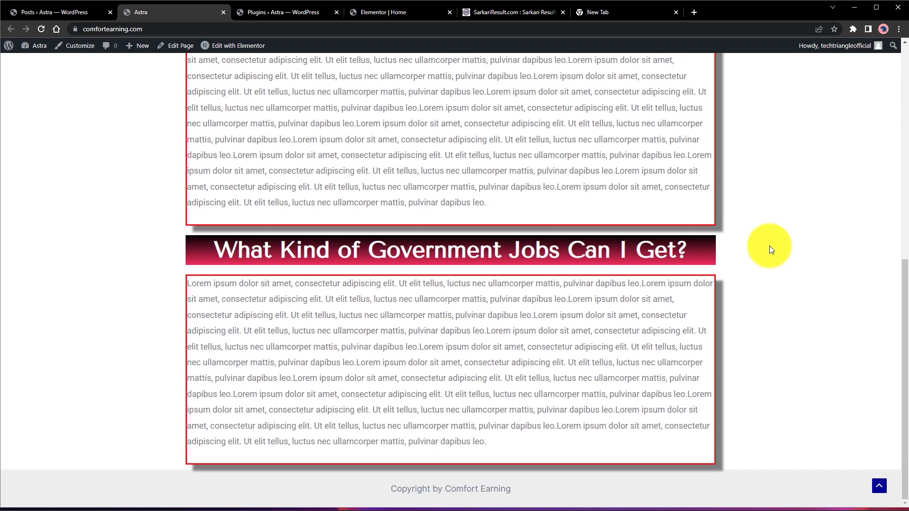
{"action": "scroll", "coordinate": [772, 261], "scroll_direction": "up", "scroll_amount": 9}
{"action": "scroll", "coordinate": [778, 281], "scroll_direction": "down", "scroll_amount": 9}
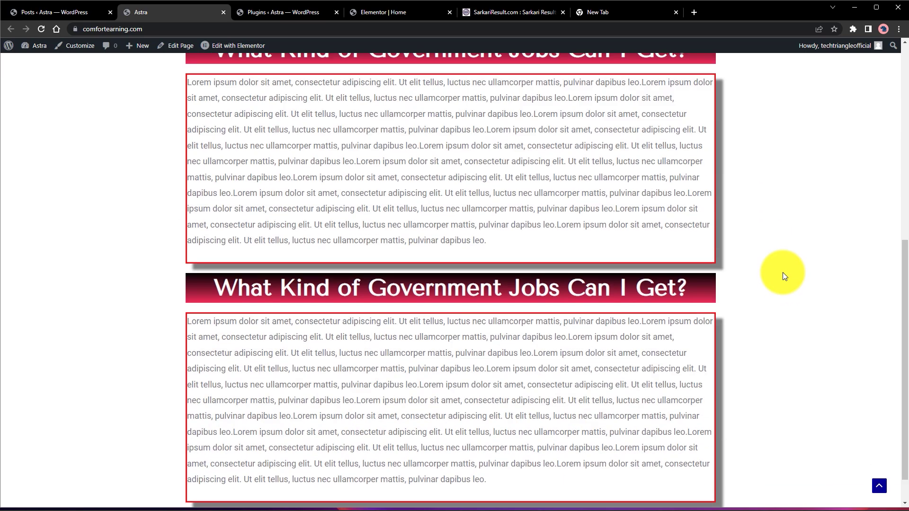
{"action": "scroll", "coordinate": [783, 274], "scroll_direction": "up", "scroll_amount": 5}
{"action": "scroll", "coordinate": [783, 278], "scroll_direction": "down", "scroll_amount": 6}
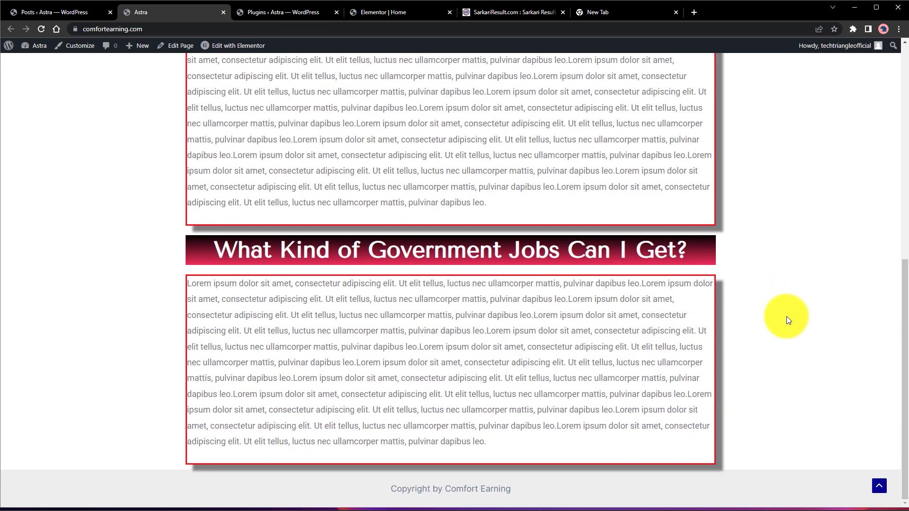
{"action": "left_click_drag", "start_coordinate": [393, 492], "coordinate": [518, 493]}
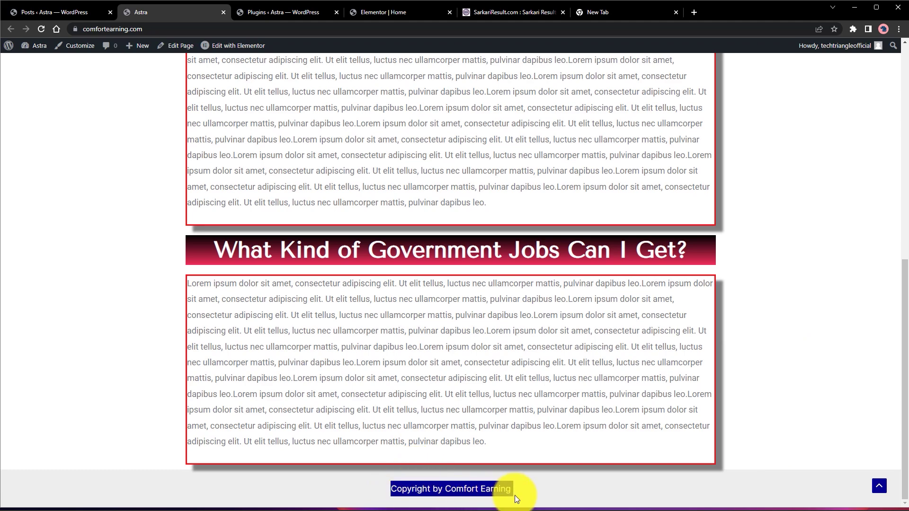
{"action": "left_click", "coordinate": [696, 257]}
{"action": "scroll", "coordinate": [701, 254], "scroll_direction": "up", "scroll_amount": 9}
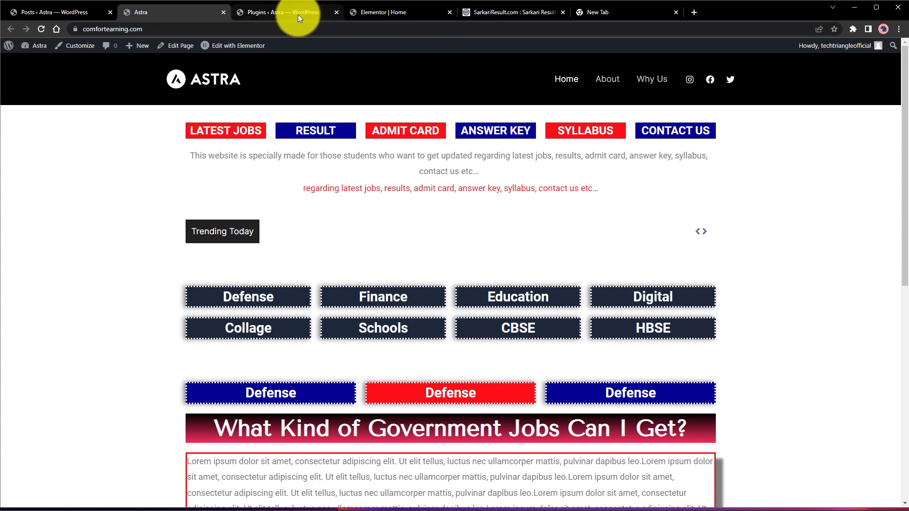
- Open the post categories and enter Defense, matching the home page heading, as the new category's name and slug
{"action": "left_click", "coordinate": [30, 7]}
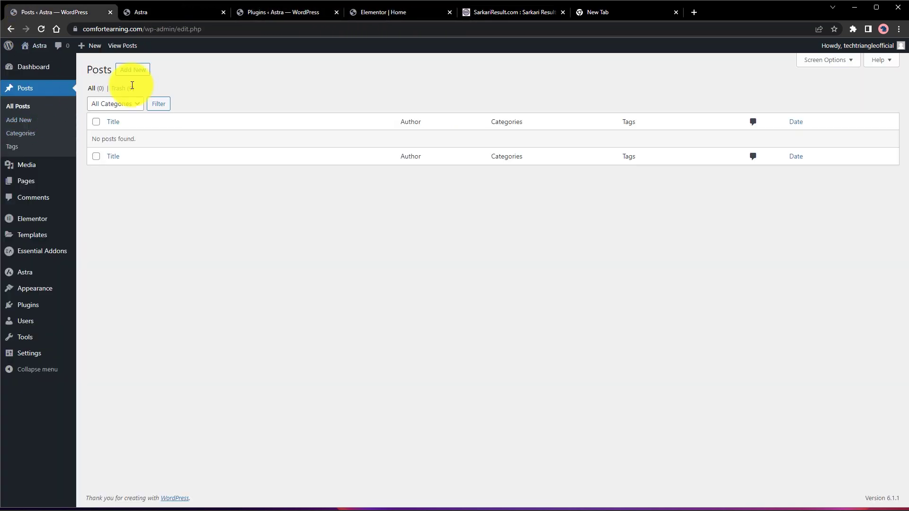
{"action": "left_click", "coordinate": [25, 136]}
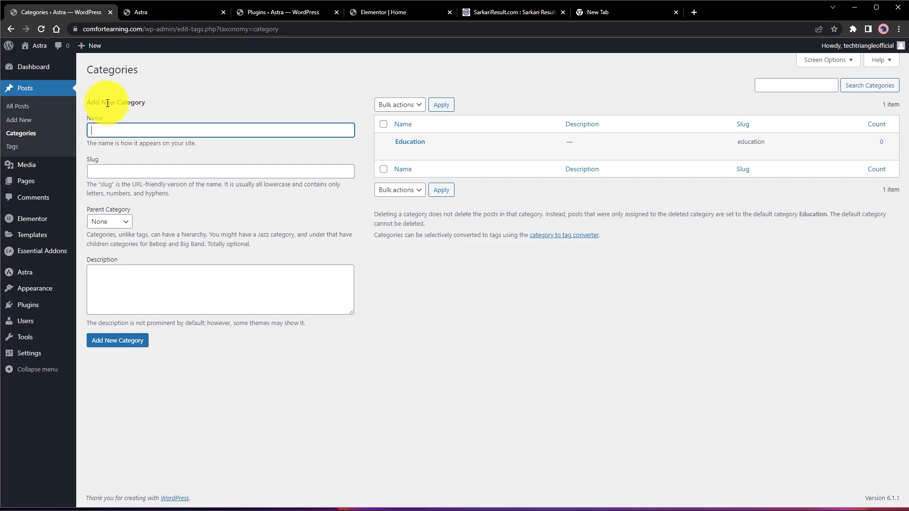
{"action": "left_click", "coordinate": [422, 12]}
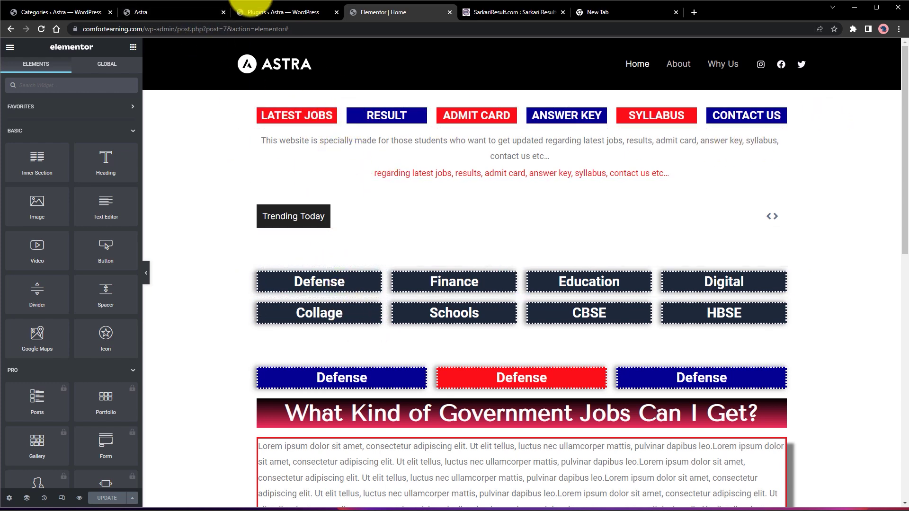
{"action": "left_click", "coordinate": [318, 284]}
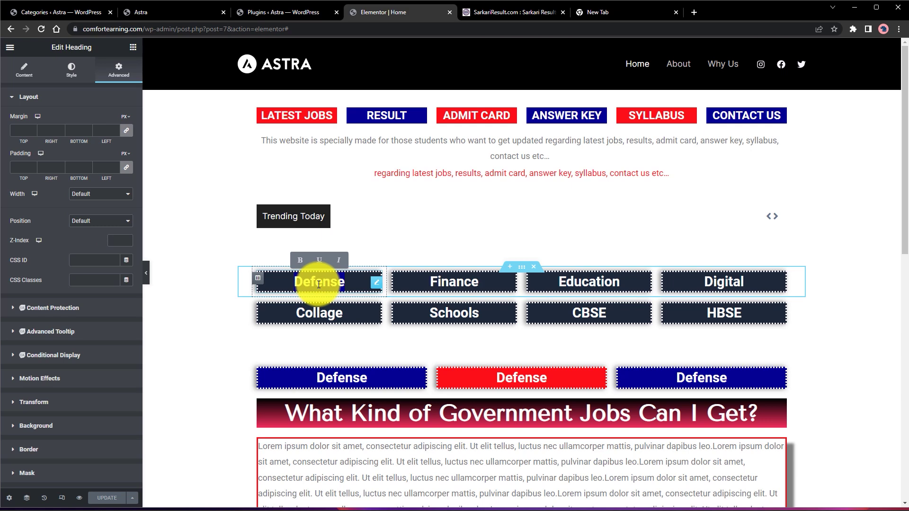
{"action": "left_click", "coordinate": [44, 13]}
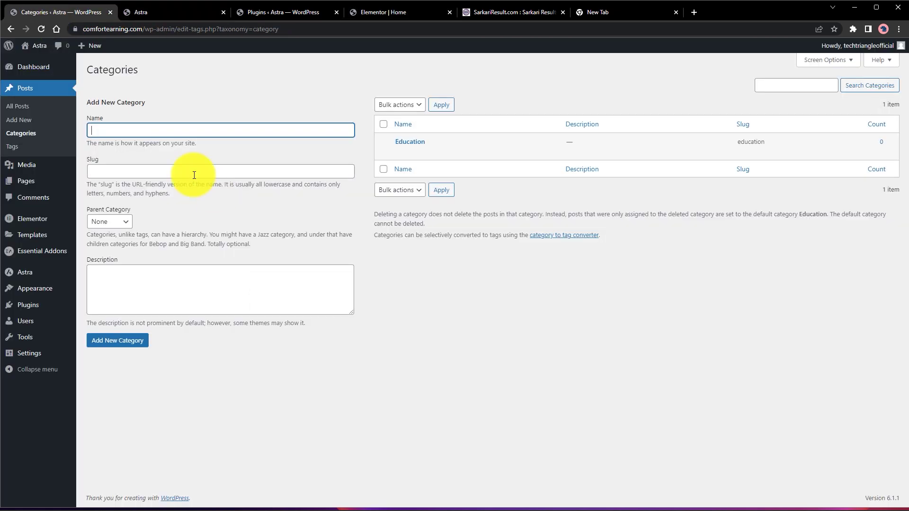
{"action": "type", "text": "Defense"}
{"action": "left_click", "coordinate": [121, 174]}
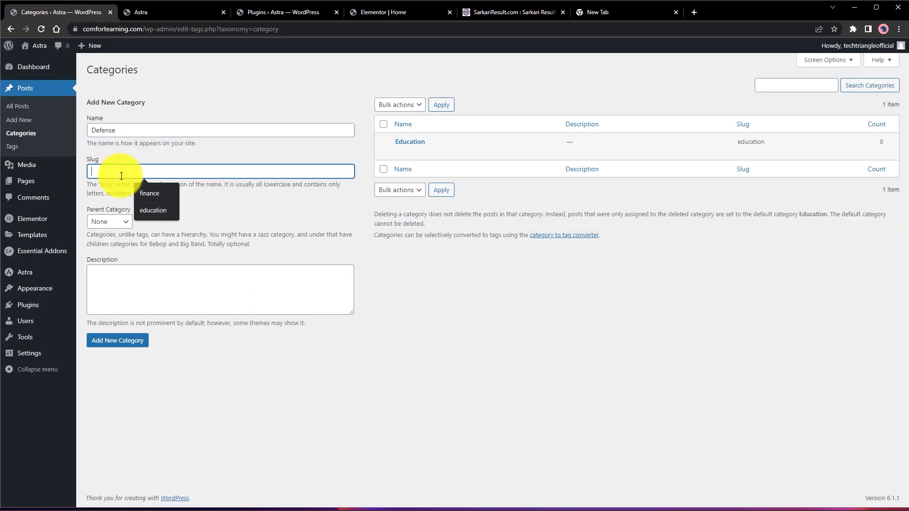
{"action": "type", "text": "Defense"}
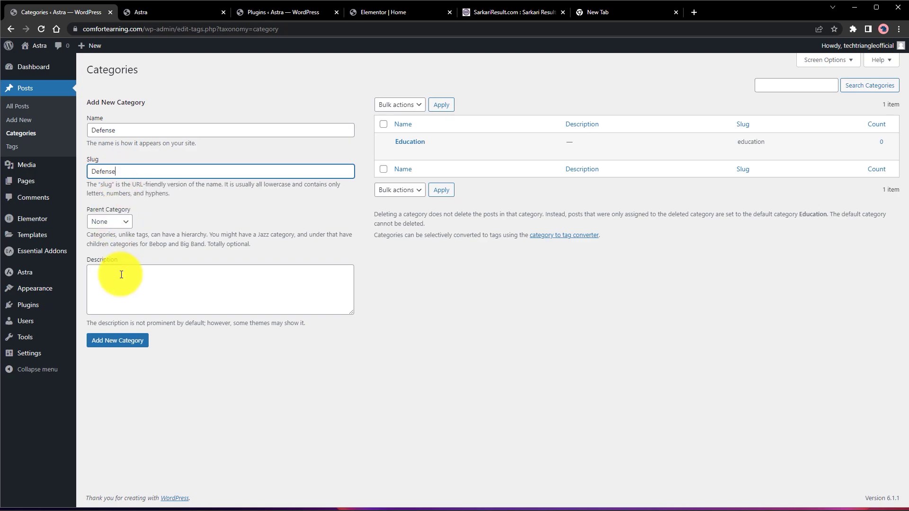
{"action": "left_click", "coordinate": [122, 275]}
{"action": "left_click", "coordinate": [506, 11]}
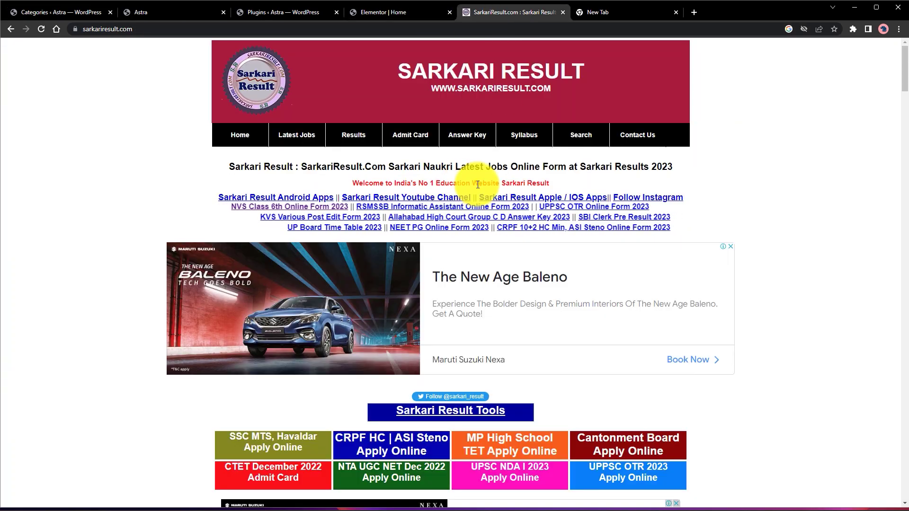
{"action": "scroll", "coordinate": [653, 321], "scroll_direction": "down", "scroll_amount": 3}
{"action": "scroll", "coordinate": [654, 321], "scroll_direction": "down", "scroll_amount": 20}
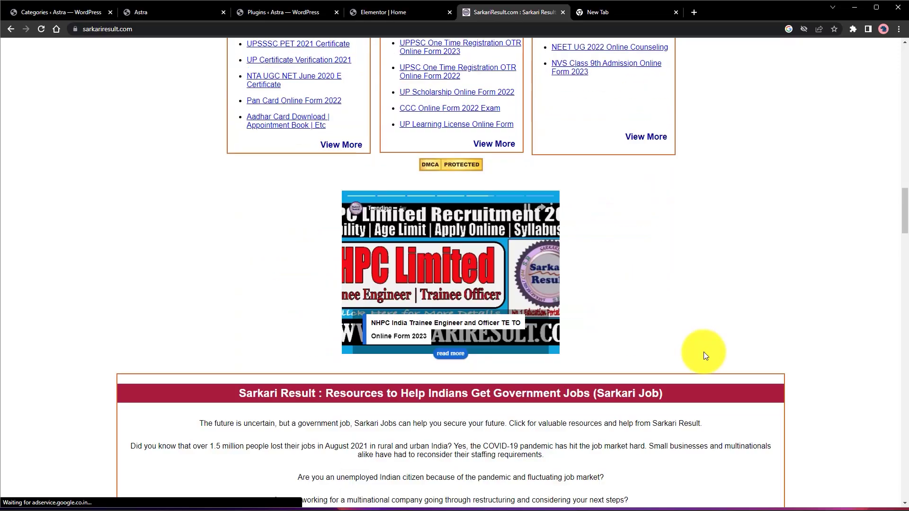
{"action": "scroll", "coordinate": [351, 271], "scroll_direction": "up", "scroll_amount": 2}
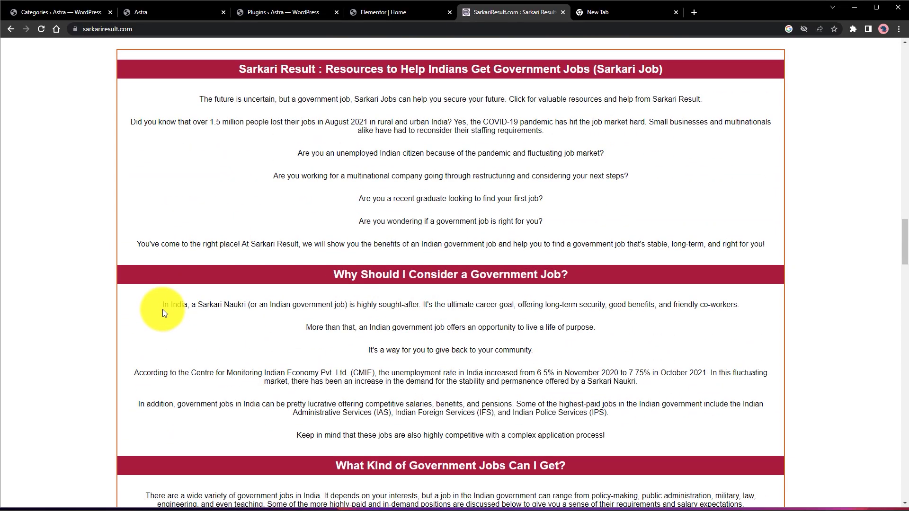
{"action": "left_click", "coordinate": [280, 14]}
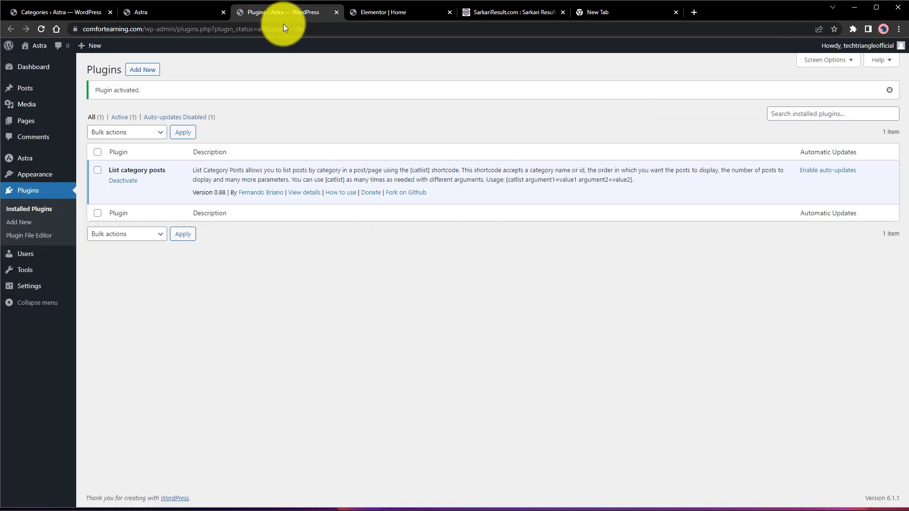
- Copy about the first three lines of lorem ipsum, starting at "ipsum dolor", from the first bordered text block in Elementor
{"action": "left_click", "coordinate": [382, 16]}
{"action": "scroll", "coordinate": [542, 348], "scroll_direction": "down", "scroll_amount": 5}
{"action": "left_click", "coordinate": [379, 275]}
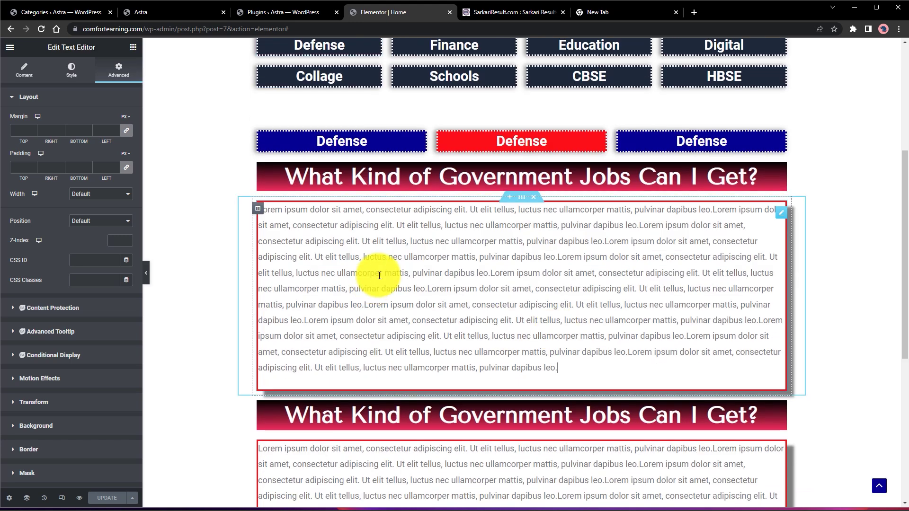
{"action": "double_click", "coordinate": [380, 275]}
{"action": "left_click", "coordinate": [270, 209]}
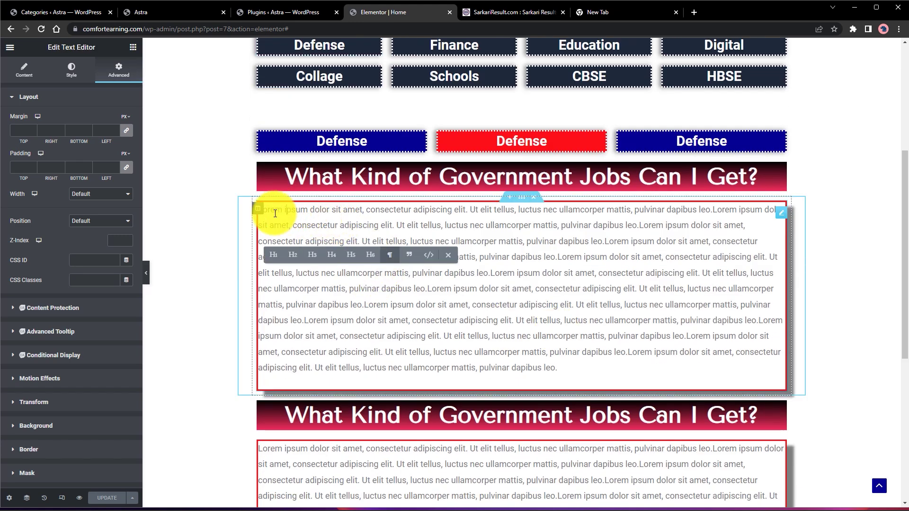
{"action": "left_click_drag", "start_coordinate": [285, 210], "coordinate": [476, 248]}
{"action": "key", "text": "ctrl+c"}
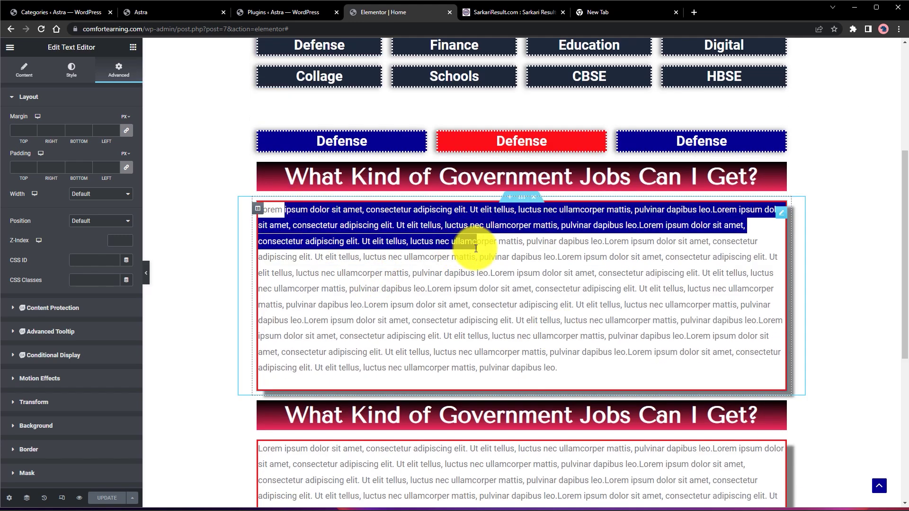
- Paste the copied placeholder text as the Defense category's description and add the category
{"action": "left_click", "coordinate": [52, 9]}
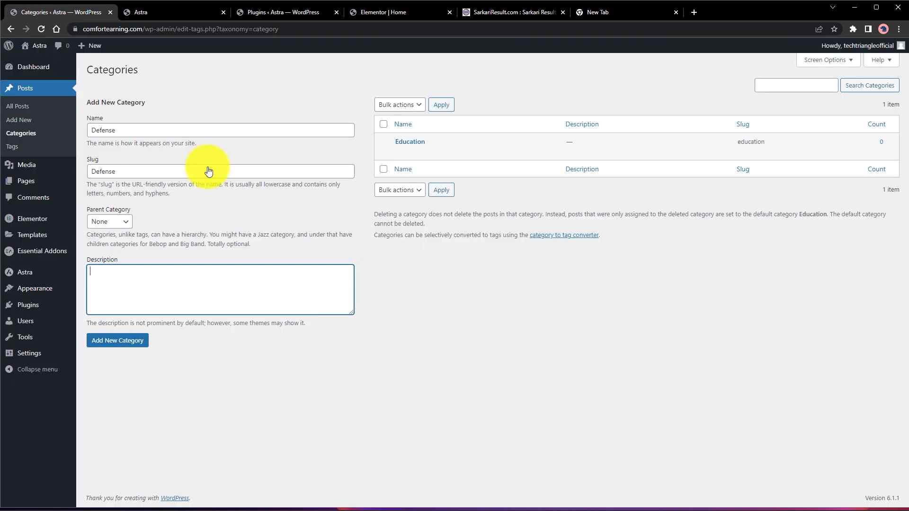
{"action": "key", "text": "ctrl+v"}
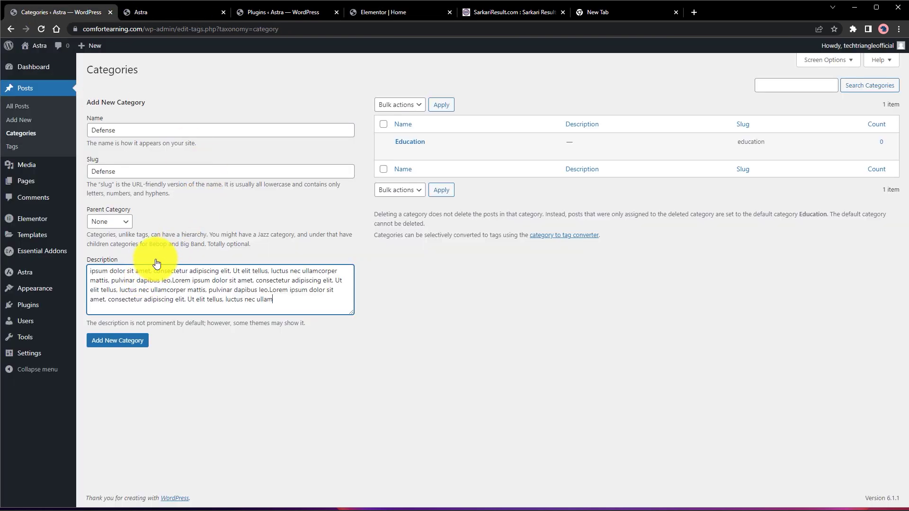
{"action": "left_click", "coordinate": [441, 277]}
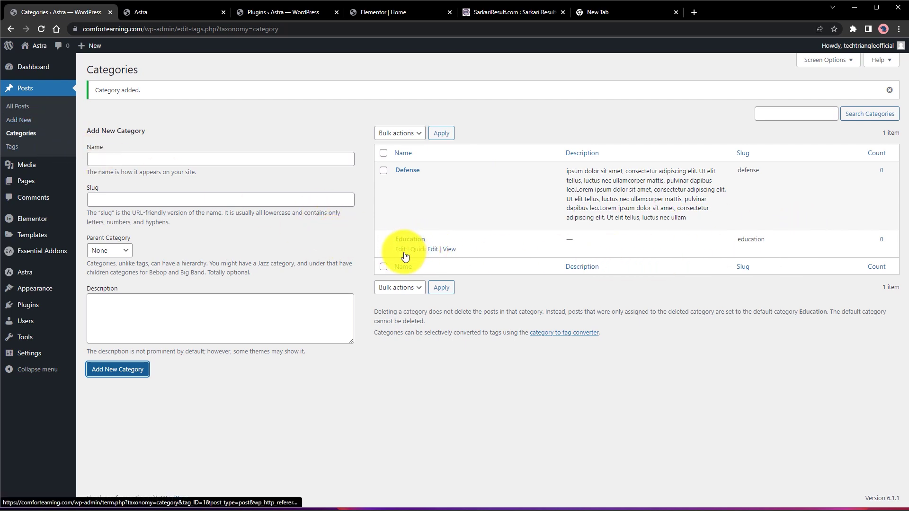
- Rename the default Education category to Finance, matching the second heading on the home page
{"action": "left_click", "coordinate": [404, 253]}
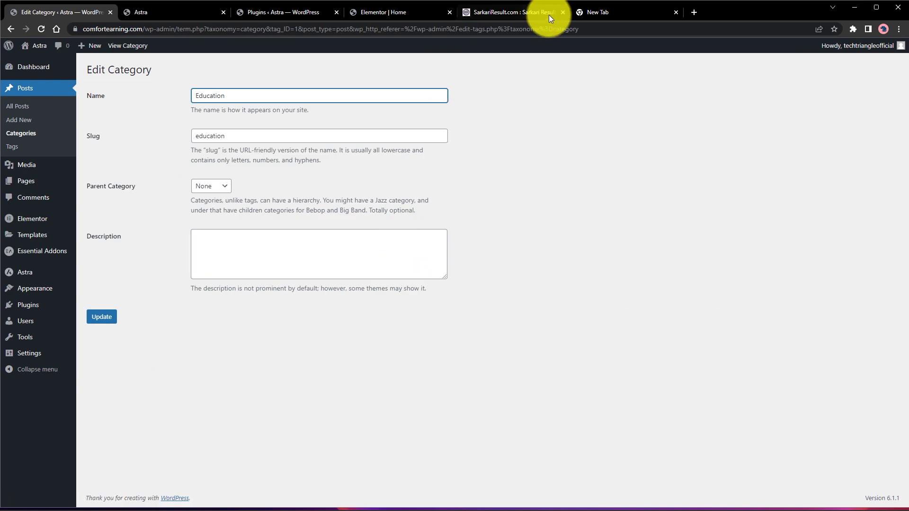
{"action": "left_click", "coordinate": [409, 16]}
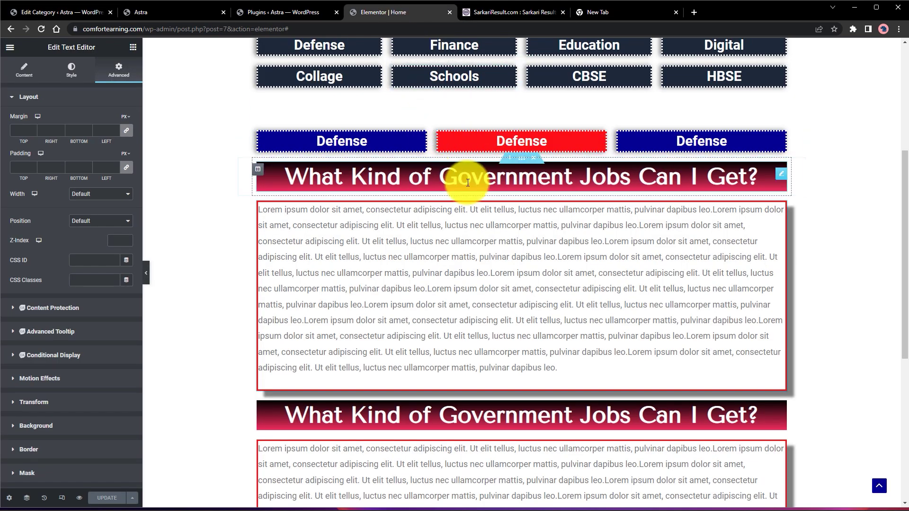
{"action": "scroll", "coordinate": [467, 180], "scroll_direction": "up", "scroll_amount": 1}
{"action": "scroll", "coordinate": [470, 182], "scroll_direction": "up", "scroll_amount": 1}
{"action": "left_click", "coordinate": [274, 13]}
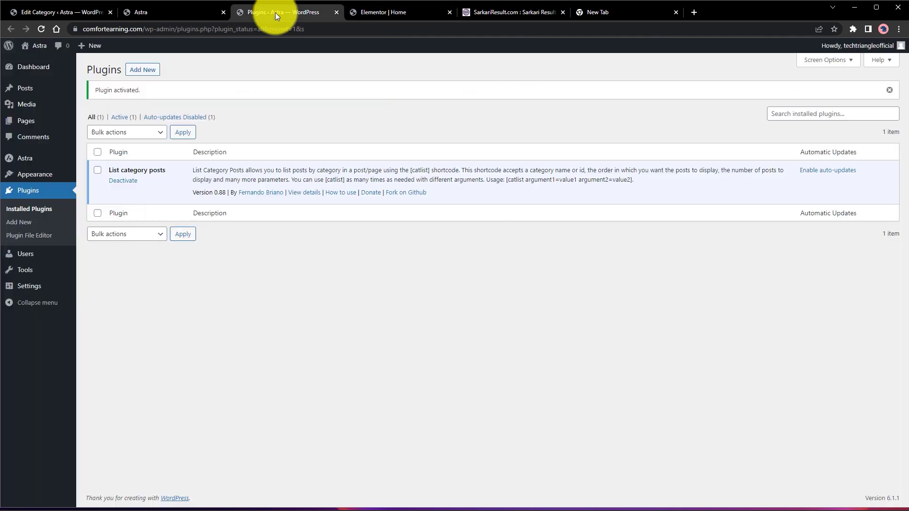
{"action": "left_click", "coordinate": [50, 14]}
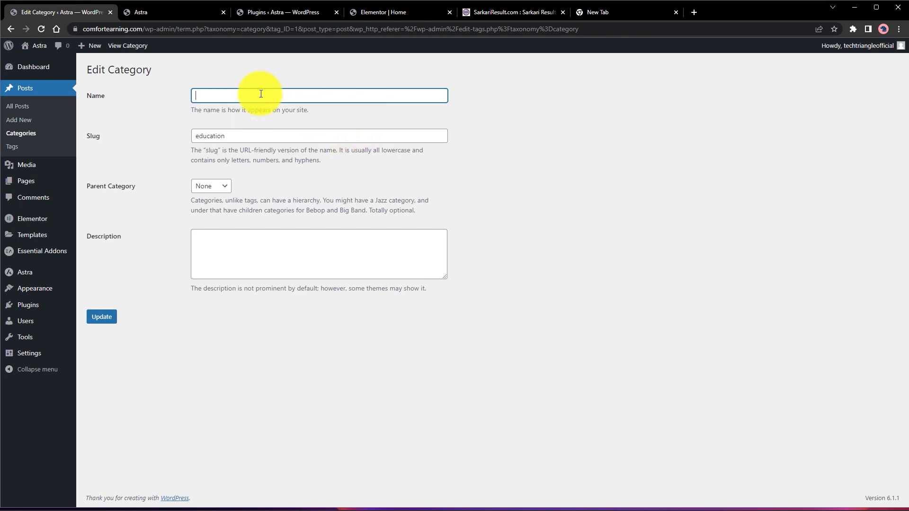
{"action": "left_click", "coordinate": [255, 118]}
{"action": "key", "text": "Return"}
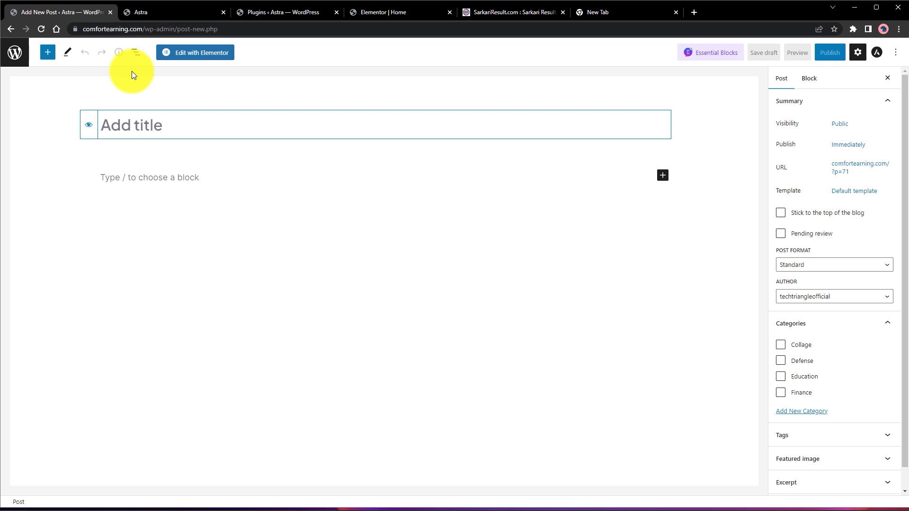
- Assign the new post to the Collage, Defense, Education and Finance categories
{"action": "left_click", "coordinate": [782, 349]}
{"action": "left_click", "coordinate": [782, 361]}
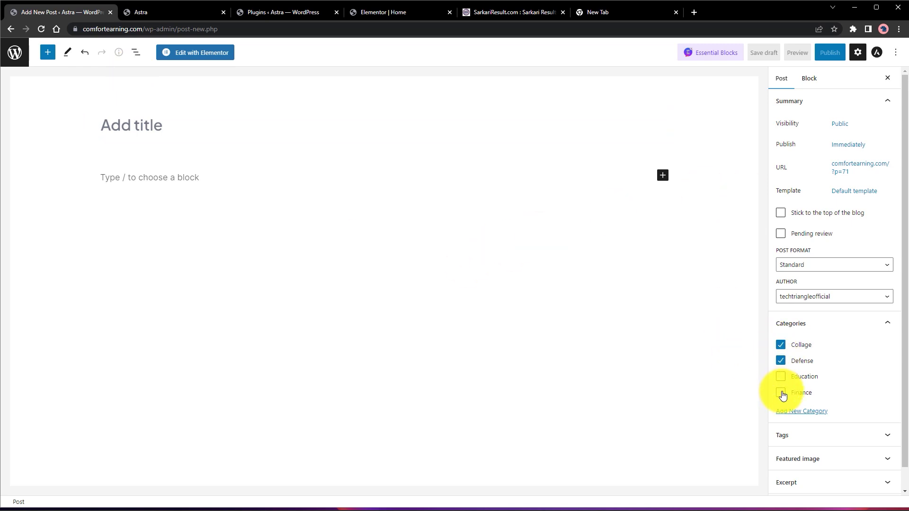
{"action": "left_click", "coordinate": [783, 394]}
{"action": "left_click", "coordinate": [784, 383]}
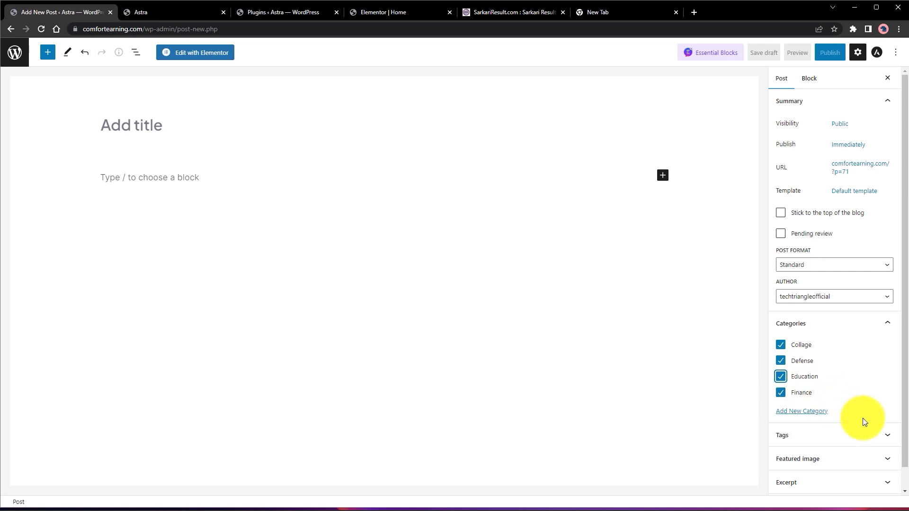
- Paste the copied lorem ipsum as the post's body, title it "How to get a job" and publish it
{"action": "left_click", "coordinate": [159, 187]}
{"action": "type", "text": "it. Ut elit tellus, luctus nec ullamcorper mattis, pulvinar dapibus leo.Lorem ipsum dolor sit amet, consectetur adipiscing elit. Ut elit tellus, luctus nec ullamcorper mattis, pulvinar dapibus leo.Lorem ipsum dolor sit amet, consectetur adipiscing elit. Ut elit tellus, luctus nec ullamcorper mattis, pulvinar dapibus leo"}
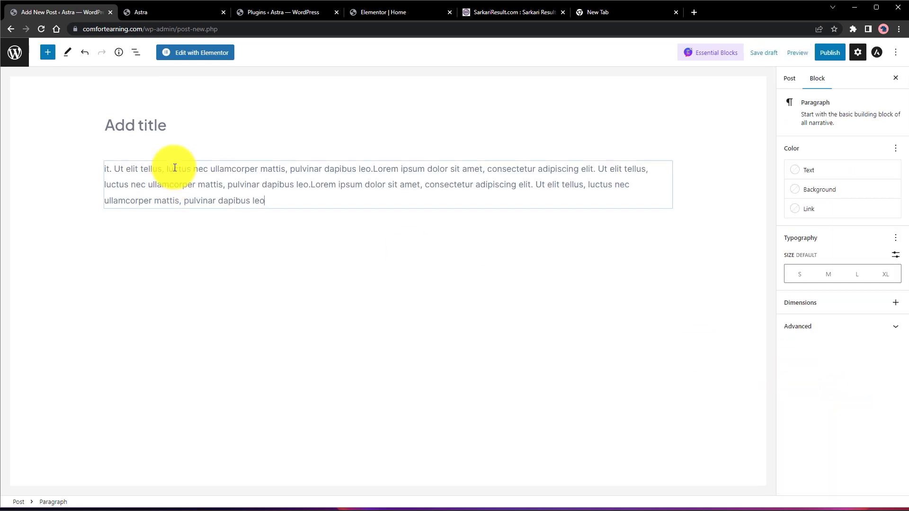
{"action": "left_click", "coordinate": [181, 124]}
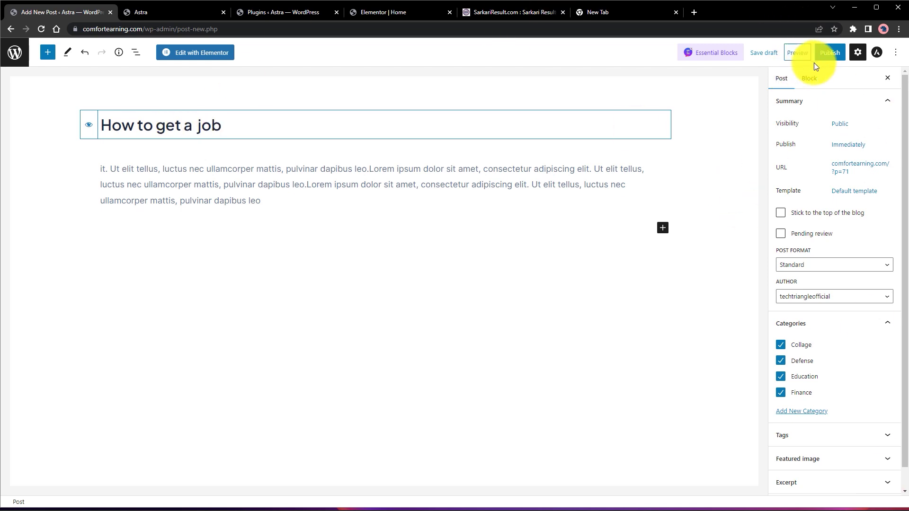
{"action": "left_click", "coordinate": [826, 57]}
{"action": "left_click", "coordinate": [836, 61]}
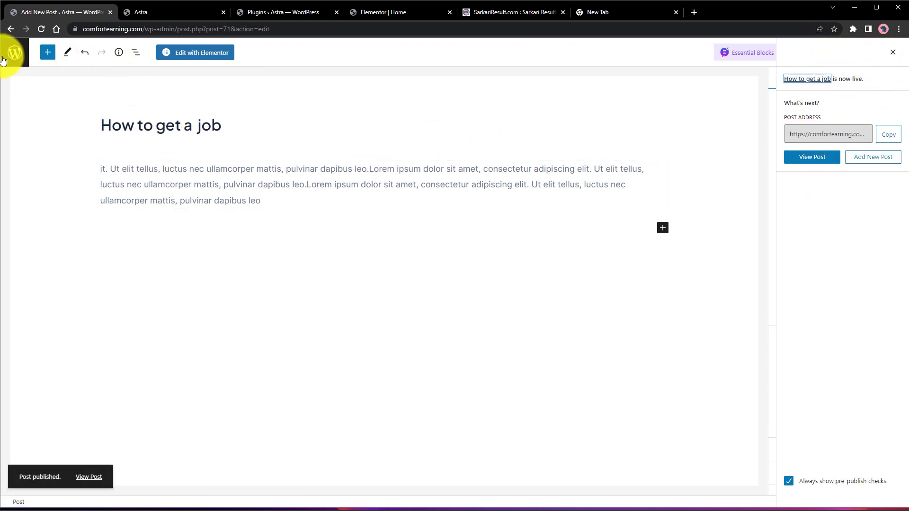
- Review the refreshed list of posts with their assigned categories, and the list of post categories
{"action": "left_click", "coordinate": [7, 28]}
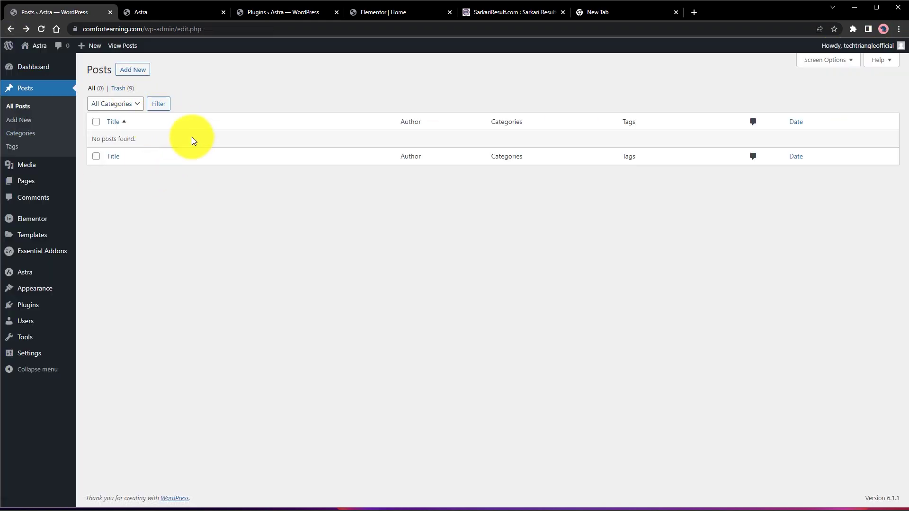
{"action": "left_click", "coordinate": [41, 29]}
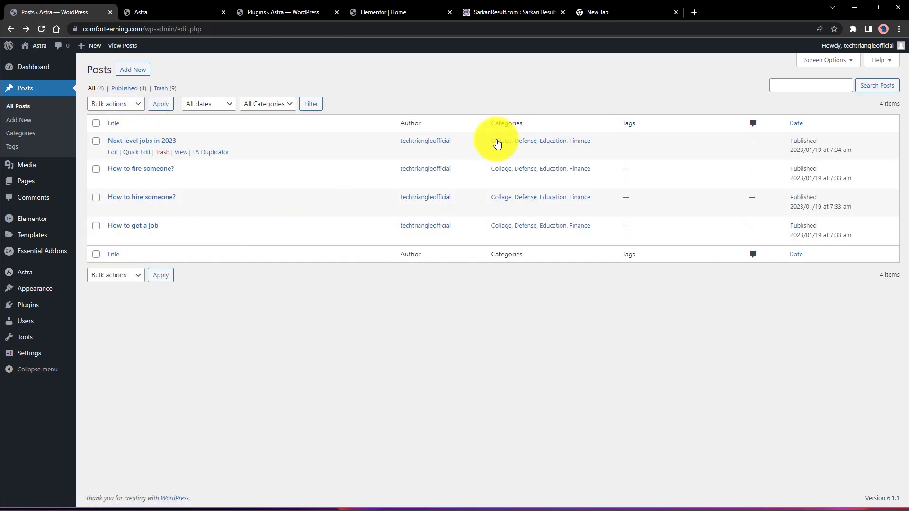
{"action": "left_click", "coordinate": [19, 138]}
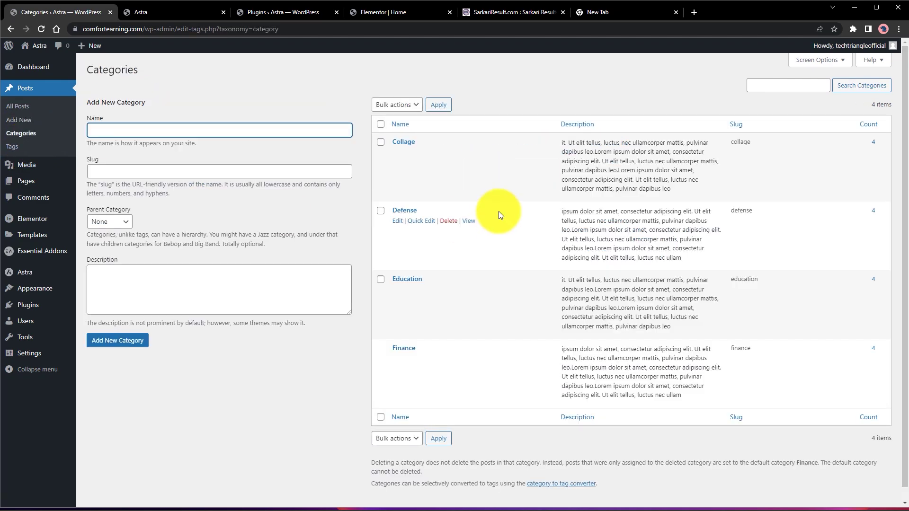
{"action": "scroll", "coordinate": [649, 246], "scroll_direction": "down", "scroll_amount": 1}
{"action": "scroll", "coordinate": [659, 271], "scroll_direction": "up", "scroll_amount": 1}
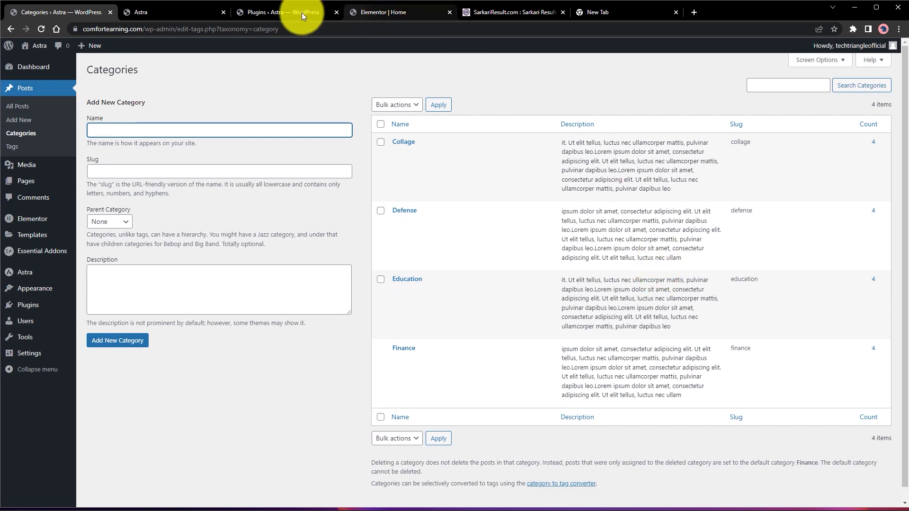
- Reload the live home page and check the post titles rotating in the Trending Today ticker
{"action": "left_click", "coordinate": [169, 15]}
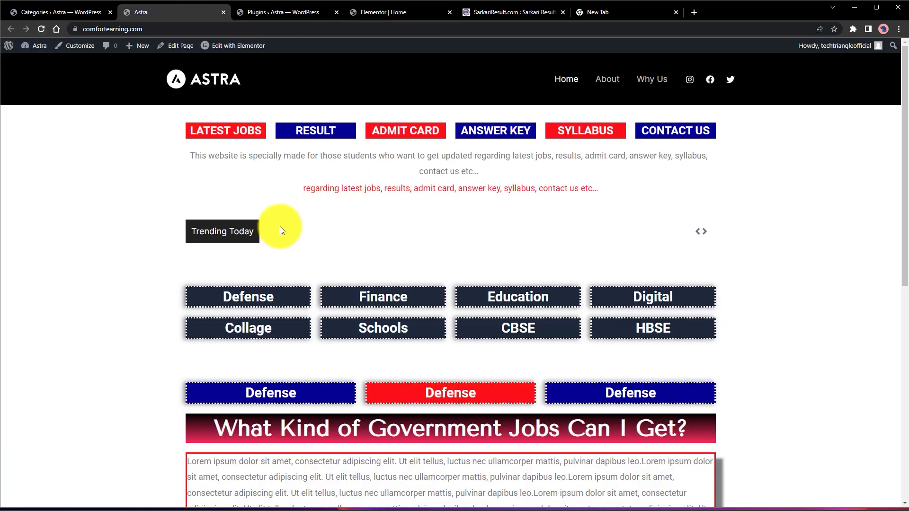
{"action": "left_click", "coordinate": [41, 29]}
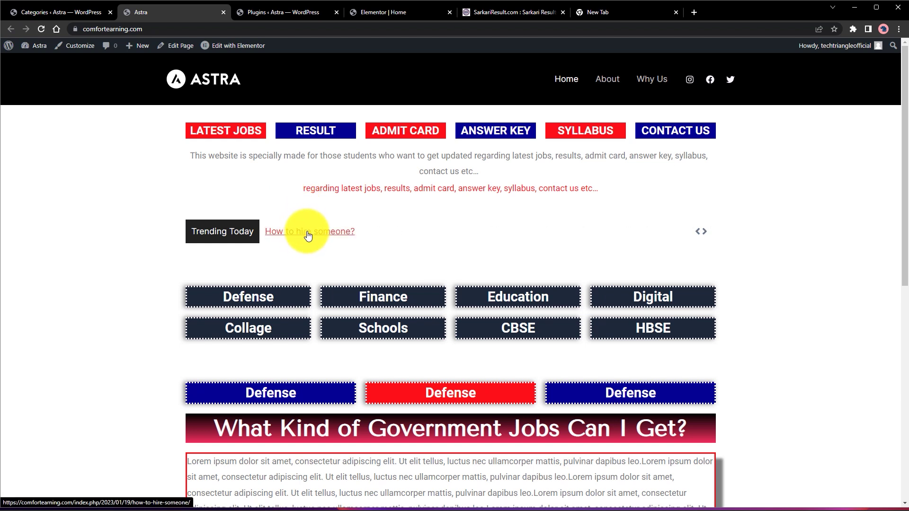
{"action": "right_click", "coordinate": [308, 235]}
{"action": "left_click", "coordinate": [235, 256]}
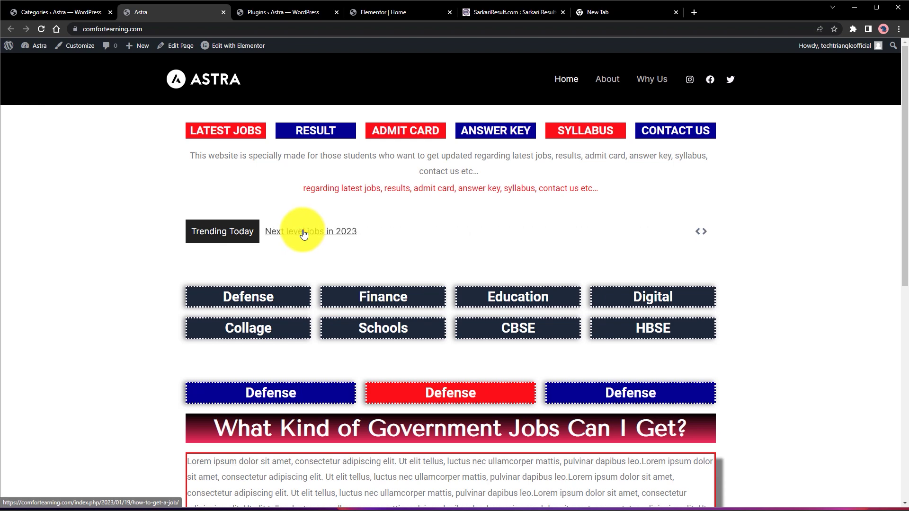
{"action": "scroll", "coordinate": [304, 234], "scroll_direction": "down", "scroll_amount": 4}
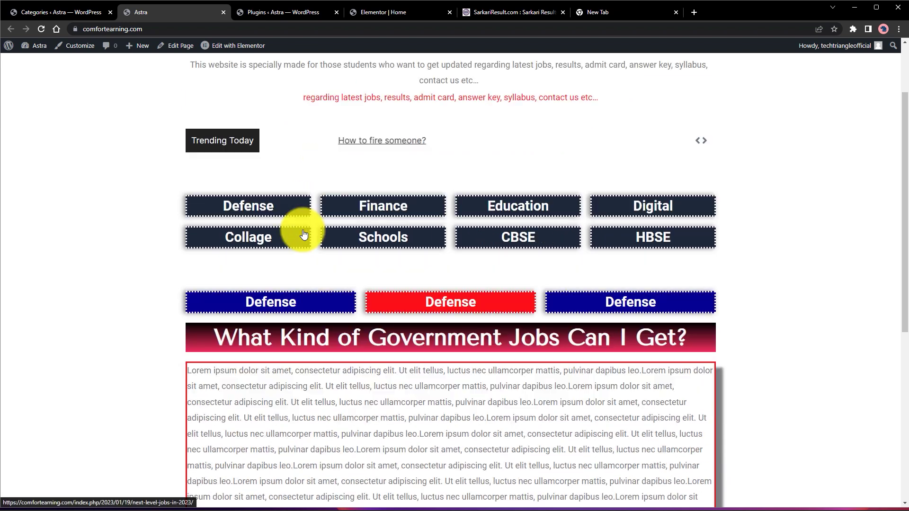
{"action": "scroll", "coordinate": [351, 255], "scroll_direction": "up", "scroll_amount": 4}
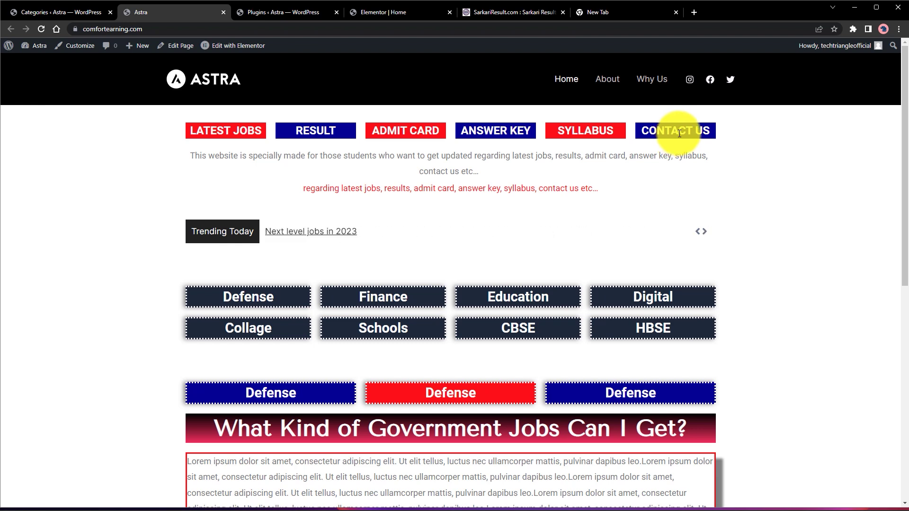
- Open the site's list of pages and compare it with the headings on the home page
{"action": "left_click", "coordinate": [57, 10]}
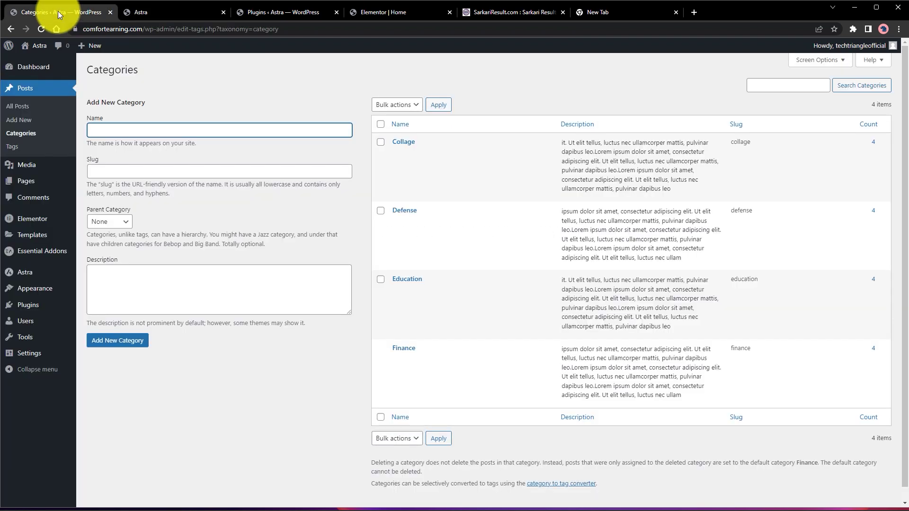
{"action": "left_click", "coordinate": [24, 185]}
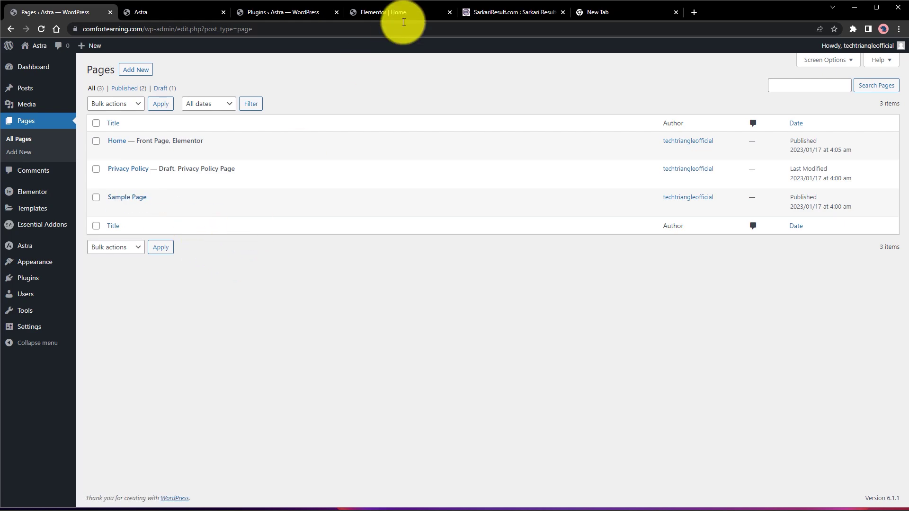
{"action": "left_click", "coordinate": [353, 13]}
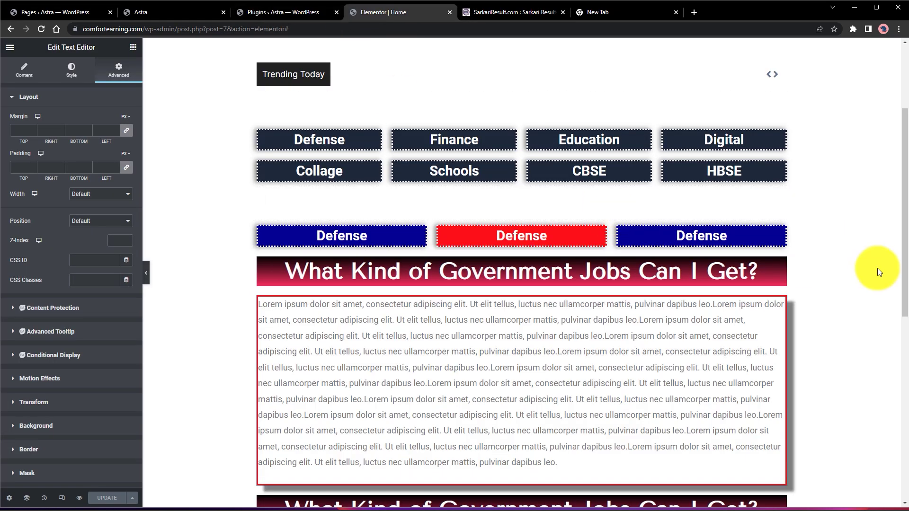
{"action": "scroll", "coordinate": [462, 121], "scroll_direction": "up", "scroll_amount": 3}
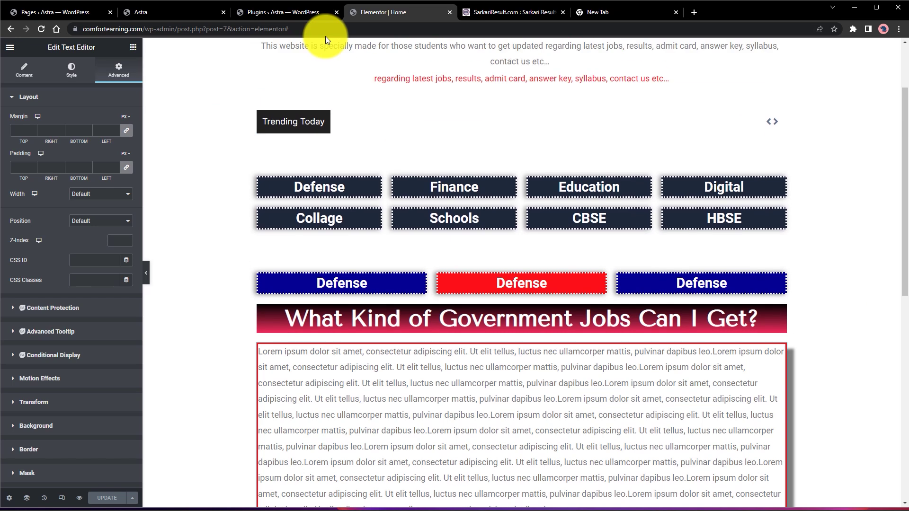
{"action": "left_click", "coordinate": [72, 11]}
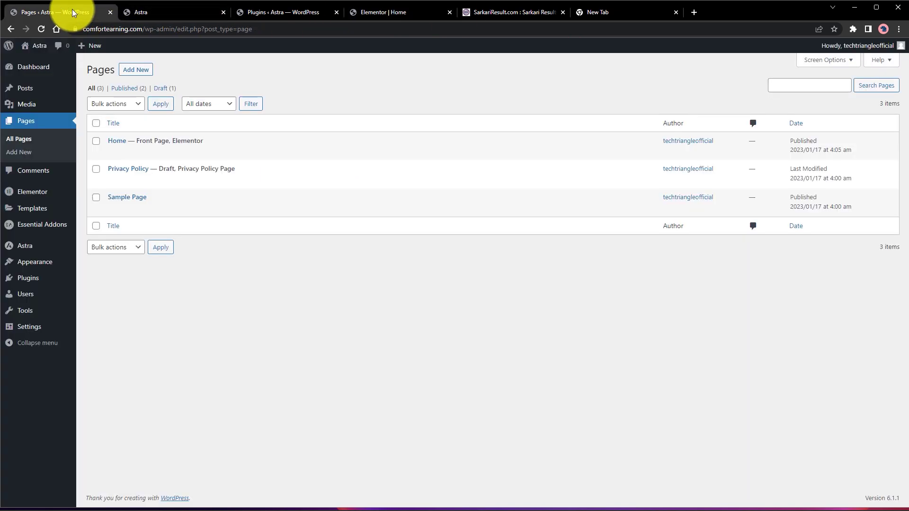
{"action": "left_click", "coordinate": [265, 14]}
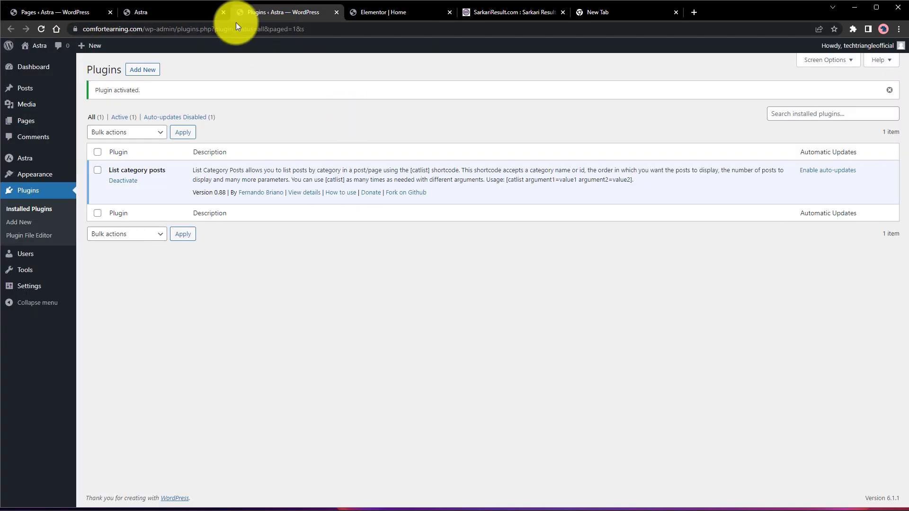
{"action": "left_click", "coordinate": [135, 12]}
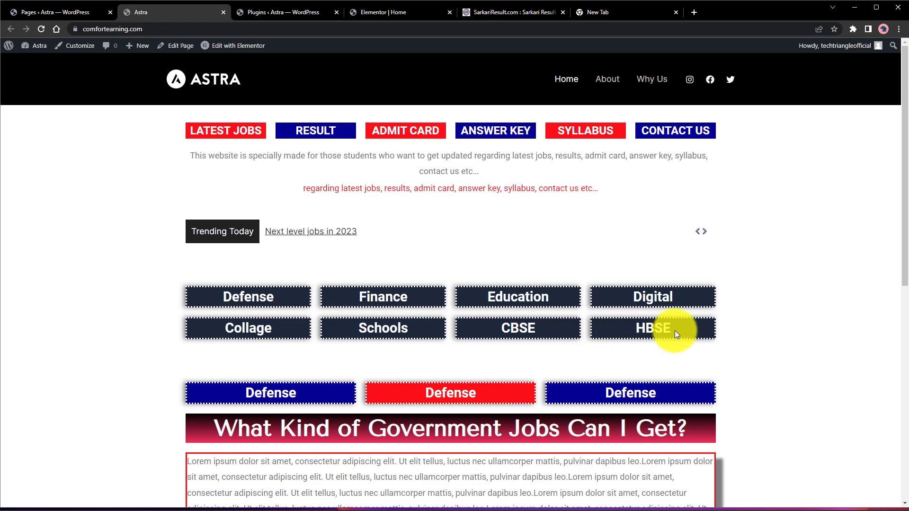
- Examine the Contact Us page on SarkariResult.com, from its header through the contact details to the social links
{"action": "left_click", "coordinate": [485, 11]}
{"action": "scroll", "coordinate": [615, 235], "scroll_direction": "up", "scroll_amount": 10}
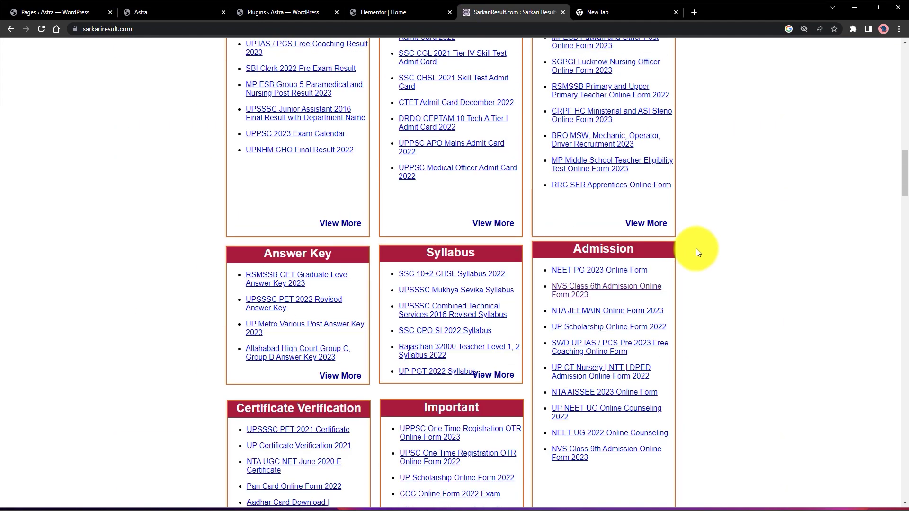
{"action": "scroll", "coordinate": [703, 202], "scroll_direction": "up", "scroll_amount": 15}
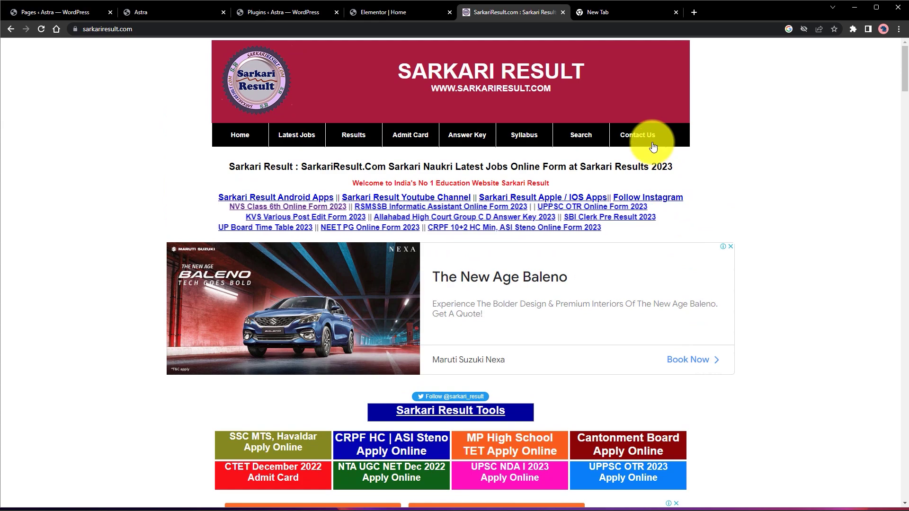
{"action": "left_click", "coordinate": [653, 142]}
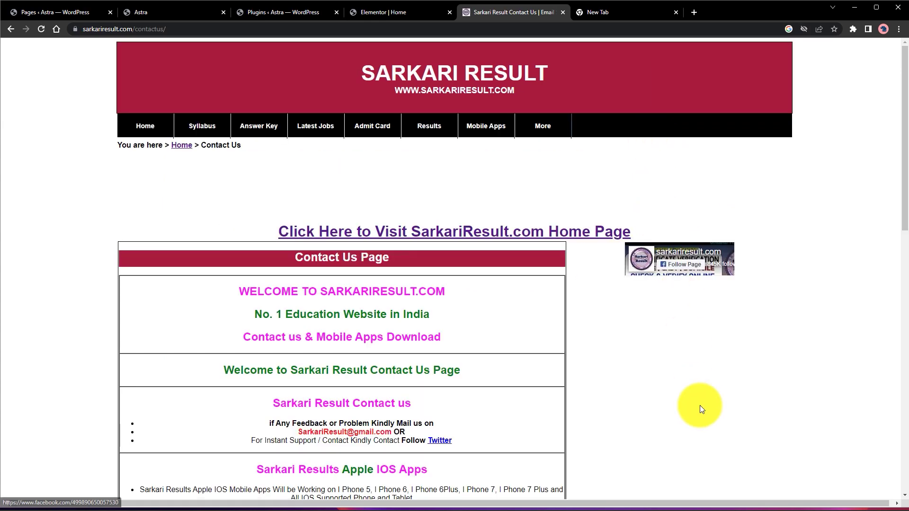
{"action": "scroll", "coordinate": [704, 393], "scroll_direction": "down", "scroll_amount": 3}
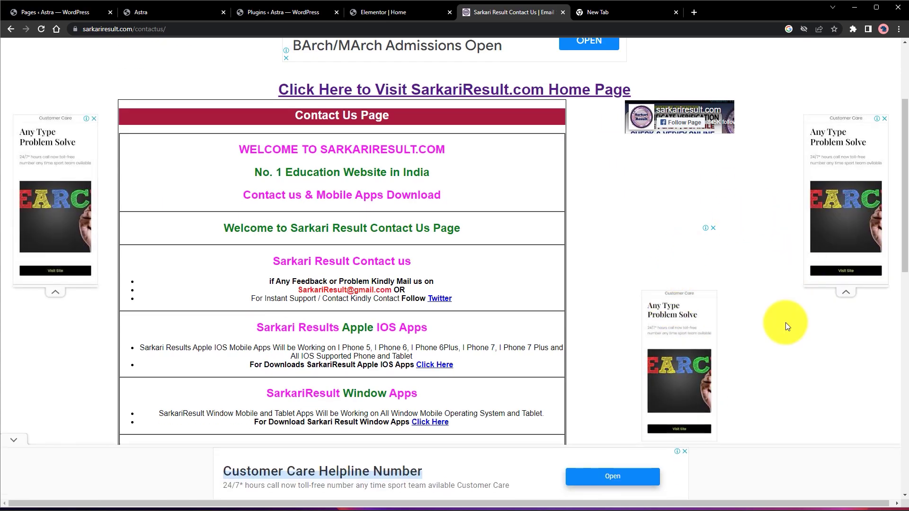
{"action": "scroll", "coordinate": [458, 301], "scroll_direction": "down", "scroll_amount": 6}
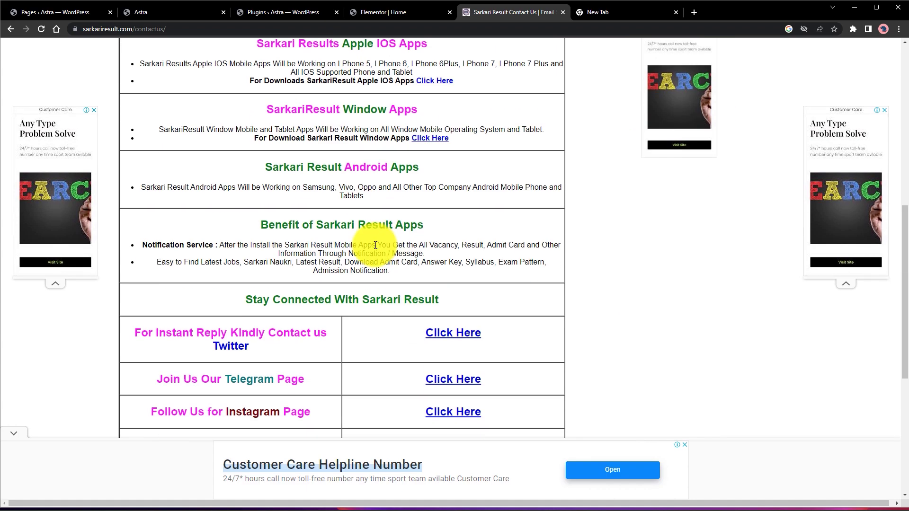
{"action": "scroll", "coordinate": [376, 246], "scroll_direction": "down", "scroll_amount": 6}
{"action": "scroll", "coordinate": [374, 245], "scroll_direction": "up", "scroll_amount": 13}
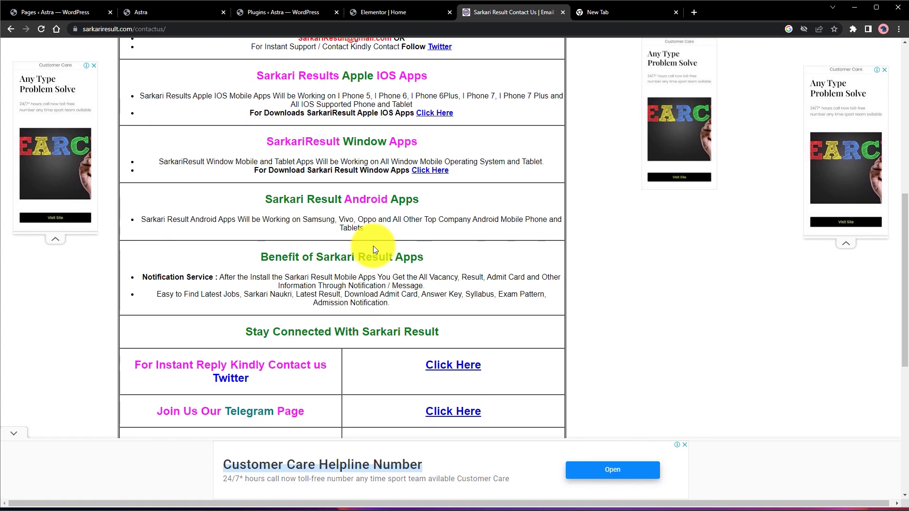
{"action": "scroll", "coordinate": [373, 246], "scroll_direction": "down", "scroll_amount": 5}
{"action": "scroll", "coordinate": [373, 246], "scroll_direction": "up", "scroll_amount": 7}
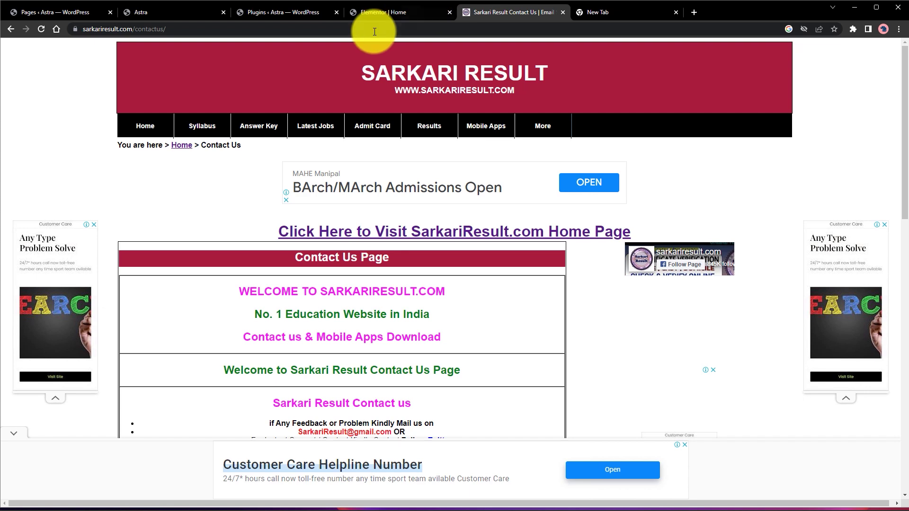
- Locate the Contact Us heading on the home page in Elementor and return to the WordPress list of pages
{"action": "left_click", "coordinate": [394, 14]}
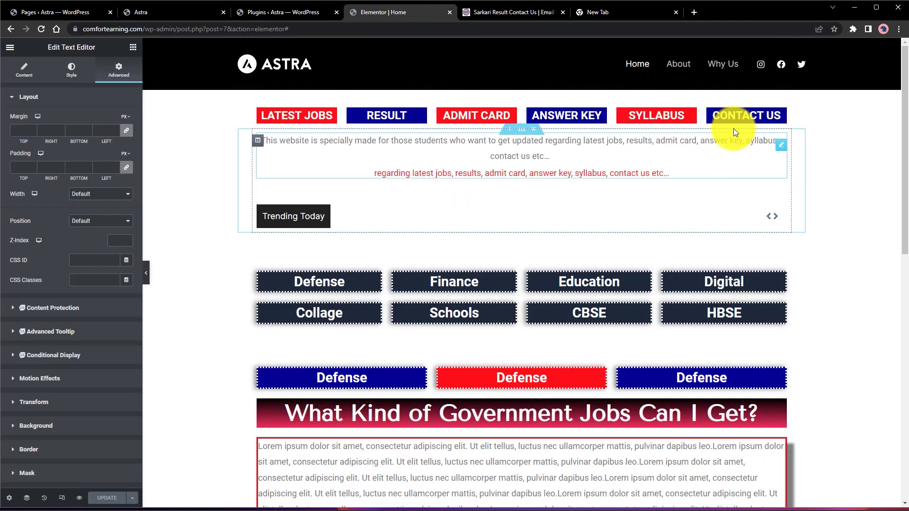
{"action": "left_click", "coordinate": [740, 116]}
{"action": "left_click", "coordinate": [21, 7]}
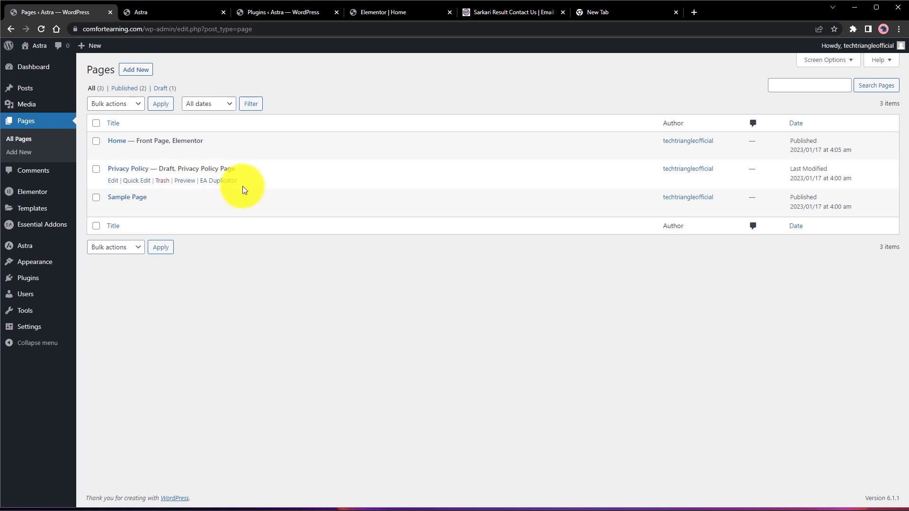
- Copy the Privacy Policy page's edit link and set it as the link of the CONTACT US heading, saving the home page
{"action": "right_click", "coordinate": [132, 174]}
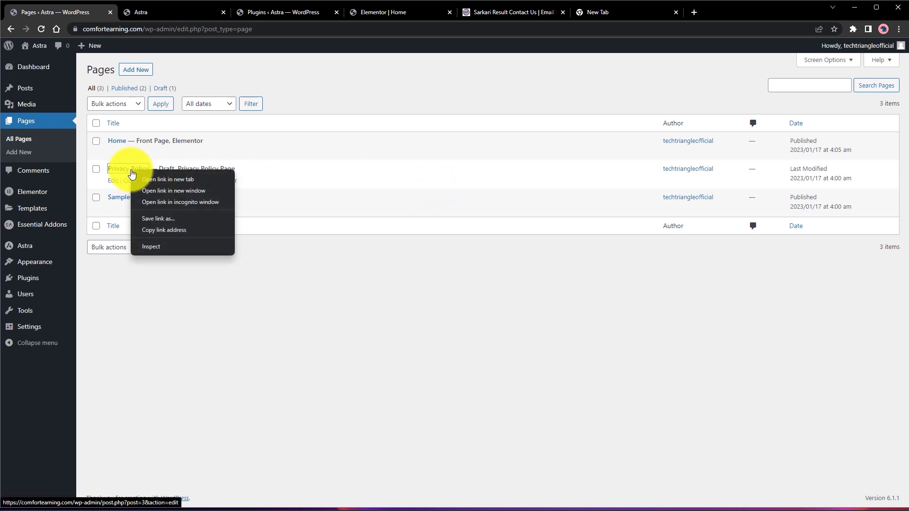
{"action": "left_click", "coordinate": [164, 229]}
{"action": "left_click", "coordinate": [302, 12]}
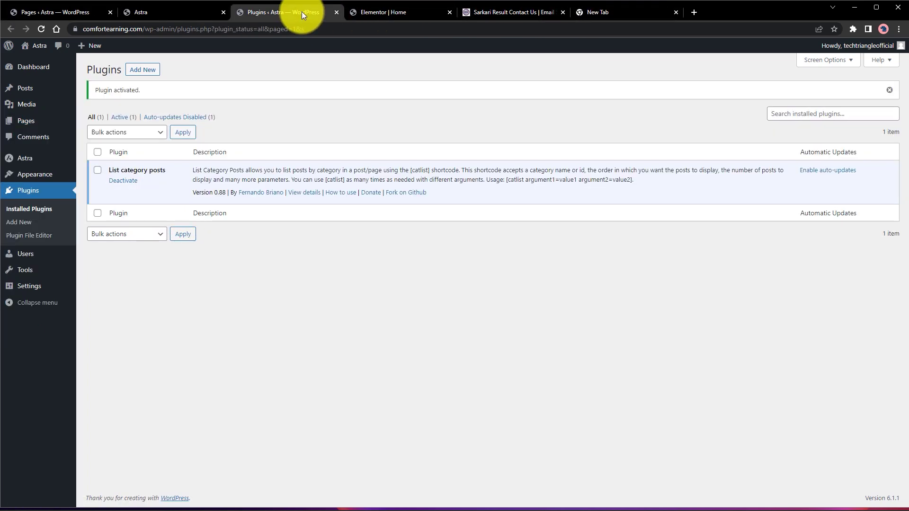
{"action": "left_click", "coordinate": [379, 12]}
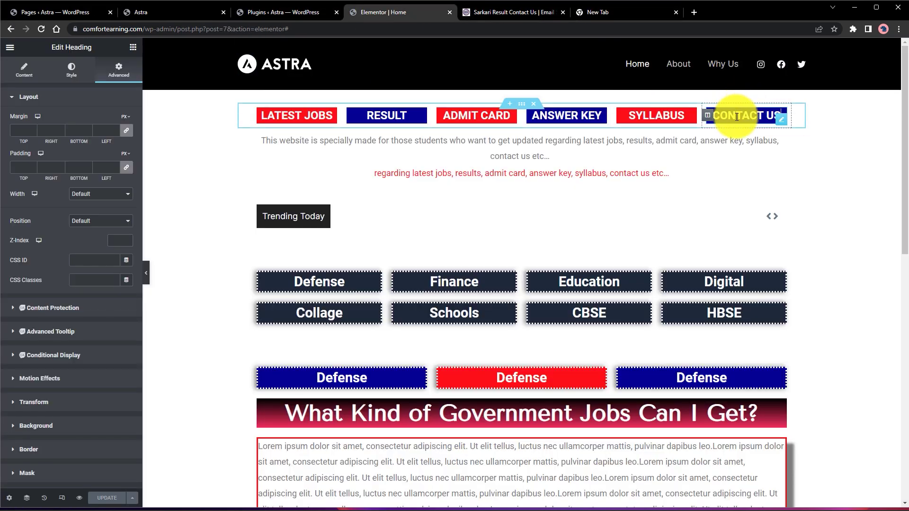
{"action": "left_click", "coordinate": [17, 73]}
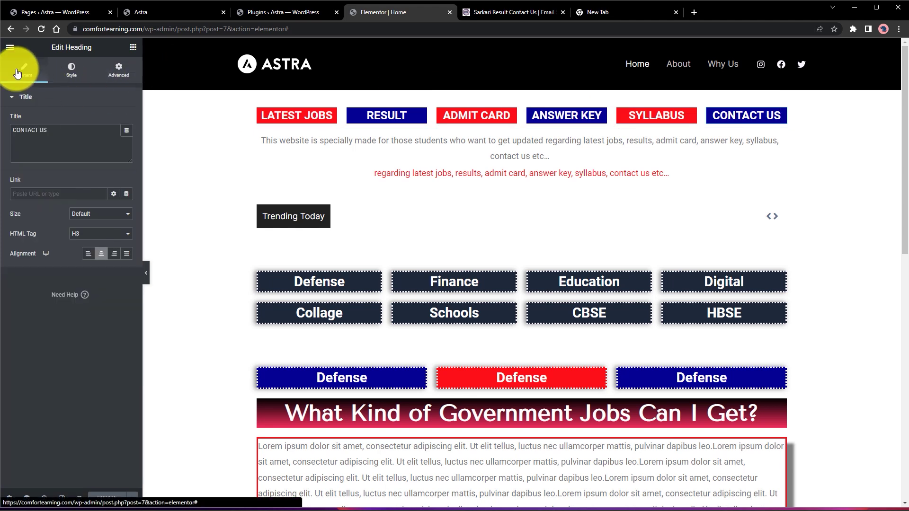
{"action": "left_click", "coordinate": [64, 195]}
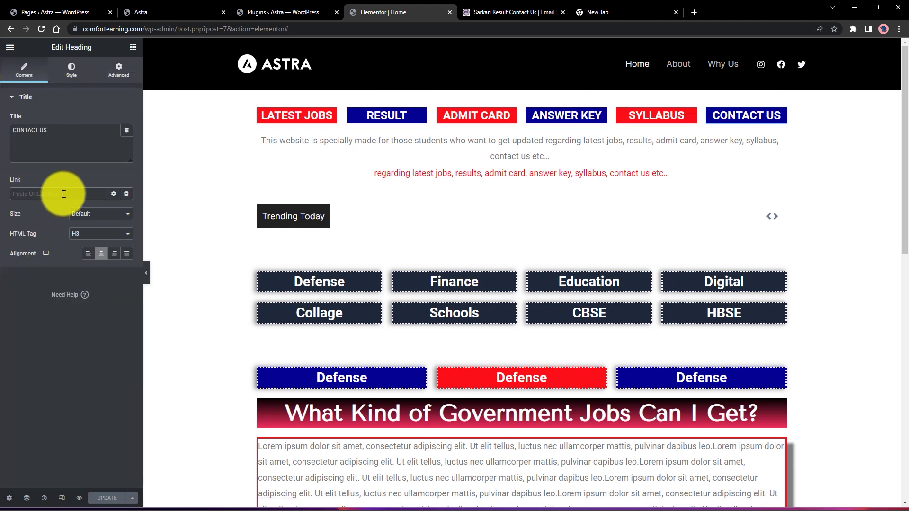
{"action": "key", "text": "ctrl+v"}
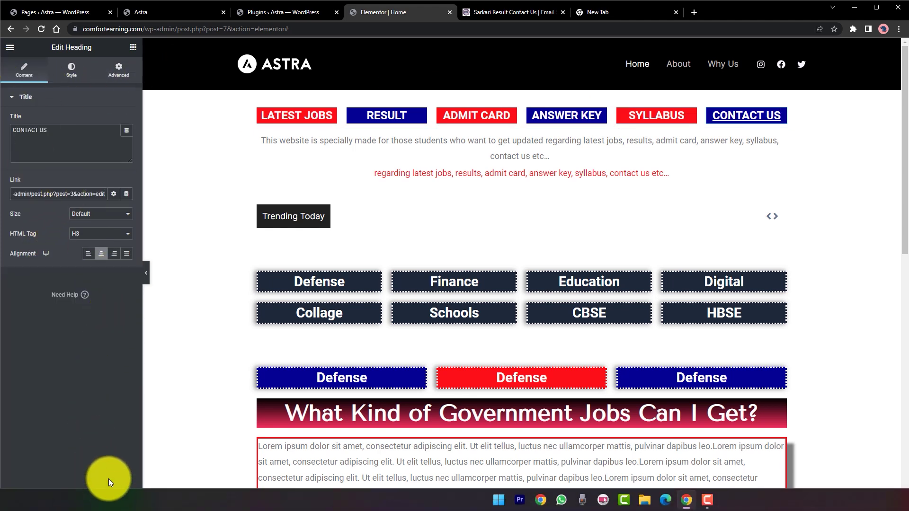
- Test the CONTACT US link on the live home page and return to the home page
{"action": "left_click", "coordinate": [190, 12]}
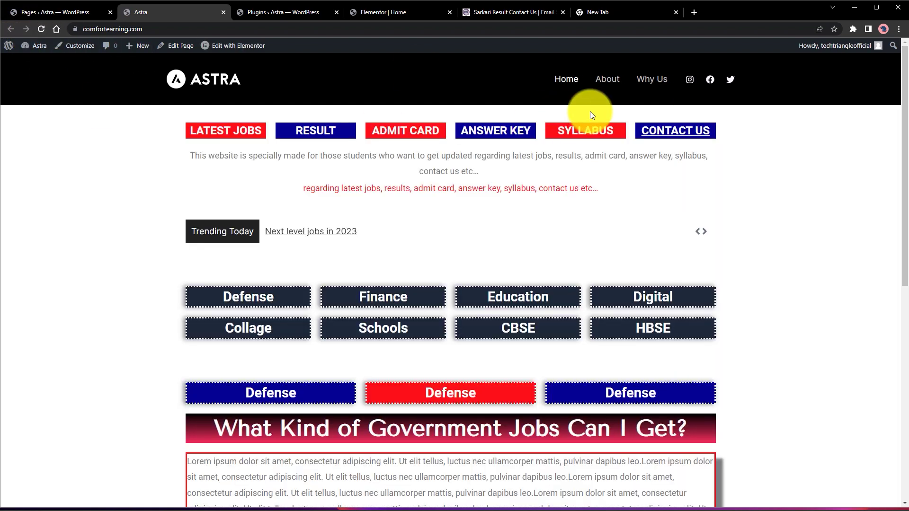
{"action": "left_click", "coordinate": [674, 132]}
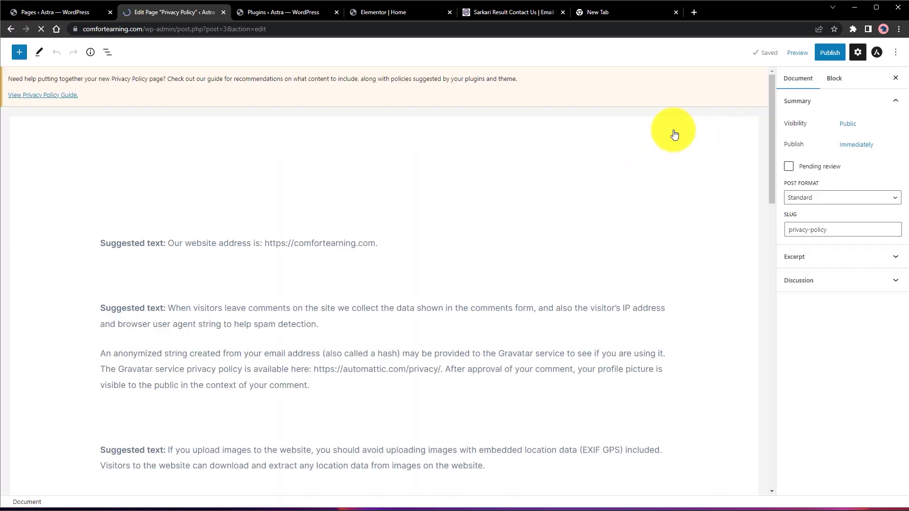
{"action": "key", "text": "alt+Left"}
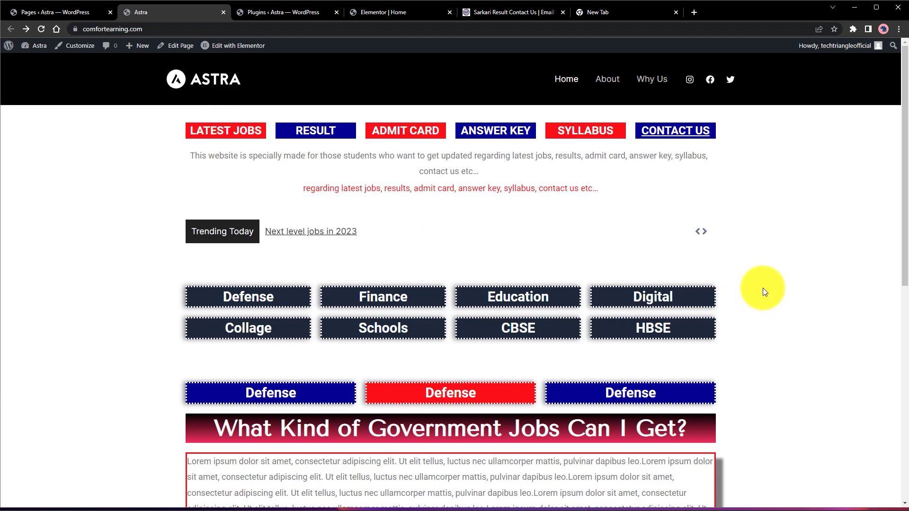
- Compare the lower part of the live home page with the Result, Admit Card and Latest Jobs lists on SarkariResult.com
{"action": "scroll", "coordinate": [763, 287], "scroll_direction": "down", "scroll_amount": 8}
{"action": "scroll", "coordinate": [766, 288], "scroll_direction": "up", "scroll_amount": 4}
{"action": "scroll", "coordinate": [768, 287], "scroll_direction": "down", "scroll_amount": 3}
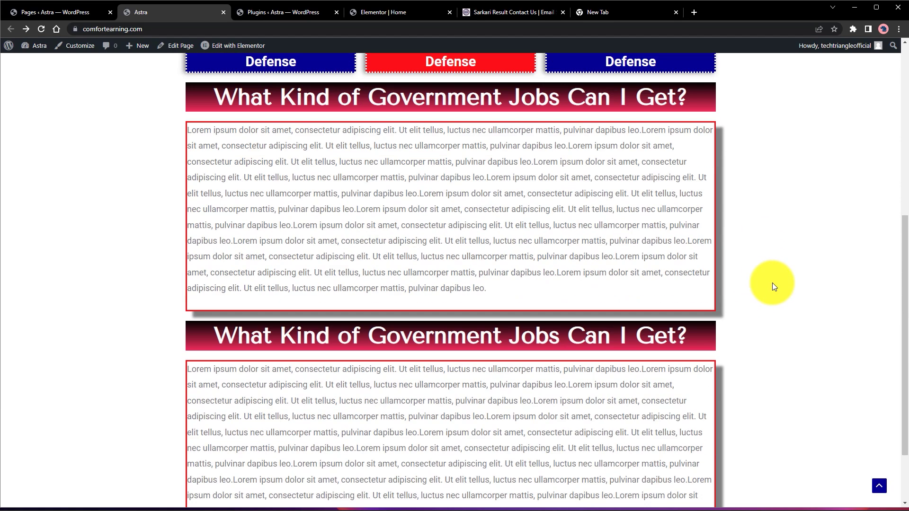
{"action": "scroll", "coordinate": [772, 283], "scroll_direction": "down", "scroll_amount": 2}
{"action": "scroll", "coordinate": [778, 299], "scroll_direction": "up", "scroll_amount": 9}
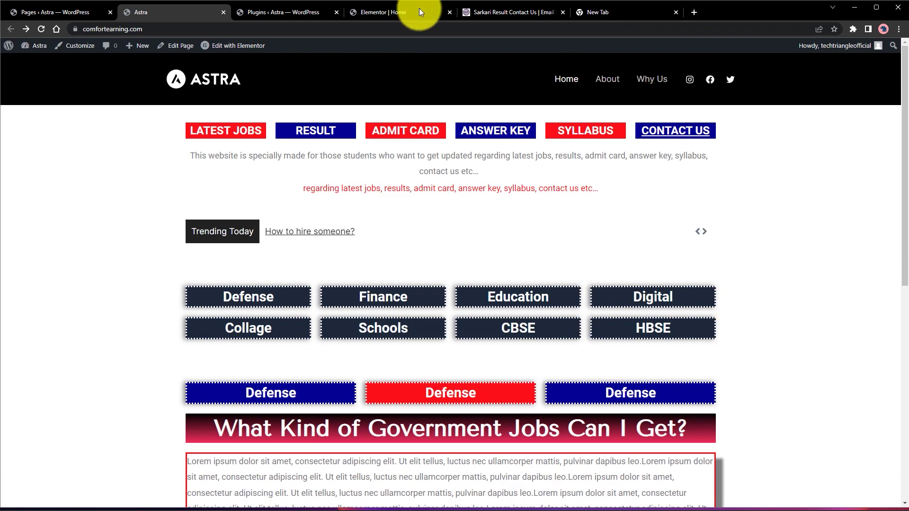
{"action": "left_click", "coordinate": [474, 11]}
{"action": "scroll", "coordinate": [640, 316], "scroll_direction": "down", "scroll_amount": 5}
{"action": "scroll", "coordinate": [620, 302], "scroll_direction": "up", "scroll_amount": 5}
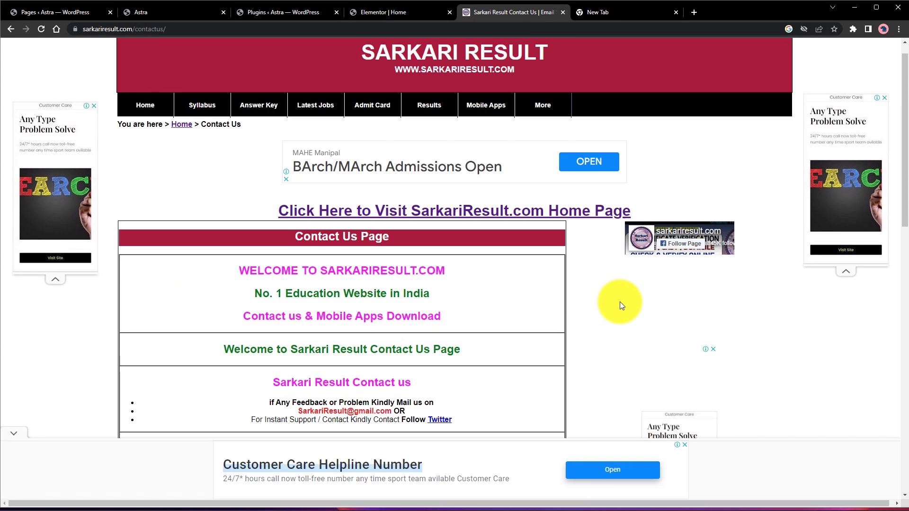
{"action": "left_click", "coordinate": [14, 31]}
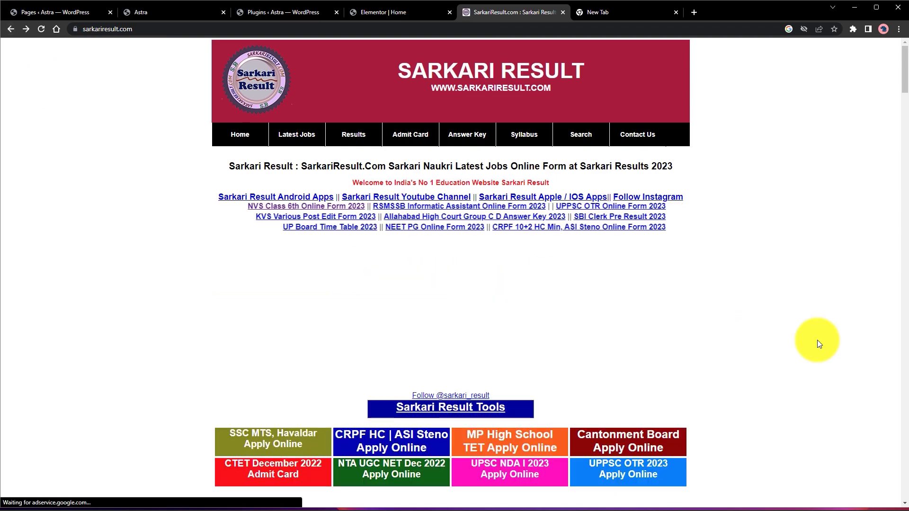
{"action": "scroll", "coordinate": [788, 323], "scroll_direction": "down", "scroll_amount": 10}
{"action": "scroll", "coordinate": [576, 275], "scroll_direction": "up", "scroll_amount": 6}
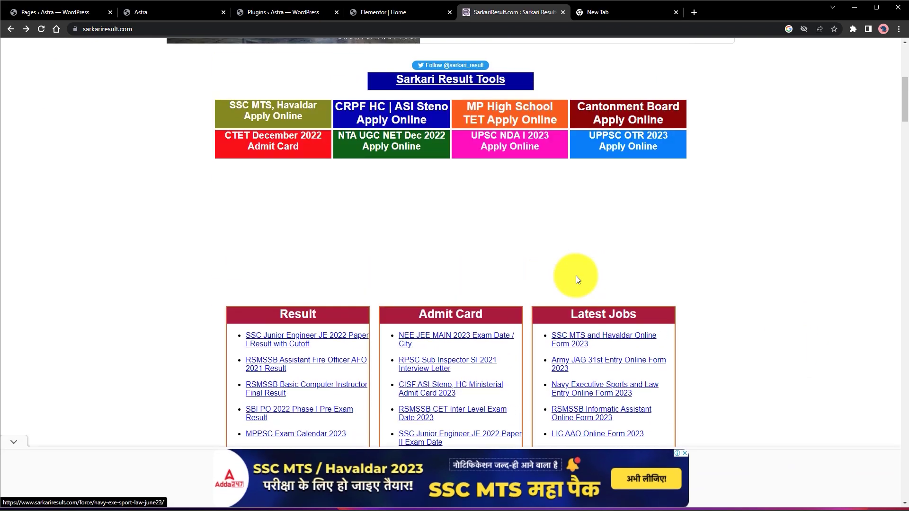
{"action": "scroll", "coordinate": [576, 276], "scroll_direction": "down", "scroll_amount": 5}
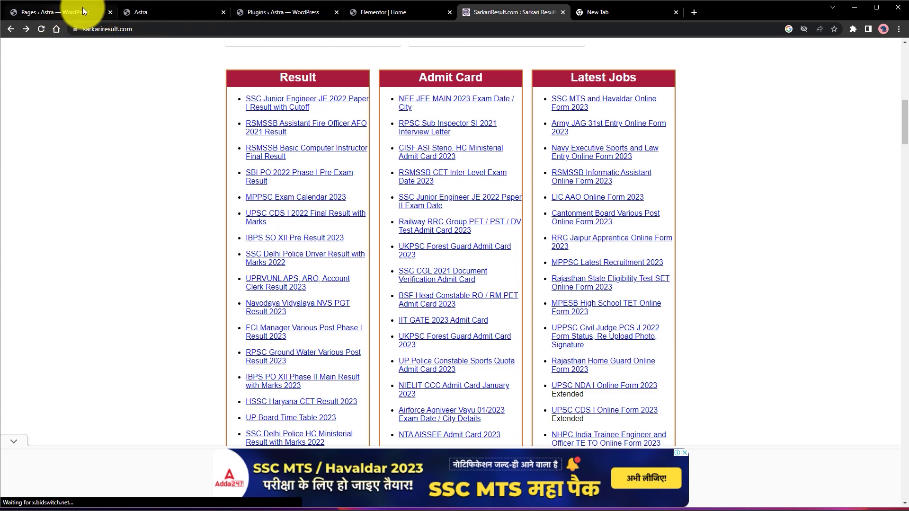
- Change the red middle Defense heading above the government jobs banner to Results in Elementor
{"action": "left_click", "coordinate": [274, 16]}
{"action": "left_click", "coordinate": [376, 12]}
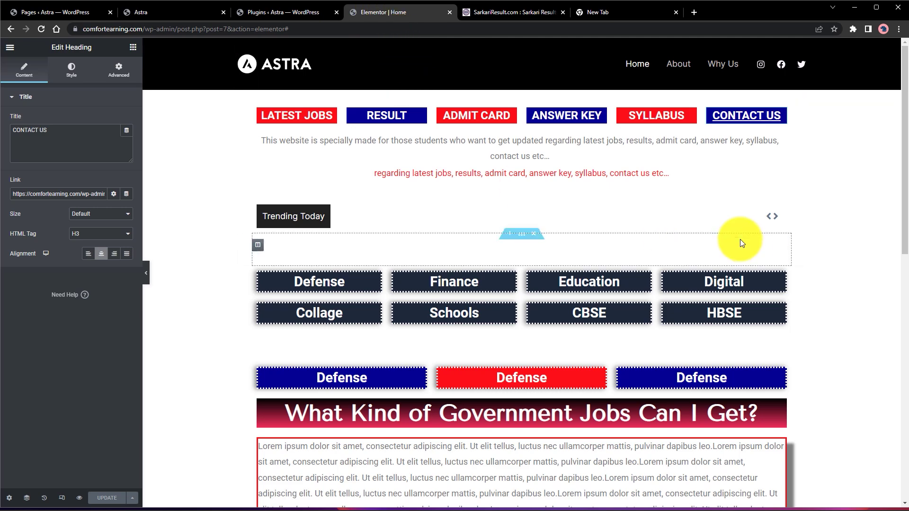
{"action": "left_click", "coordinate": [859, 291]}
{"action": "scroll", "coordinate": [665, 250], "scroll_direction": "down", "scroll_amount": 7}
{"action": "scroll", "coordinate": [497, 346], "scroll_direction": "up", "scroll_amount": 4}
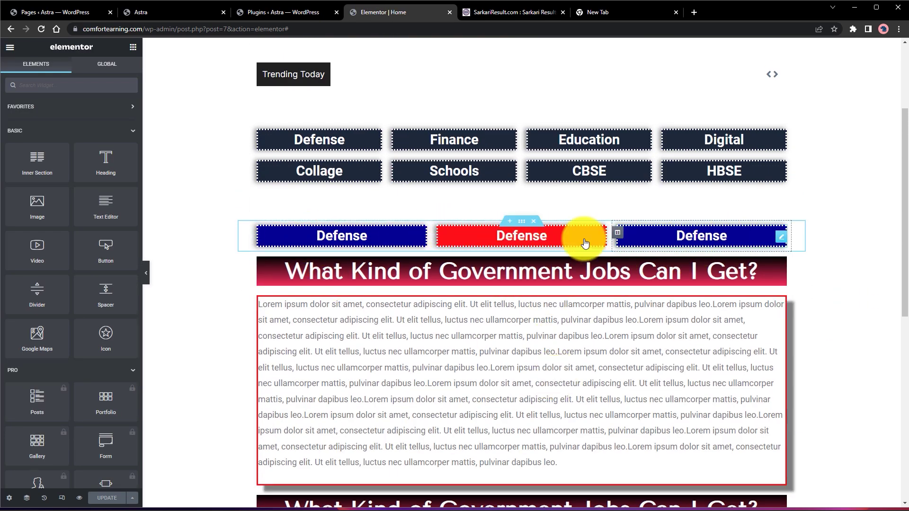
{"action": "left_click", "coordinate": [521, 237]}
{"action": "double_click", "coordinate": [521, 237]}
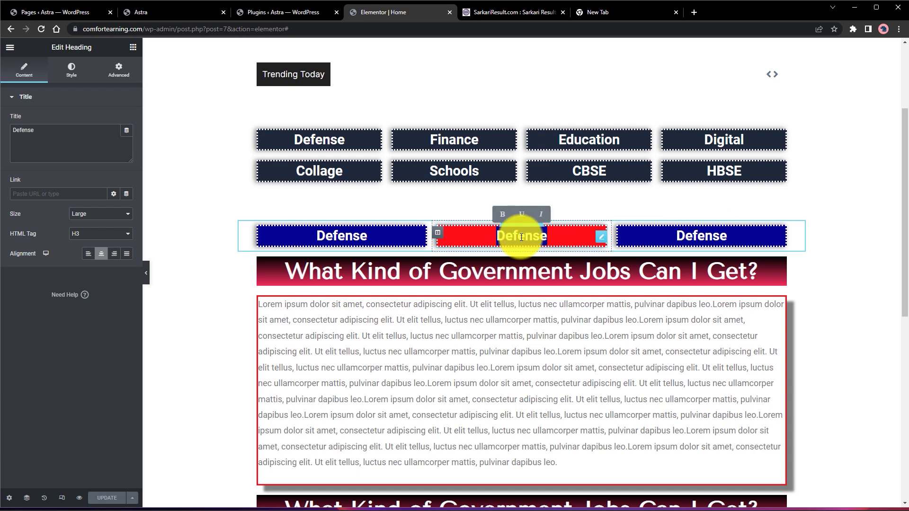
{"action": "type", "text": "Finance"}
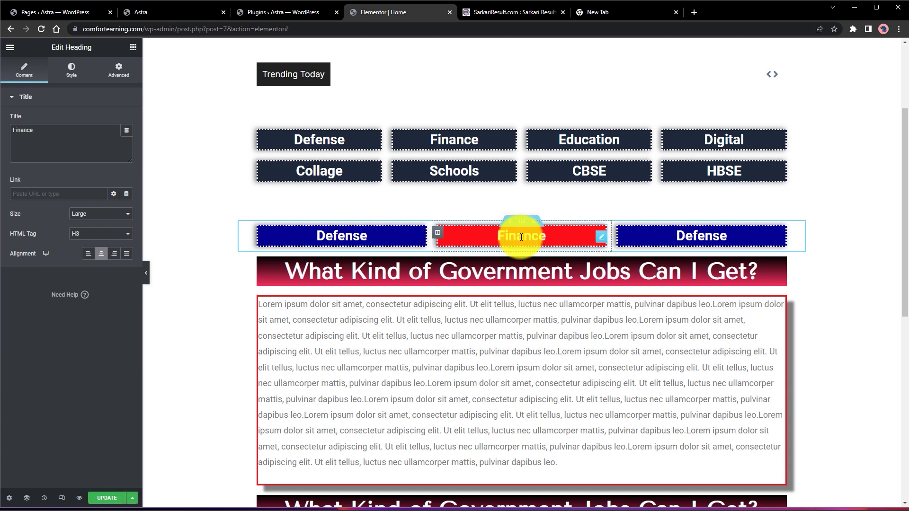
{"action": "double_click", "coordinate": [521, 236]}
{"action": "type", "text": "Results"}
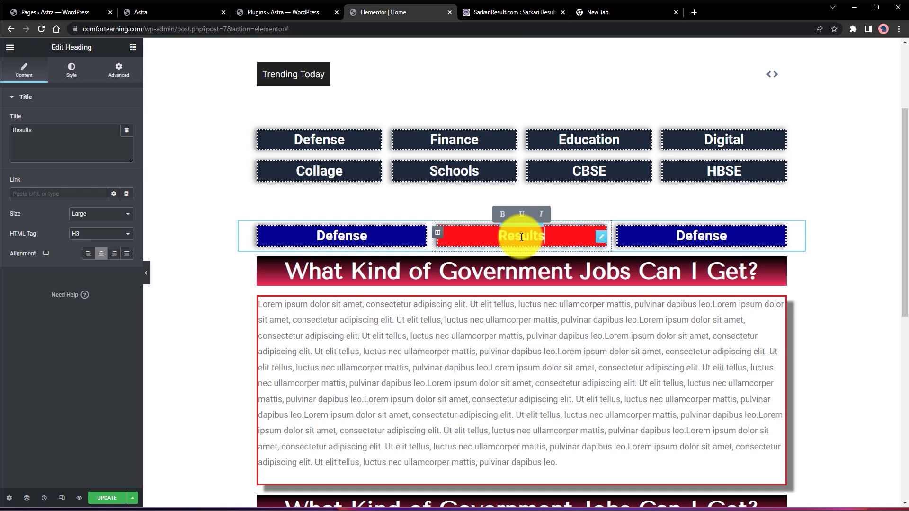
- Replace the text of the blue heading to the right of Results with Datesheet
{"action": "left_click", "coordinate": [663, 229]}
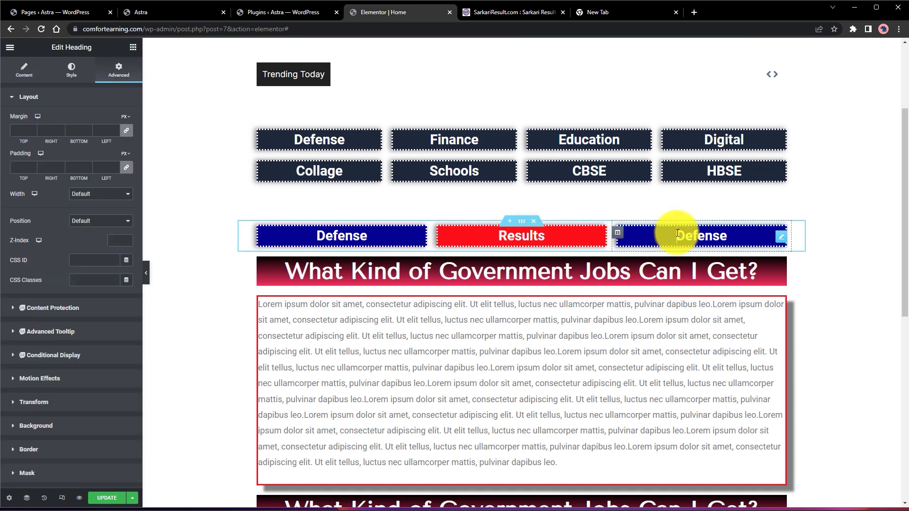
{"action": "left_click", "coordinate": [696, 239]}
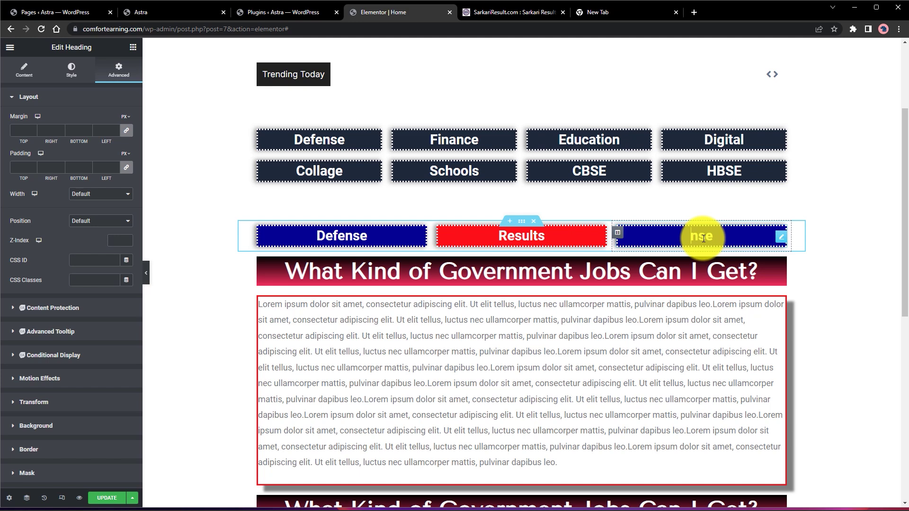
{"action": "left_click", "coordinate": [703, 239]}
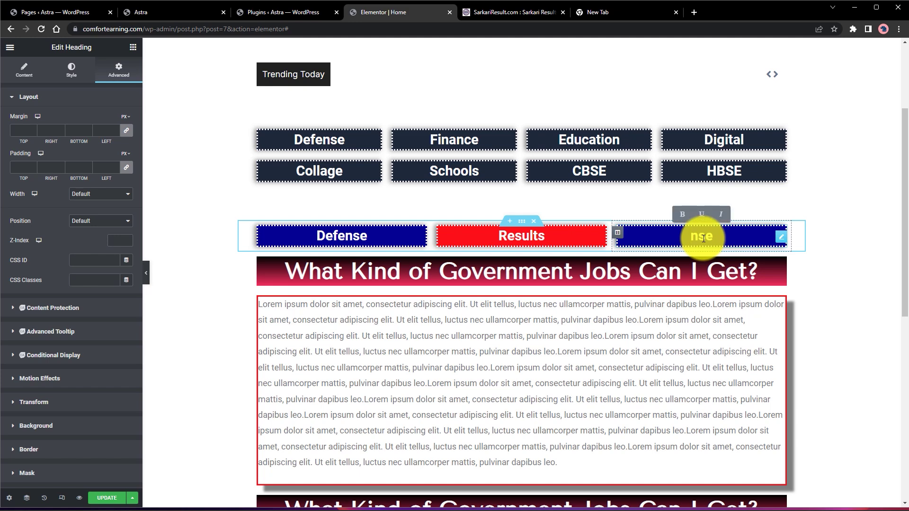
{"action": "key", "text": "ctrl+a"}
{"action": "type", "text": "Dat"}
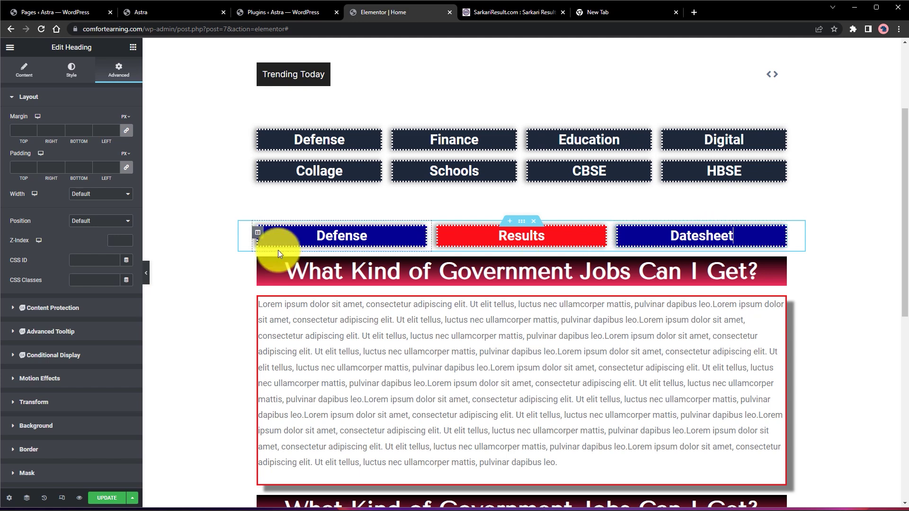
- Replace the text of the blue heading to the left of Results with Annoucement
{"action": "left_click", "coordinate": [331, 232]}
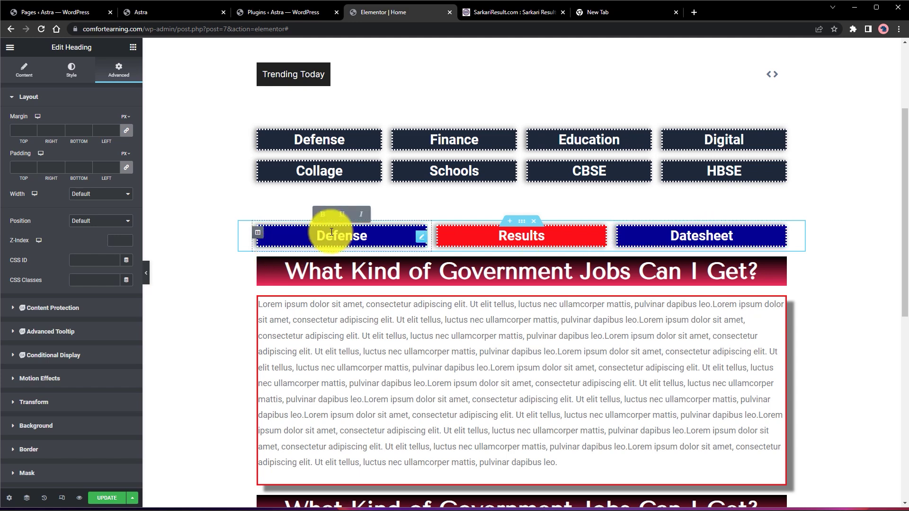
{"action": "type", "text": "Anb"}
{"action": "key", "text": "BackSpace"}
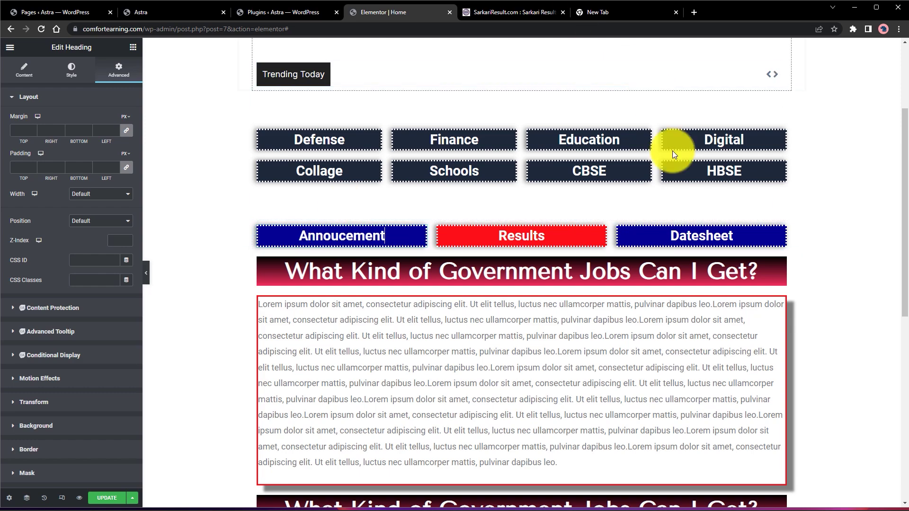
- Insert a new section with three equal columns between the Annoucement, Results and Datesheet headings and the government jobs banner
{"action": "left_click", "coordinate": [867, 235]}
{"action": "scroll", "coordinate": [841, 260], "scroll_direction": "down", "scroll_amount": 3}
{"action": "scroll", "coordinate": [836, 271], "scroll_direction": "up", "scroll_amount": 3}
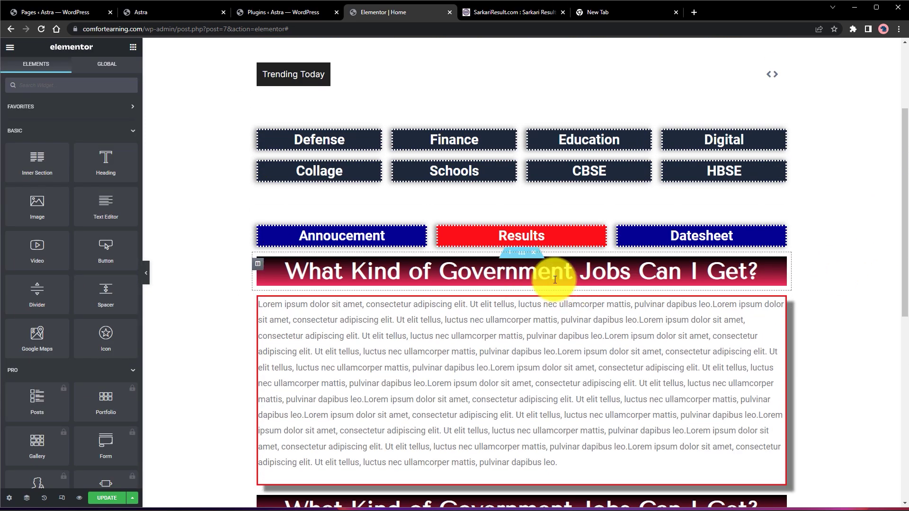
{"action": "left_click", "coordinate": [508, 254]}
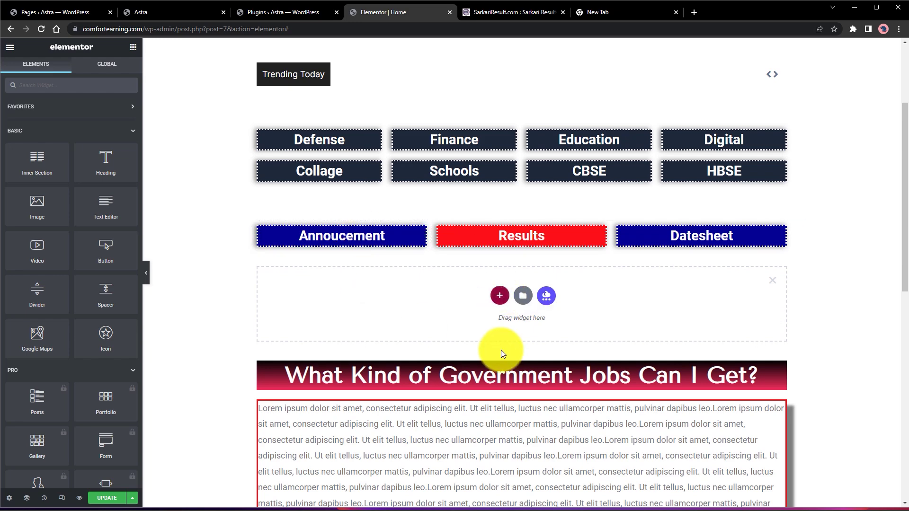
{"action": "left_click", "coordinate": [499, 297]}
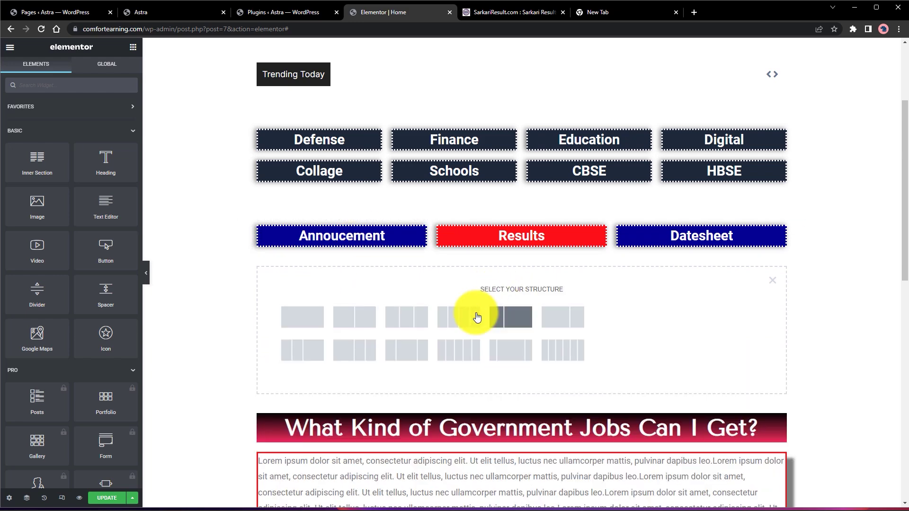
{"action": "left_click", "coordinate": [429, 322]}
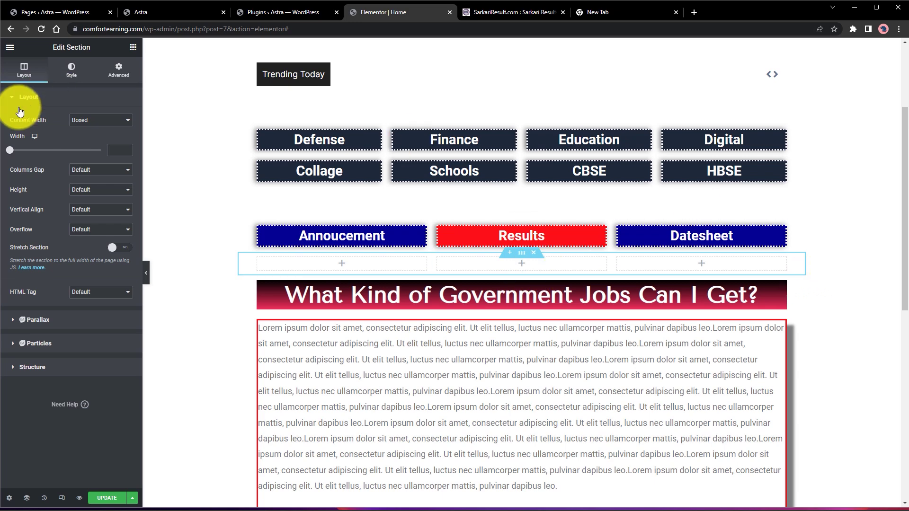
- Add a Text Editor widget to the first column under the Annoucement heading
{"action": "left_click", "coordinate": [10, 47]}
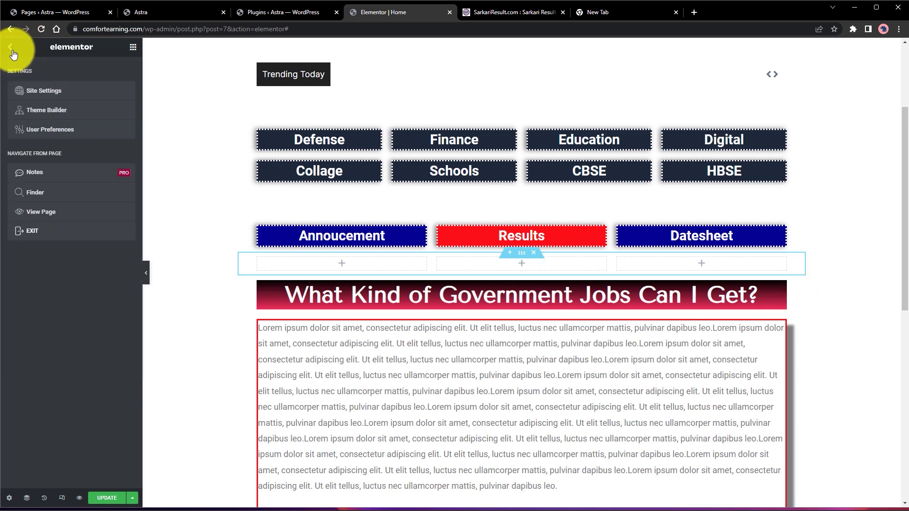
{"action": "left_click", "coordinate": [11, 49]}
{"action": "left_click_drag", "start_coordinate": [120, 209], "coordinate": [346, 264]}
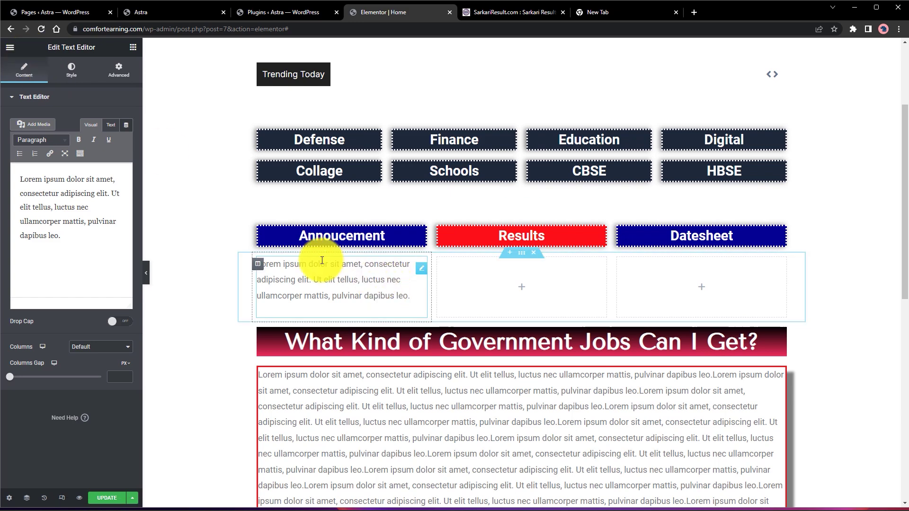
- Give the Text Editor widget under the Annoucement heading a solid border, using the SarkariResult site's columns as reference
{"action": "triple_click", "coordinate": [331, 278]}
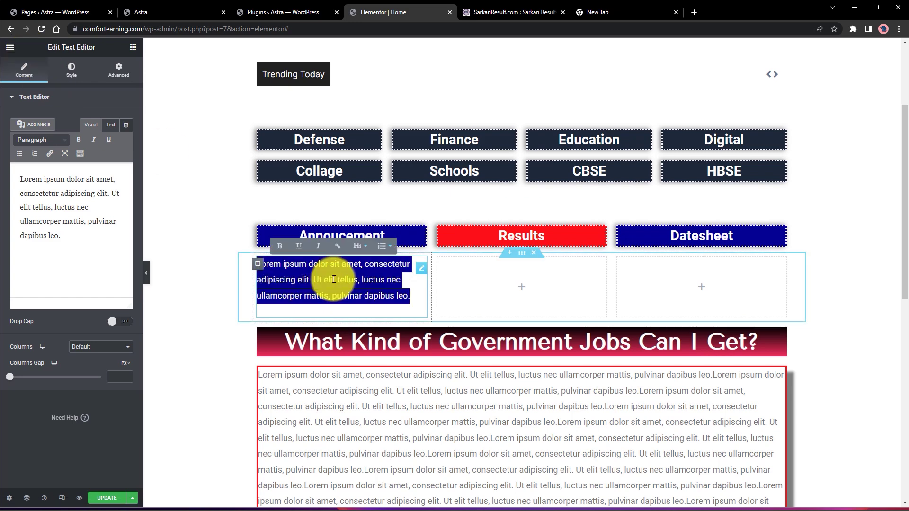
{"action": "left_click", "coordinate": [410, 298]}
{"action": "left_click", "coordinate": [171, 286]}
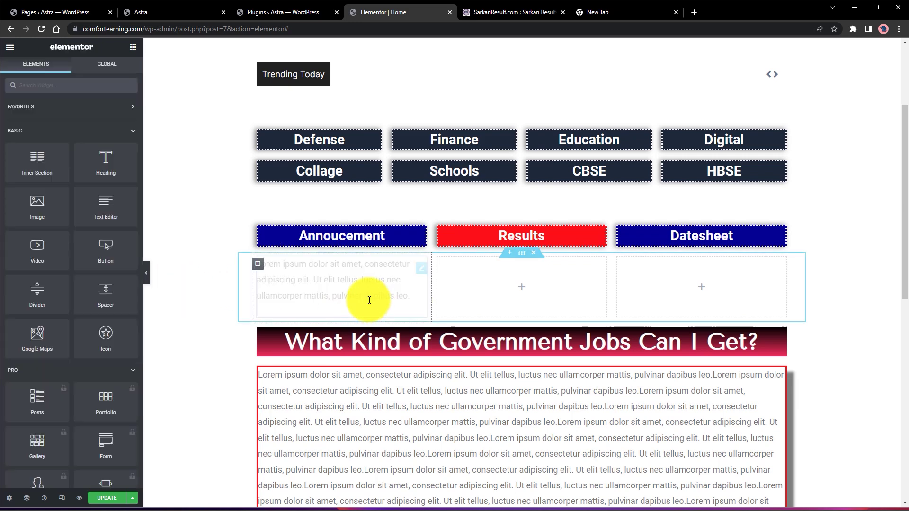
{"action": "left_click", "coordinate": [370, 300]}
{"action": "left_click", "coordinate": [118, 70]}
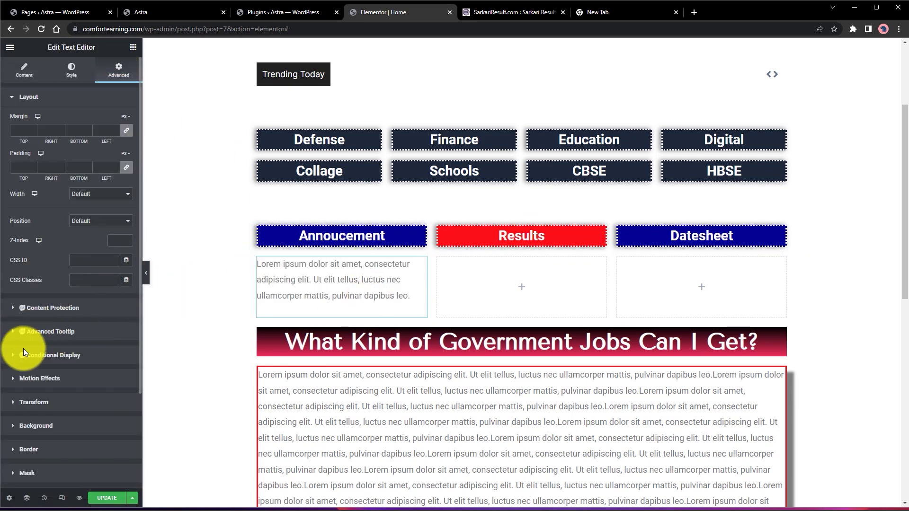
{"action": "left_click", "coordinate": [14, 449]}
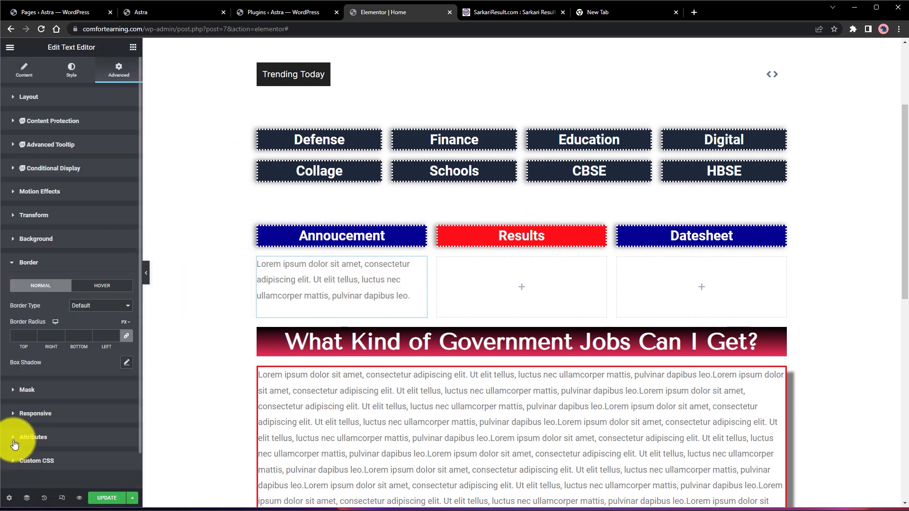
{"action": "left_click", "coordinate": [460, 13]}
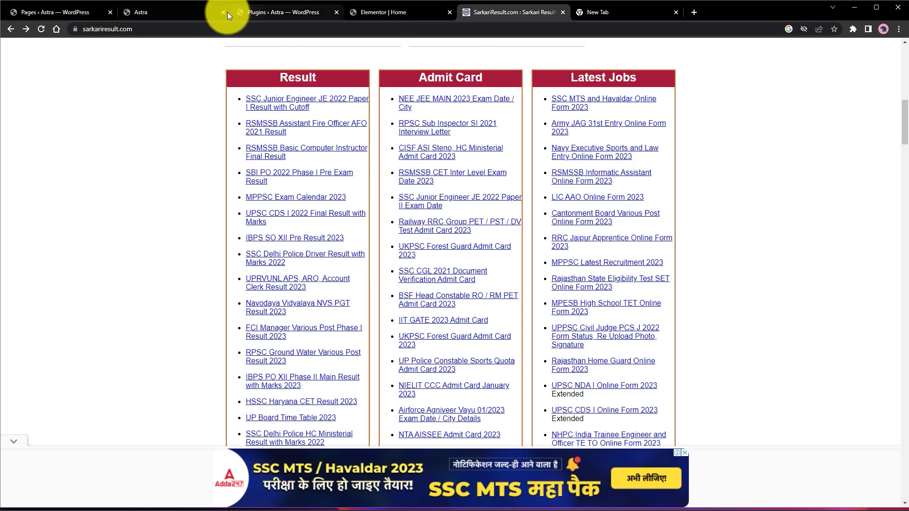
{"action": "left_click", "coordinate": [272, 9]}
{"action": "left_click", "coordinate": [388, 12]}
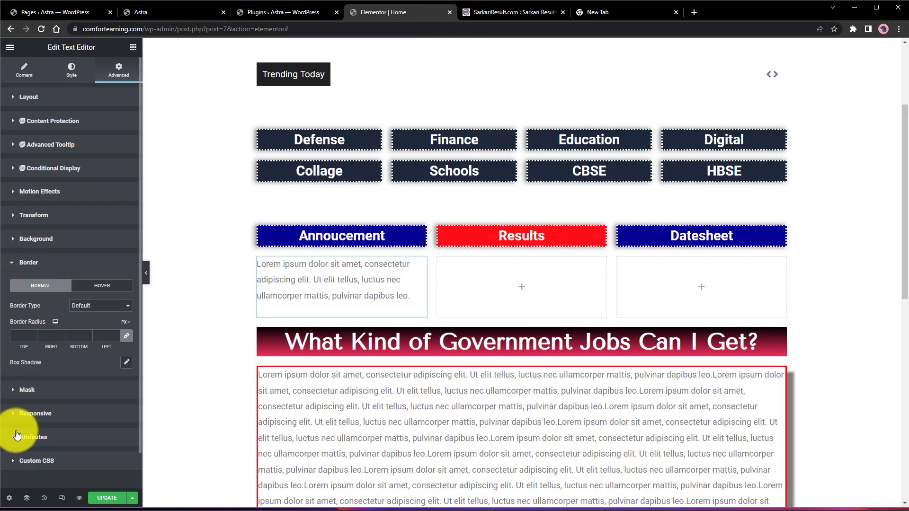
{"action": "left_click", "coordinate": [98, 306]}
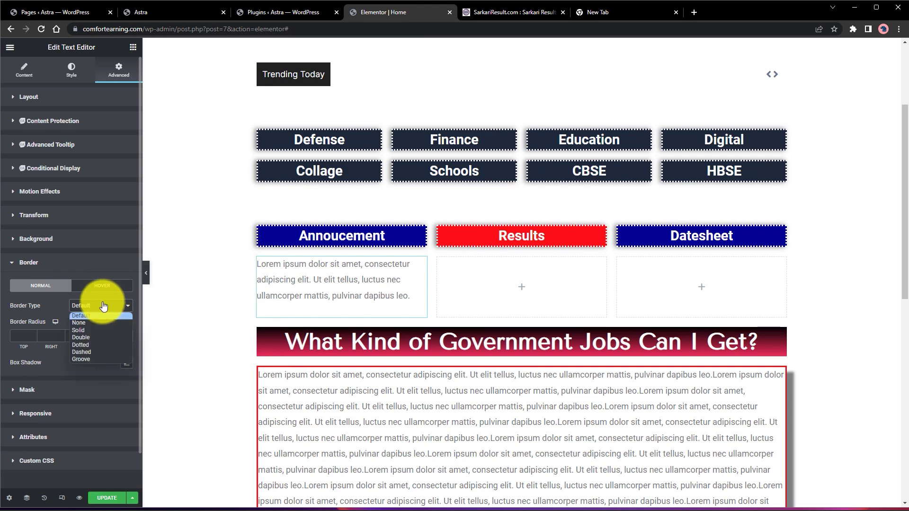
{"action": "left_click", "coordinate": [96, 331]}
- Set the border colour of the Annoucement text box to dark red
{"action": "left_click", "coordinate": [114, 362]}
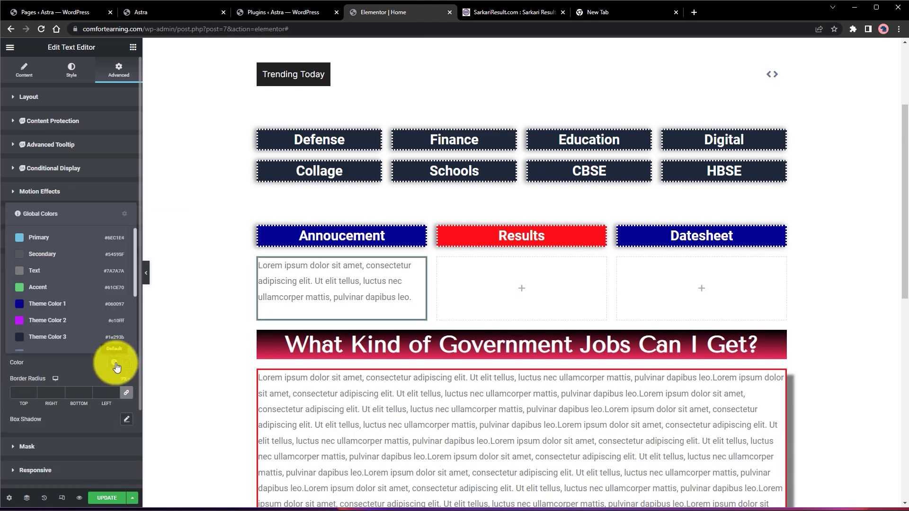
{"action": "left_click", "coordinate": [48, 321]}
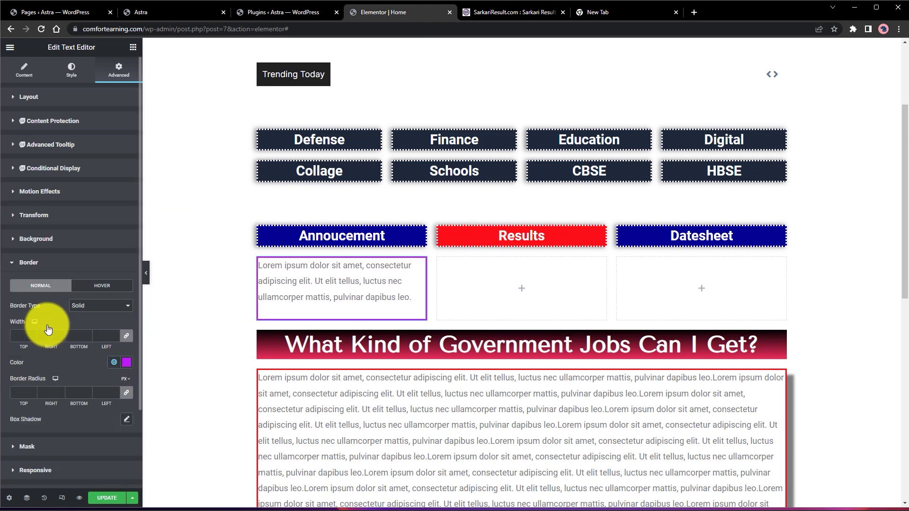
{"action": "left_click", "coordinate": [126, 363]}
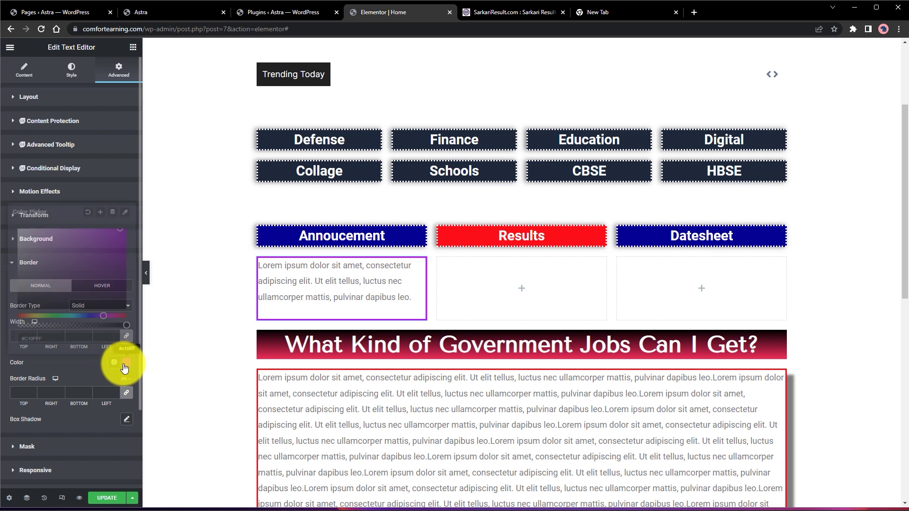
{"action": "left_click_drag", "start_coordinate": [125, 321], "coordinate": [130, 320]}
{"action": "left_click", "coordinate": [118, 234]}
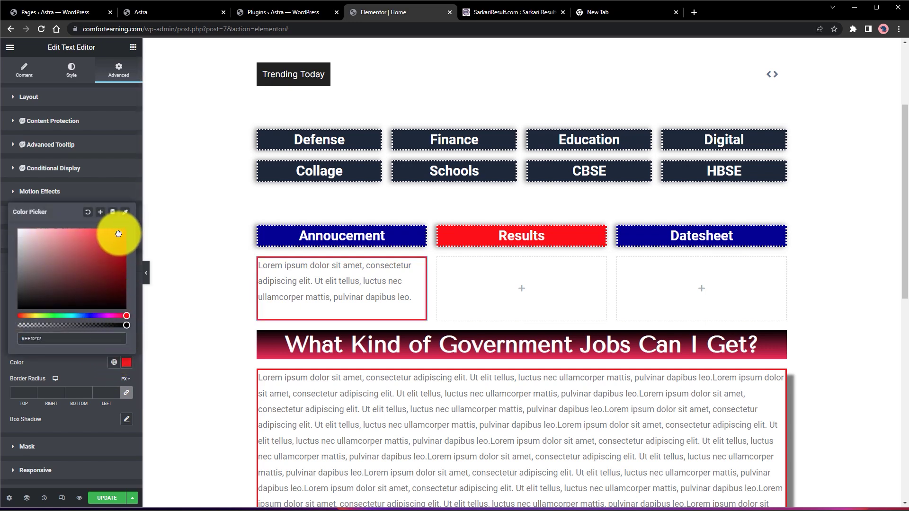
{"action": "left_click", "coordinate": [208, 285]}
- Copy the bordered text box from the Annoucement column into the empty Results and Datesheet columns
{"action": "right_click", "coordinate": [278, 288]}
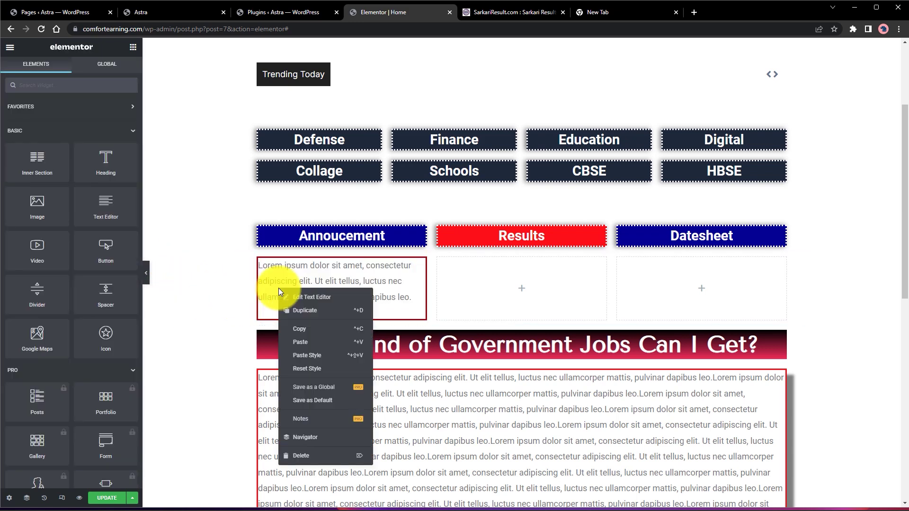
{"action": "left_click", "coordinate": [314, 331]}
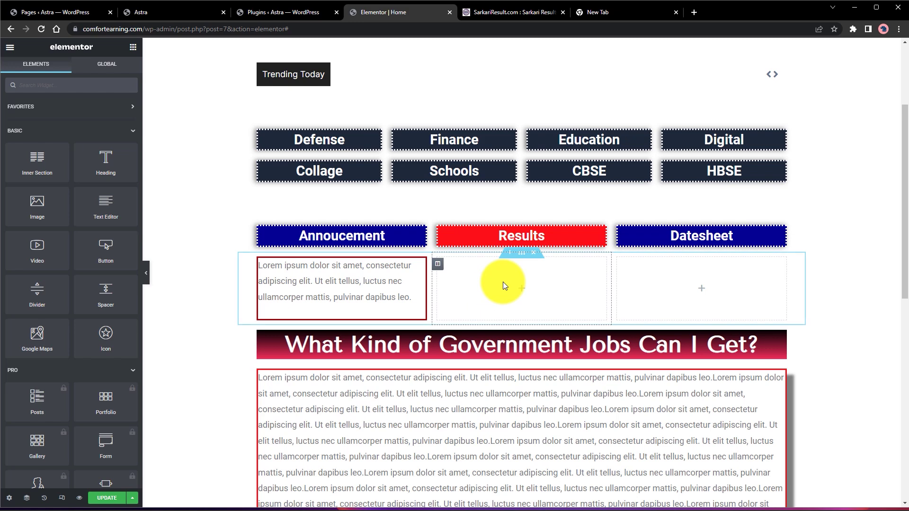
{"action": "right_click", "coordinate": [504, 284]}
{"action": "left_click", "coordinate": [523, 360]}
{"action": "right_click", "coordinate": [682, 284]}
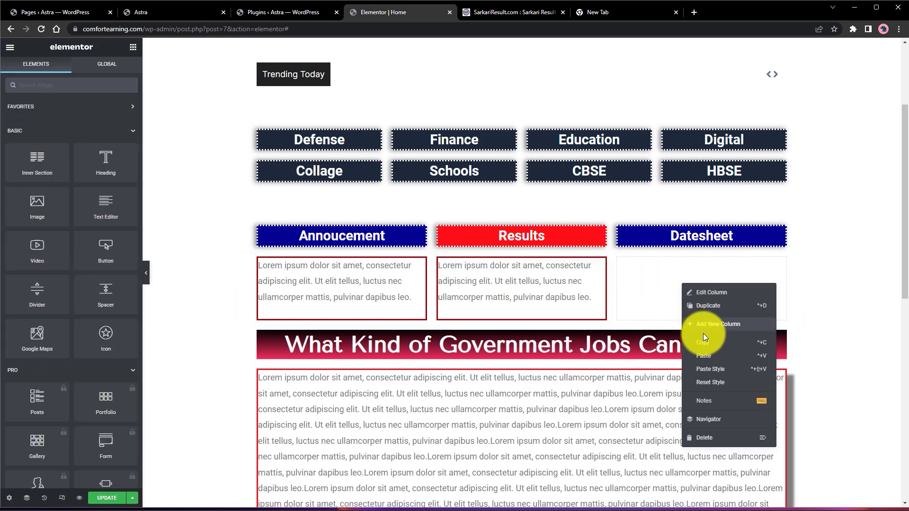
{"action": "left_click", "coordinate": [705, 360]}
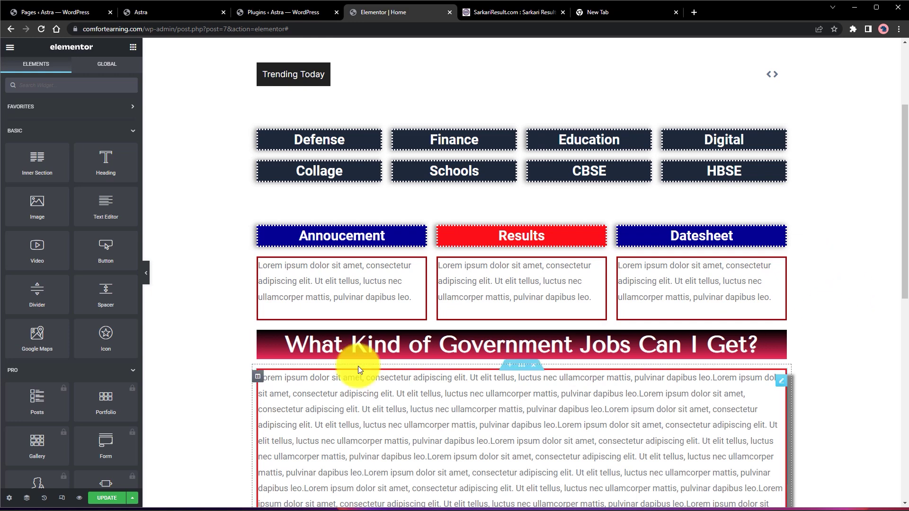
- Replace the Annoucement placeholder text with the shortcode [catlist name="collage" link_target=_black numberposts6] and update the page
{"action": "triple_click", "coordinate": [385, 295]}
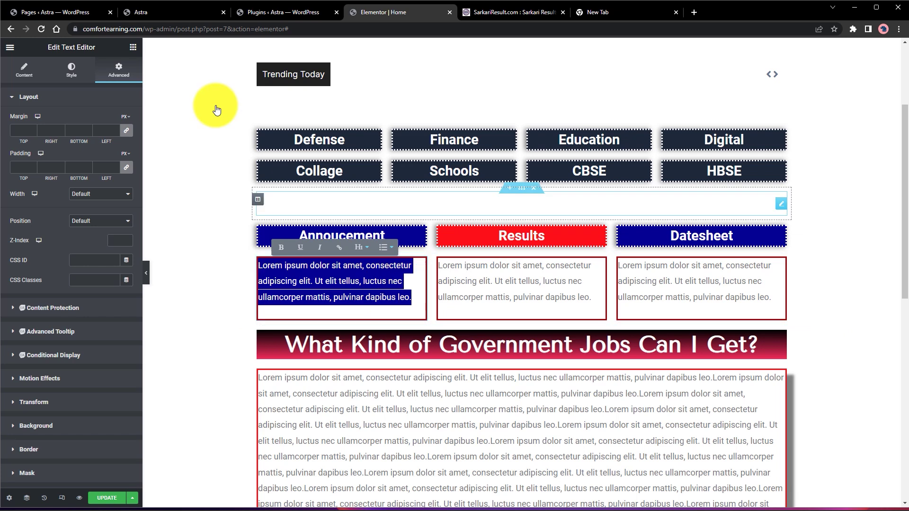
{"action": "left_click", "coordinate": [25, 70]}
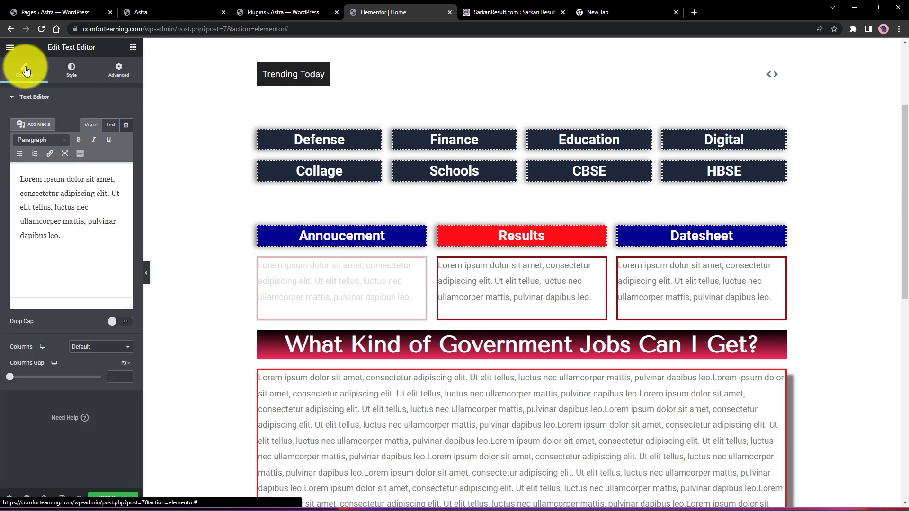
{"action": "triple_click", "coordinate": [57, 240]}
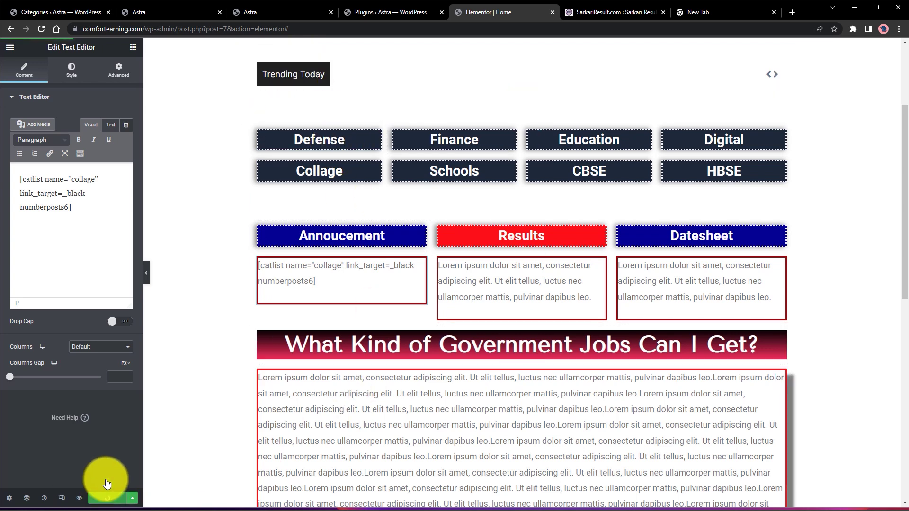
- Check the Annoucement column's post list on the live home page and return to the Elementor editor
{"action": "left_click", "coordinate": [160, 12]}
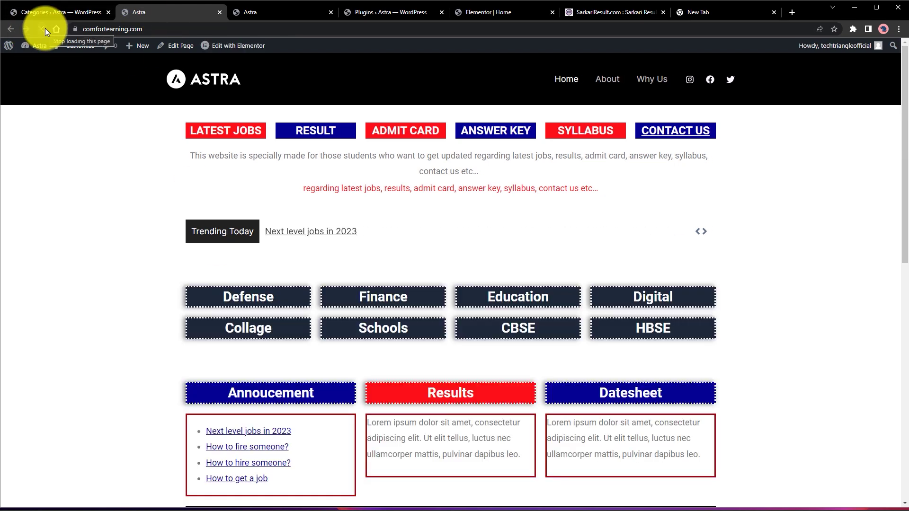
{"action": "scroll", "coordinate": [75, 181], "scroll_direction": "down", "scroll_amount": 4}
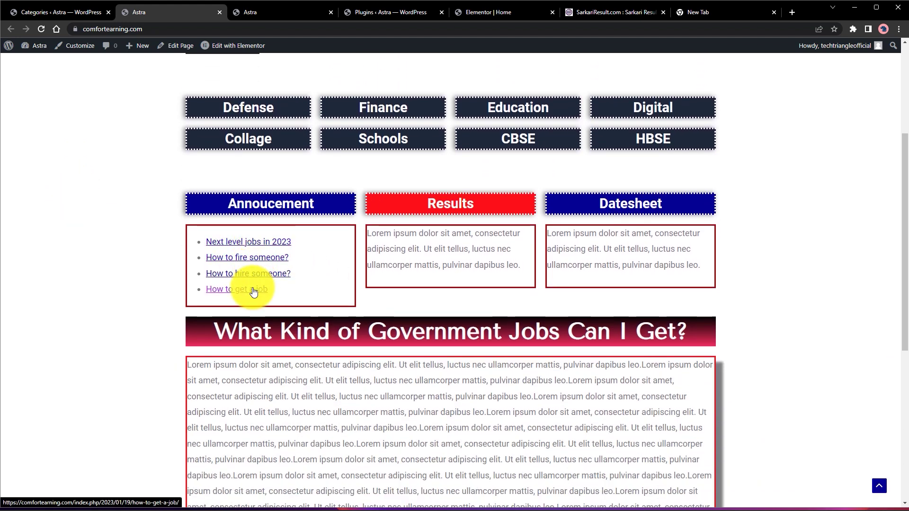
{"action": "left_click", "coordinate": [409, 13]}
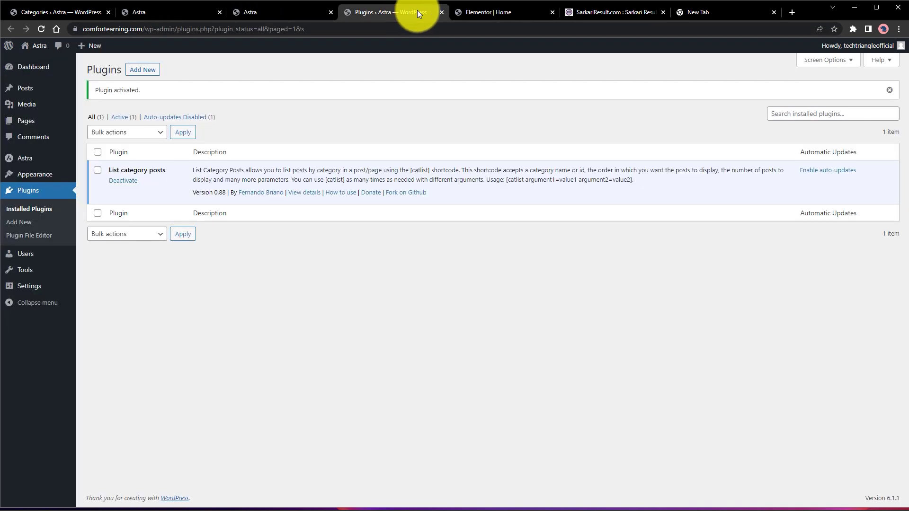
{"action": "left_click", "coordinate": [483, 12]}
- Replace the placeholder text under the Results heading with collage
{"action": "right_click", "coordinate": [333, 275]}
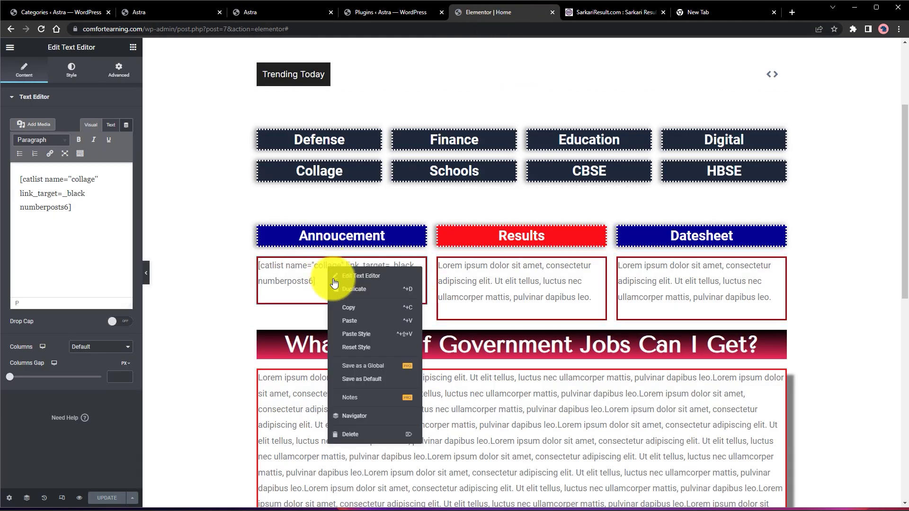
{"action": "left_click", "coordinate": [354, 320]}
{"action": "right_click", "coordinate": [483, 284]}
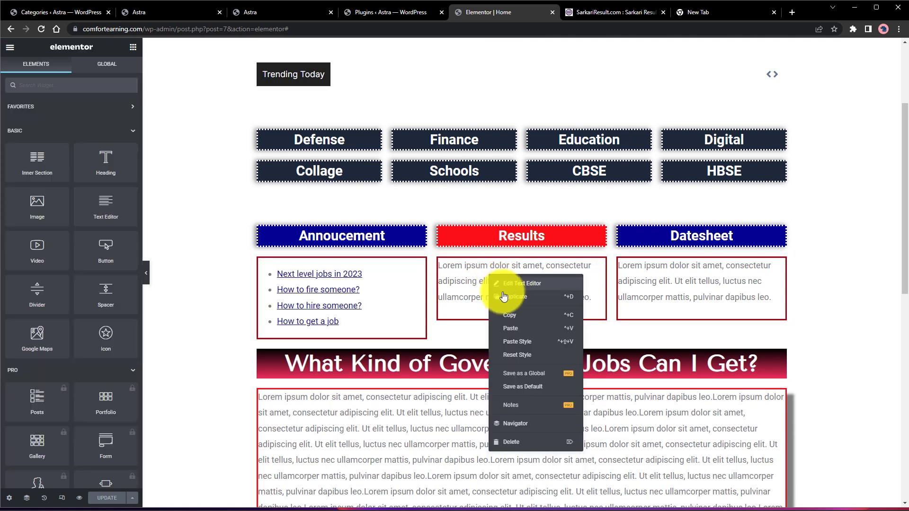
{"action": "left_click", "coordinate": [452, 292]}
{"action": "triple_click", "coordinate": [453, 292]}
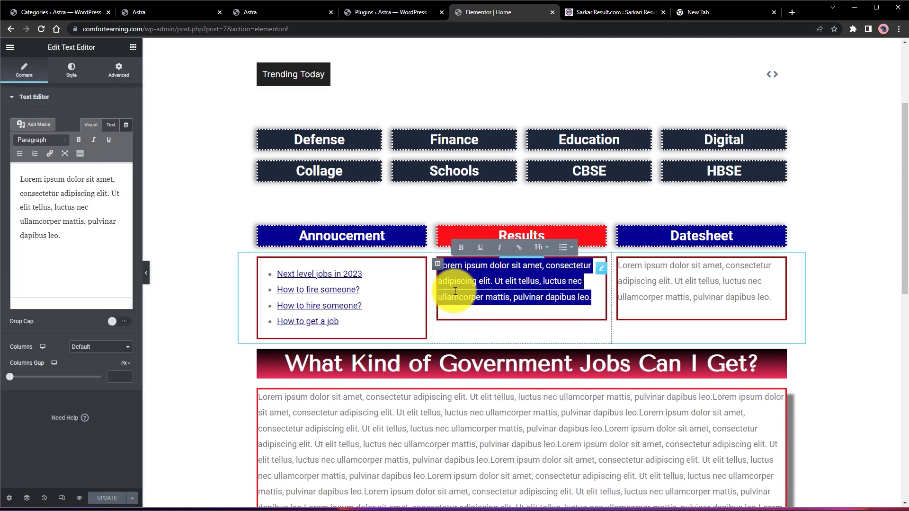
{"action": "triple_click", "coordinate": [52, 203]}
{"action": "type", "text": "collage"}
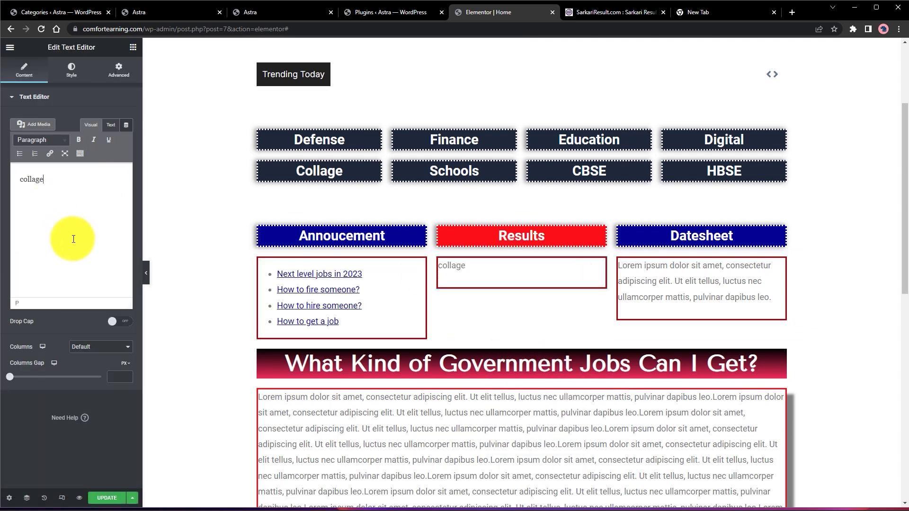
- Copy the catlist shortcode from the Annoucement text box and replace the Results text box content with it
{"action": "triple_click", "coordinate": [491, 273]}
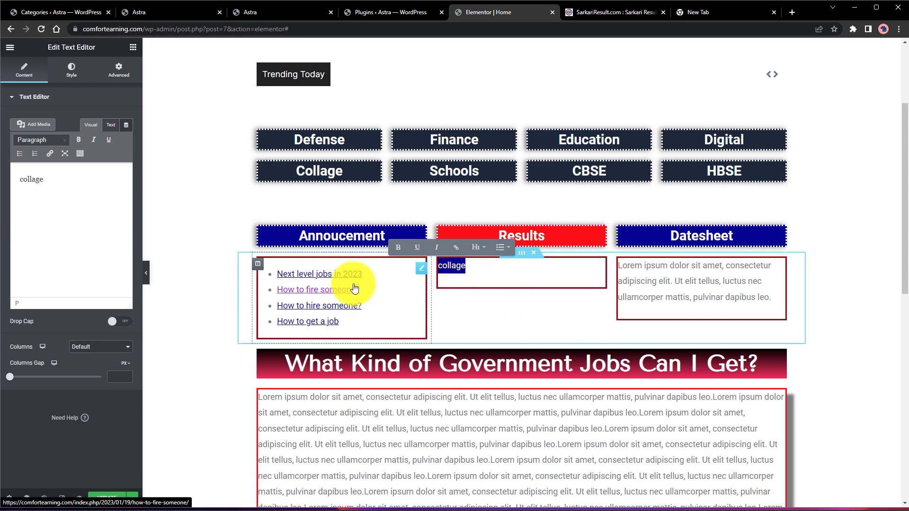
{"action": "left_click", "coordinate": [400, 274]}
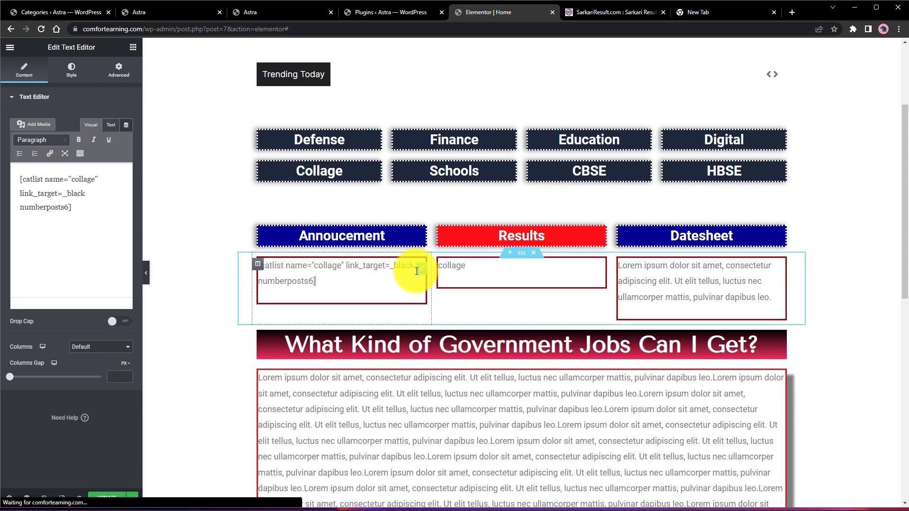
{"action": "triple_click", "coordinate": [76, 199]}
{"action": "key", "text": "ctrl+c"}
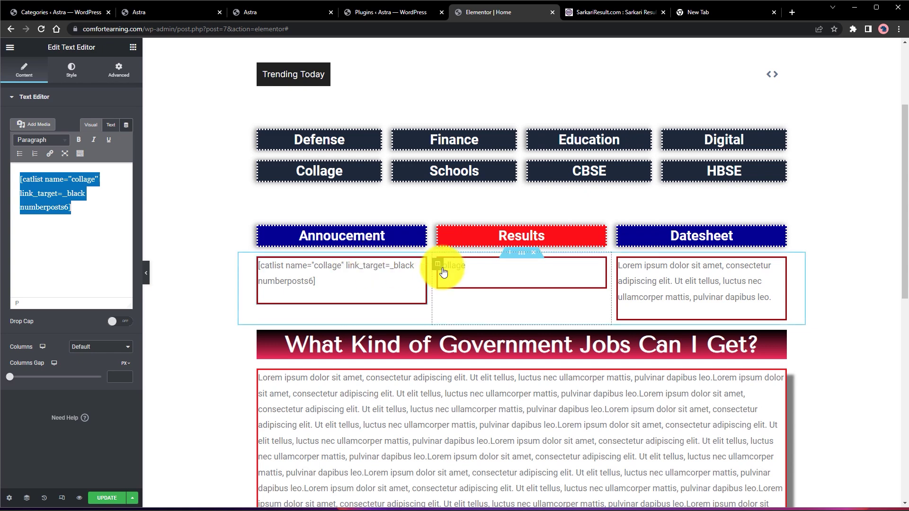
{"action": "left_click", "coordinate": [441, 267]}
{"action": "left_click", "coordinate": [462, 274]}
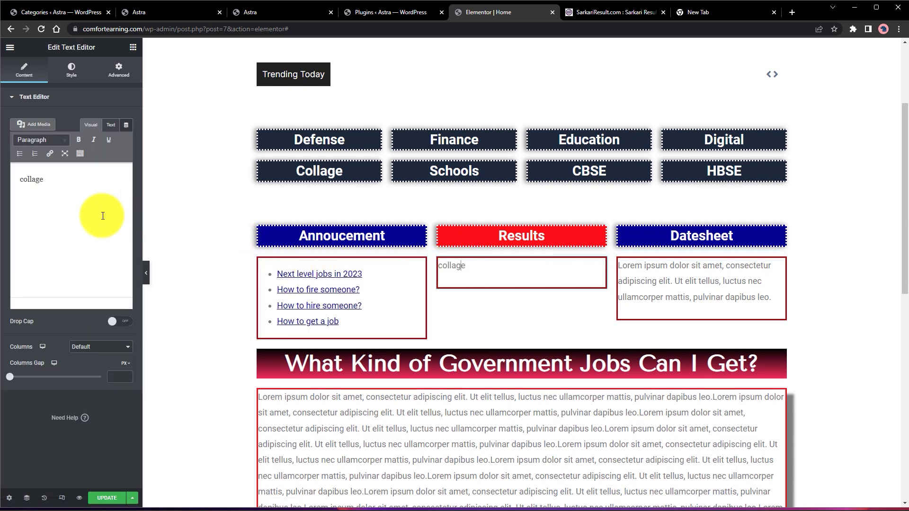
{"action": "type", "text": "[catlist name=\"collage\" link_target=\"_blank\"]"}
- Replace the placeholder text under the Datesheet heading with the copied catlist shortcode
{"action": "double_click", "coordinate": [677, 297]}
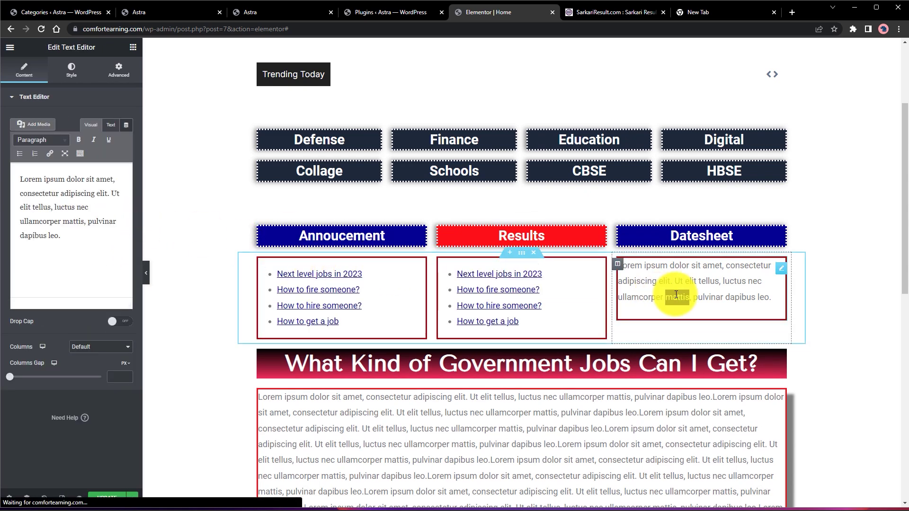
{"action": "key", "text": "ctrl+a"}
{"action": "key", "text": "ctrl+v"}
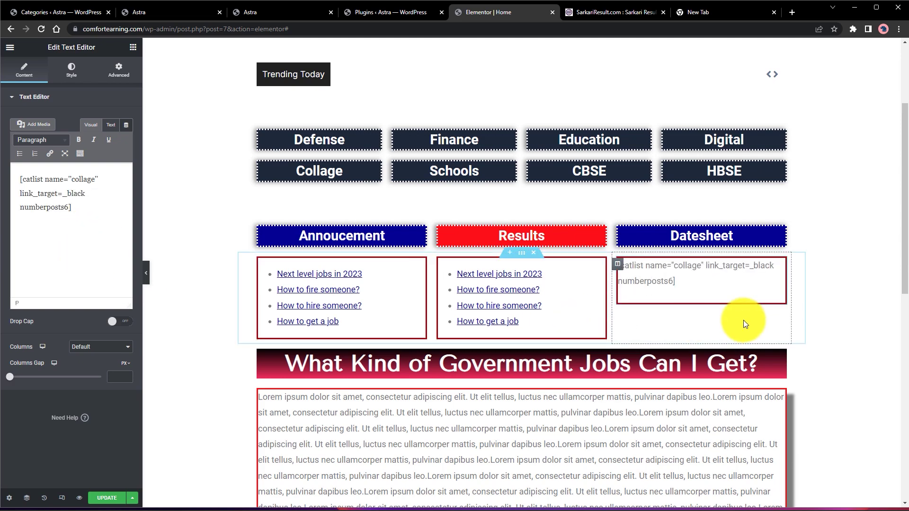
{"action": "left_click", "coordinate": [850, 302]}
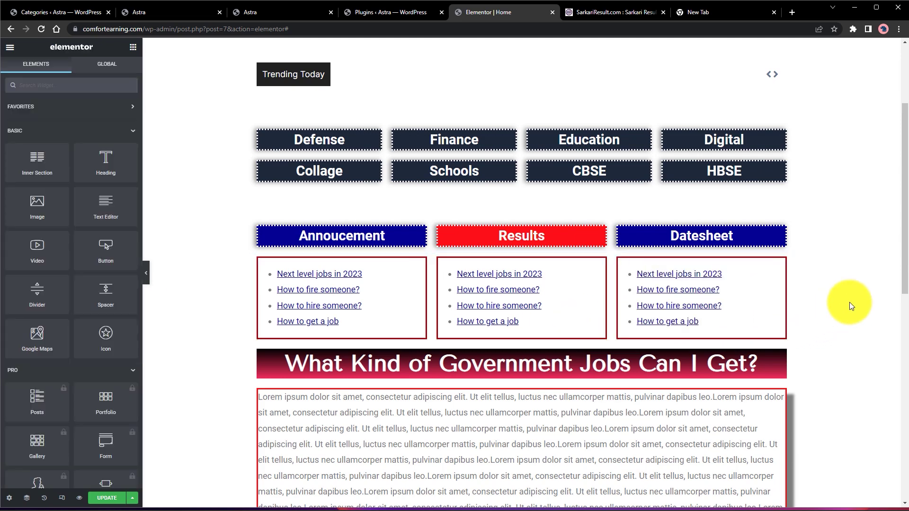
- Review the home page layout from the header down through the three category post columns
{"action": "scroll", "coordinate": [789, 294], "scroll_direction": "down", "scroll_amount": 1}
{"action": "scroll", "coordinate": [789, 286], "scroll_direction": "up", "scroll_amount": 3}
{"action": "scroll", "coordinate": [789, 275], "scroll_direction": "down", "scroll_amount": 5}
{"action": "scroll", "coordinate": [788, 275], "scroll_direction": "up", "scroll_amount": 2}
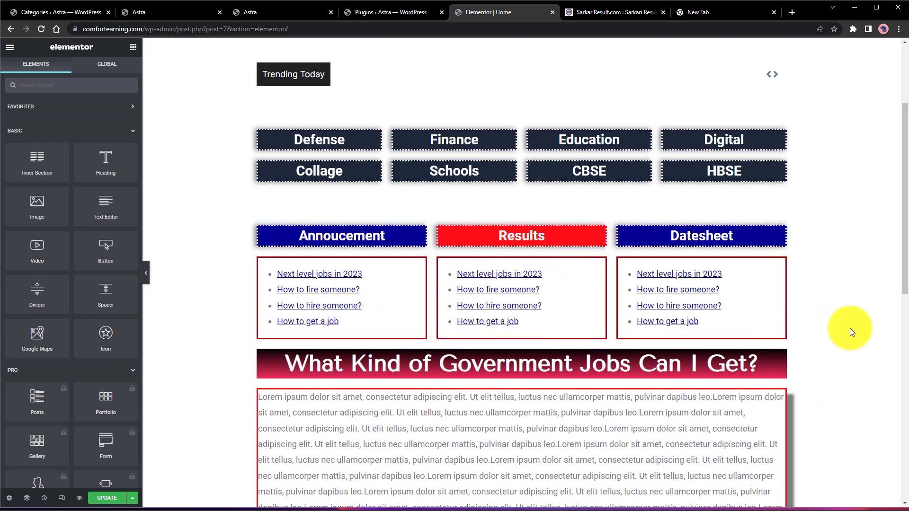
{"action": "scroll", "coordinate": [826, 296], "scroll_direction": "up", "scroll_amount": 3}
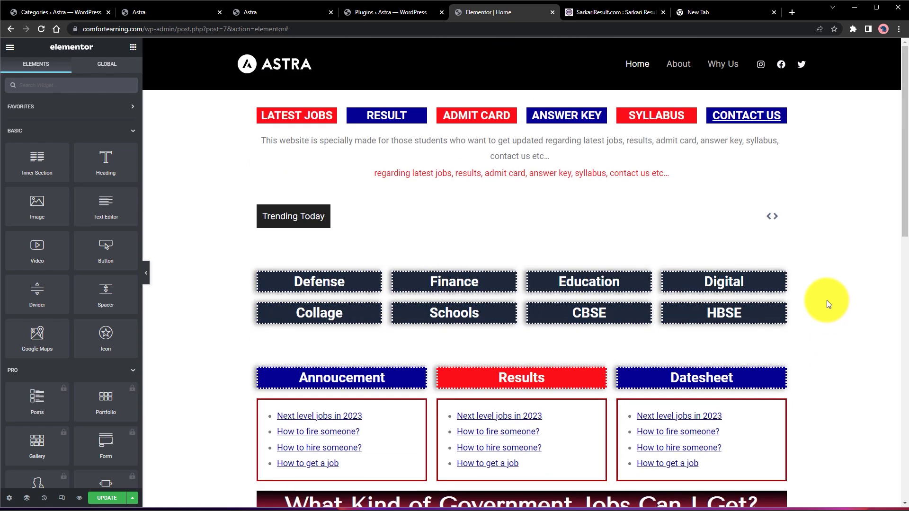
{"action": "scroll", "coordinate": [827, 300], "scroll_direction": "down", "scroll_amount": 2}
{"action": "scroll", "coordinate": [826, 294], "scroll_direction": "down", "scroll_amount": 3}
{"action": "scroll", "coordinate": [824, 290], "scroll_direction": "up", "scroll_amount": 5}
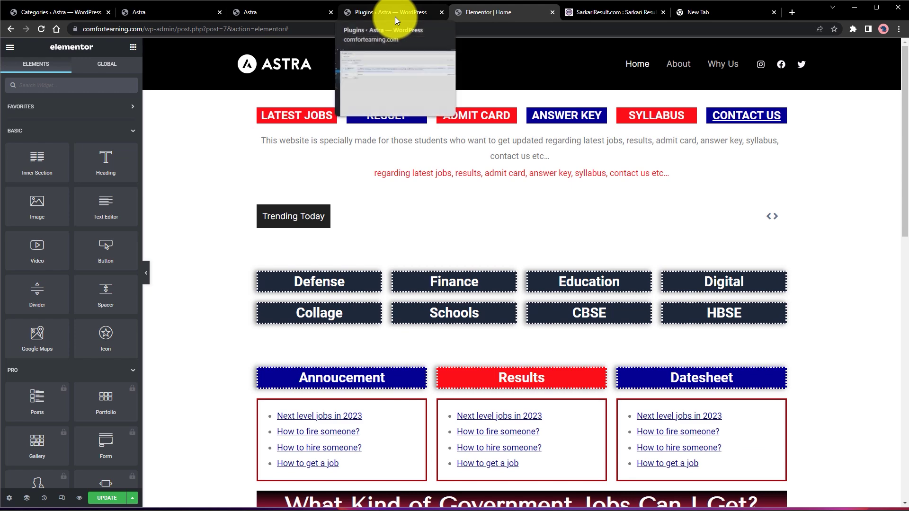
- Return to the home page in the Elementor editor and publish the update with the three category post columns
{"action": "left_click", "coordinate": [37, 13]}
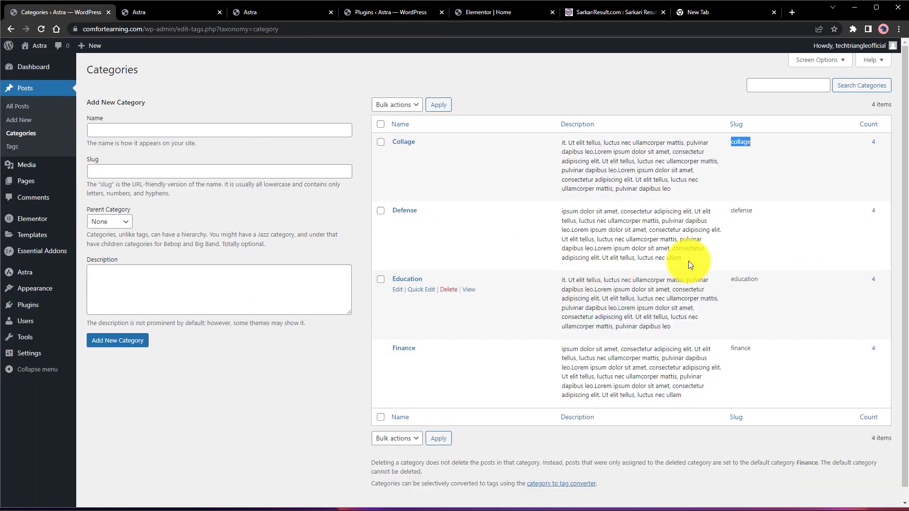
{"action": "left_click", "coordinate": [382, 14]}
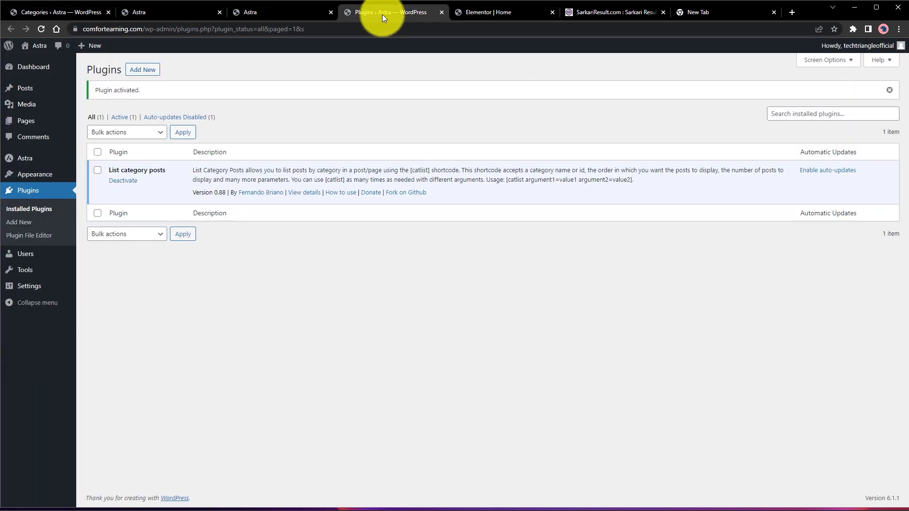
{"action": "left_click", "coordinate": [513, 10]}
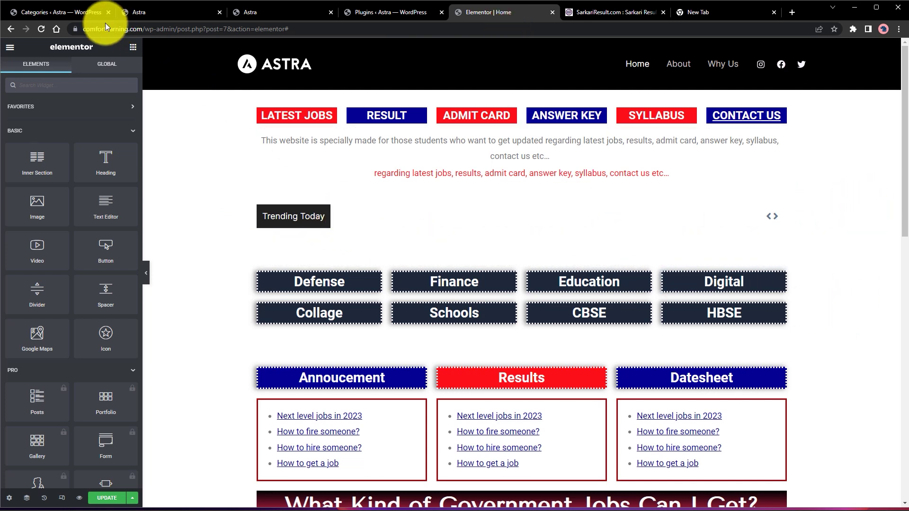
{"action": "left_click", "coordinate": [111, 501]}
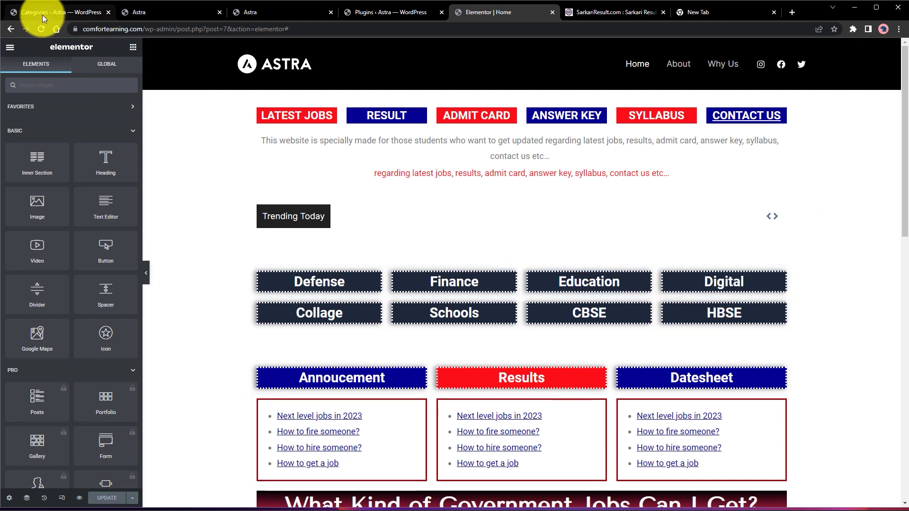
- Reload the live home page and examine its layout, including the Annoucement, Results and Datesheet post lists
{"action": "left_click", "coordinate": [154, 9]}
{"action": "scroll", "coordinate": [284, 265], "scroll_direction": "up", "scroll_amount": 4}
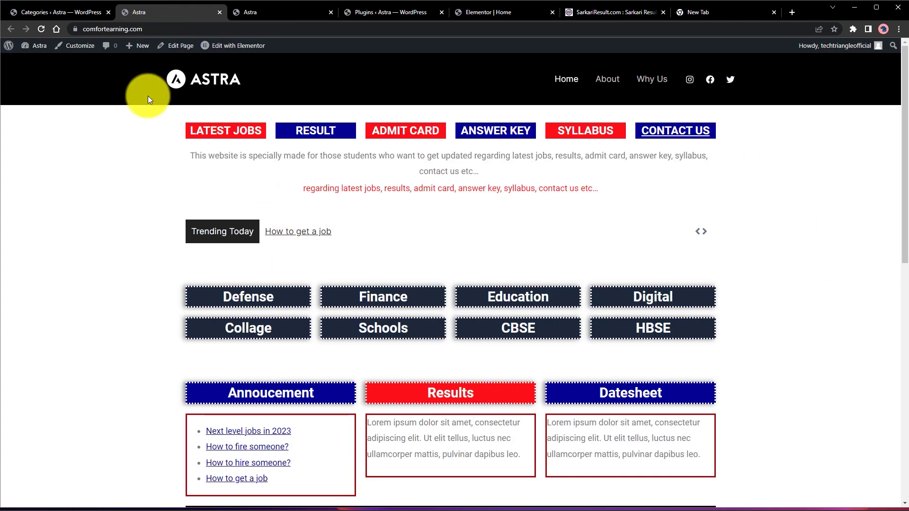
{"action": "left_click", "coordinate": [44, 31]}
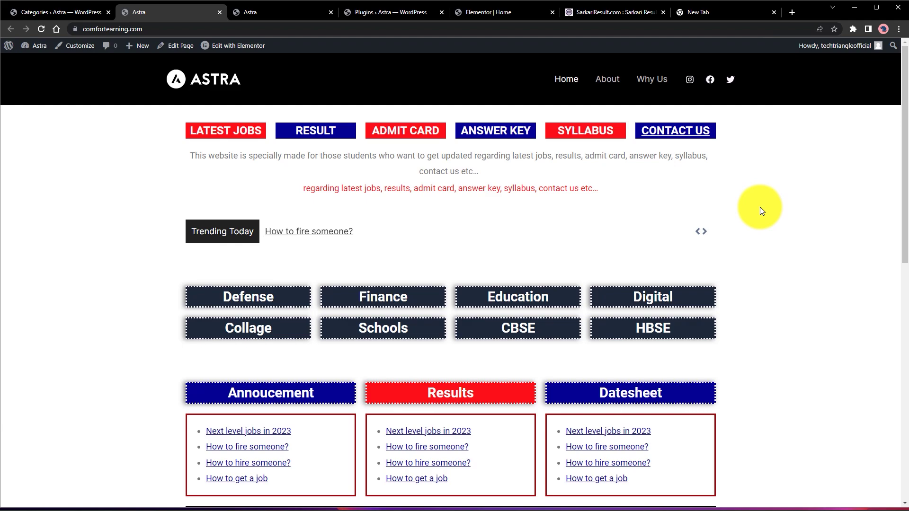
{"action": "scroll", "coordinate": [760, 206], "scroll_direction": "down", "scroll_amount": 10}
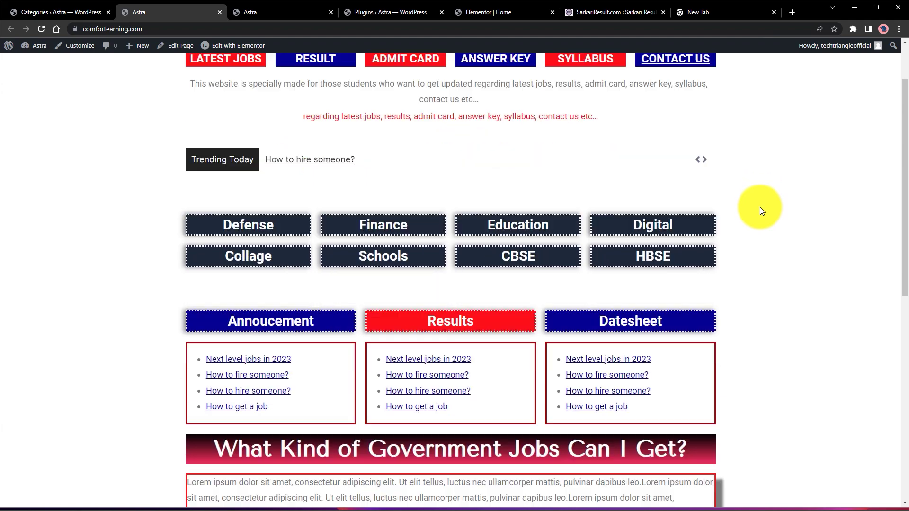
{"action": "scroll", "coordinate": [760, 209], "scroll_direction": "up", "scroll_amount": 15}
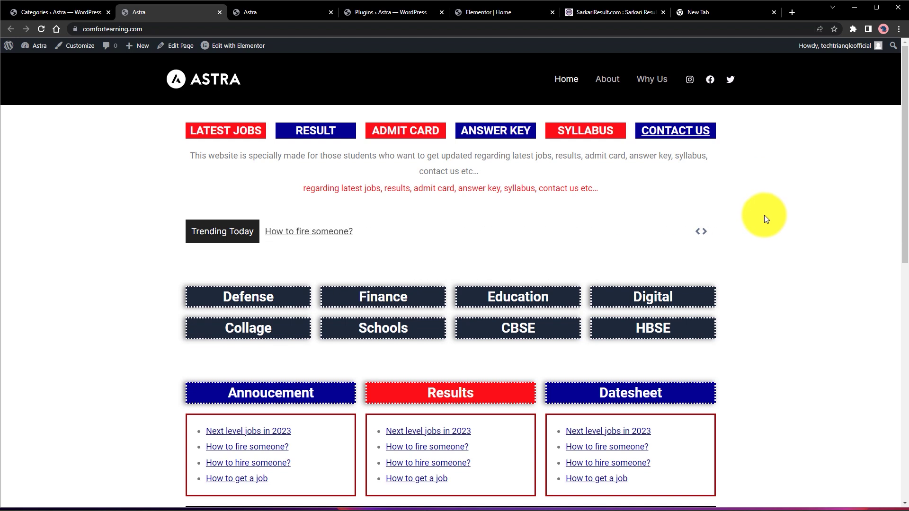
{"action": "scroll", "coordinate": [764, 216], "scroll_direction": "down", "scroll_amount": 10}
{"action": "scroll", "coordinate": [764, 216], "scroll_direction": "up", "scroll_amount": 6}
{"action": "scroll", "coordinate": [764, 216], "scroll_direction": "up", "scroll_amount": 4}
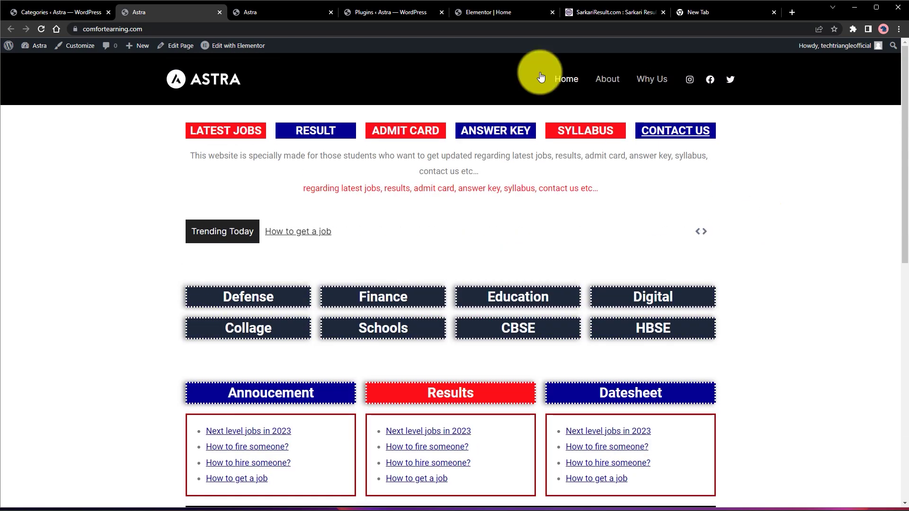
- Switch to YouTube, search for domainracer and open the DomainRacer channel
{"action": "left_click", "coordinate": [722, 10]}
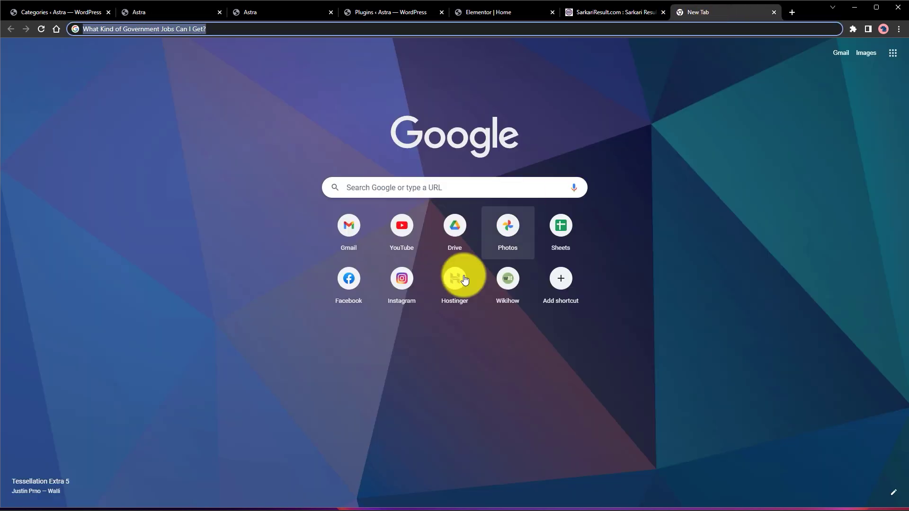
{"action": "left_click", "coordinate": [402, 226]}
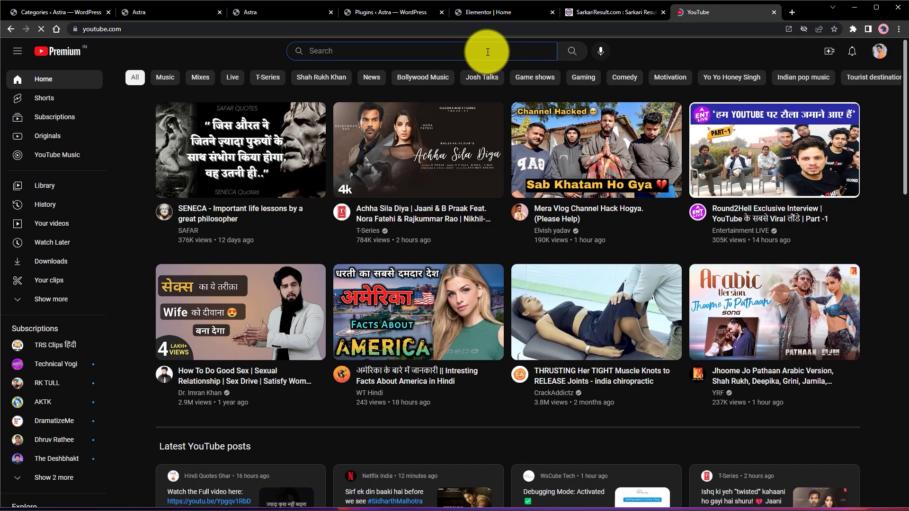
{"action": "left_click", "coordinate": [487, 52]}
{"action": "type", "text": "do"}
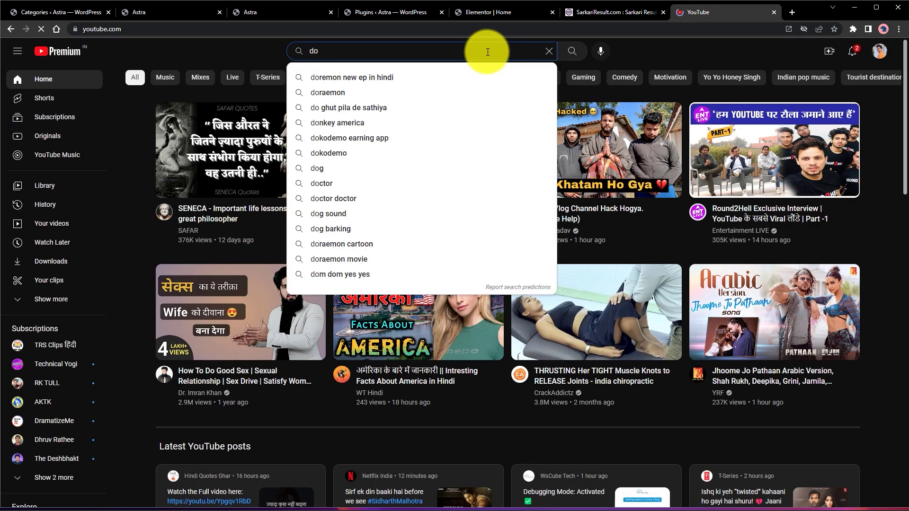
{"action": "type", "text": "main racer"}
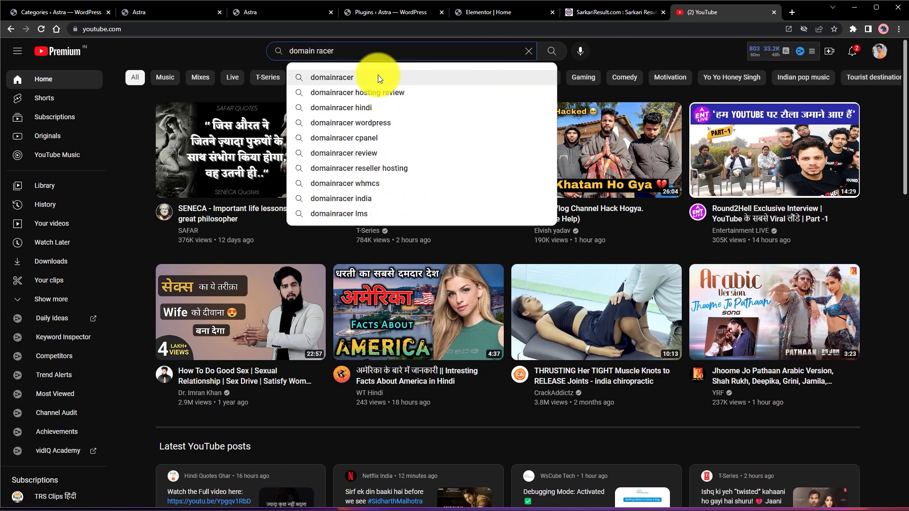
{"action": "left_click", "coordinate": [360, 80]}
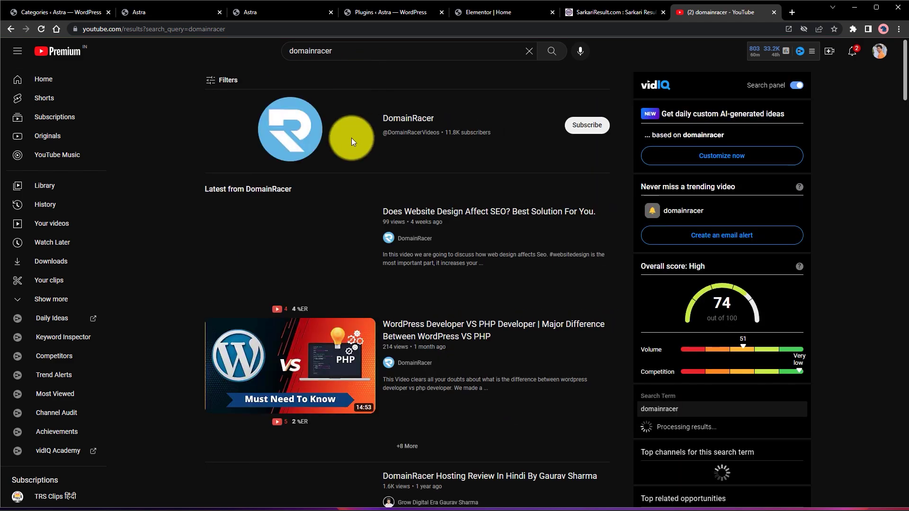
{"action": "left_click", "coordinate": [278, 132]}
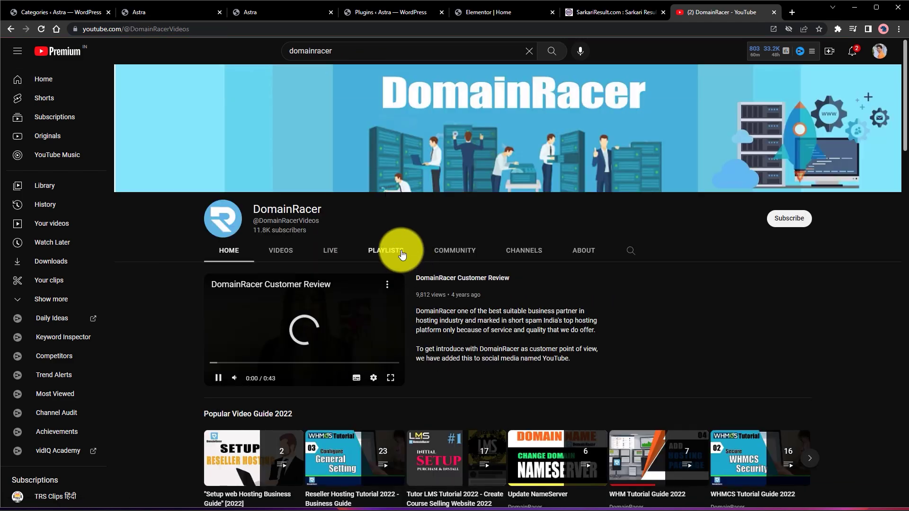
- Browse the DomainRacer channel's playlists, moving on to the next set of created playlists
{"action": "left_click", "coordinate": [402, 254]}
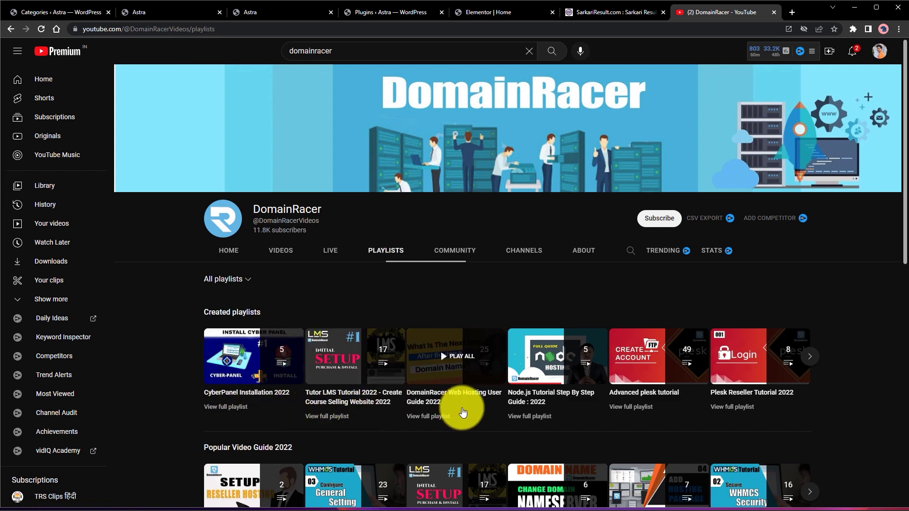
{"action": "scroll", "coordinate": [840, 393], "scroll_direction": "down", "scroll_amount": 4}
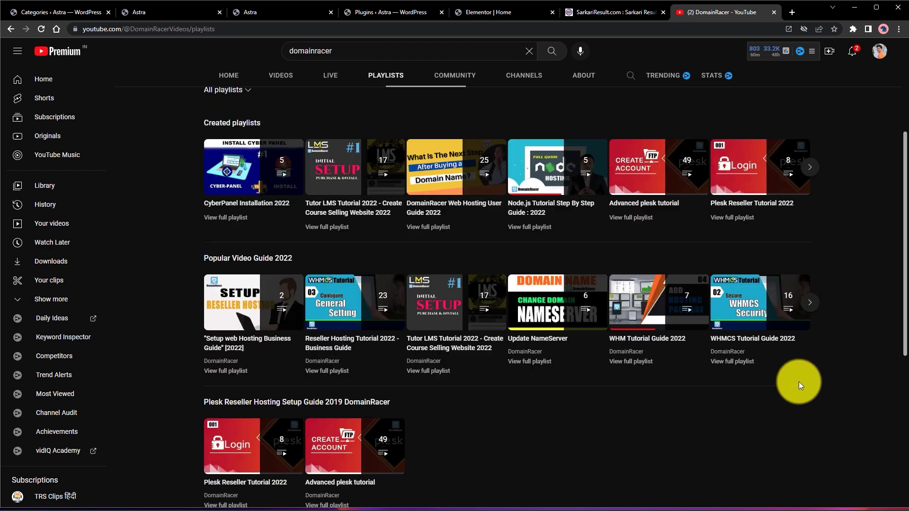
{"action": "left_click", "coordinate": [810, 170]}
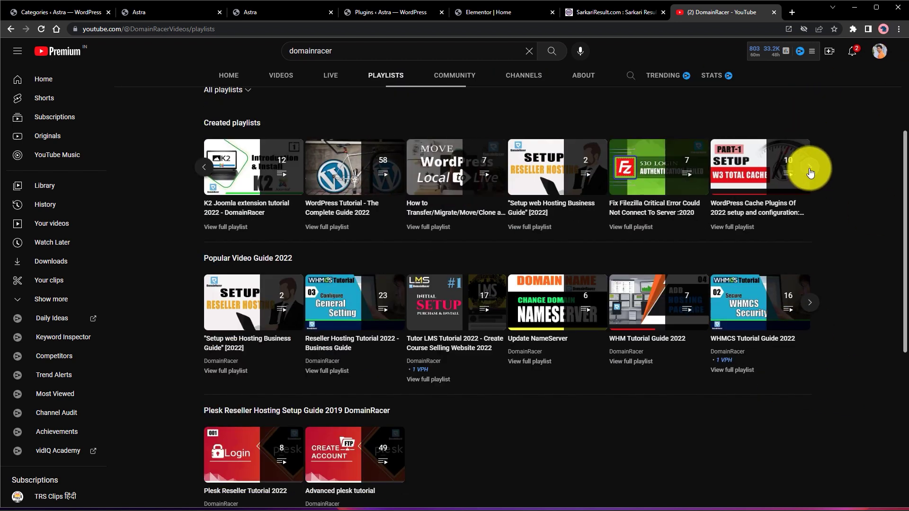